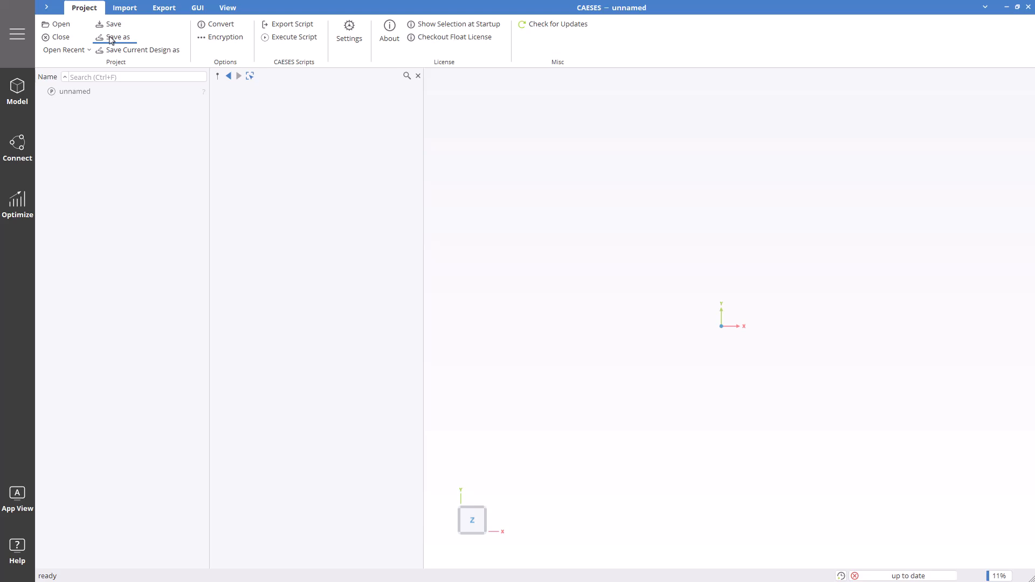
Save the new project as FirstModelingSteps in the Tutorials folder.
click(112, 37)
text(FirstM)
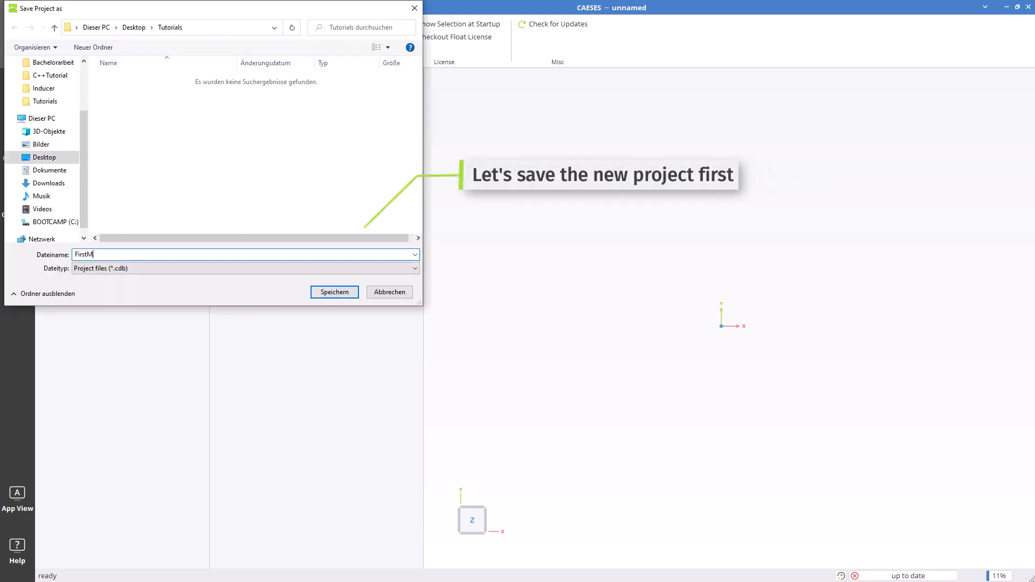
text(odelingSteps)
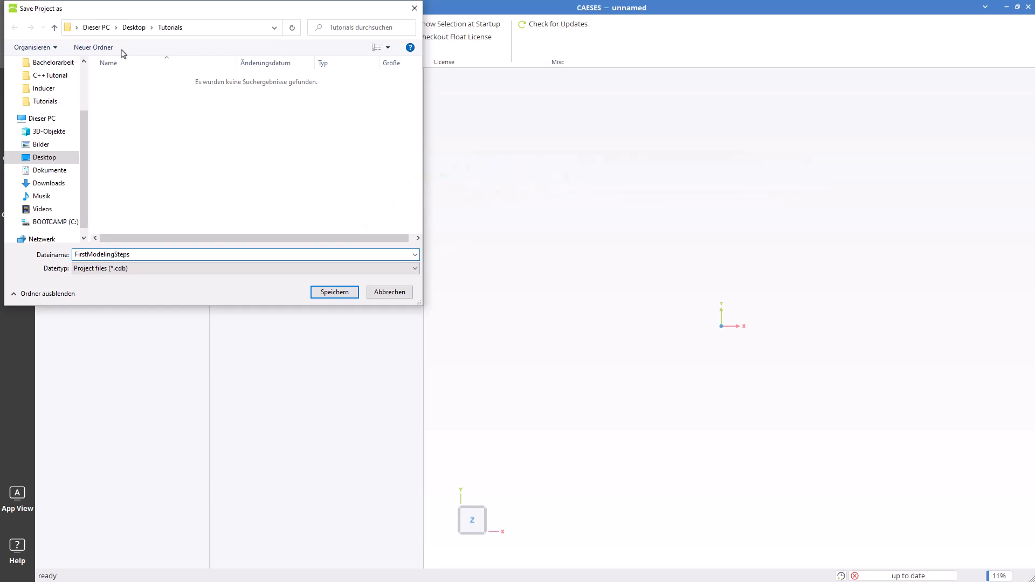
click(334, 292)
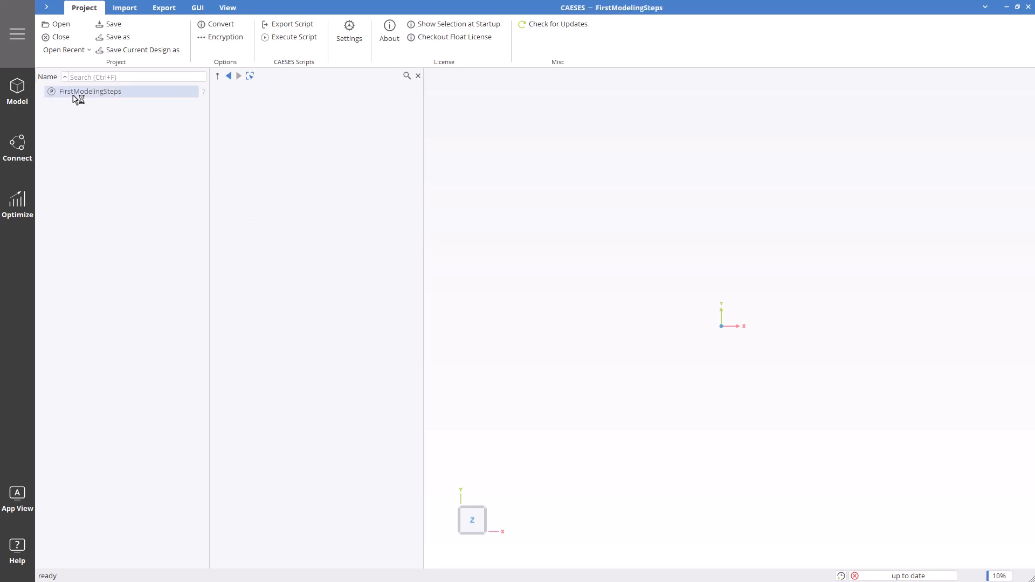
click(46, 9)
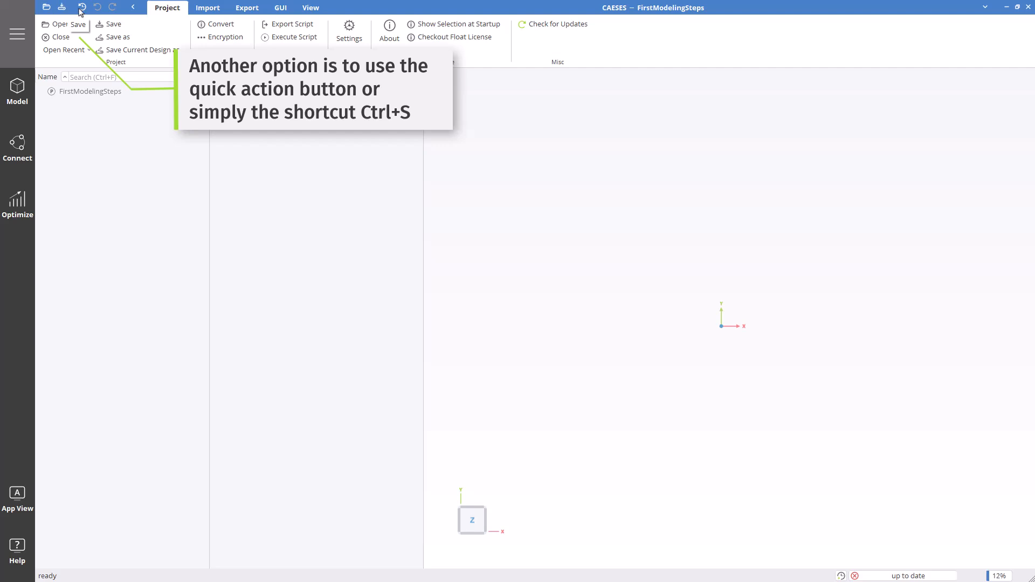
click(132, 11)
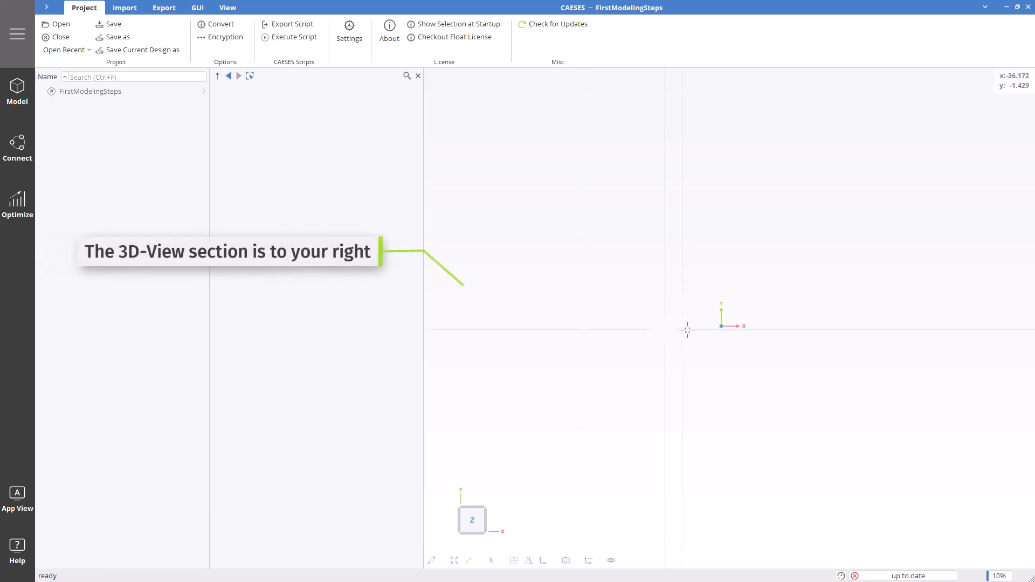
Rotate the empty 3D scene and restore the Z - (X,Y) view.
right_drag(731, 339, 771, 308)
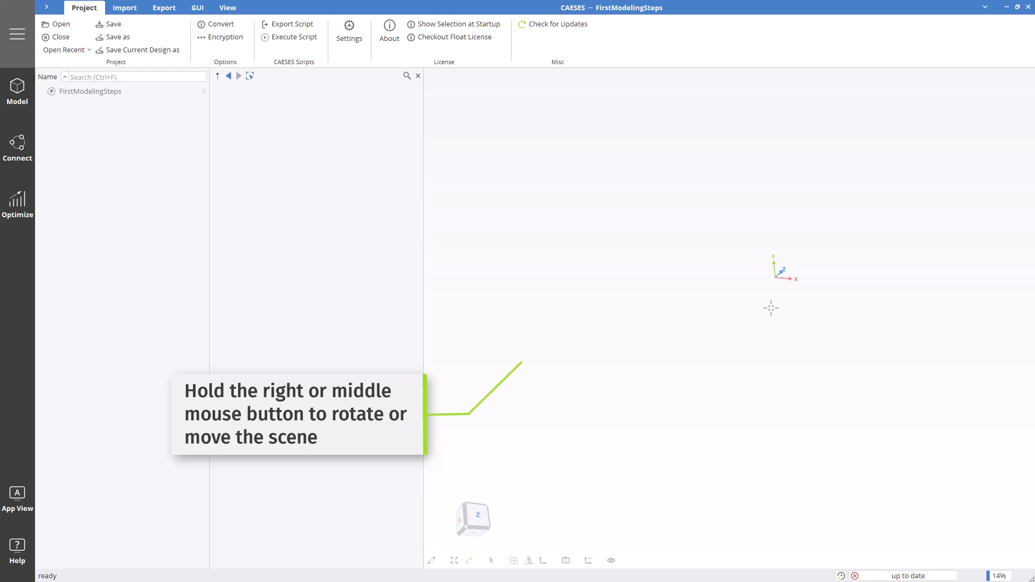
click(482, 517)
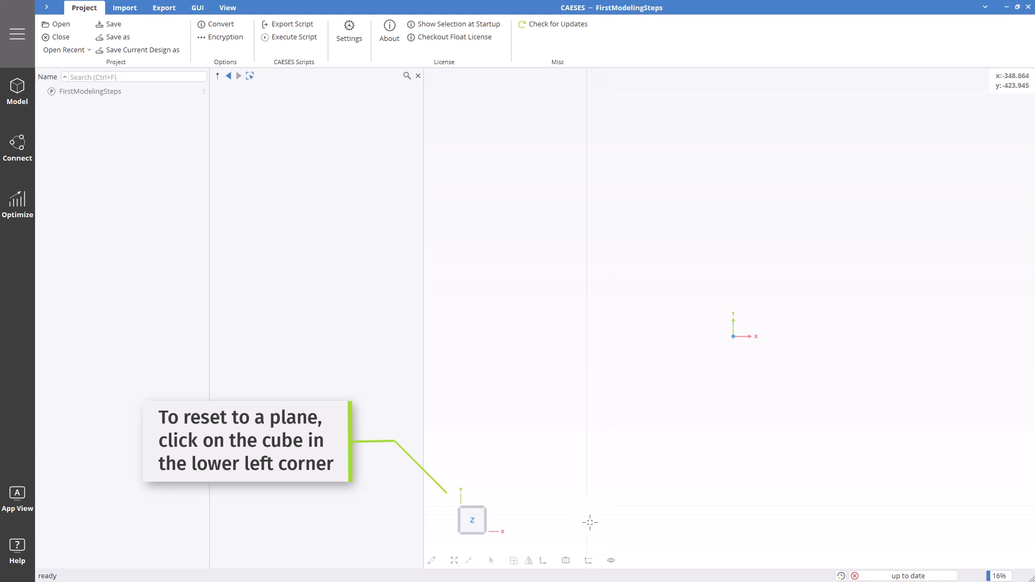
click(589, 560)
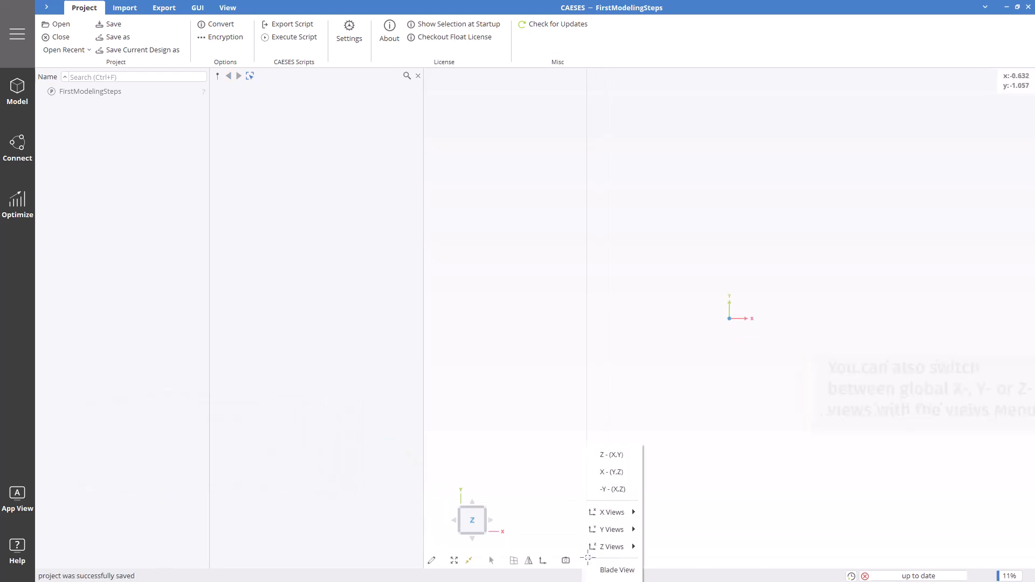
click(608, 456)
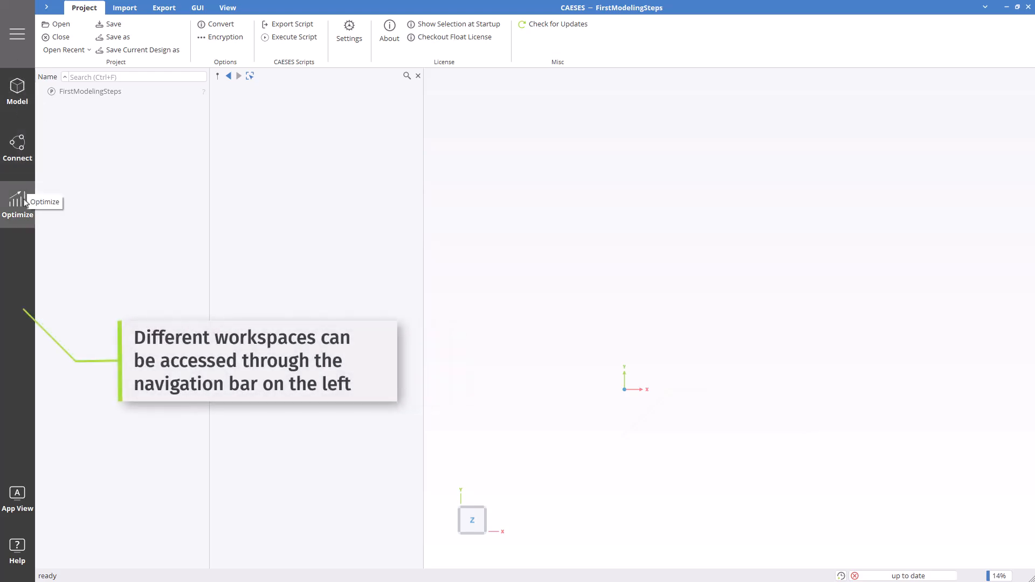
Examine the tools offered in the Model, Connect and Optimize workspaces, finishing in the Model workspace.
click(17, 92)
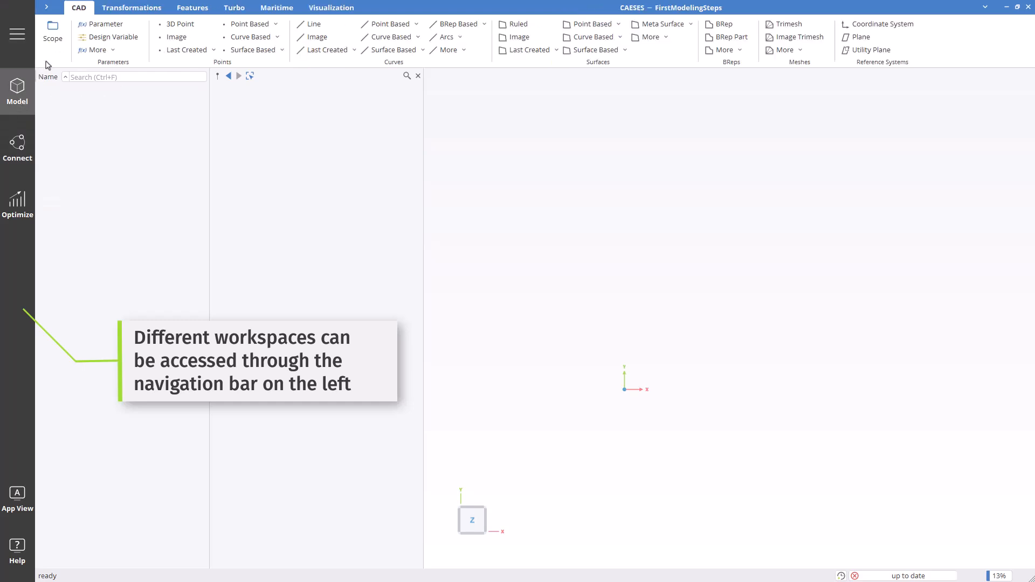
click(117, 12)
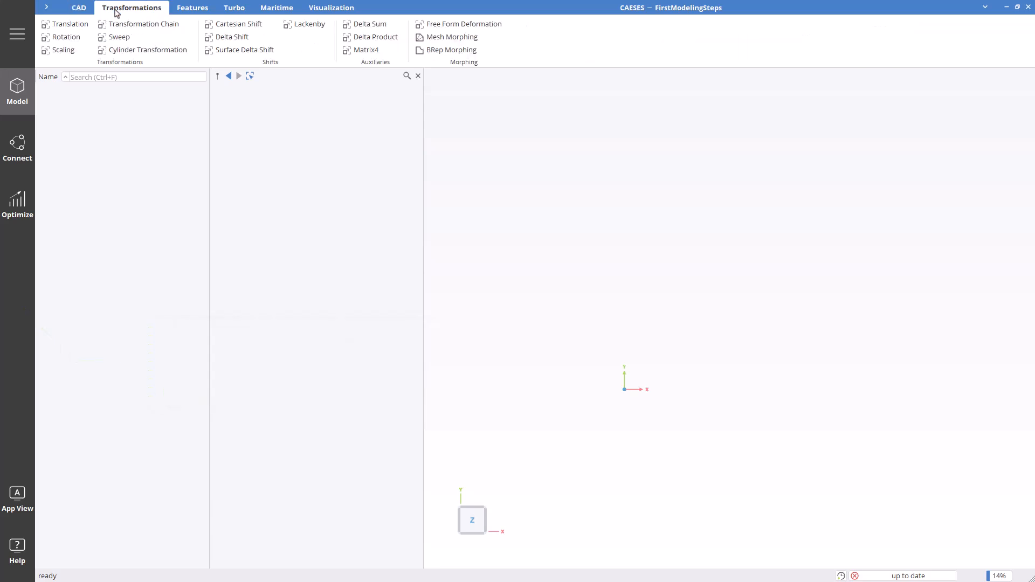
click(192, 13)
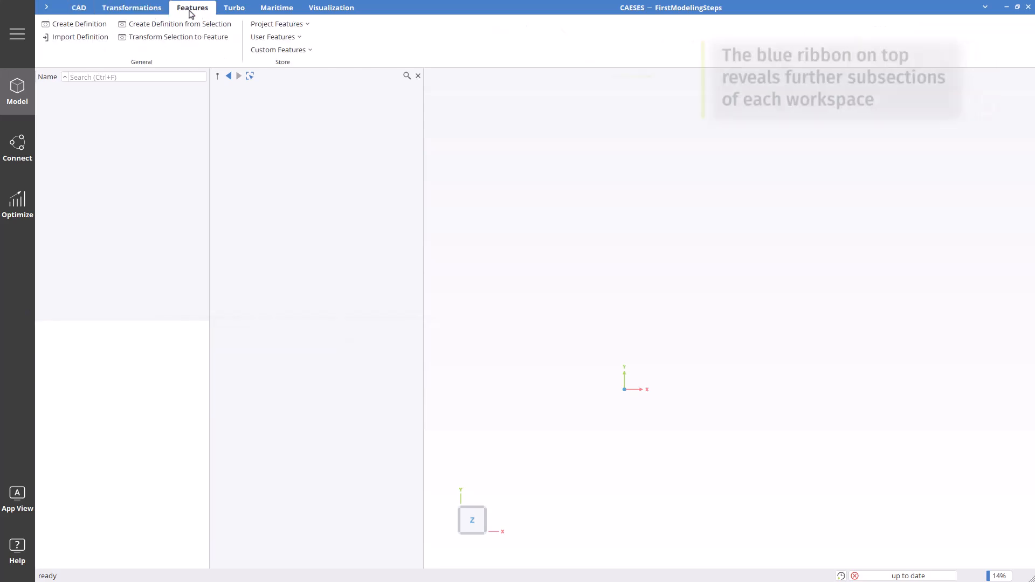
click(79, 9)
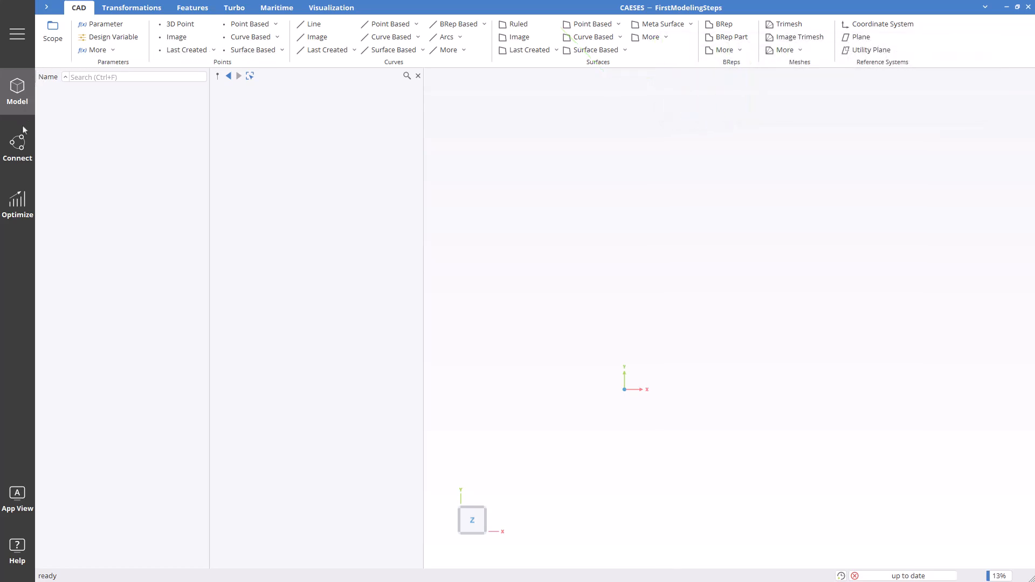
click(23, 149)
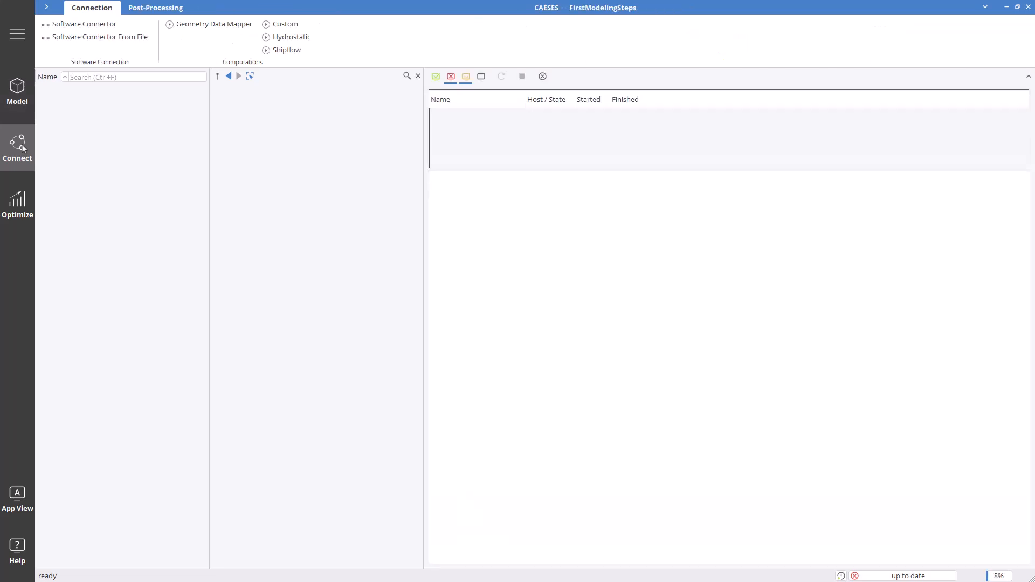
click(22, 211)
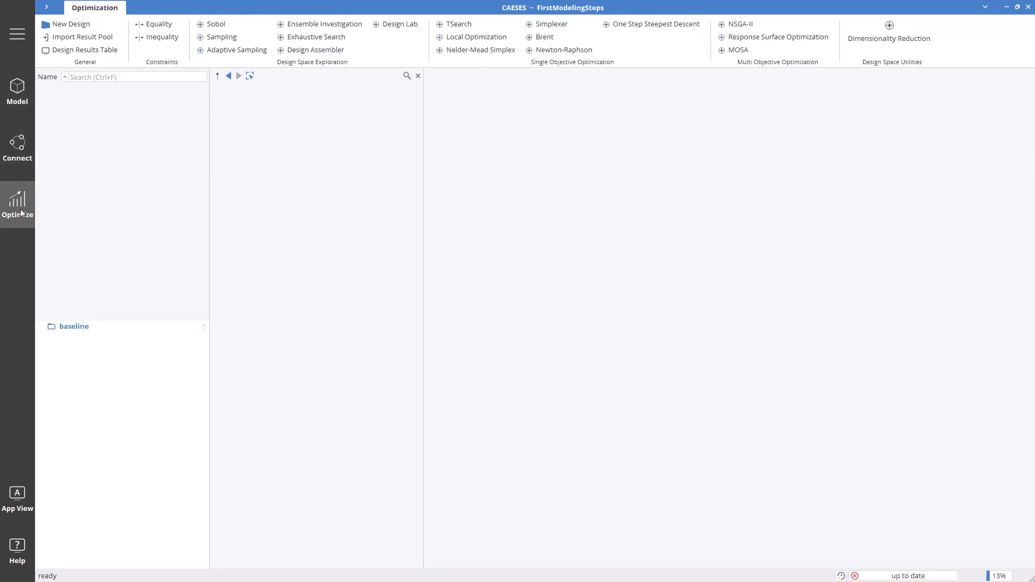
click(11, 88)
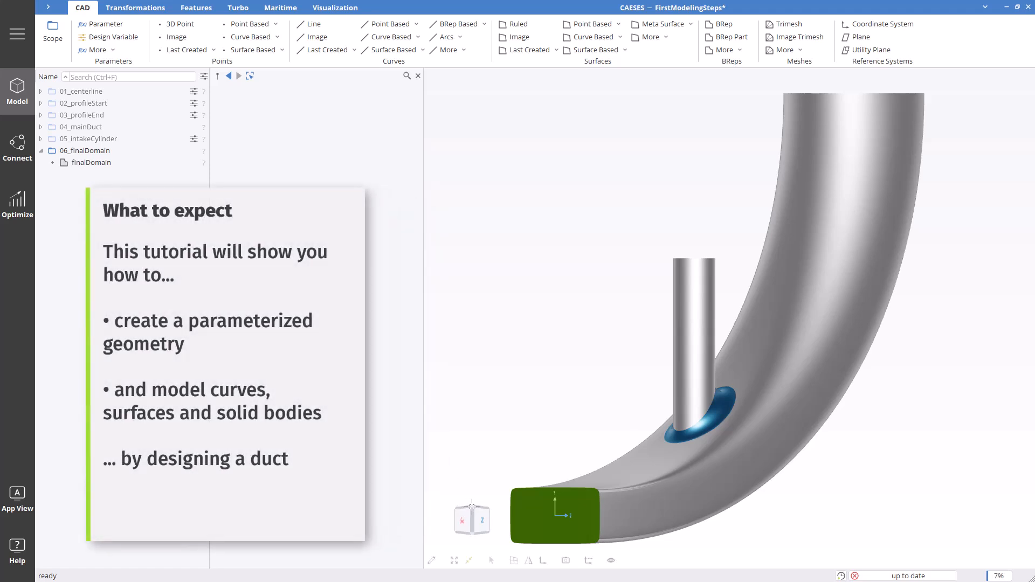
click(472, 507)
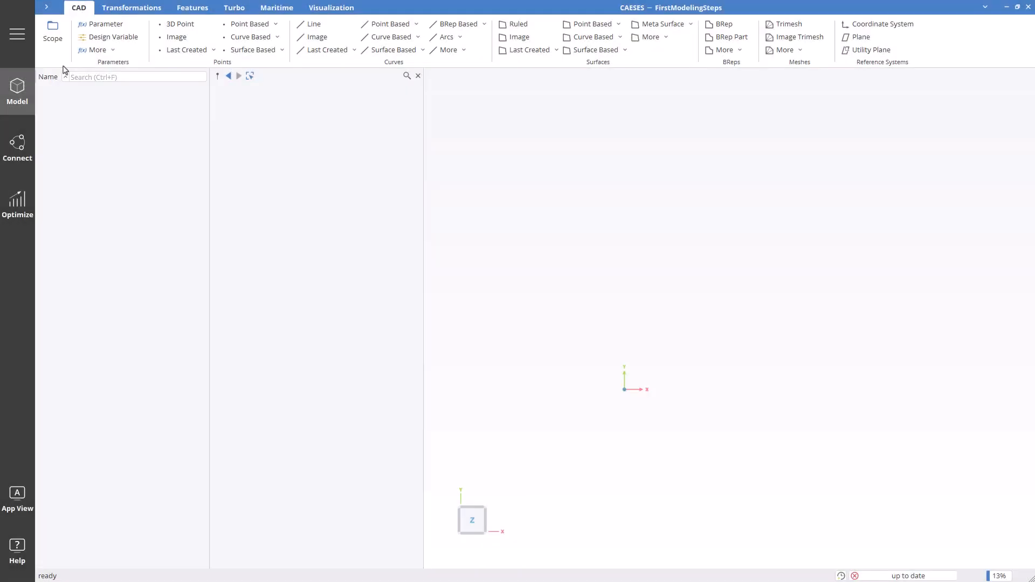
Create a scope named 01_centerline and make it the current working scope.
click(53, 32)
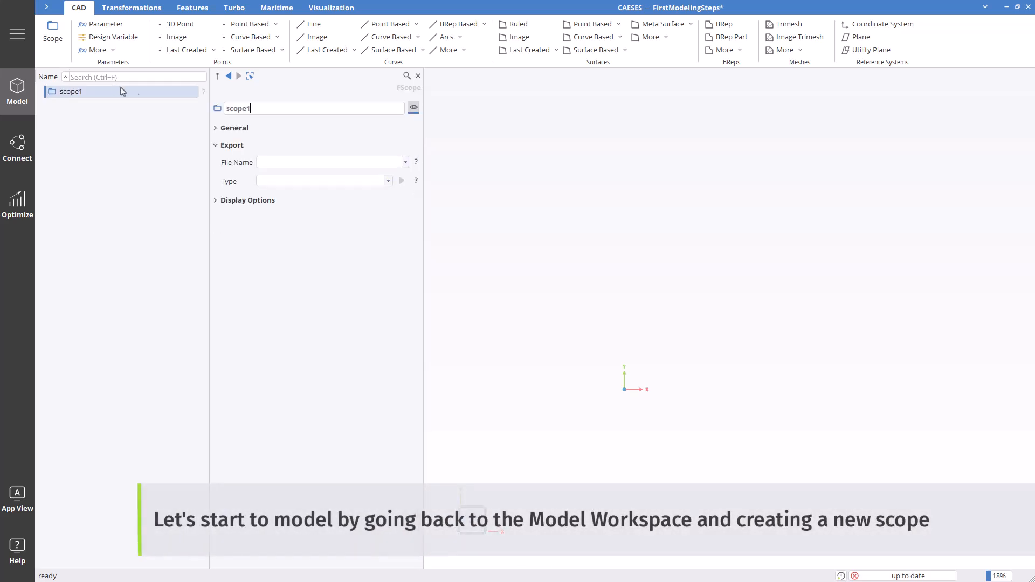
click(261, 111)
drag(260, 111, 221, 109)
text(01_centerline)
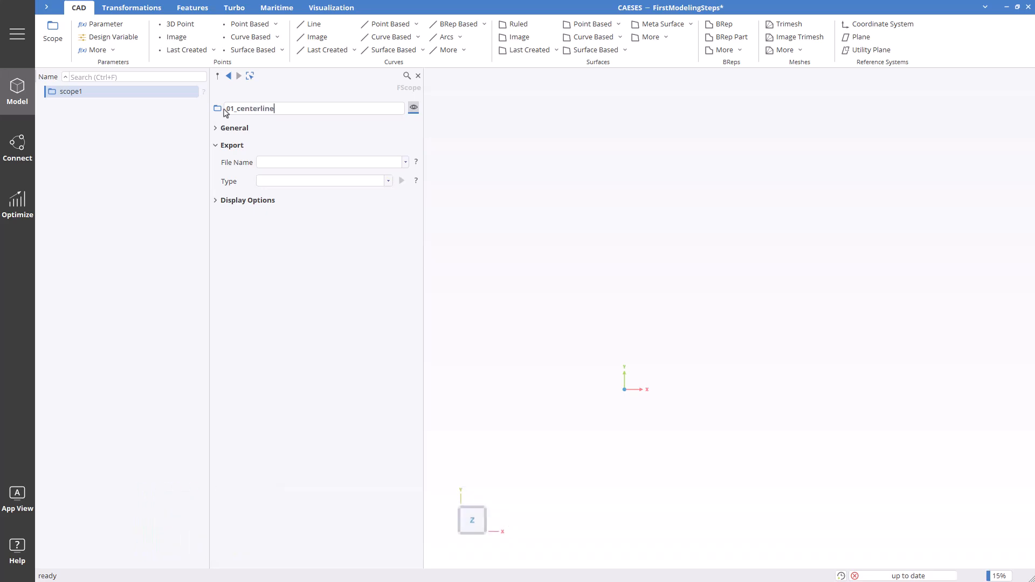
key(Return)
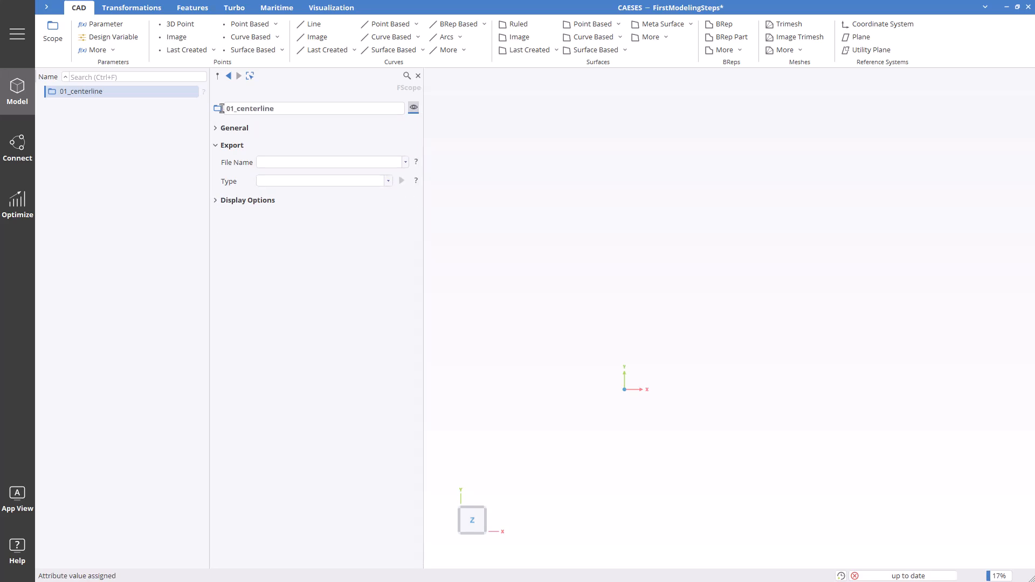
middle_click(149, 94)
Create a point-based Planar with Tangent Control curve in the 01_centerline scope and name it centerline.
click(398, 27)
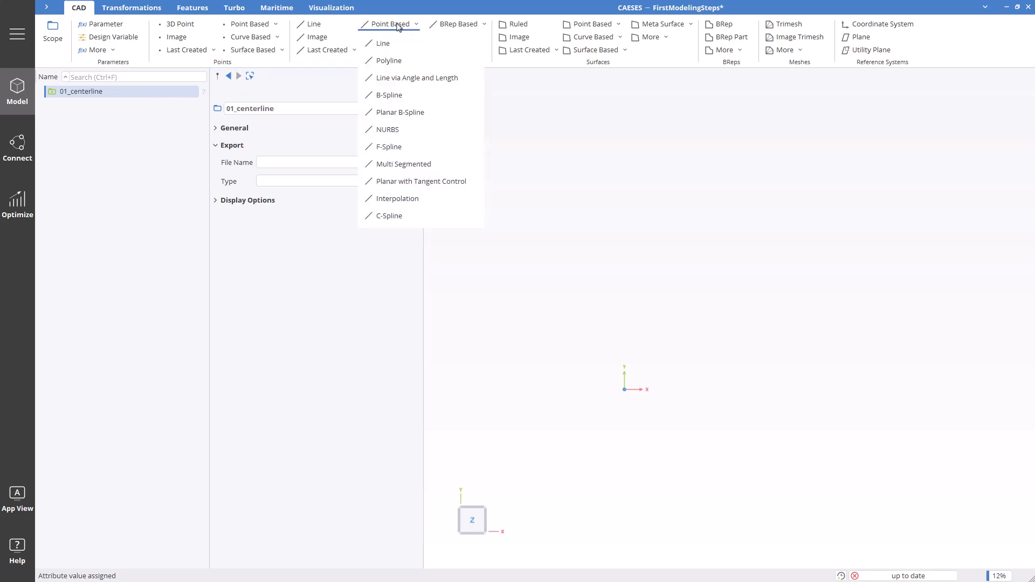
click(413, 182)
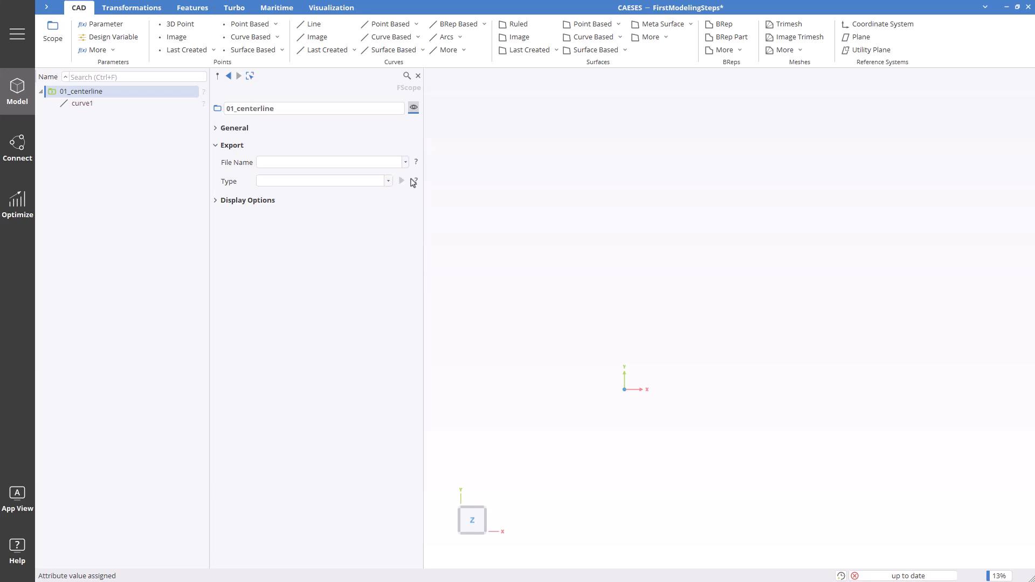
click(113, 109)
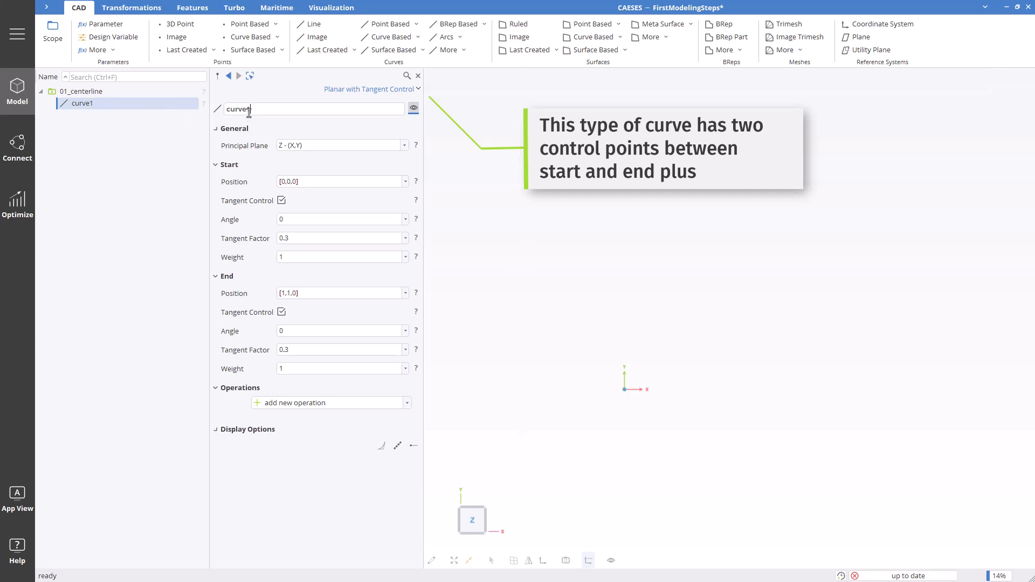
drag(256, 111, 226, 109)
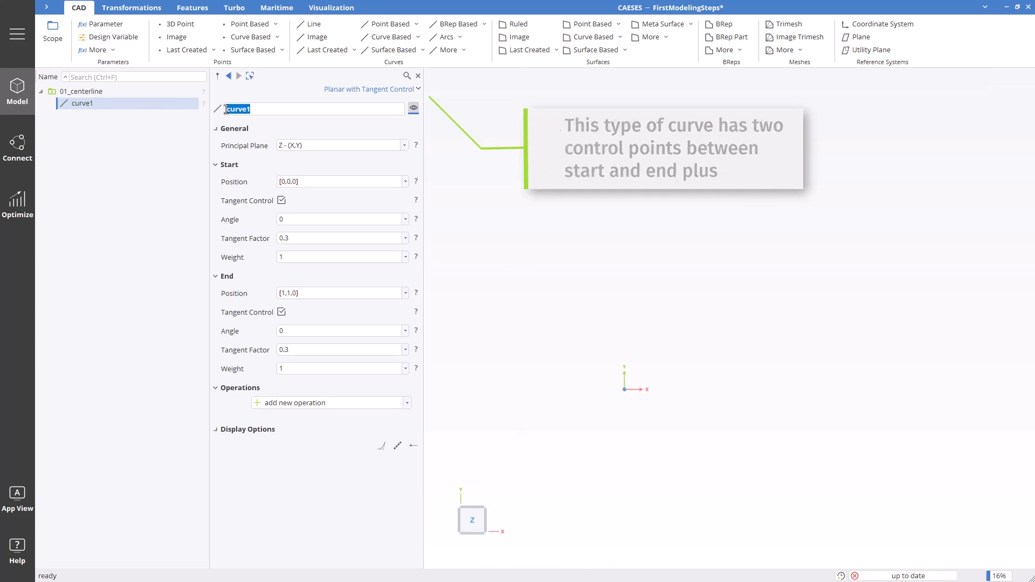
text(centerlin)
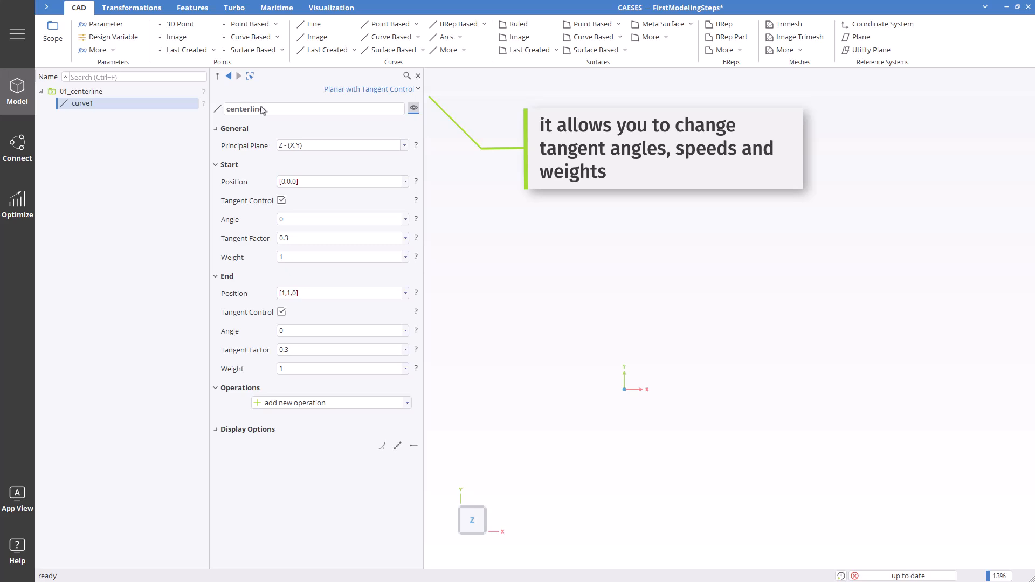
key(Return)
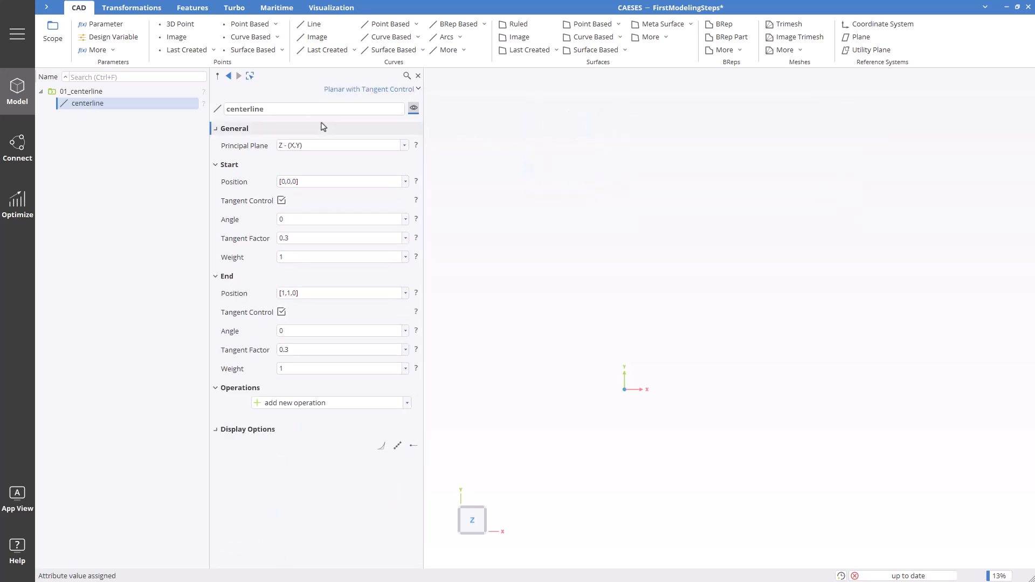
Set the centerline's principal plane to Z - (X,Y), its start tangent factor to 0.4 and its end position to [300,300,0].
click(318, 146)
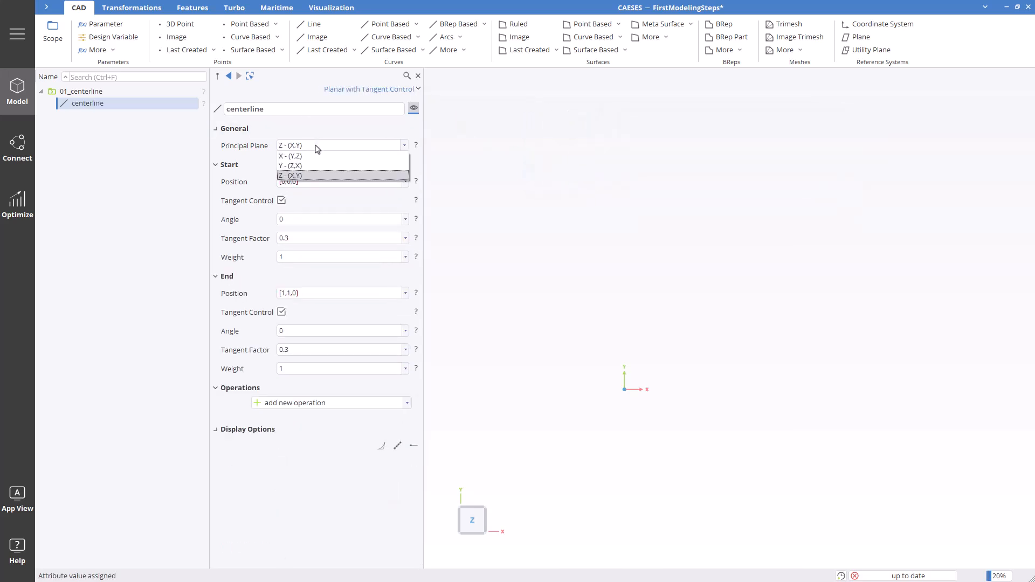
click(319, 177)
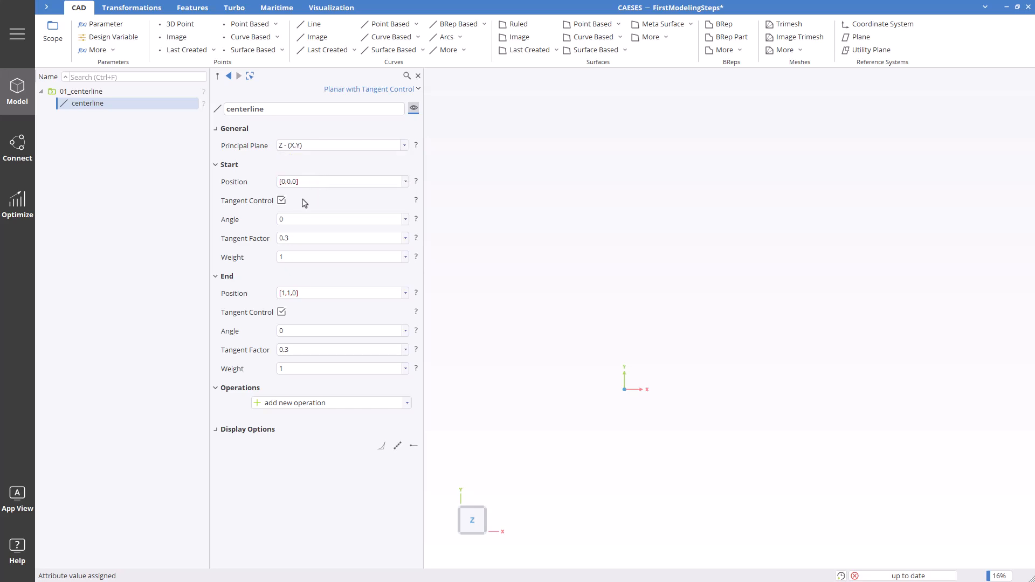
click(293, 238)
click(285, 294)
text(300,300)
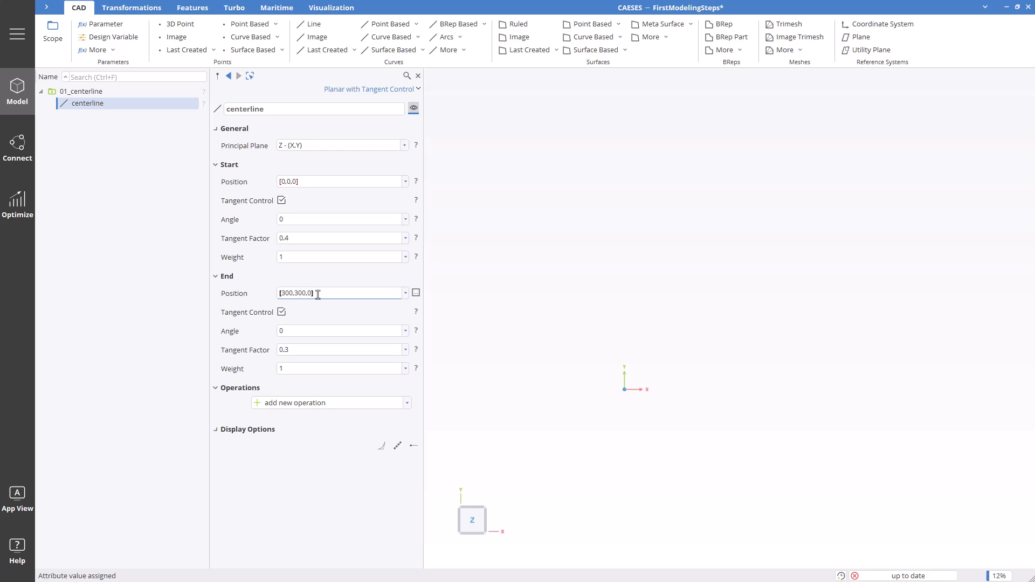
key(Return)
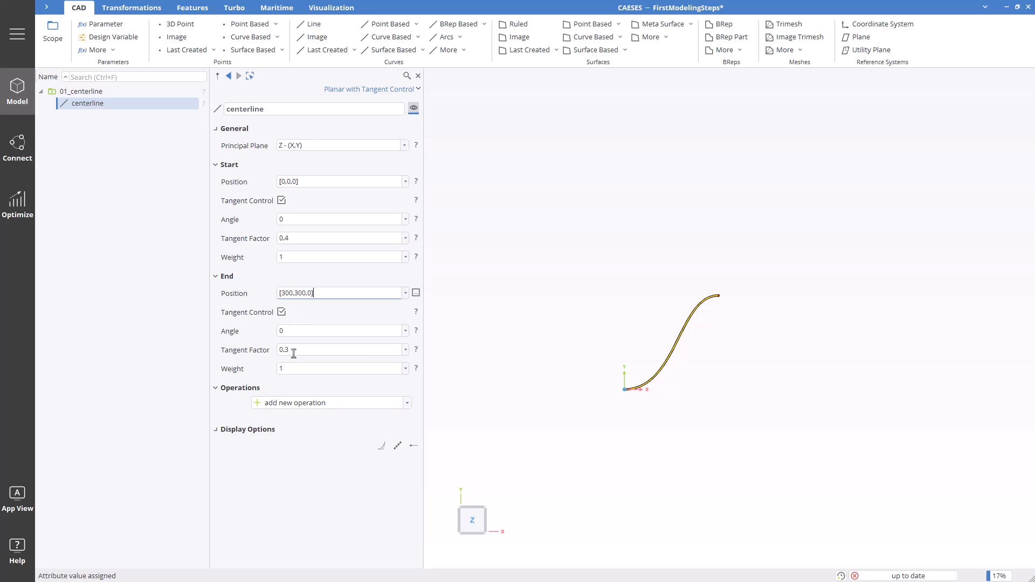
Set the centerline's end tangent factor to 0.4 and its end angle to 90.
click(290, 351)
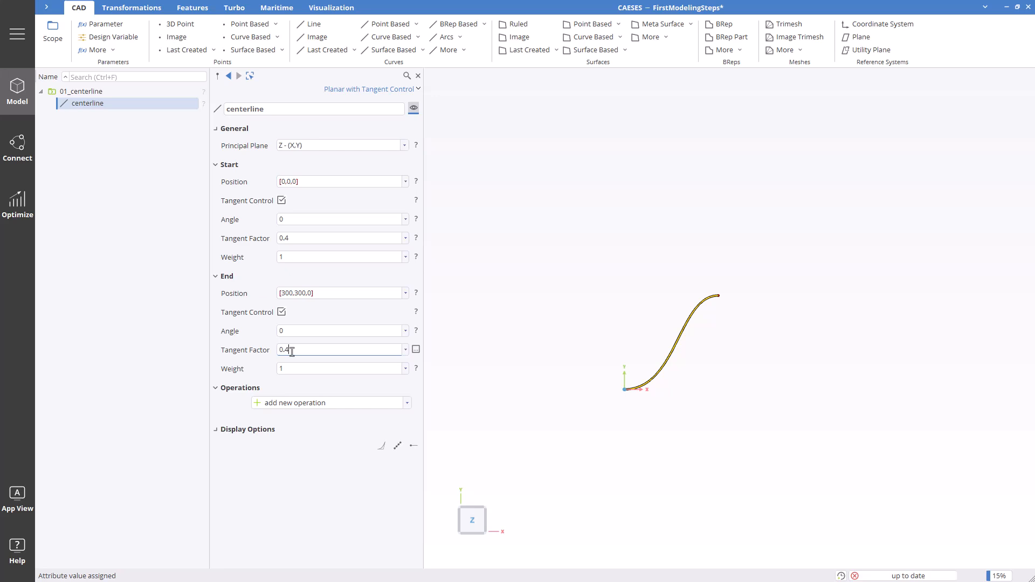
click(286, 331)
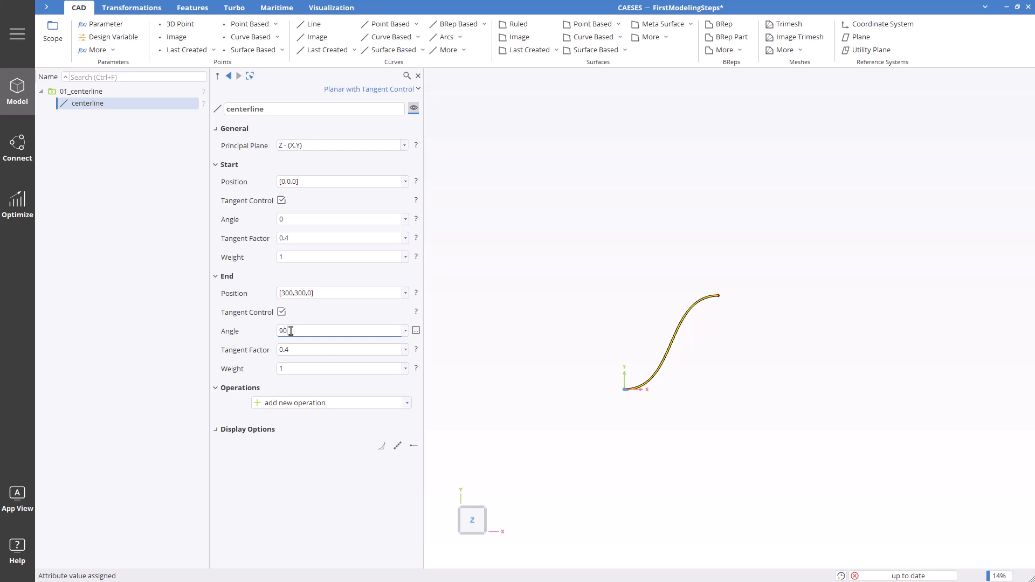
key(Return)
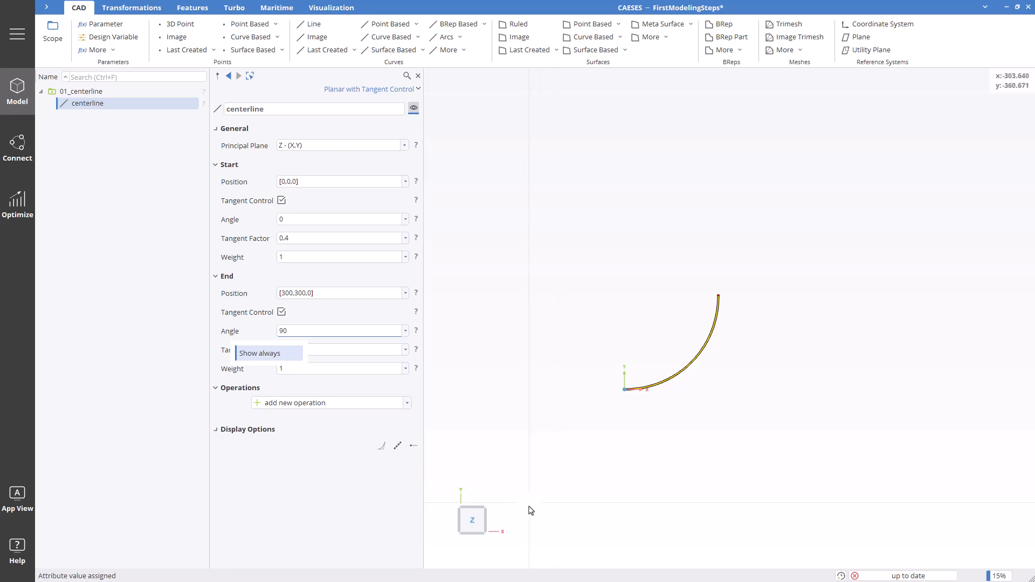
click(503, 543)
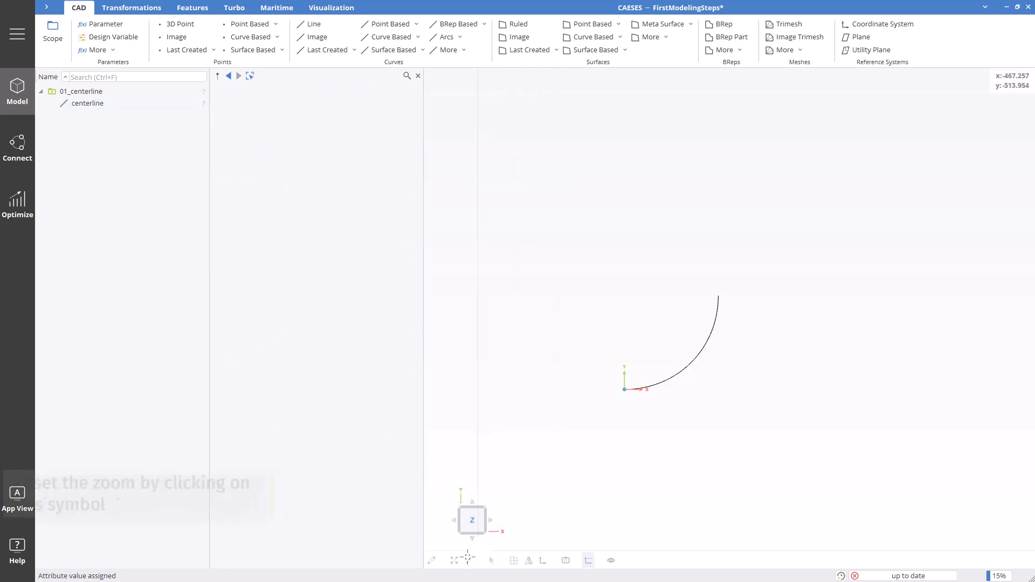
click(454, 561)
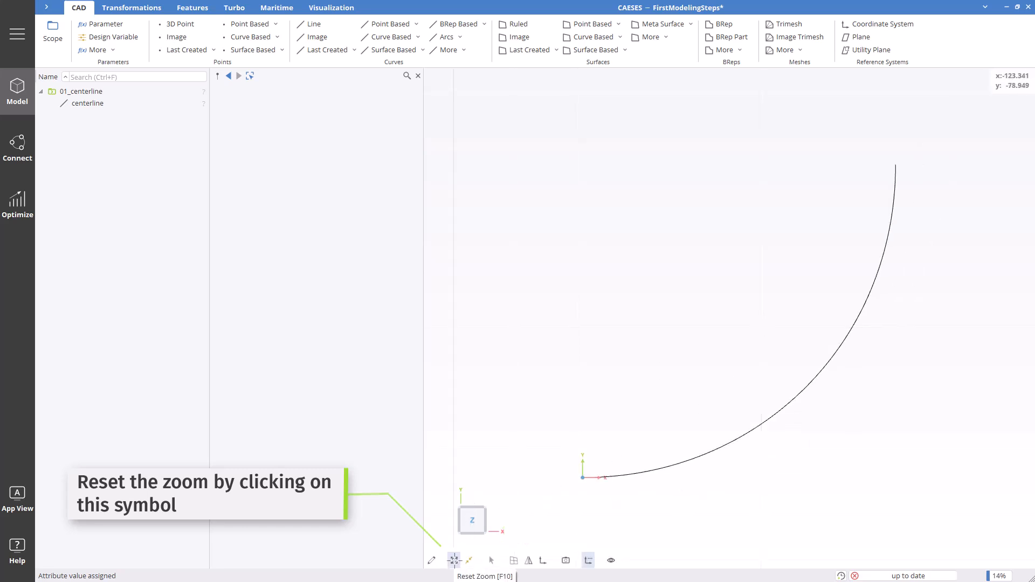
Create a design variable from the centerline's start tangent factor and name it tangentFactor1.
click(108, 104)
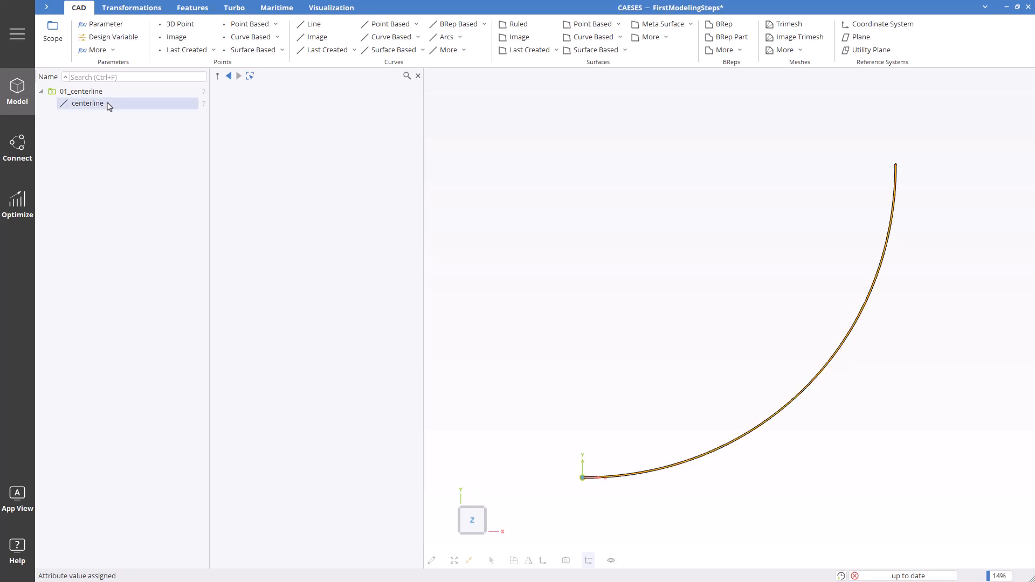
double_click(109, 105)
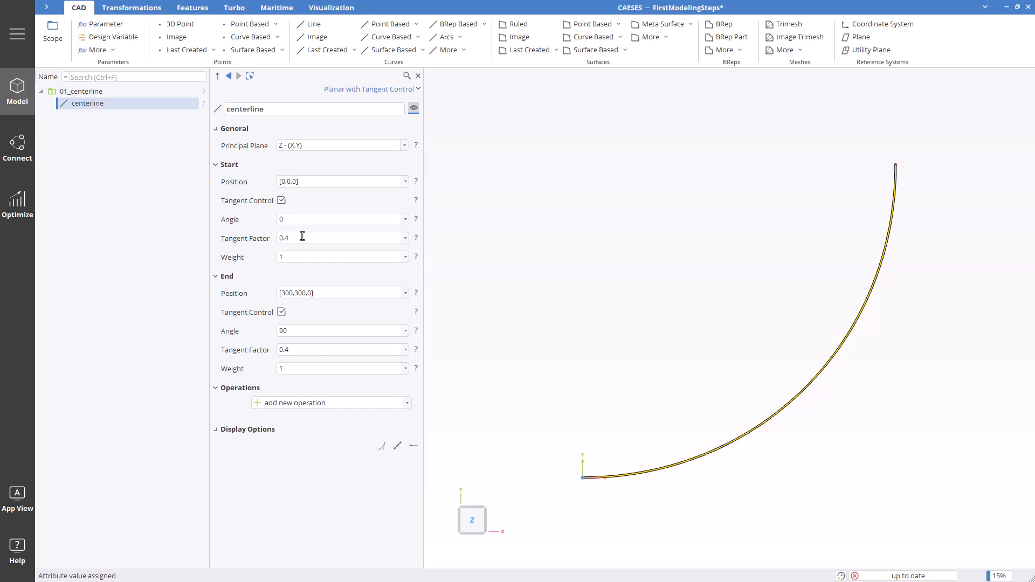
drag(302, 236, 280, 238)
right_click(281, 238)
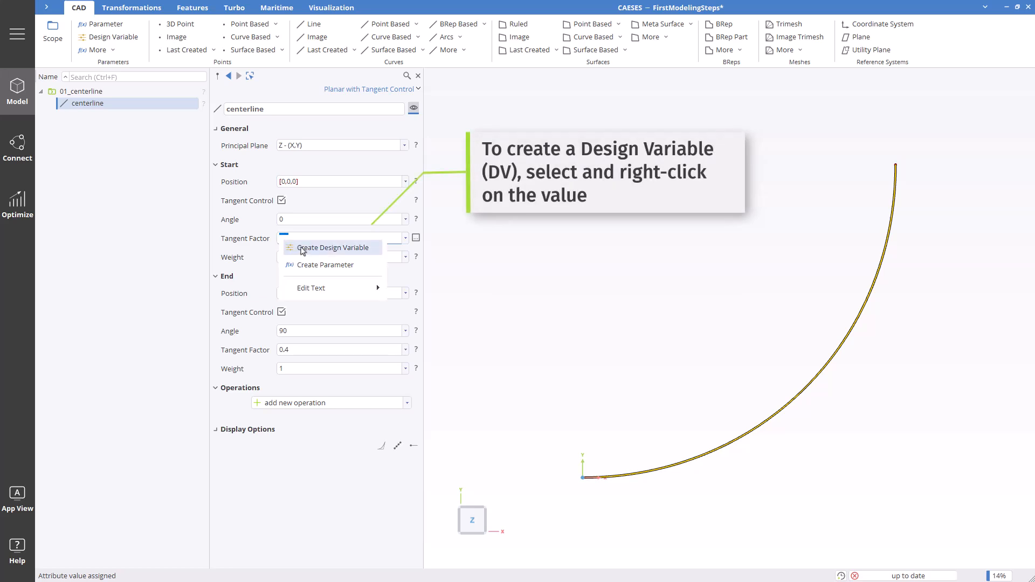
click(304, 250)
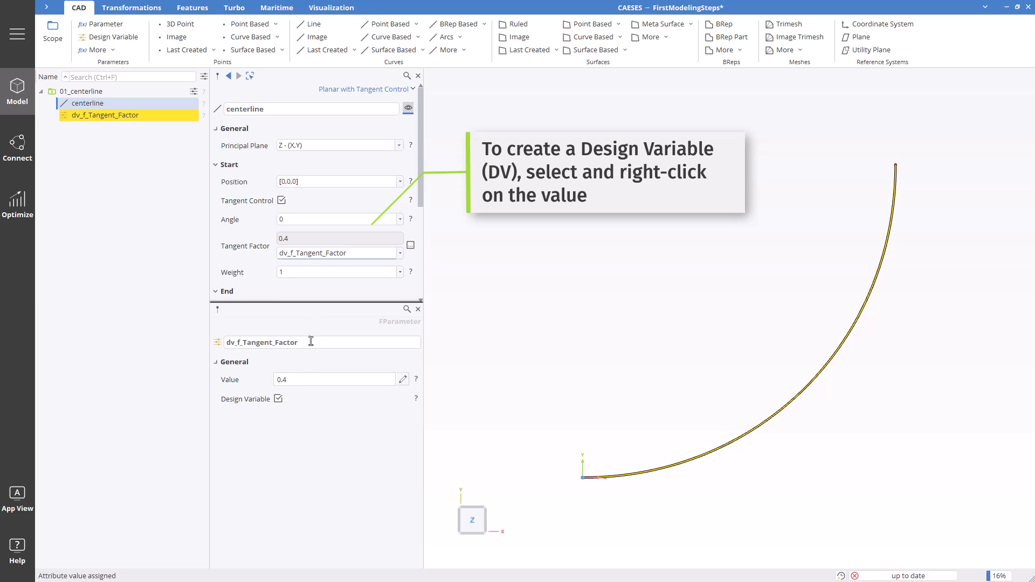
drag(311, 342, 220, 343)
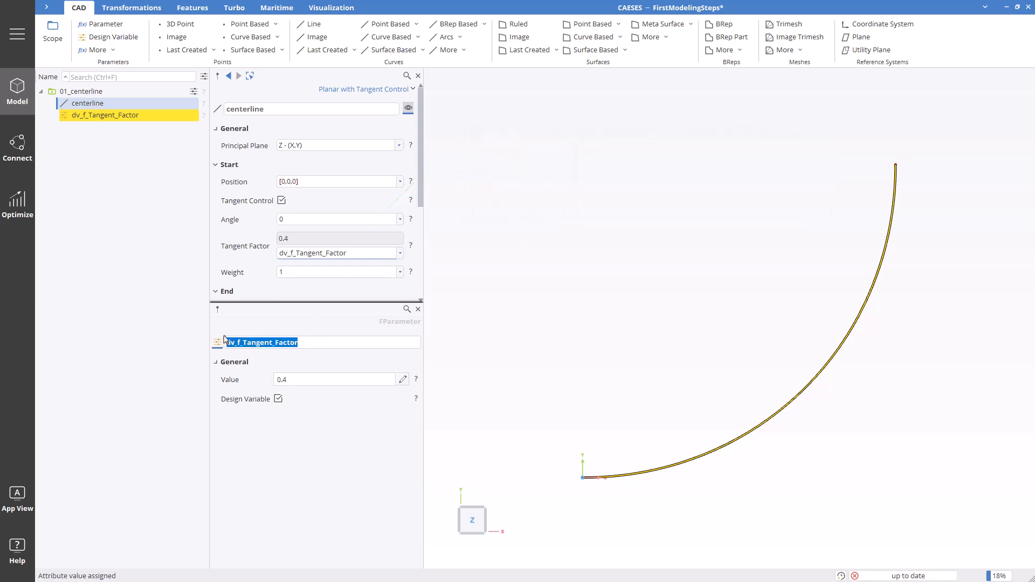
text(tang)
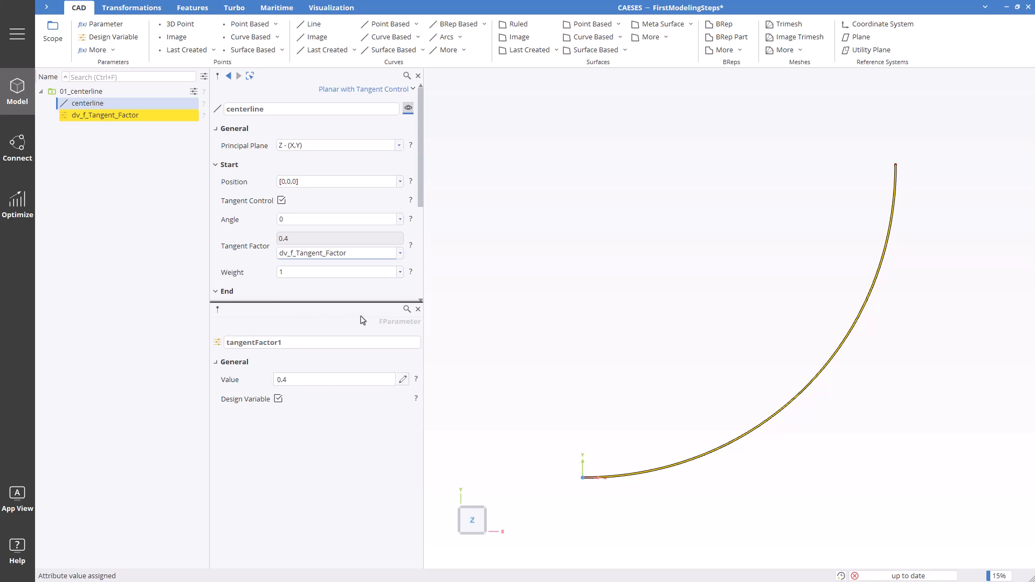
click(418, 310)
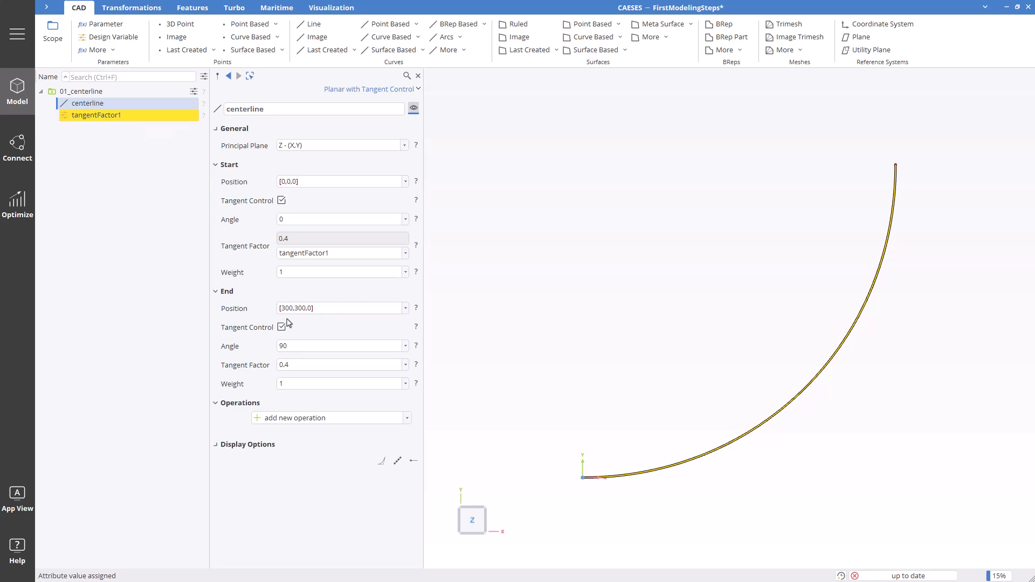
Create a design variable from the centerline's end tangent factor and name it tangentFactor2.
click(306, 364)
double_click(281, 365)
right_click(283, 365)
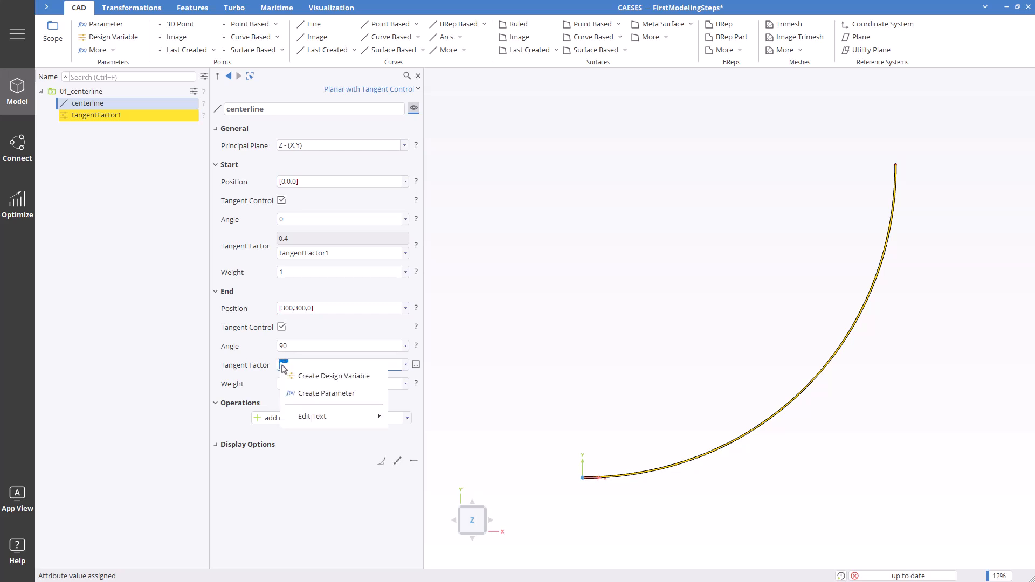
click(304, 376)
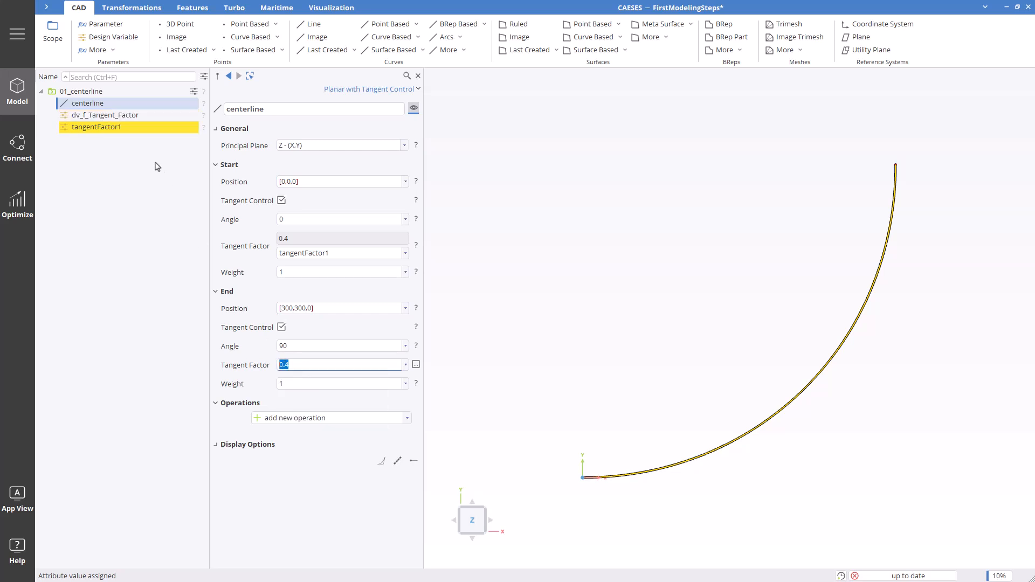
drag(299, 349, 222, 345)
text(tangentFactor2)
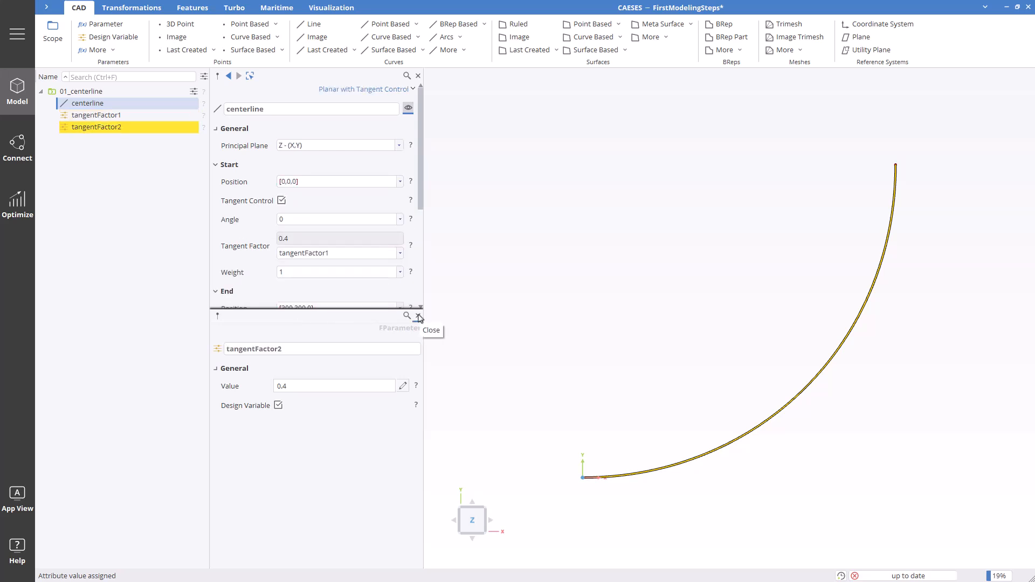
click(419, 316)
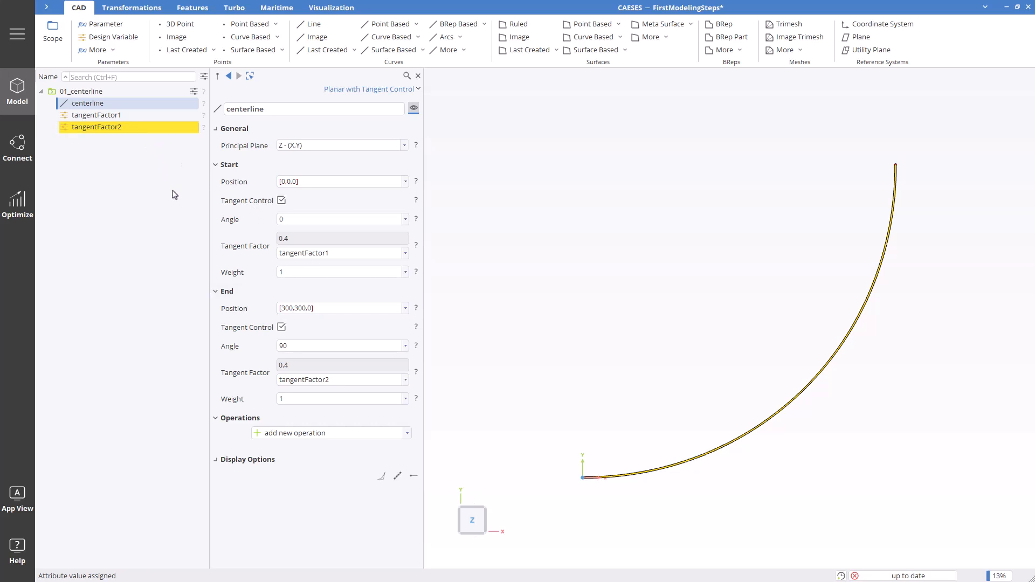
Display the centerline's control polygon and align the view with the Z direction.
click(381, 477)
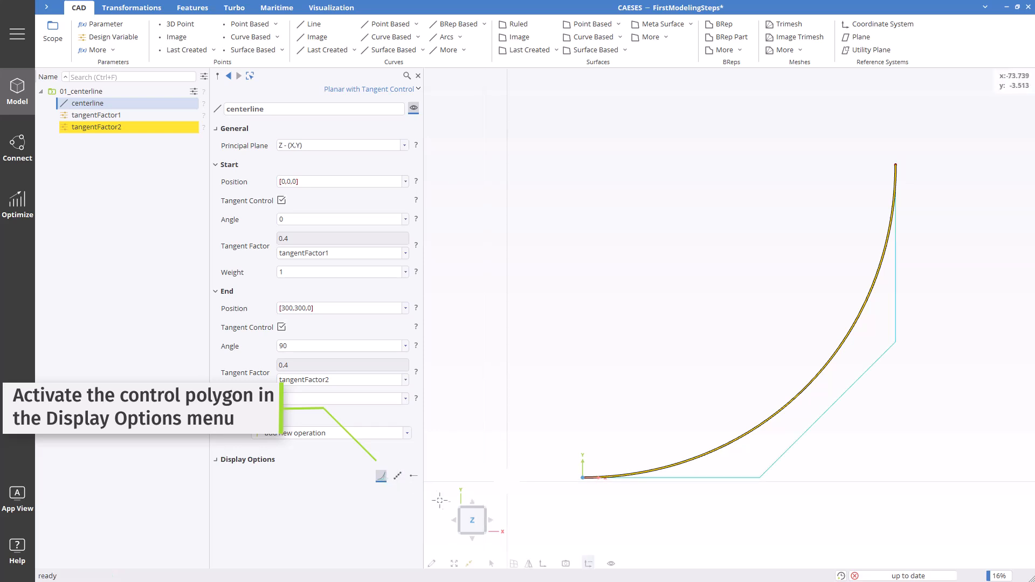
click(480, 518)
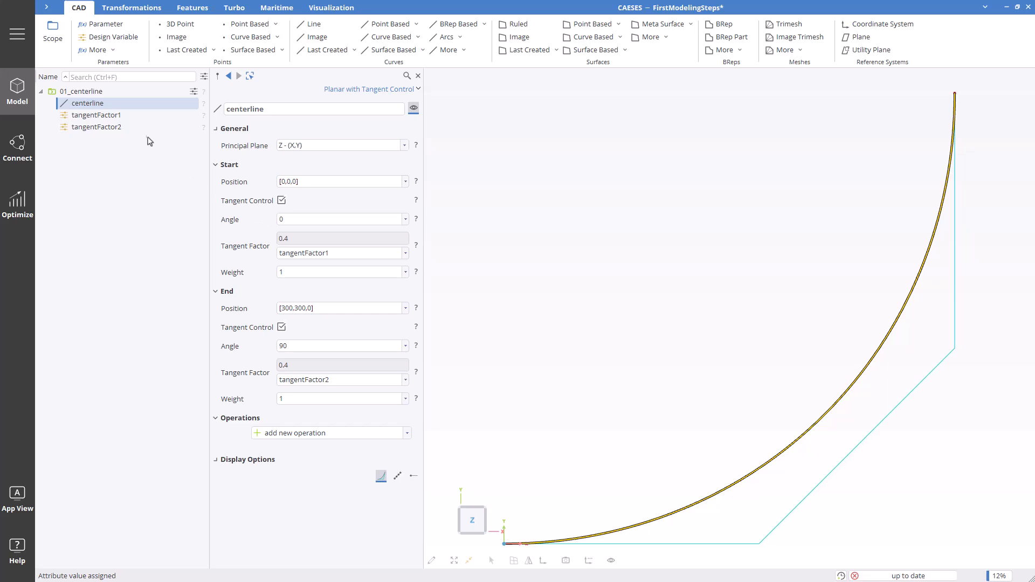
Set the tangentFactor1 design variable's lower bound to 0.2 and upper bound to 0.4.
click(134, 119)
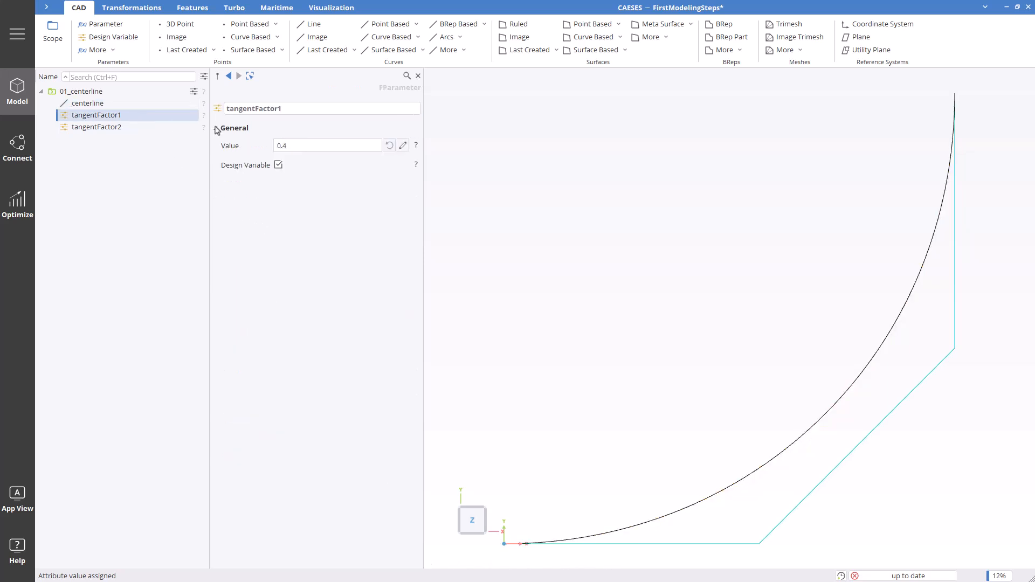
click(401, 147)
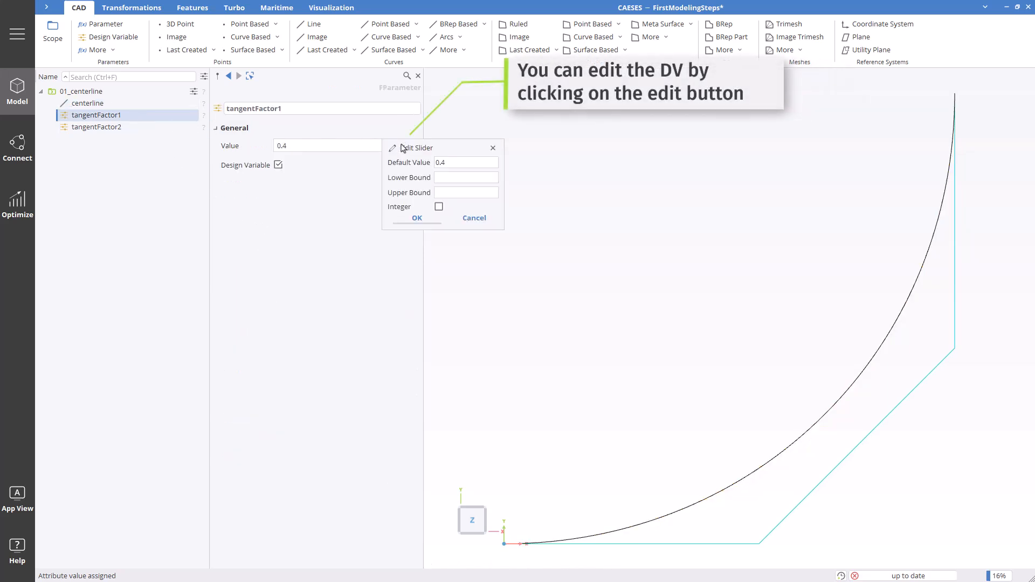
click(438, 177)
text(0.2)
key(Tab)
text(0)
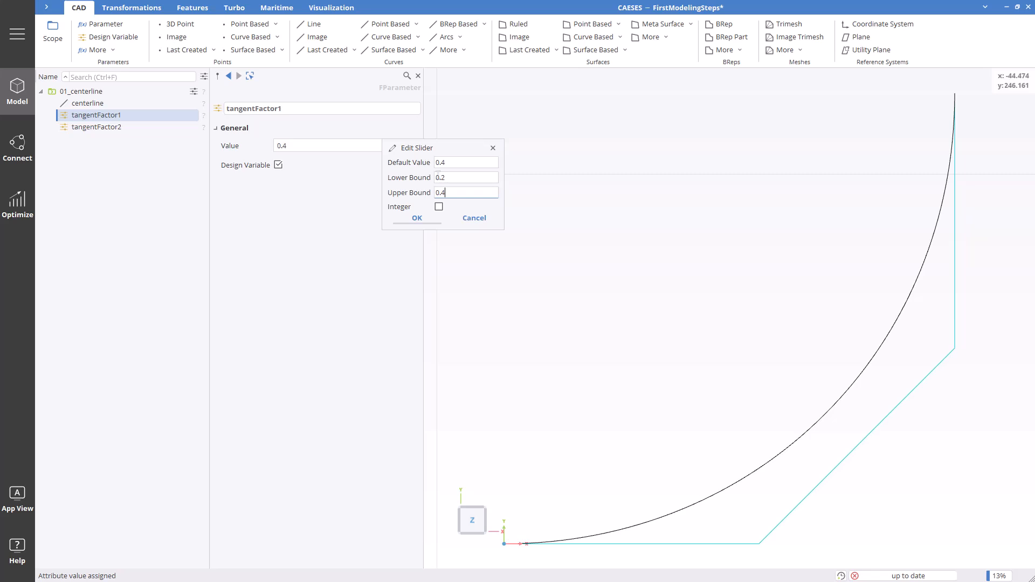
click(417, 218)
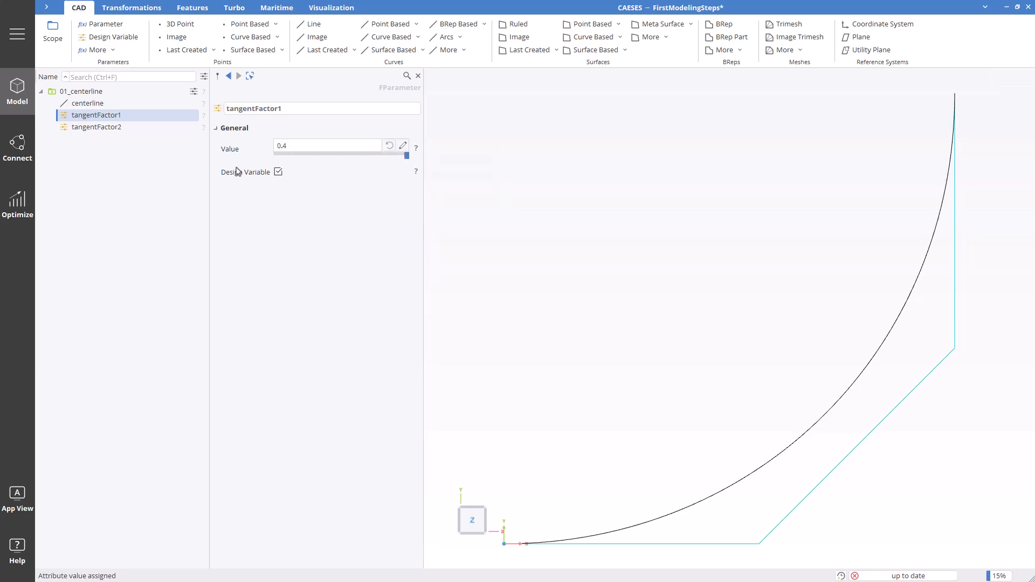
Define a lower bound and an upper bound of 1 for the tangentFactor2 design variable.
ctrl+click(122, 128)
click(122, 128)
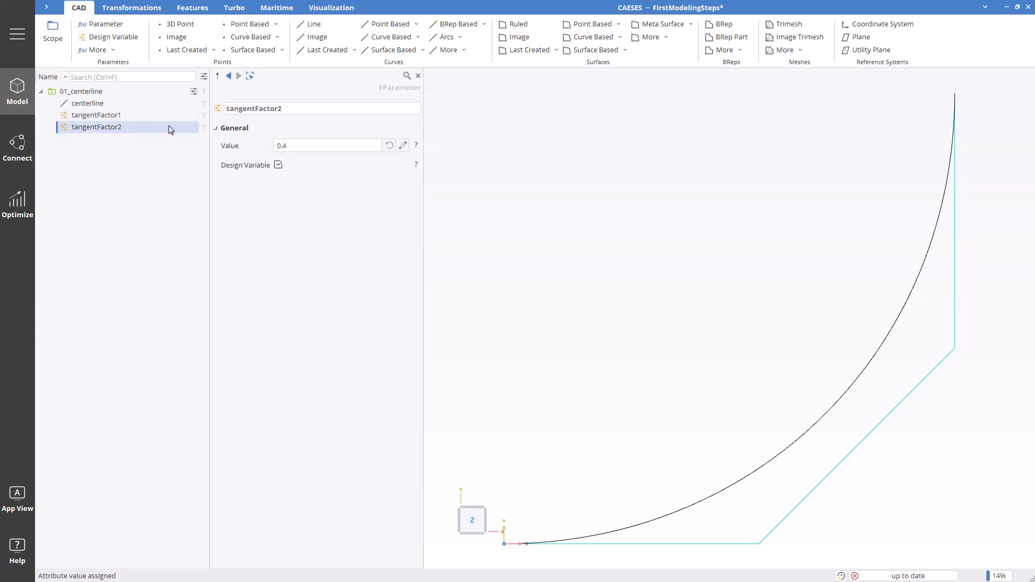
click(403, 147)
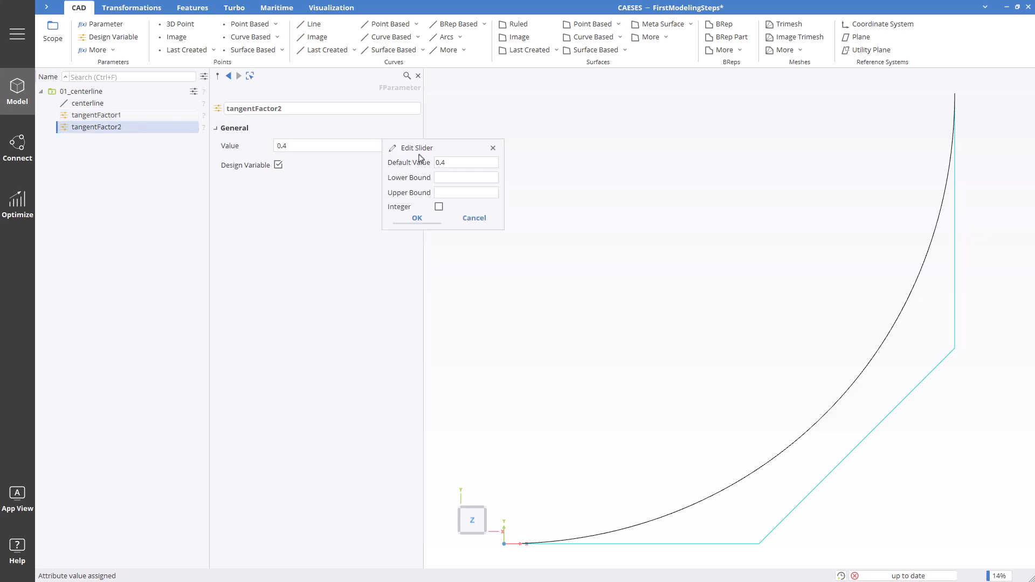
click(447, 178)
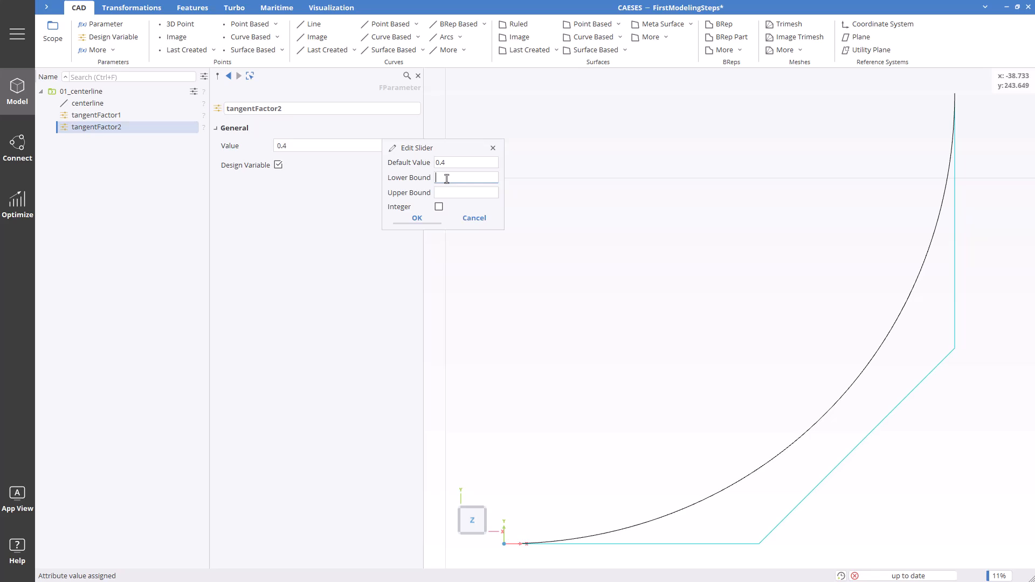
key(Tab)
text(1)
click(417, 218)
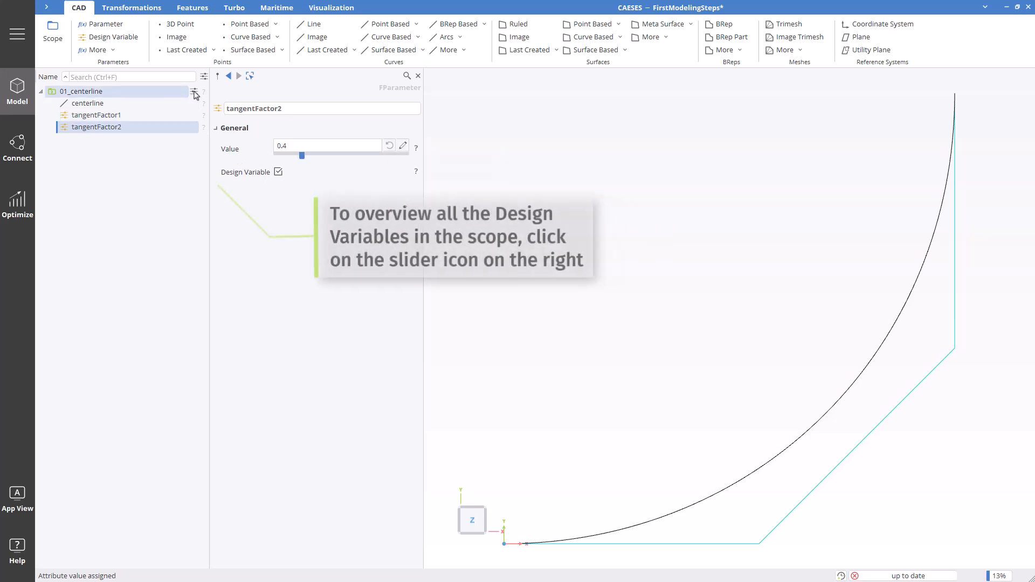
Show all design variables of the 01_centerline scope together and examine the centerline with its control polygon in 3D.
click(194, 93)
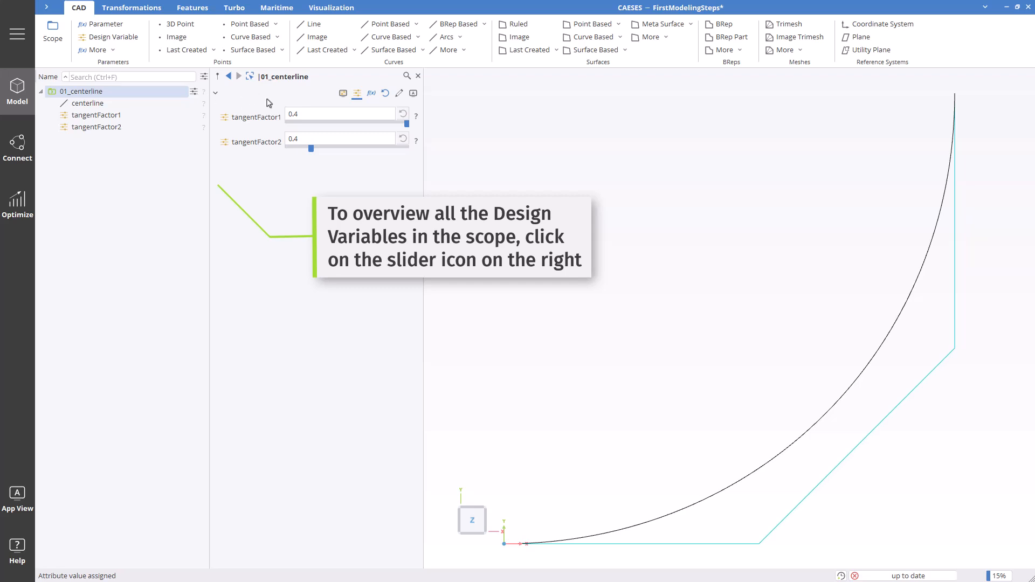
mouse_move(407, 124)
mouse_down()
mouse_move(375, 124)
mouse_move(409, 124)
mouse_up()
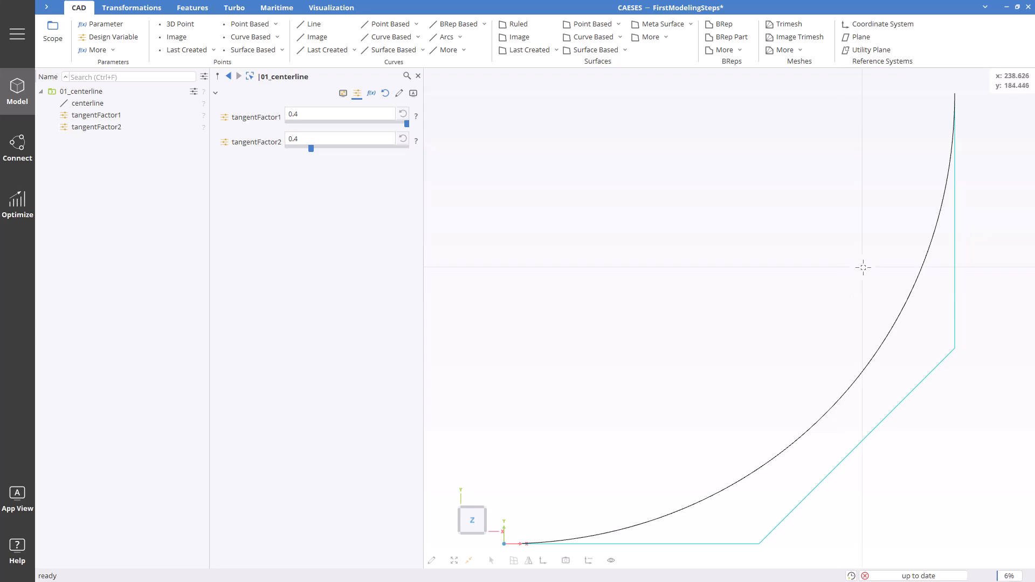
scroll(863, 267, down, 2)
drag(662, 408, 697, 431)
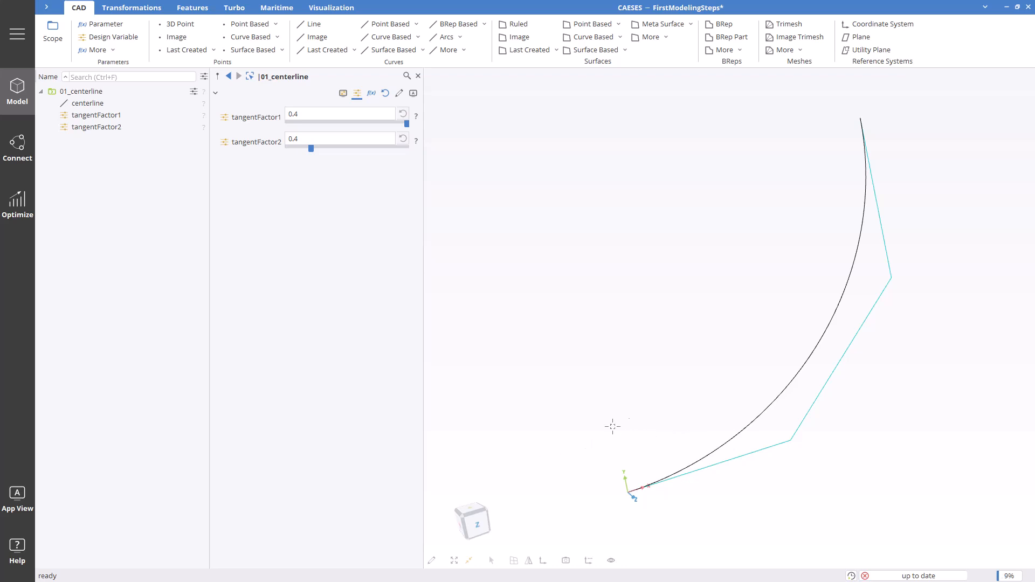
drag(765, 353, 776, 360)
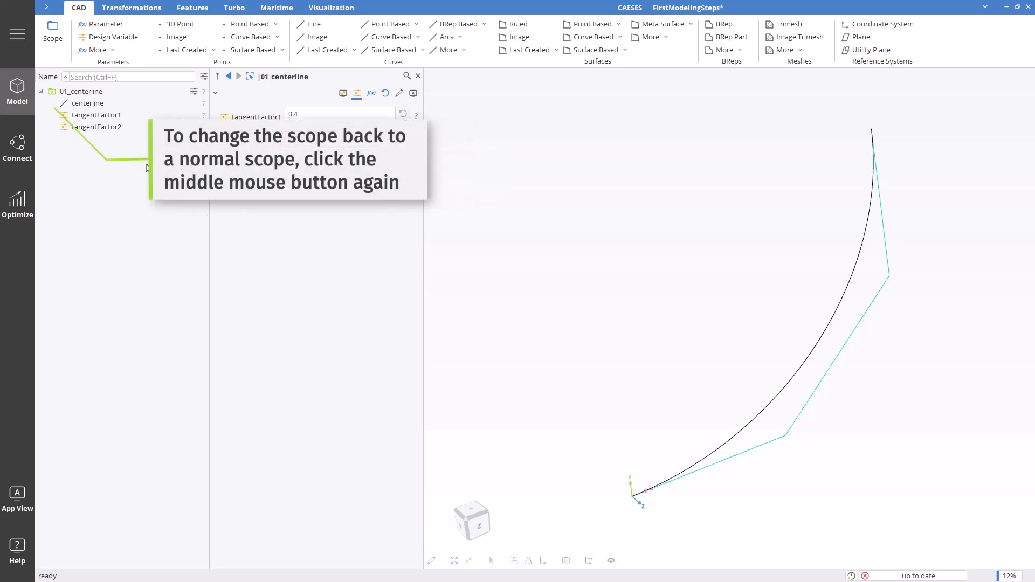
Turn 01_centerline back into a normal scope and hide its objects from the 3D window, restoring the Z view.
click(52, 93)
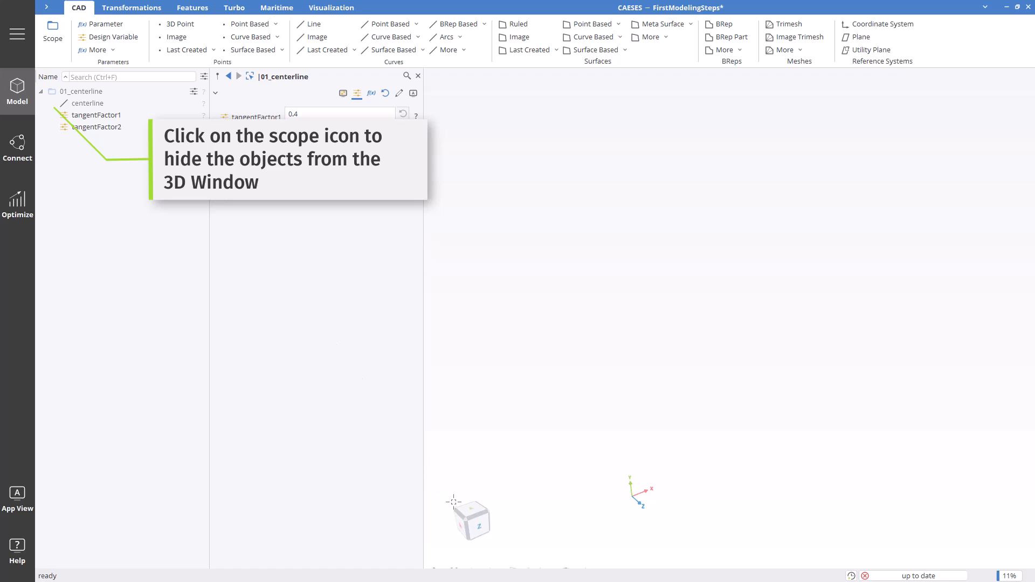
click(475, 529)
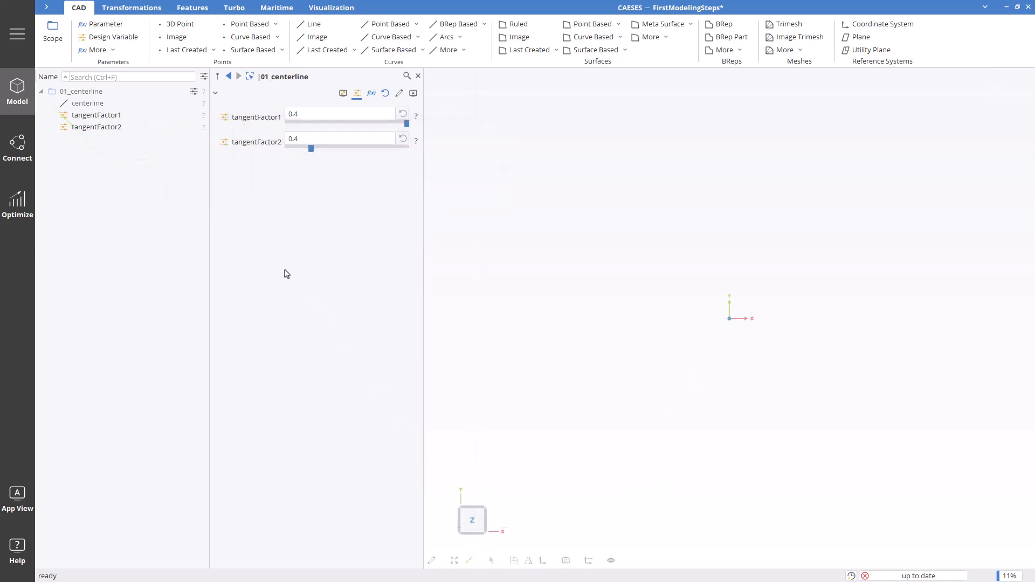
Create a scope named 02_profileStart and make it the current working scope.
click(53, 33)
click(78, 139)
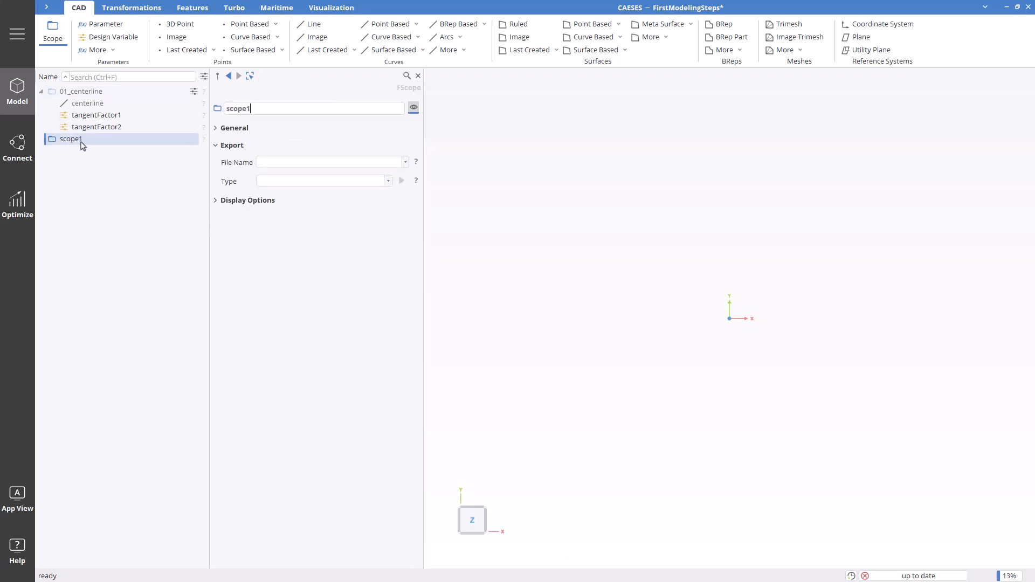
drag(243, 109, 215, 109)
text(02_profileStart)
key(Return)
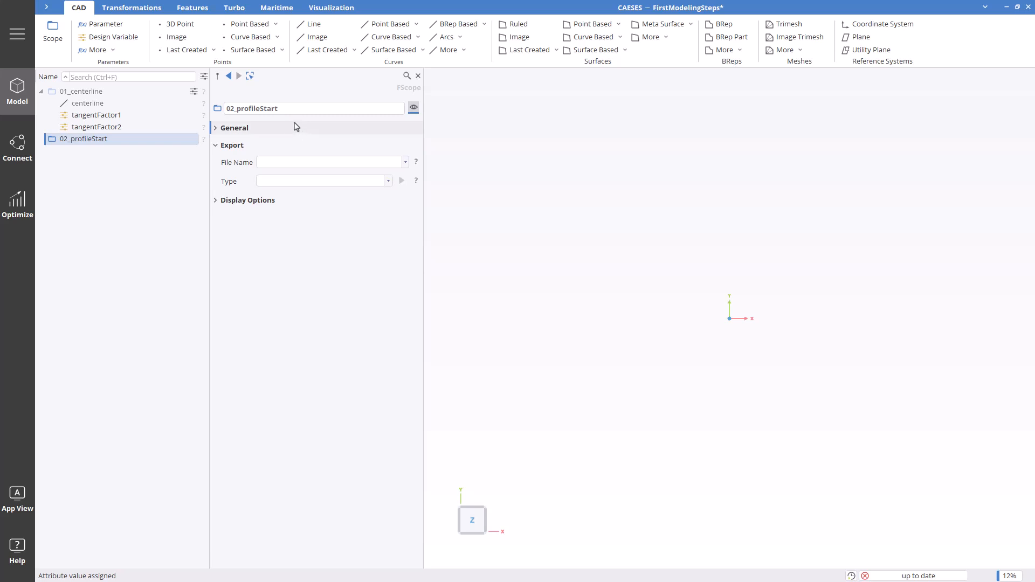
middle_click(65, 141)
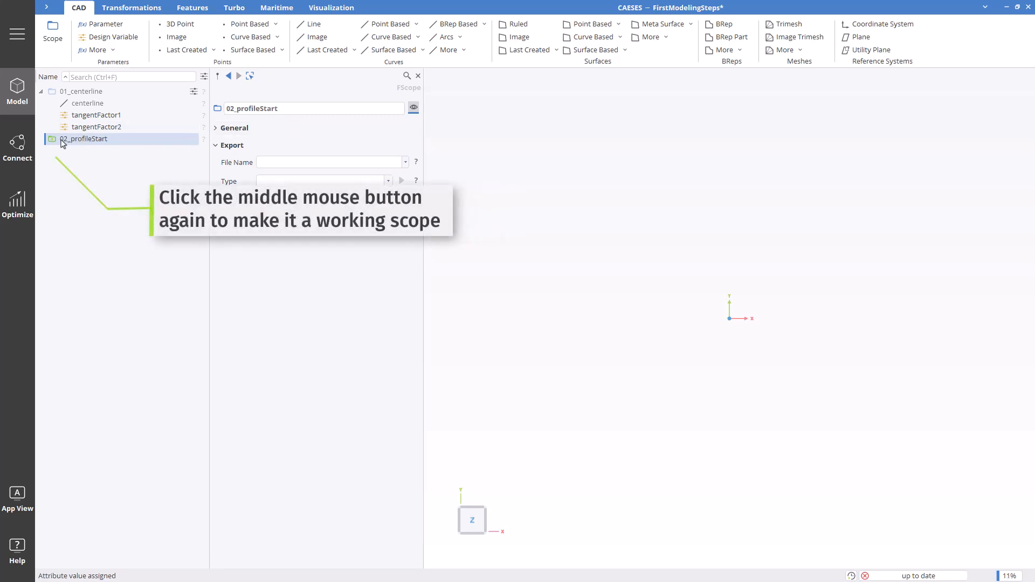
Create a 3D point named 3DPoint1 in the 02_profileStart scope with its X coordinate set to 30*1.5.
click(175, 27)
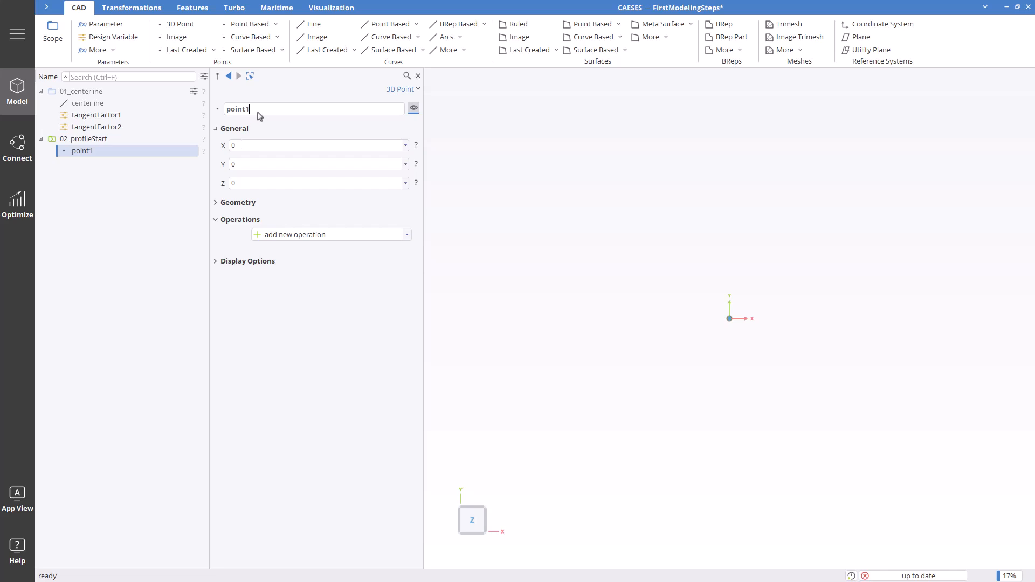
drag(247, 108, 224, 109)
text(3DPoi)
key(Return)
click(252, 147)
key(BackSpace)
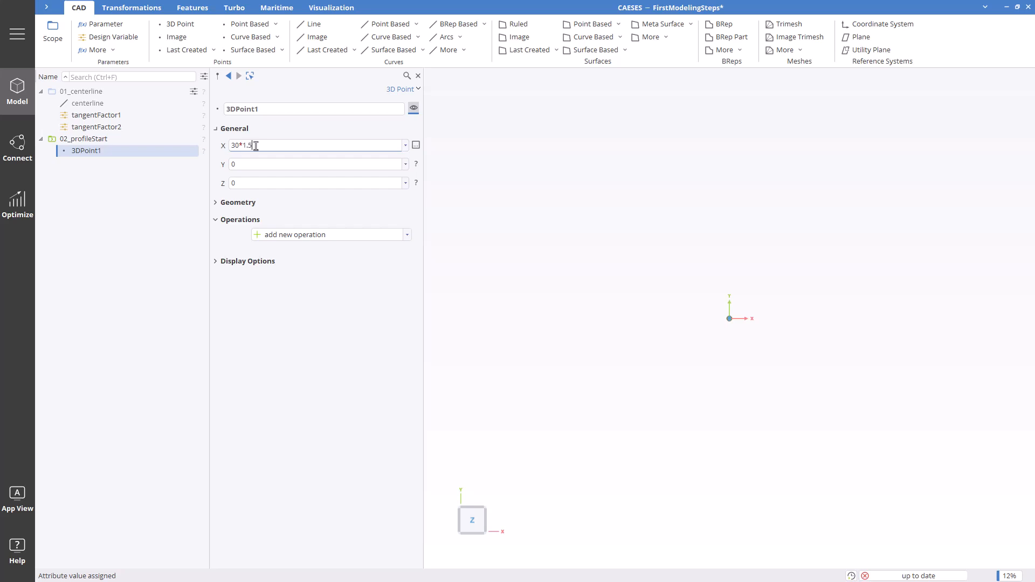
text(30*1.5)
key(Return)
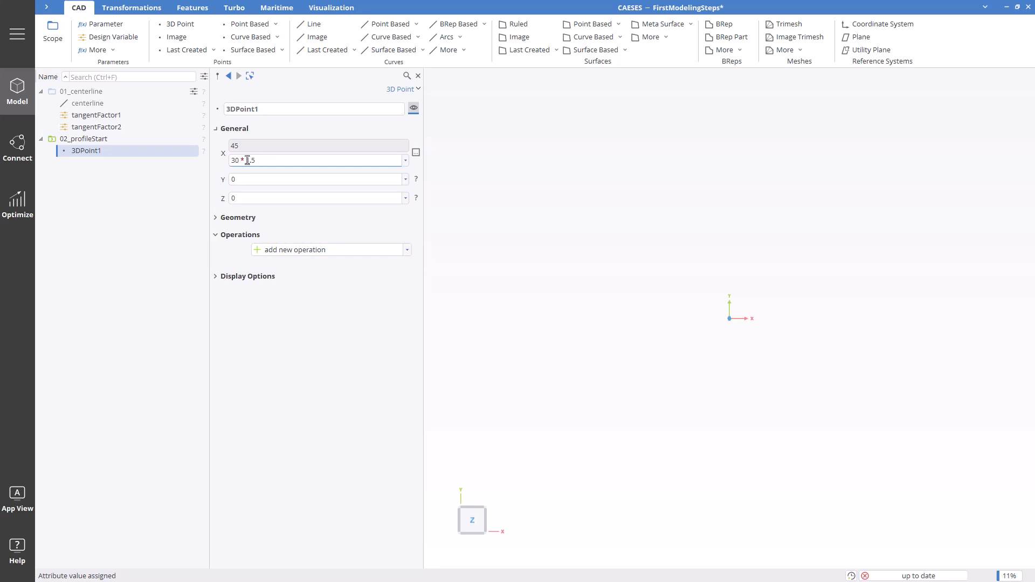
Convert the value 30 in 3DPoint1's X expression into a design variable named radius.
drag(239, 160, 219, 159)
right_click(233, 162)
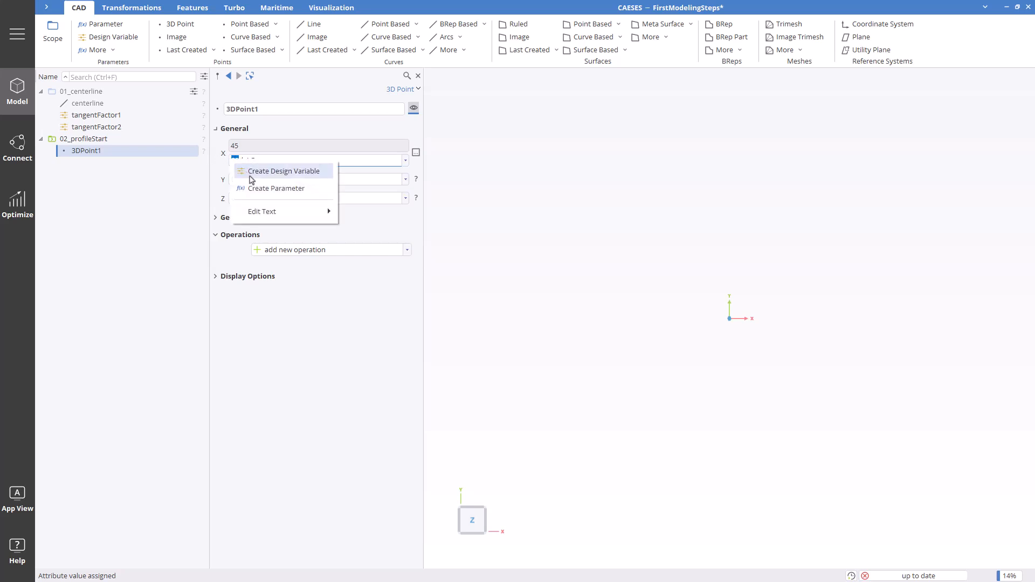
click(251, 179)
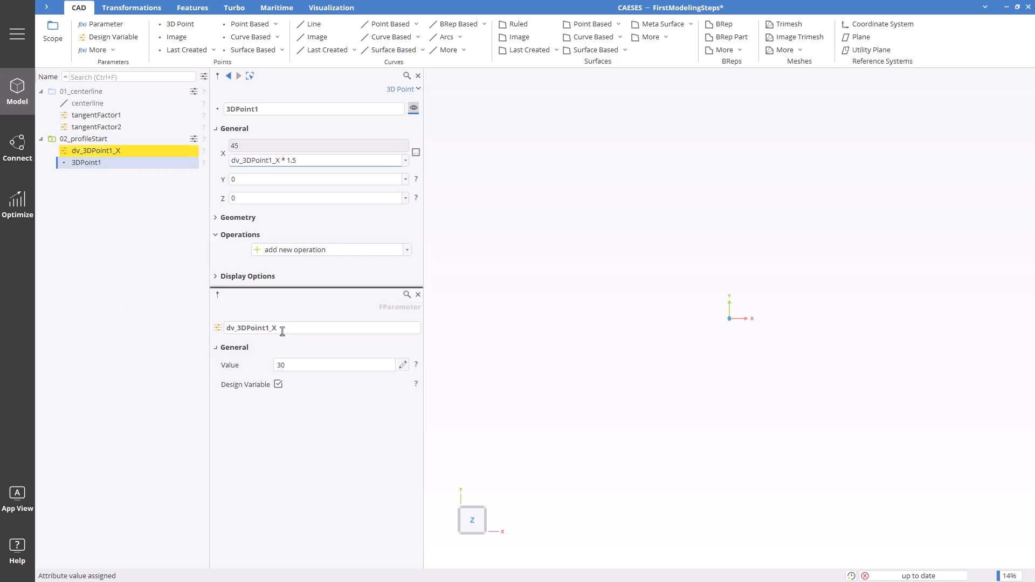
drag(287, 330, 215, 335)
text(radius)
key(Return)
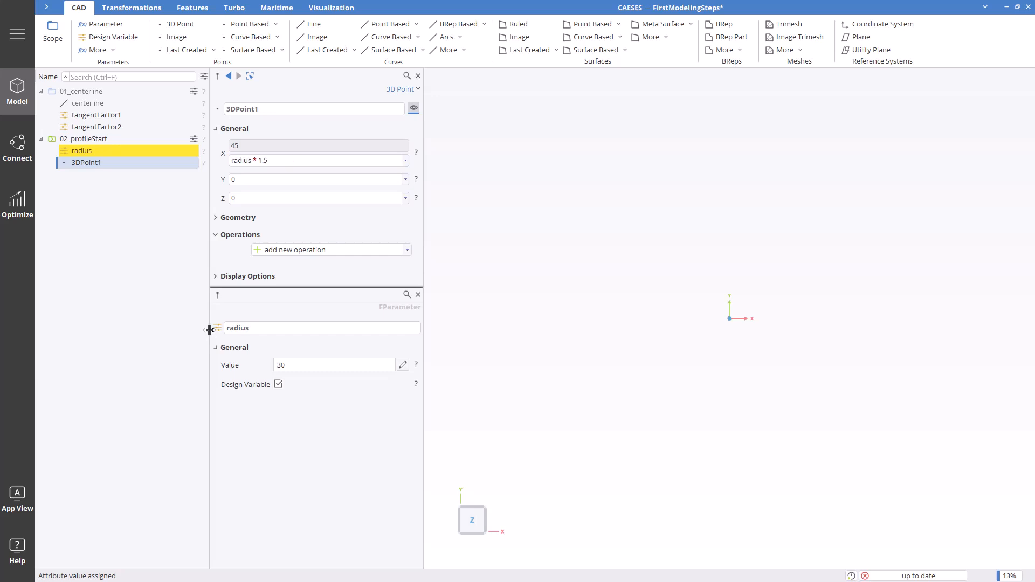
click(419, 295)
Convert the factor 1.5 in 3DPoint1's X expression into a design variable named ellipseFactor.
click(267, 160)
double_click(260, 160)
right_click(262, 162)
click(292, 174)
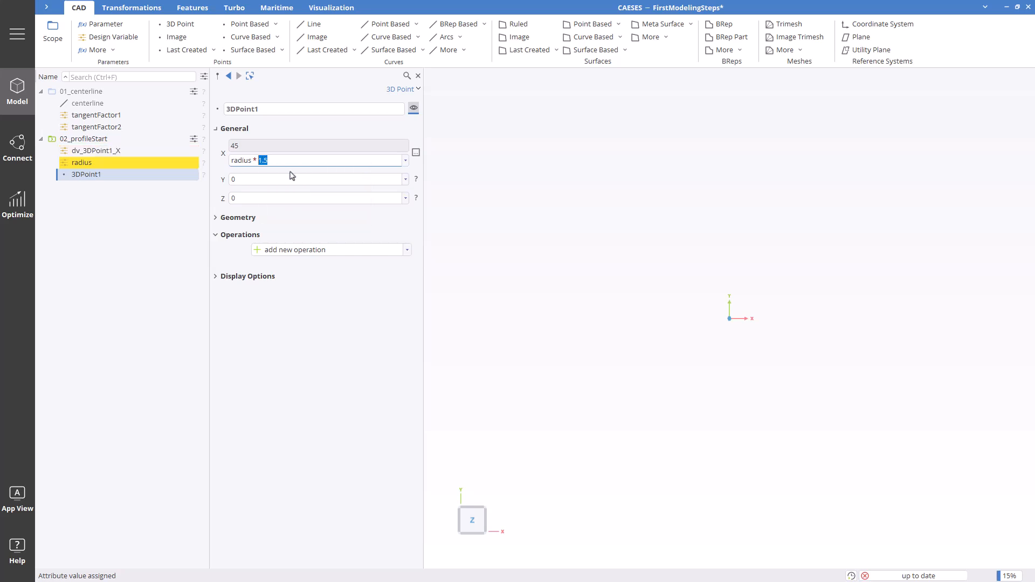
drag(284, 327, 222, 324)
text(ellipseFactor)
key(Return)
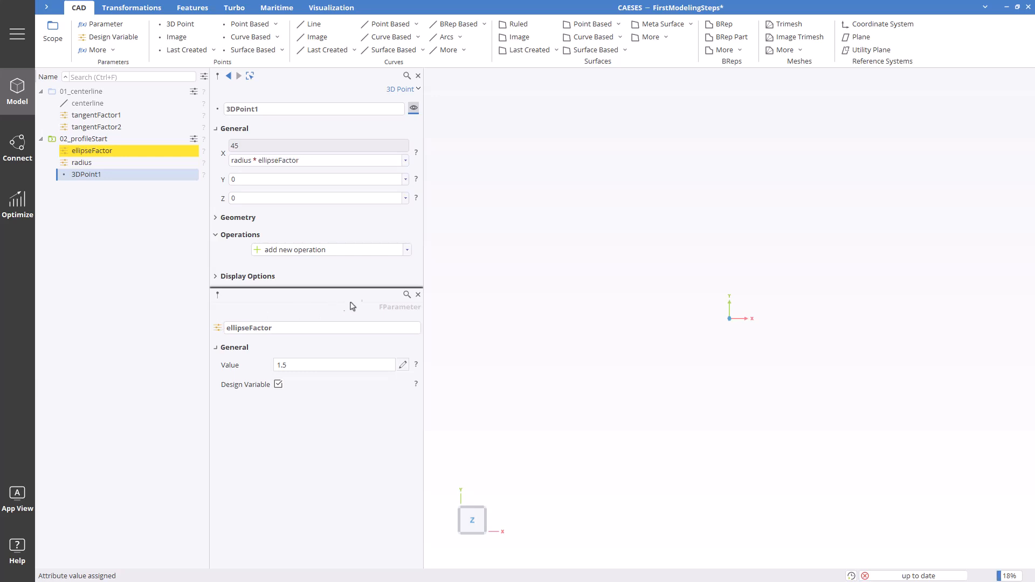
click(418, 295)
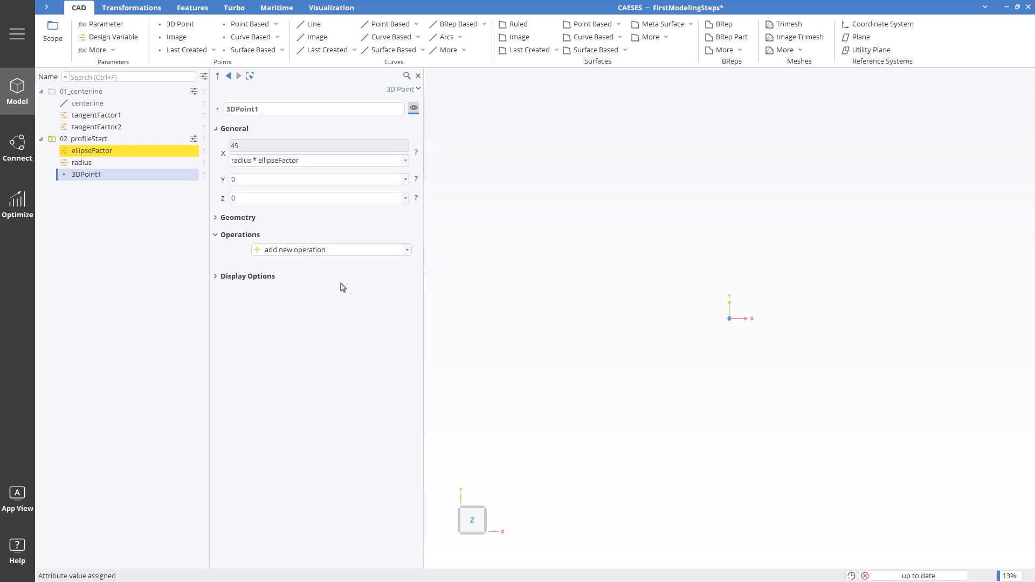
Duplicate 3DPoint1 within the 02_profileStart scope.
right_click(88, 180)
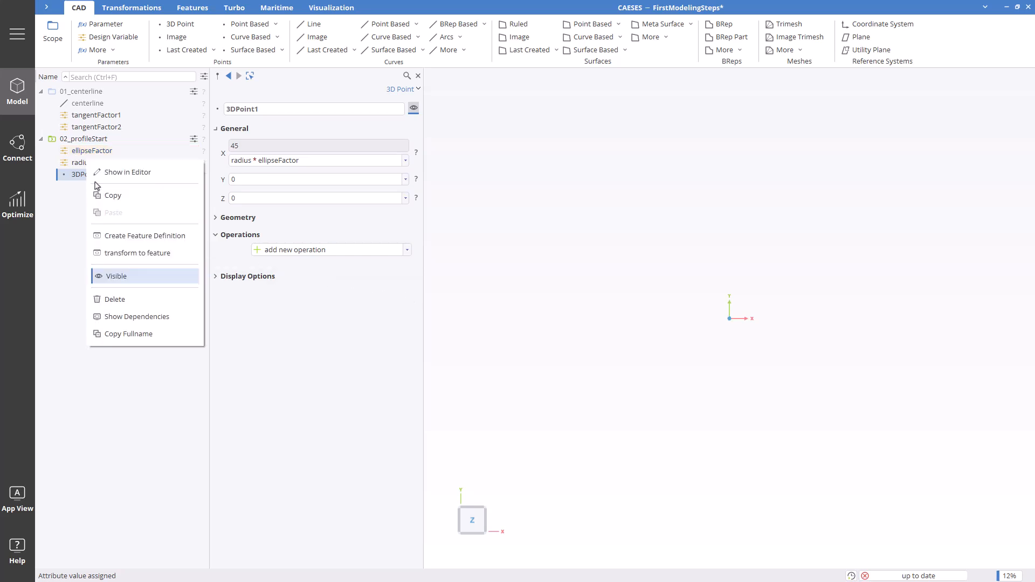
click(112, 198)
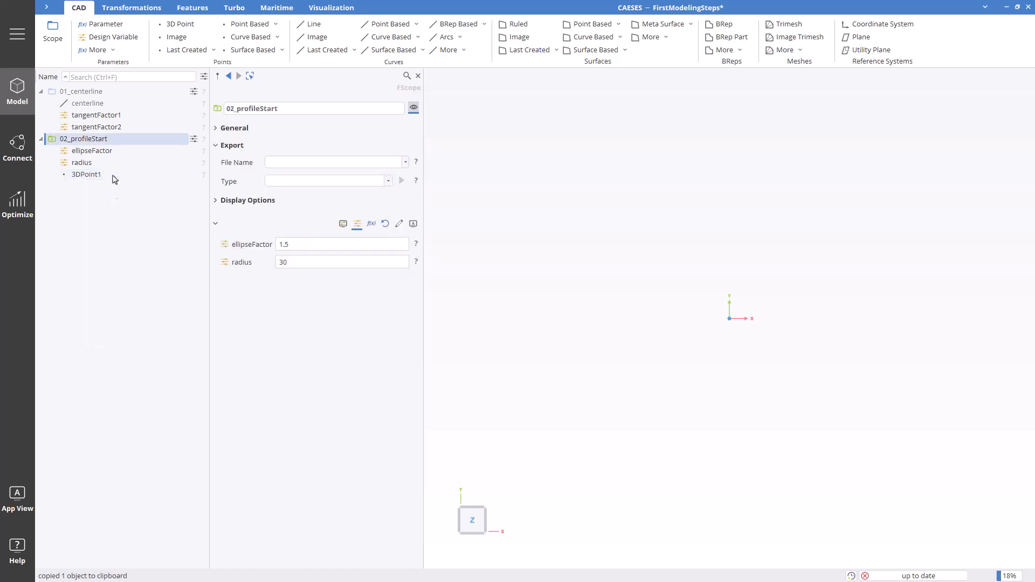
key(ctrl+v)
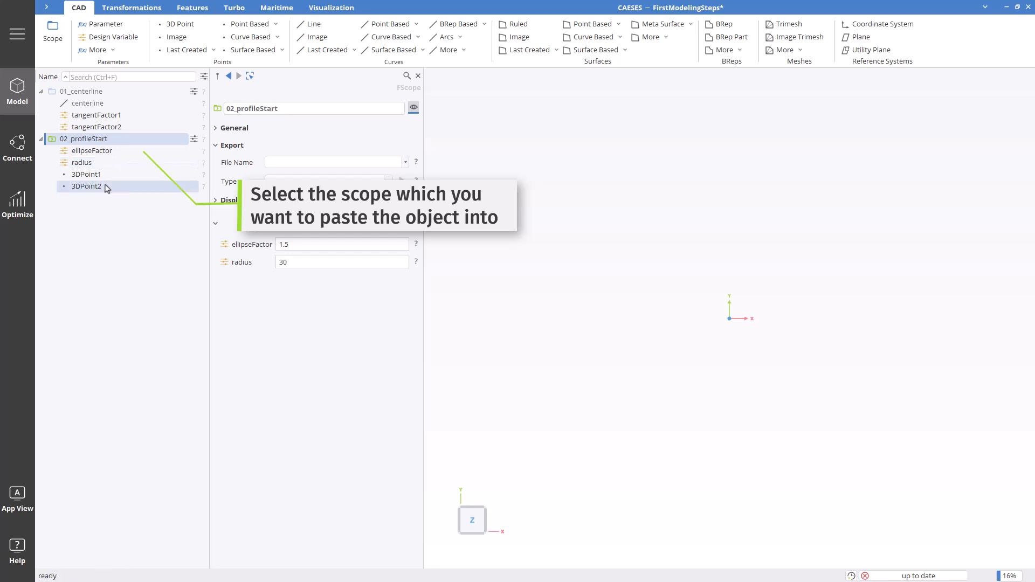
Set the Y coordinate of 3DPoint2 to radius / ellipseFactor by referencing the two design variables.
click(86, 186)
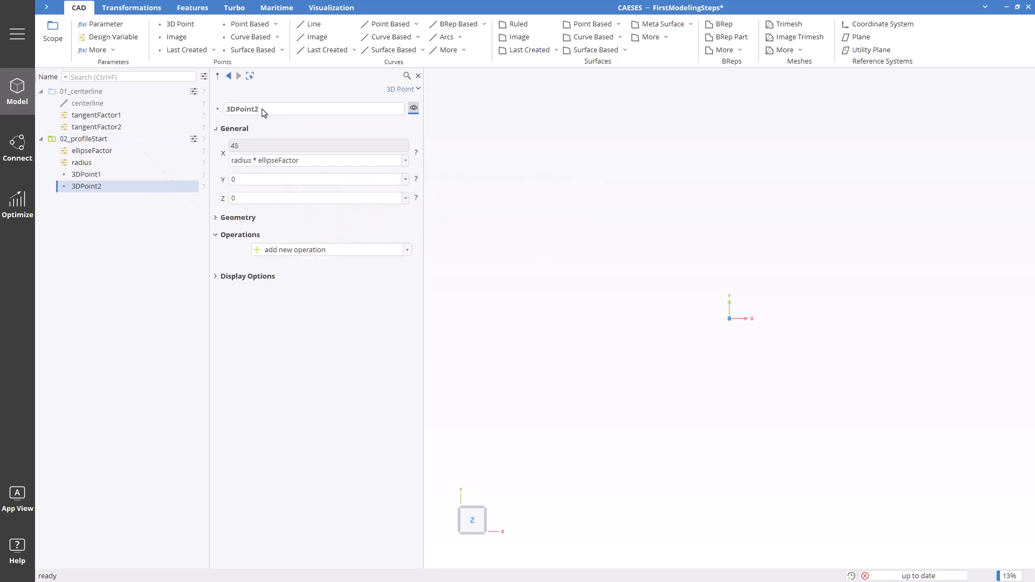
click(250, 182)
drag(250, 182, 233, 182)
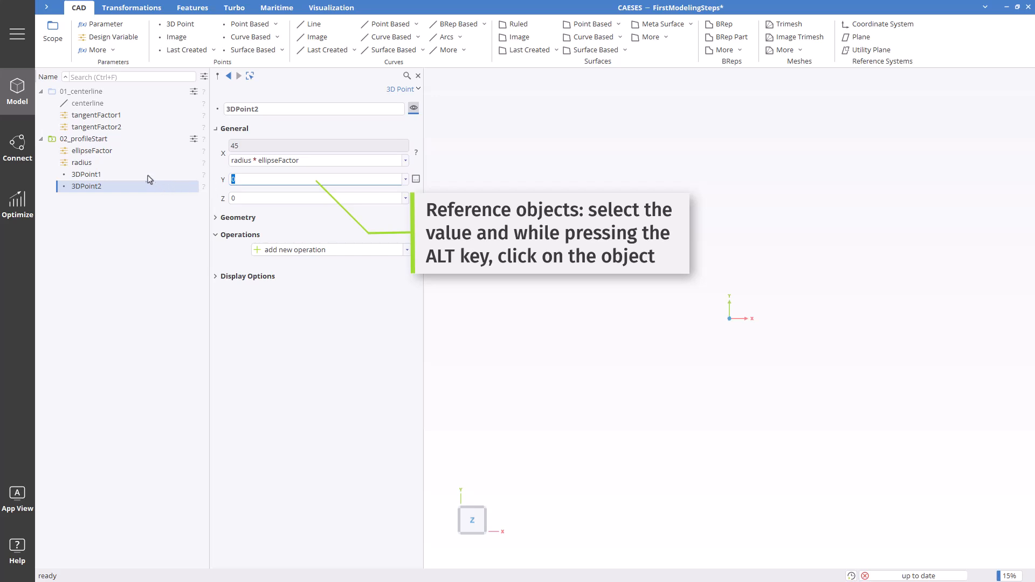
alt+click(129, 164)
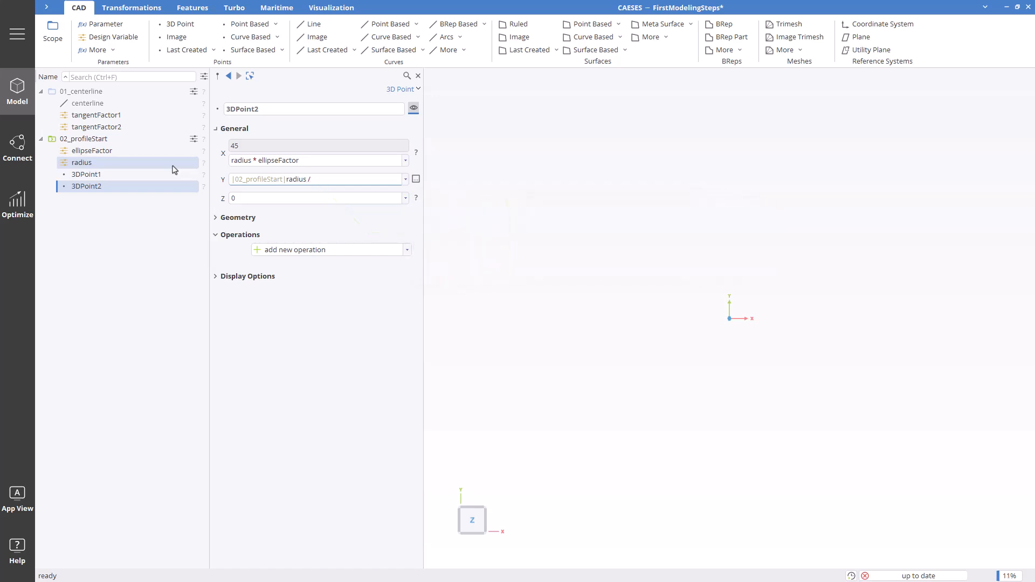
text(/)
alt+click(113, 153)
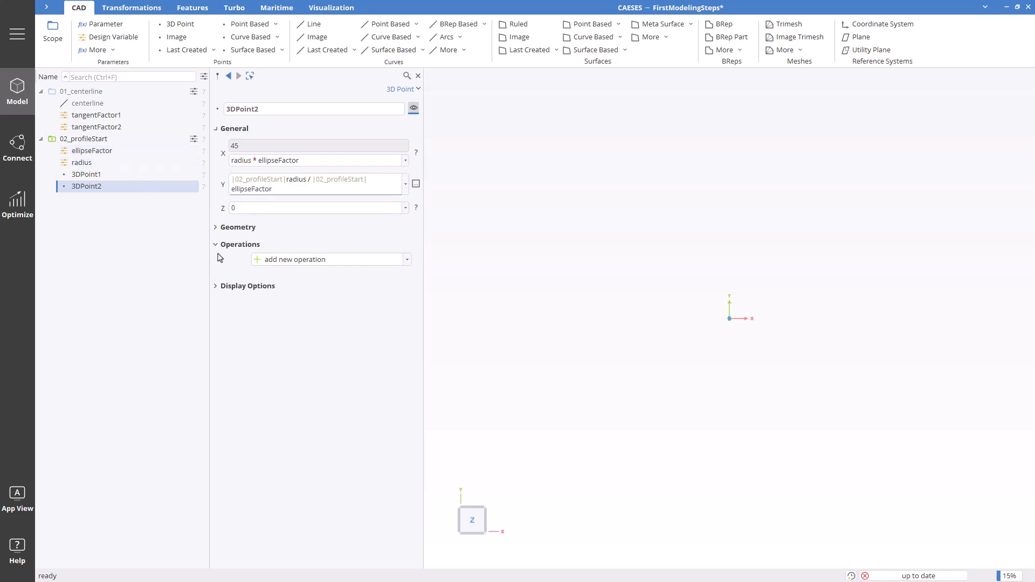
key(Return)
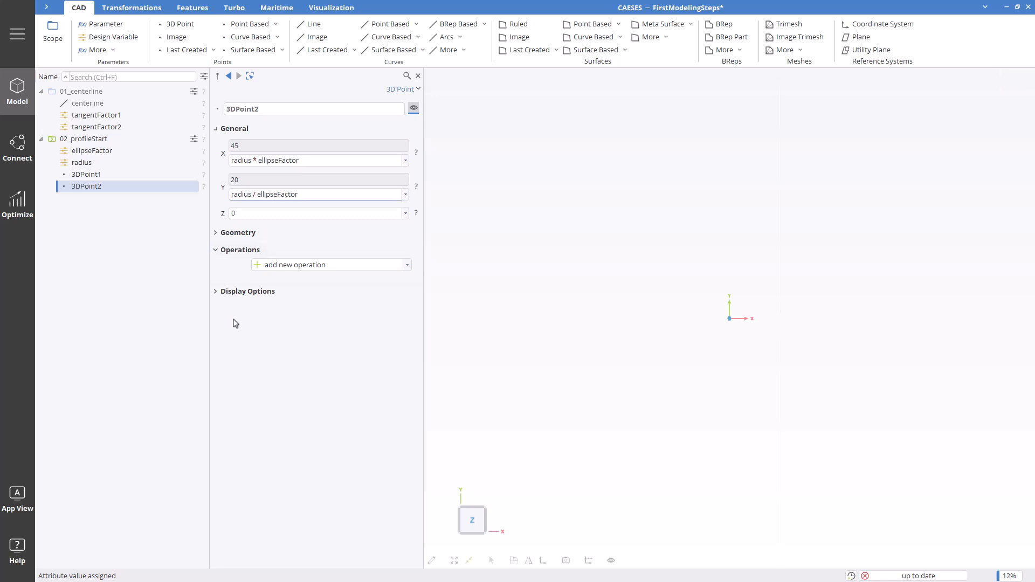
Fit the points in the 3D window and duplicate 3DPoint2 within the 02_profileStart scope.
click(455, 560)
scroll(761, 392, down, 5)
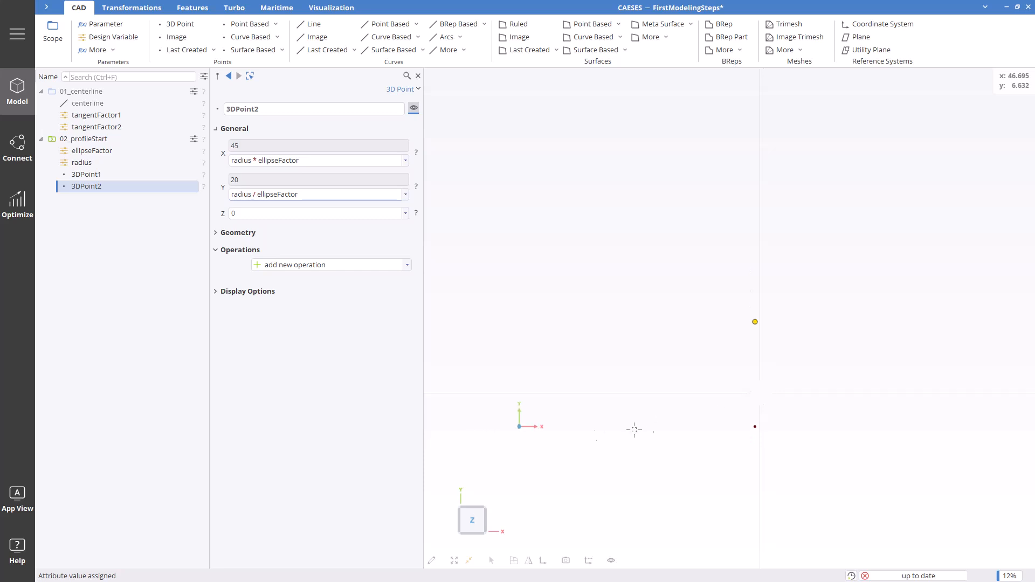
scroll(590, 418, down, 2)
scroll(475, 418, up, 3)
right_click(87, 188)
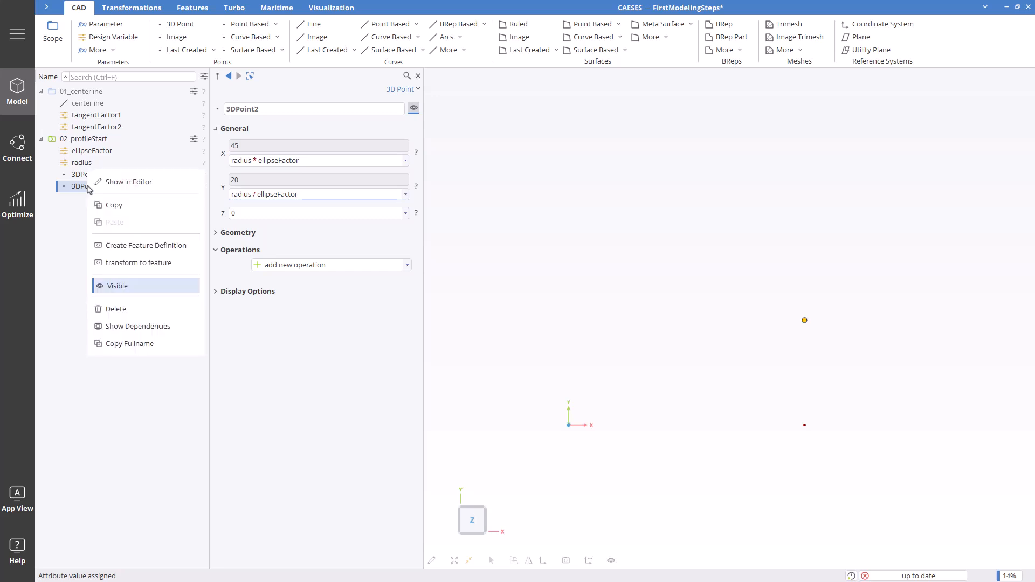
click(109, 203)
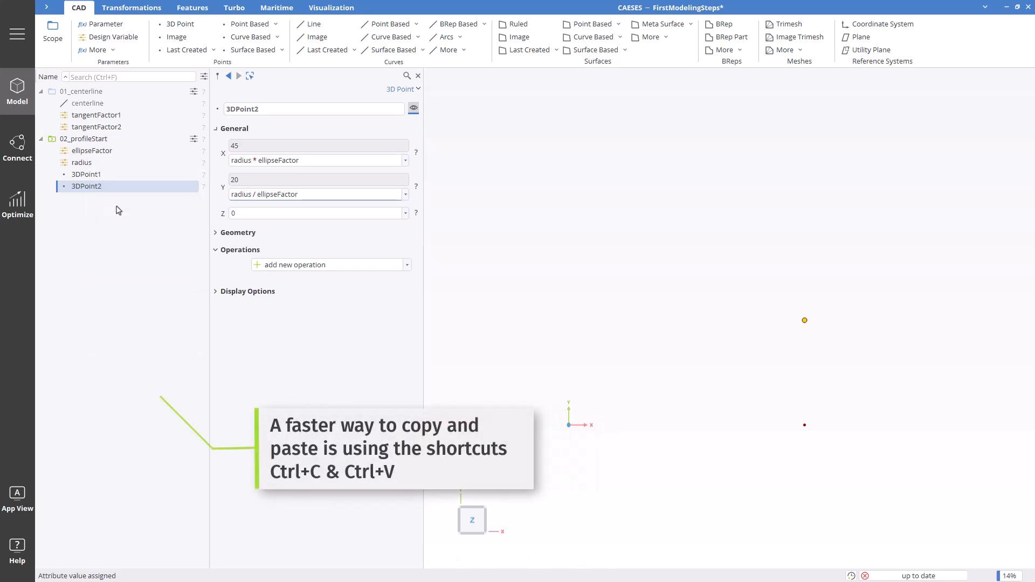
key(ctrl+v)
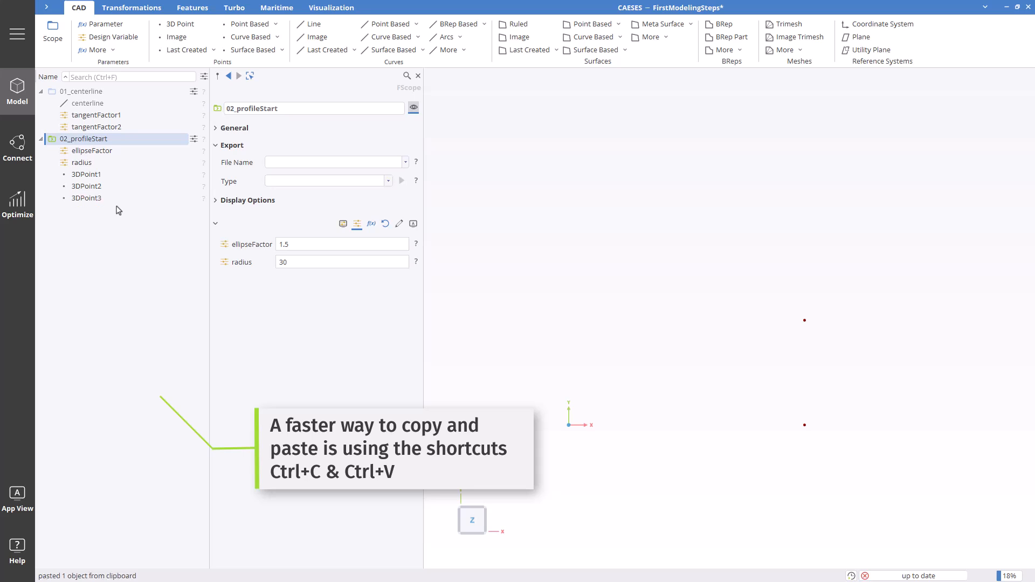
Replace the X expression of 3DPoint3 with 0.
click(94, 200)
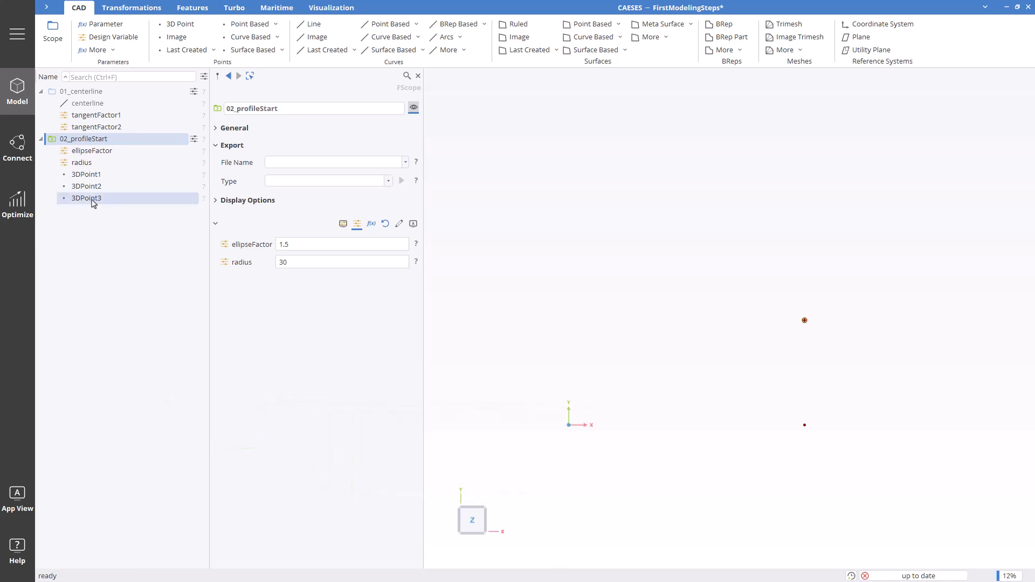
click(93, 199)
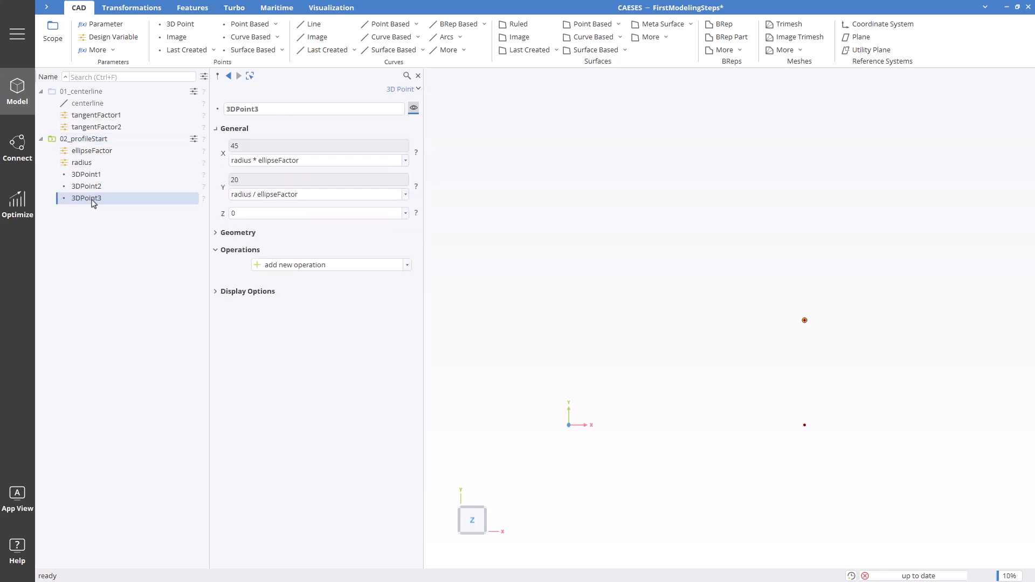
drag(299, 160, 220, 169)
key(BackSpace)
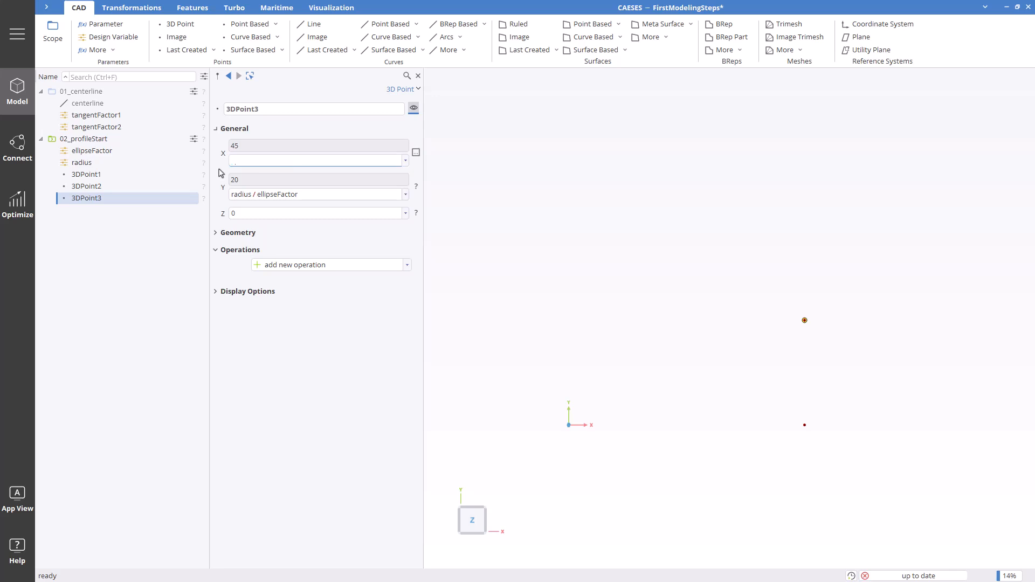
text(0)
key(Return)
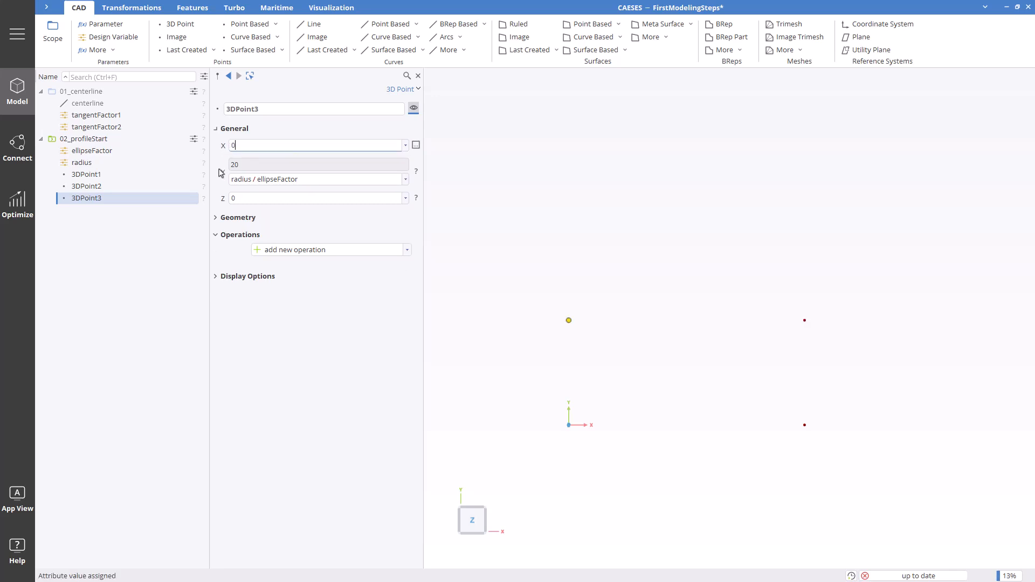
Create a NURBS curve through 3DPoint1, 3DPoint2 and 3DPoint3 and name it arc1.
click(86, 176)
ctrl+click(86, 187)
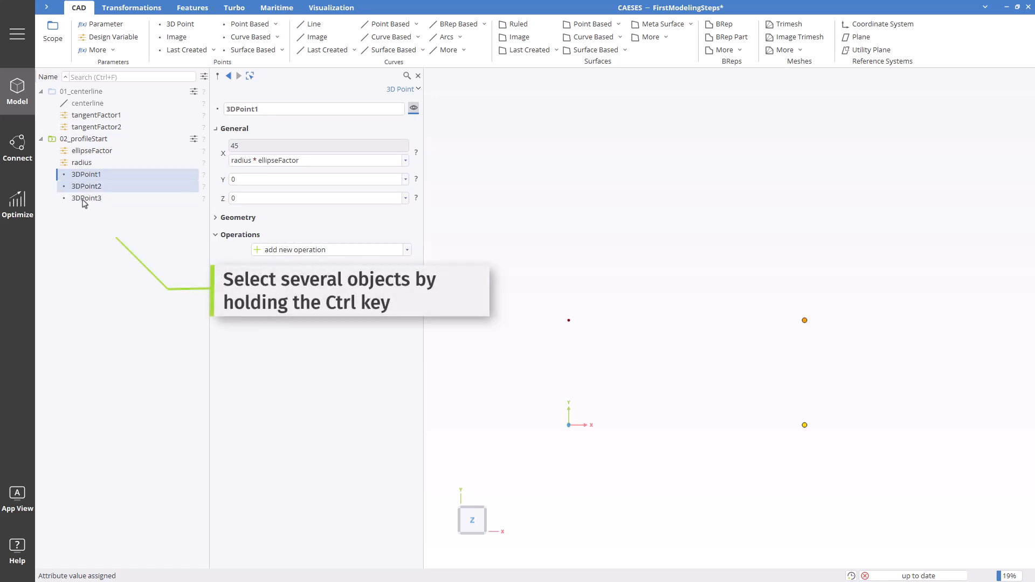
ctrl+click(84, 199)
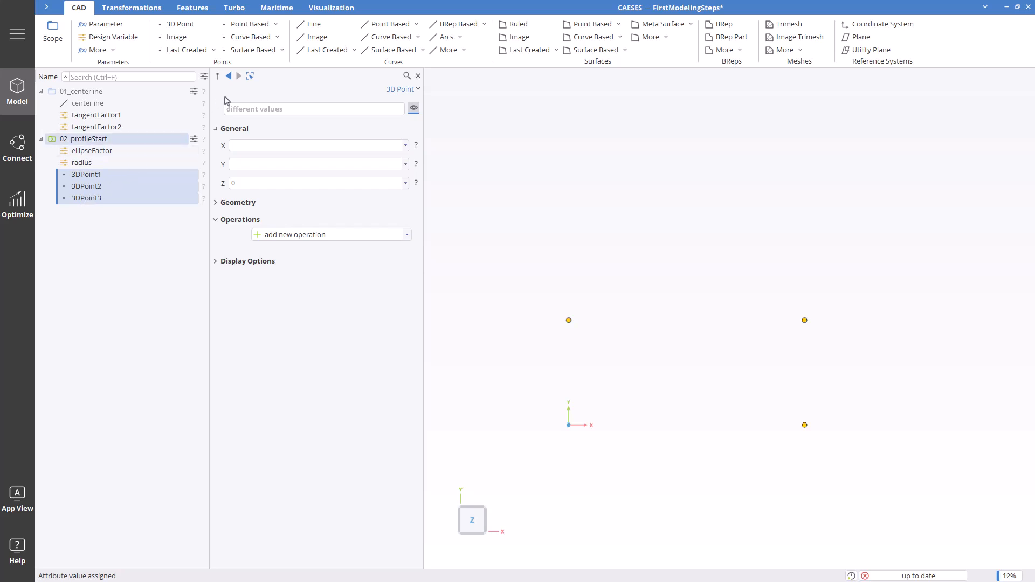
click(402, 31)
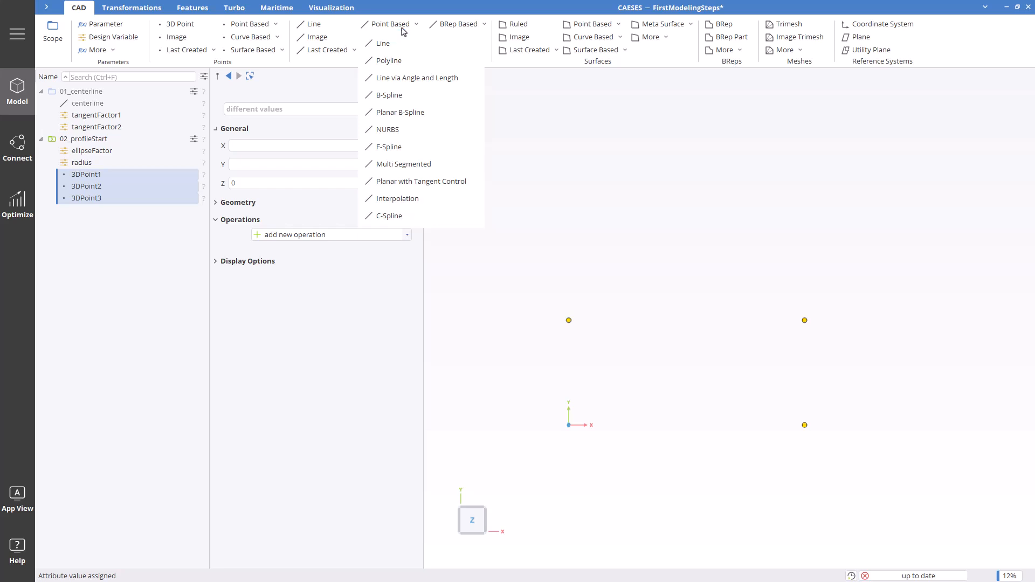
click(395, 130)
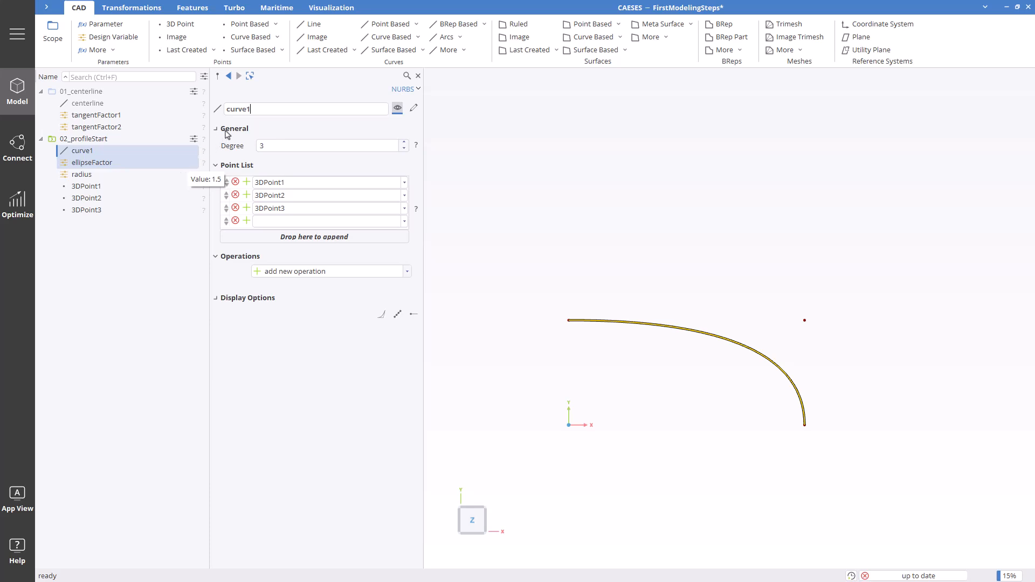
drag(252, 109, 206, 111)
text(arc1)
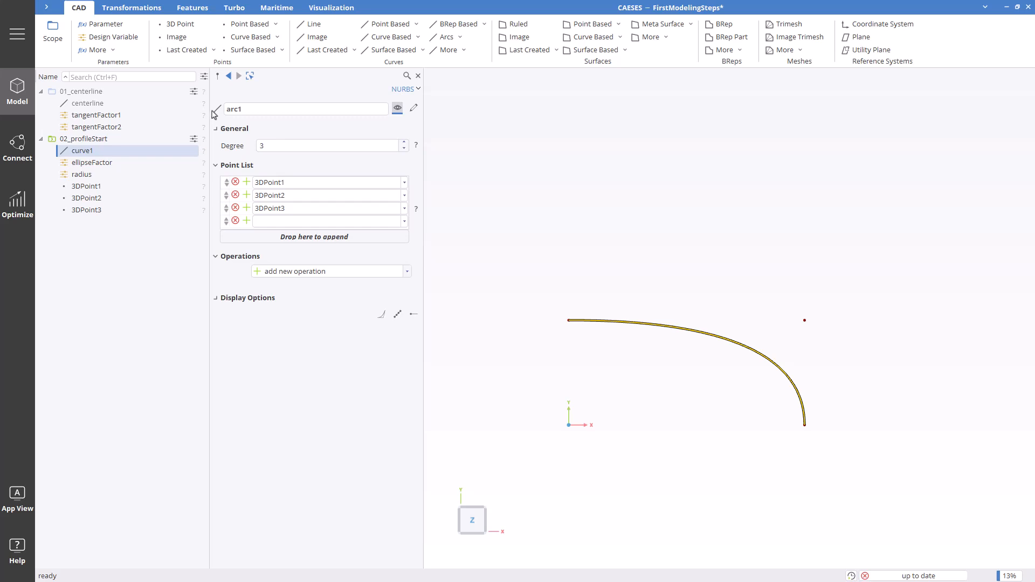
key(Return)
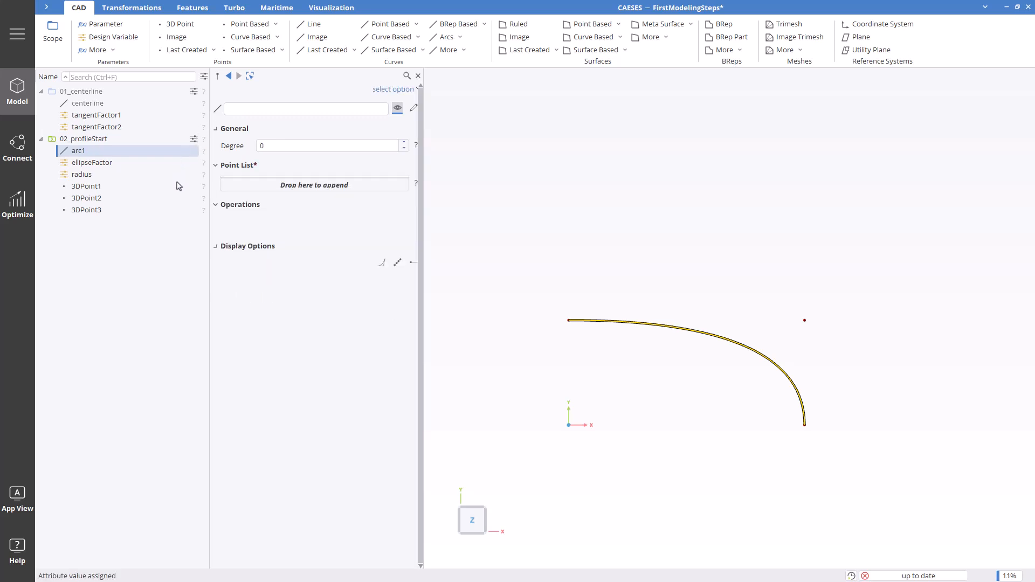
Display the origin marker of arc1 to check where the curve starts, and hide it again.
click(178, 210)
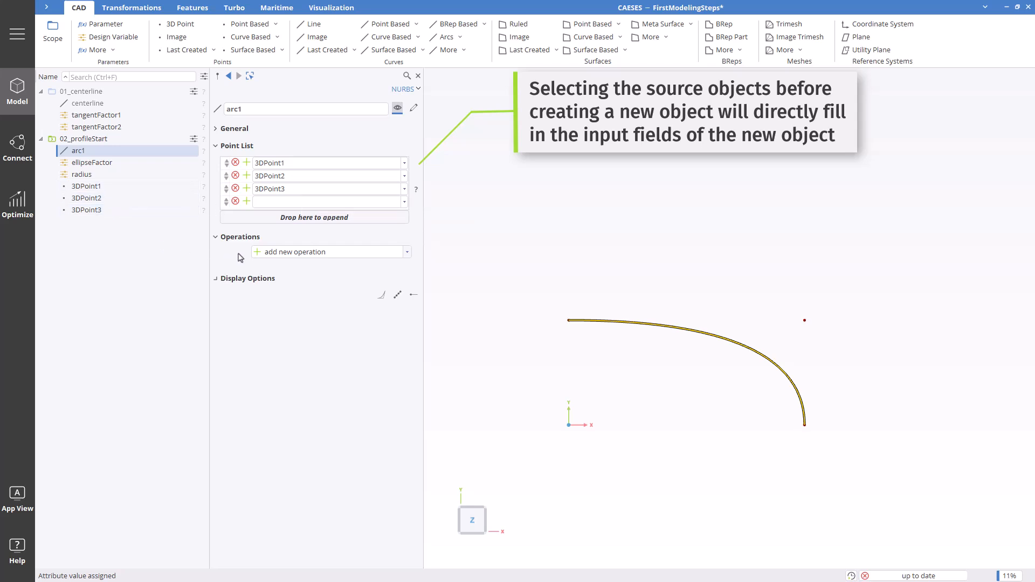
click(413, 298)
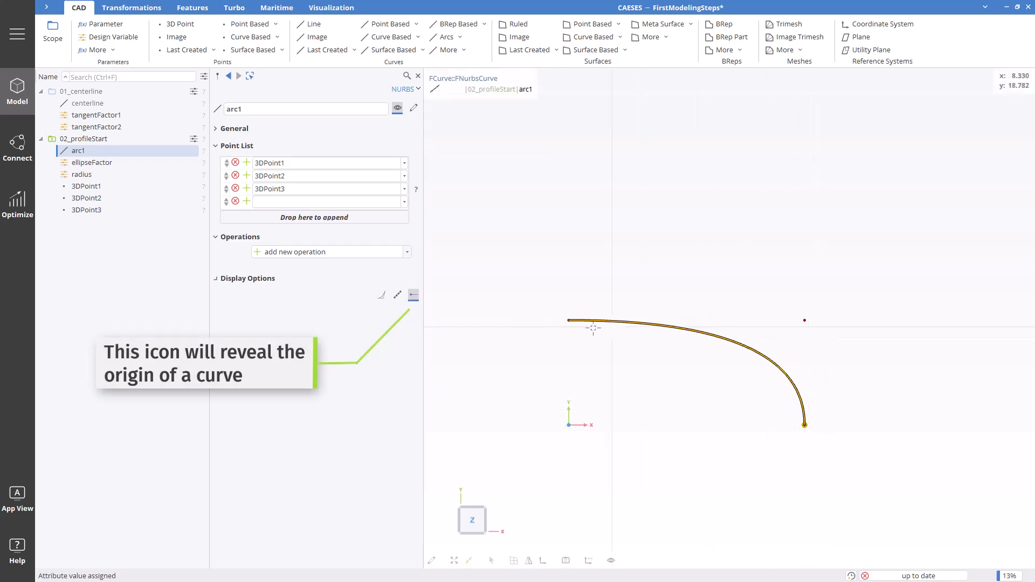
click(413, 294)
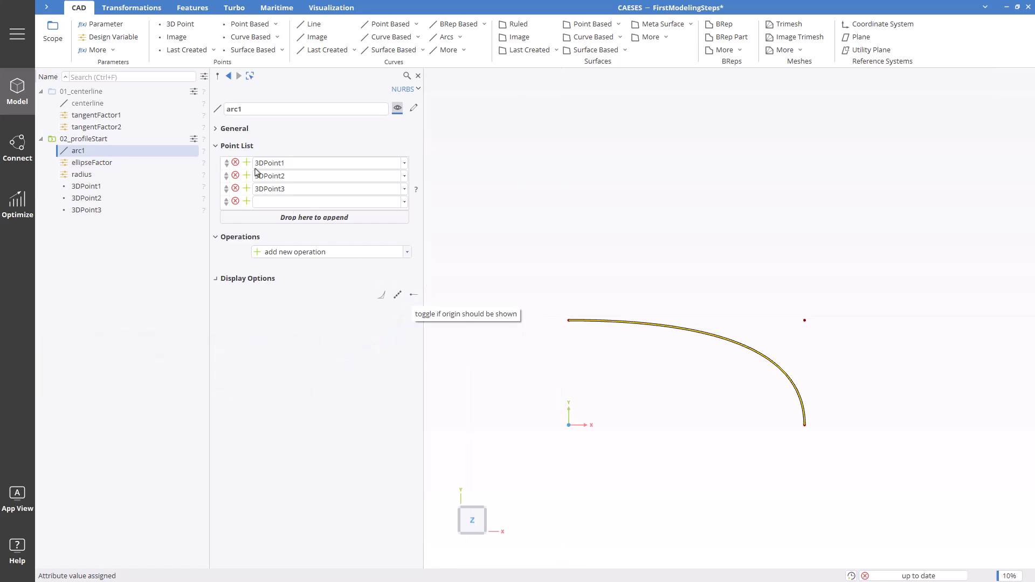
Change the middle weight of arc1 to sqrt(0.5)*1 in its weights list, keeping the outer weights at 1.
click(216, 129)
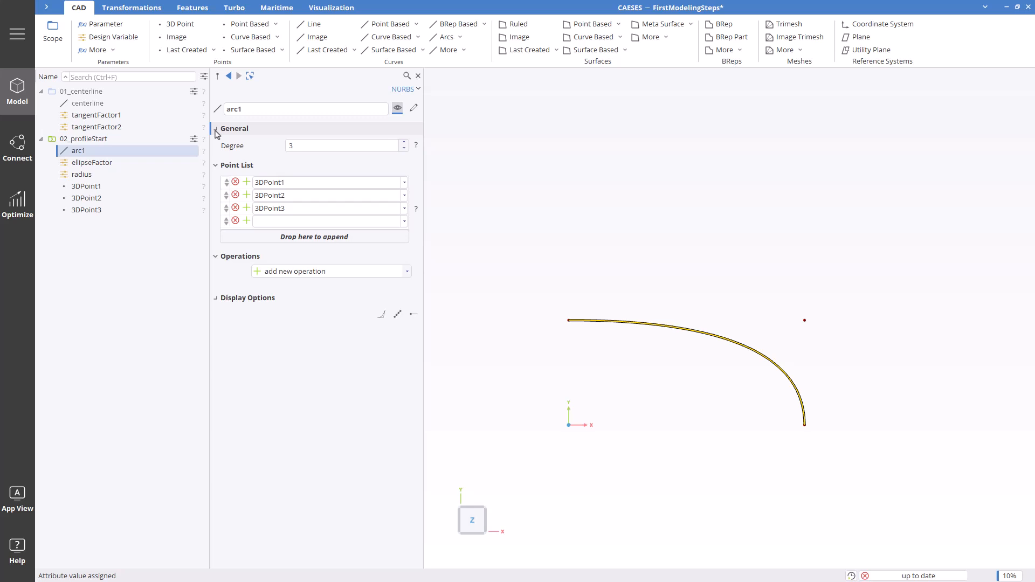
click(215, 130)
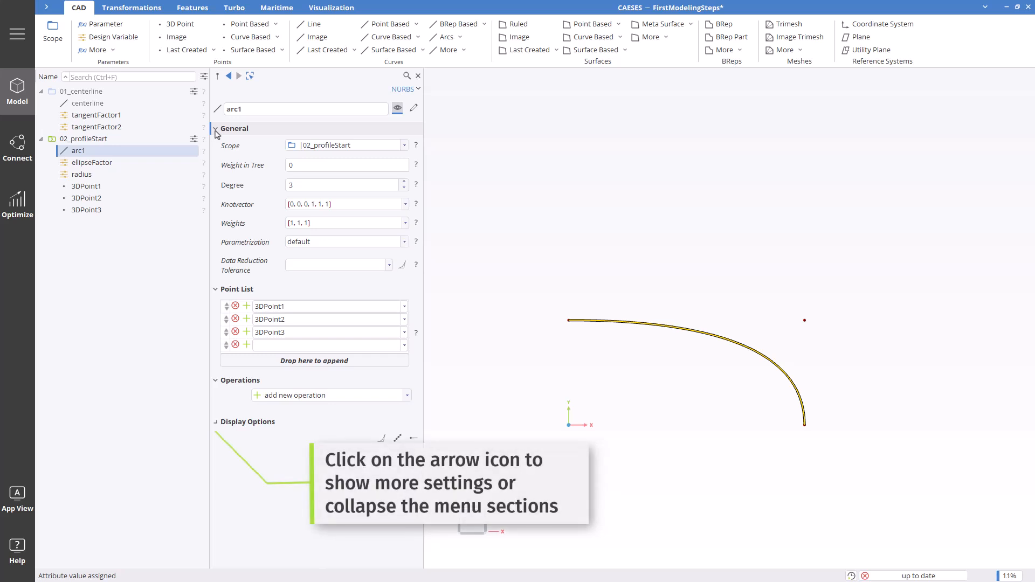
click(298, 223)
key(BackSpace)
text(sqrt)
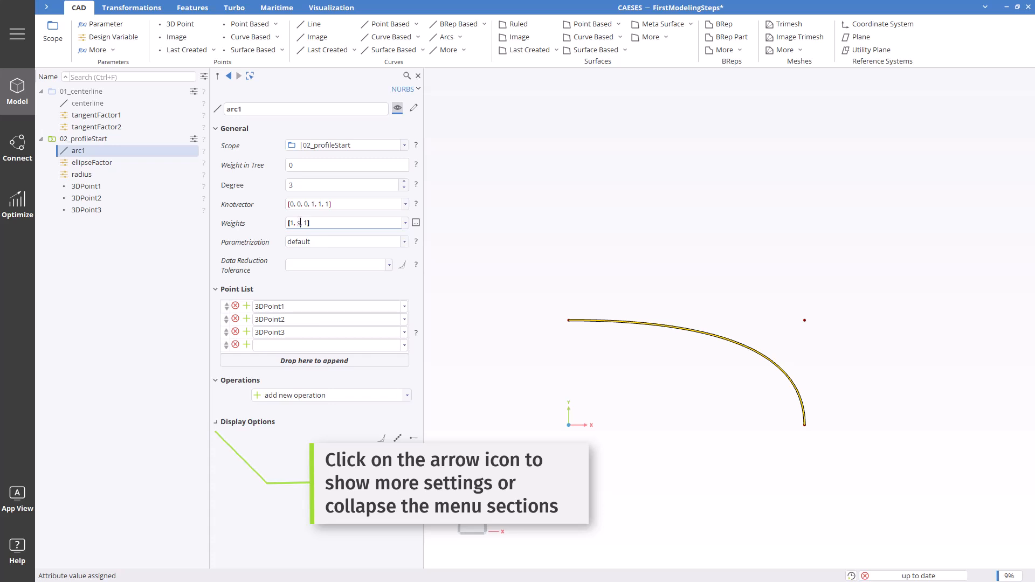
text(())
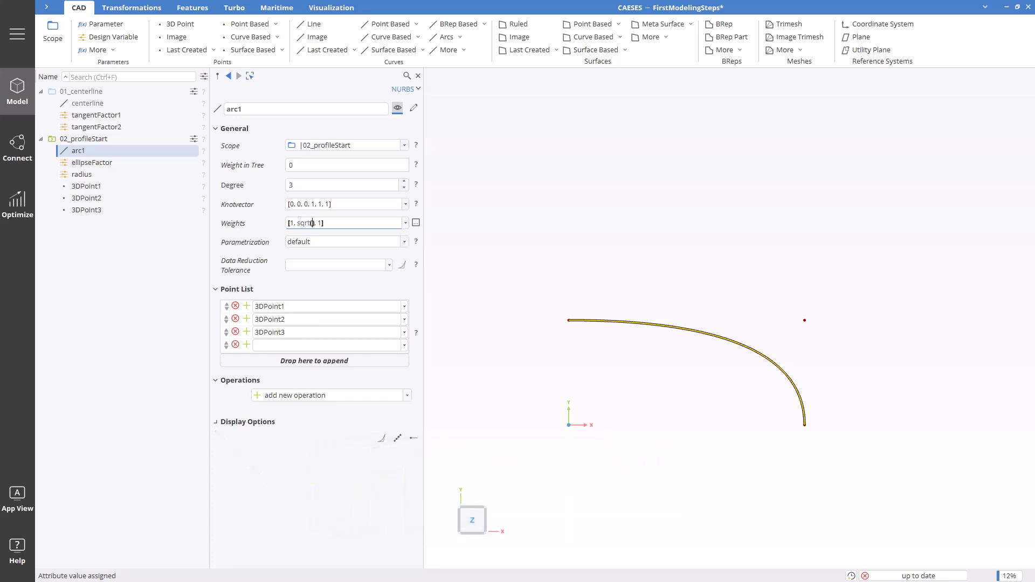
text(0.5)
text(*1)
Create a design variable from the factor 1 in arc1's middle weight and name it weightFactor.
double_click(330, 223)
right_click(329, 223)
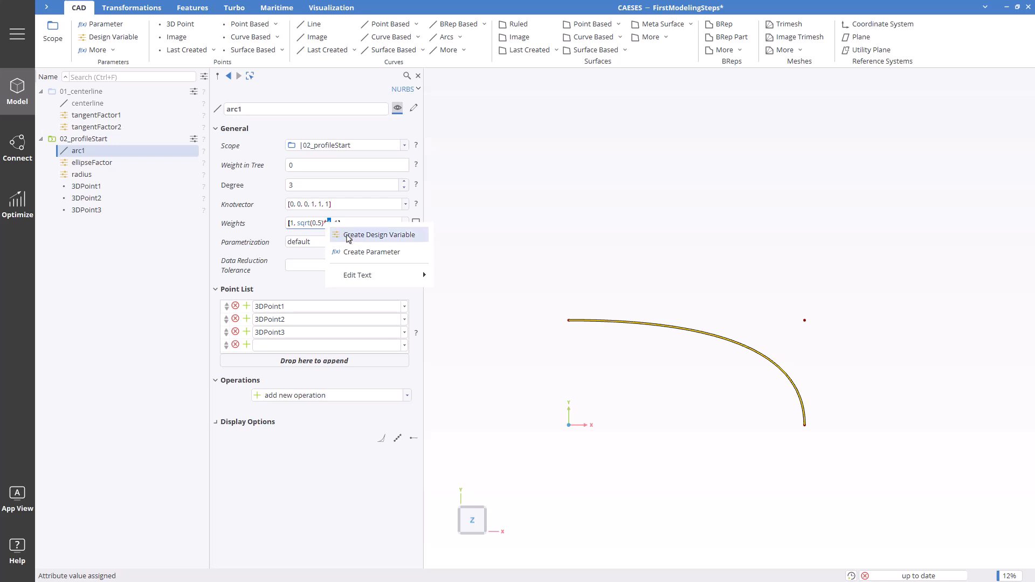
click(361, 236)
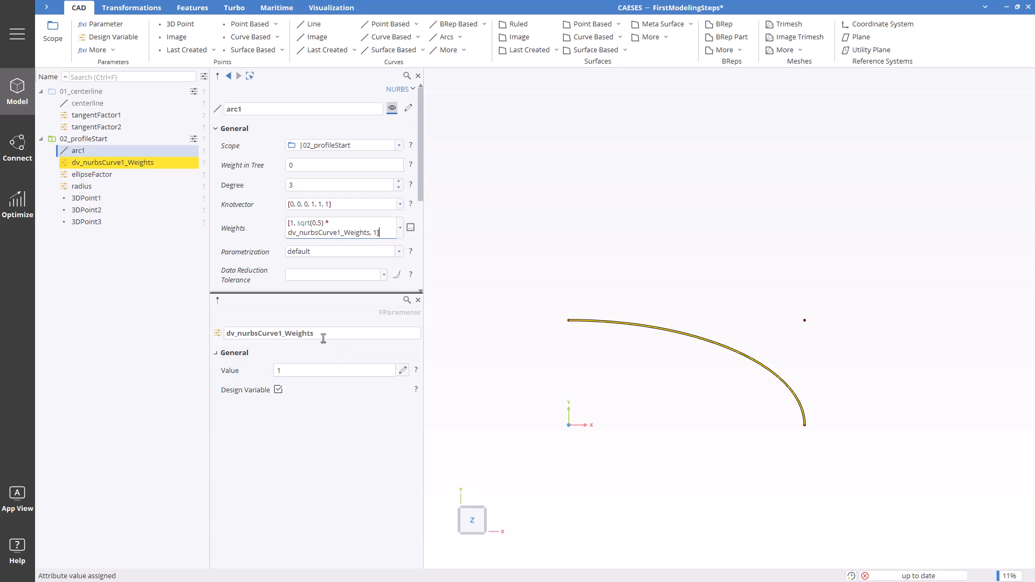
double_click(302, 334)
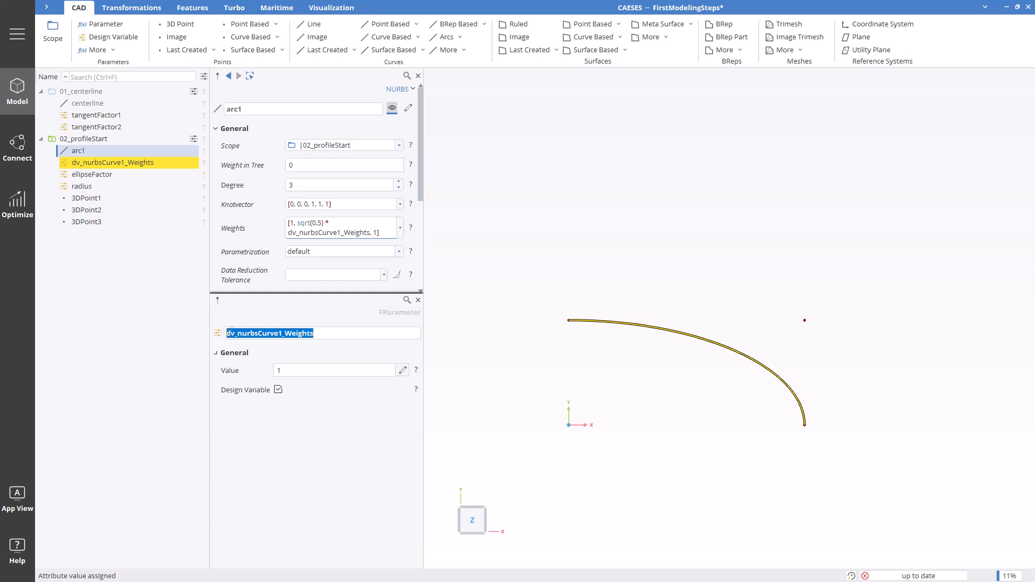
text(weightFAc)
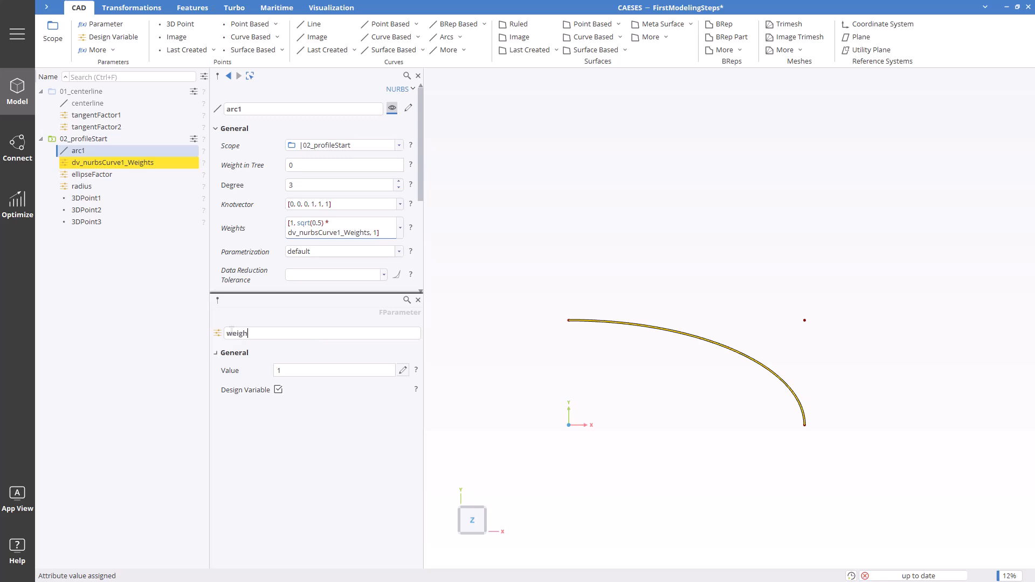
key(BackSpace)
text(ctor)
key(Return)
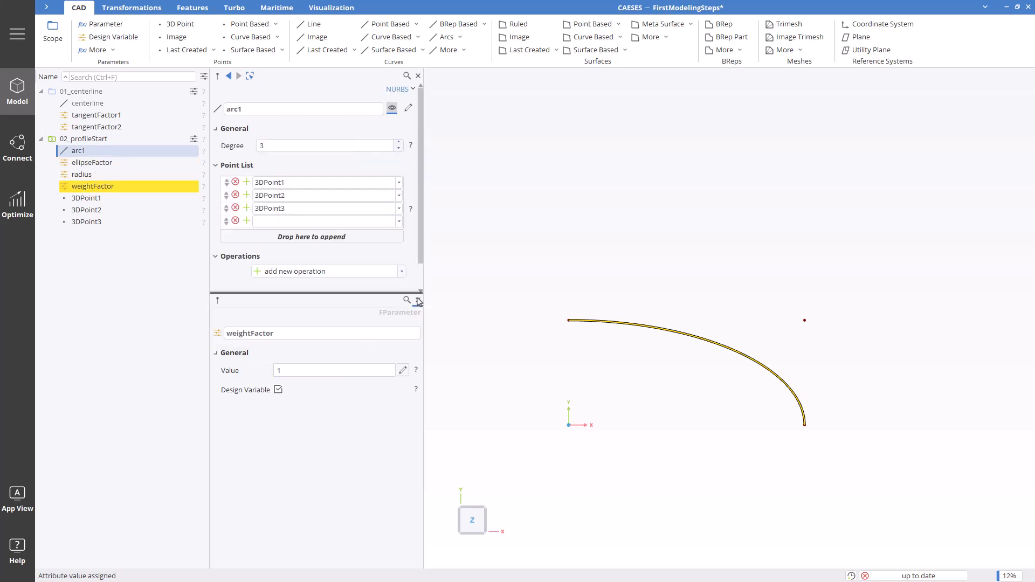
click(419, 302)
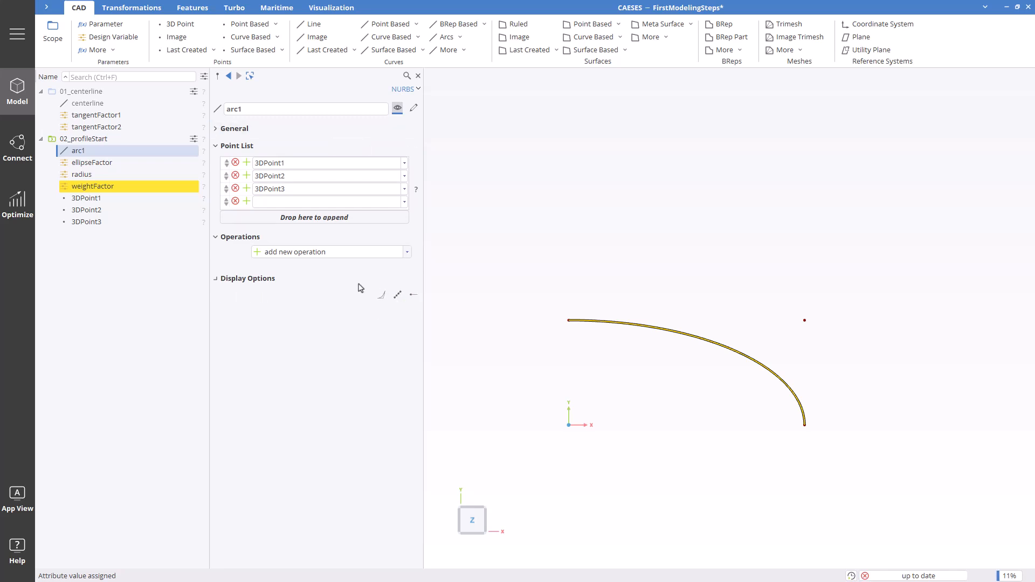
Set the value of the weightFactor design variable to 10.
click(108, 187)
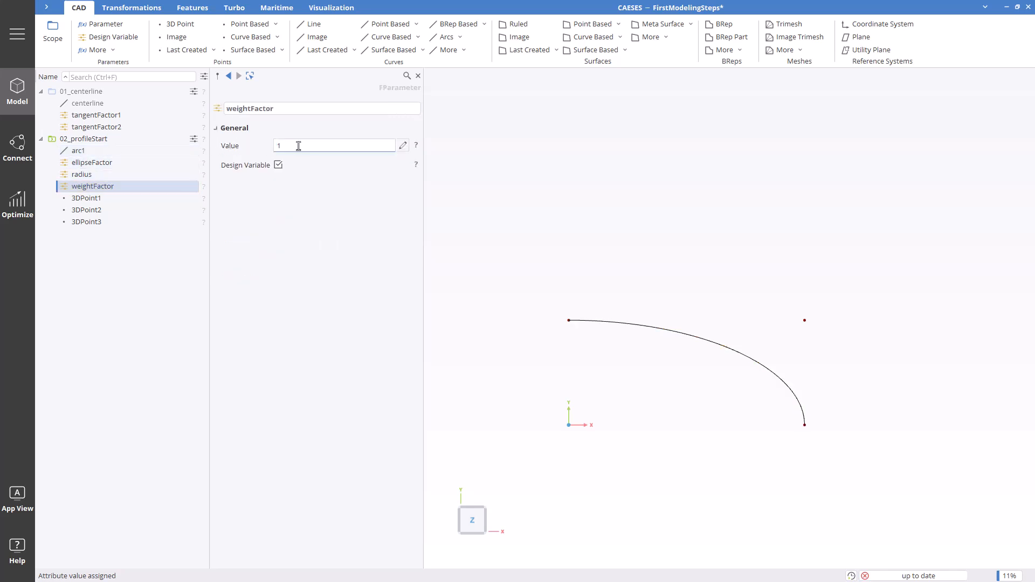
text(10)
key(Return)
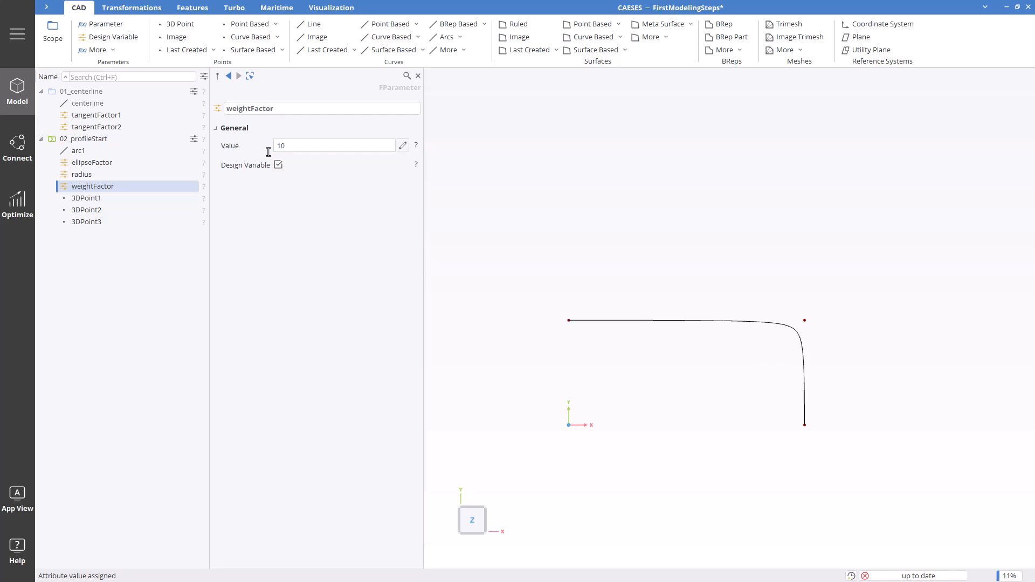
Create an image curve with arc1 as its source and name it arc2.
click(83, 154)
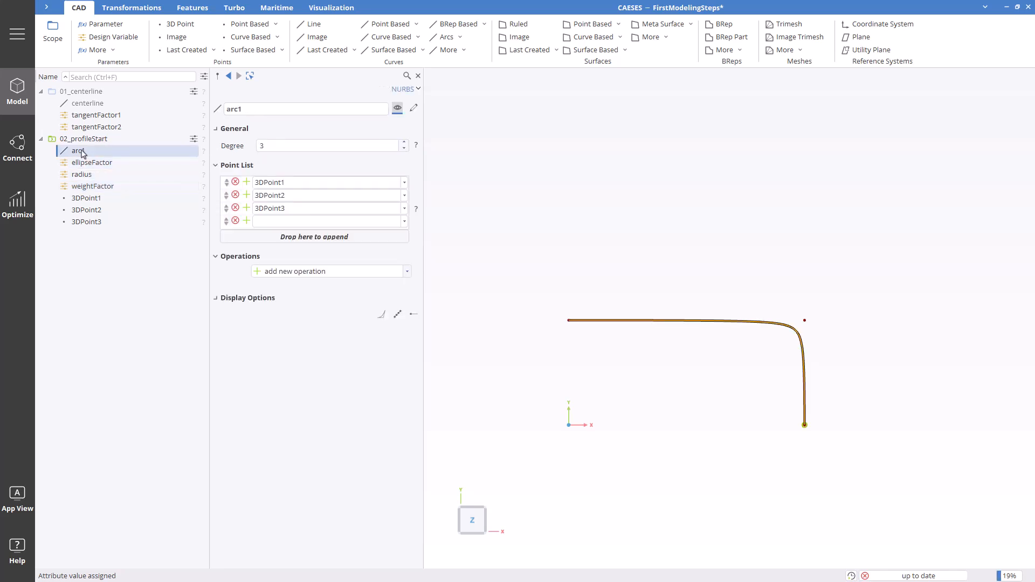
click(317, 38)
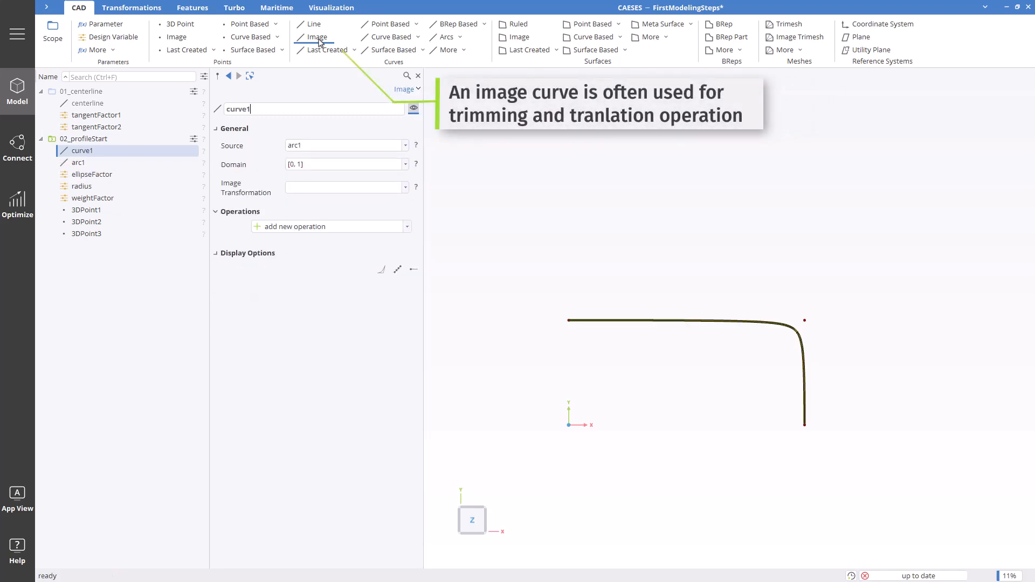
double_click(235, 109)
text(arc2)
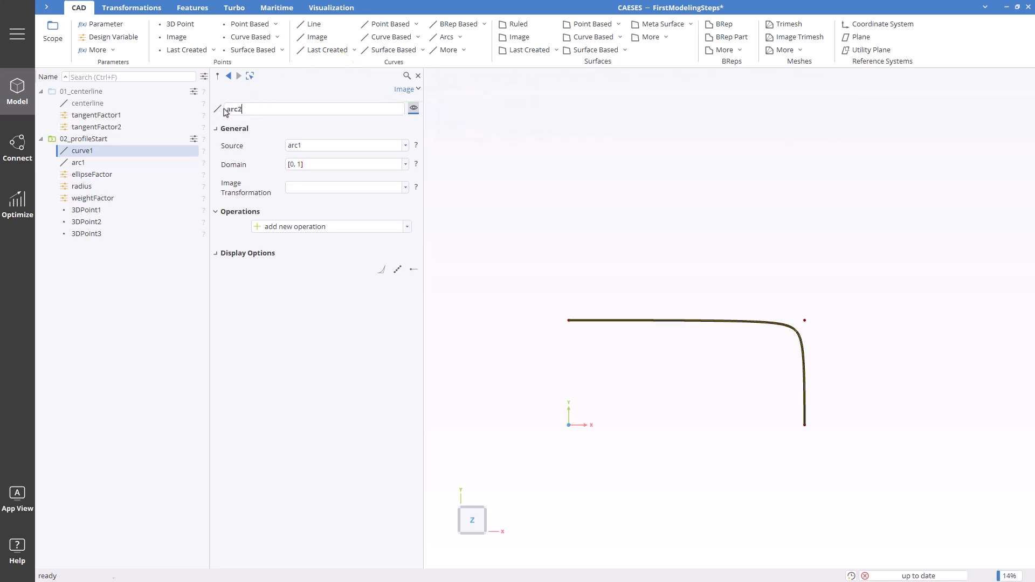
key(Return)
Add a Scaling transformation to arc2 with Factor X set to -1, and fit the curves in the 3D window.
click(289, 232)
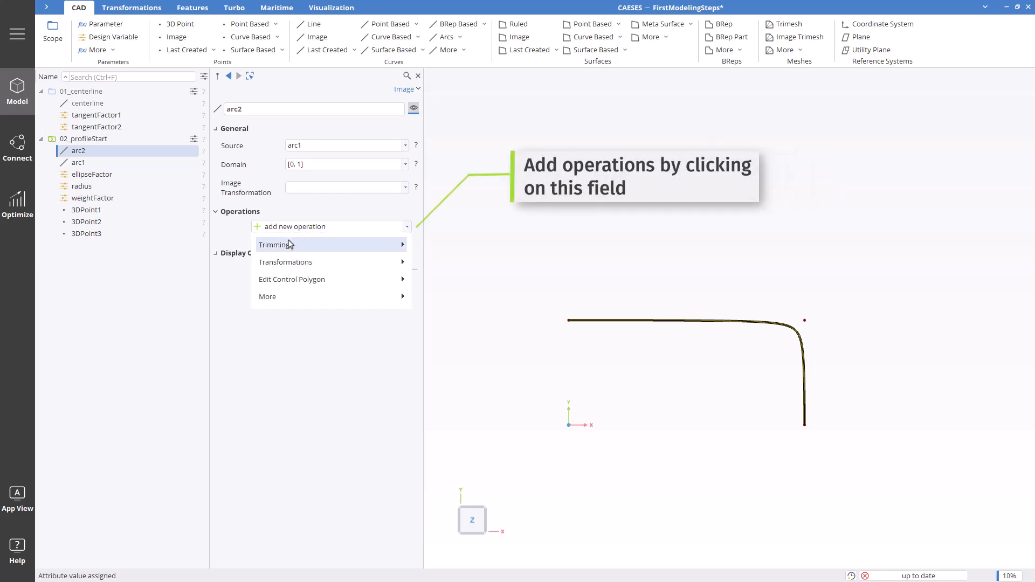
mouse_move(295, 269)
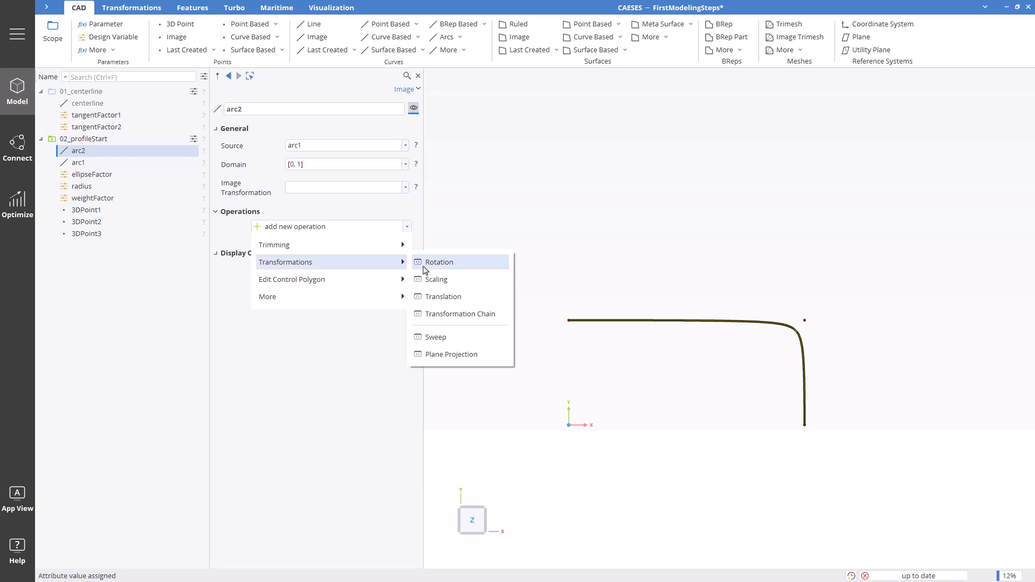
click(432, 284)
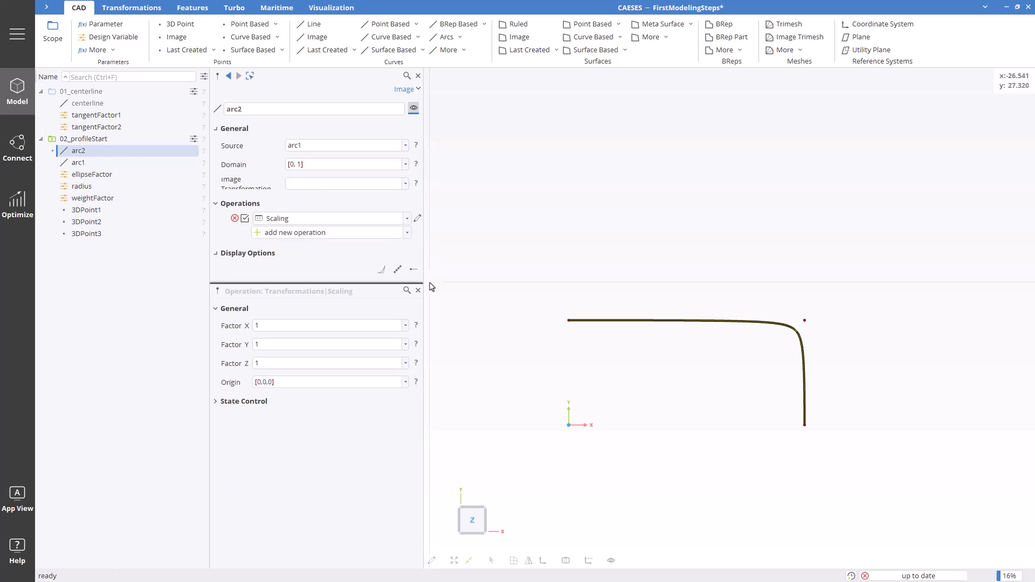
click(266, 326)
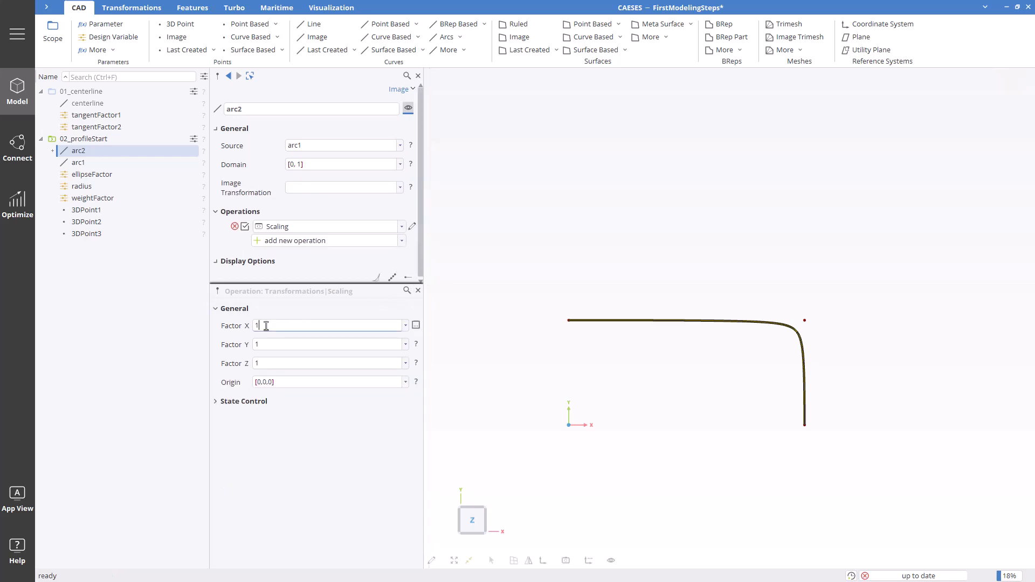
text(-)
key(Return)
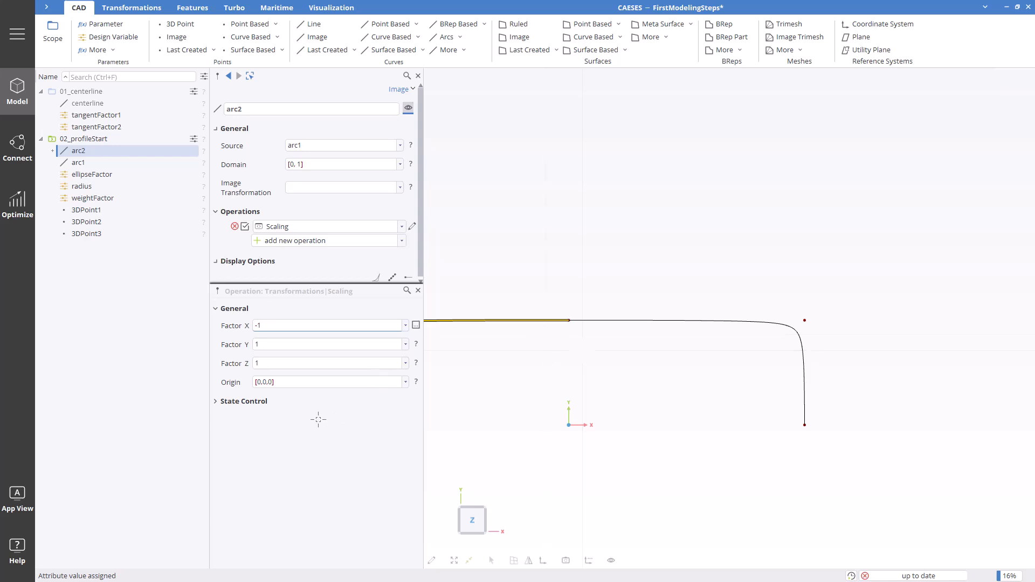
scroll(754, 241, down, 4)
scroll(593, 341, up, 3)
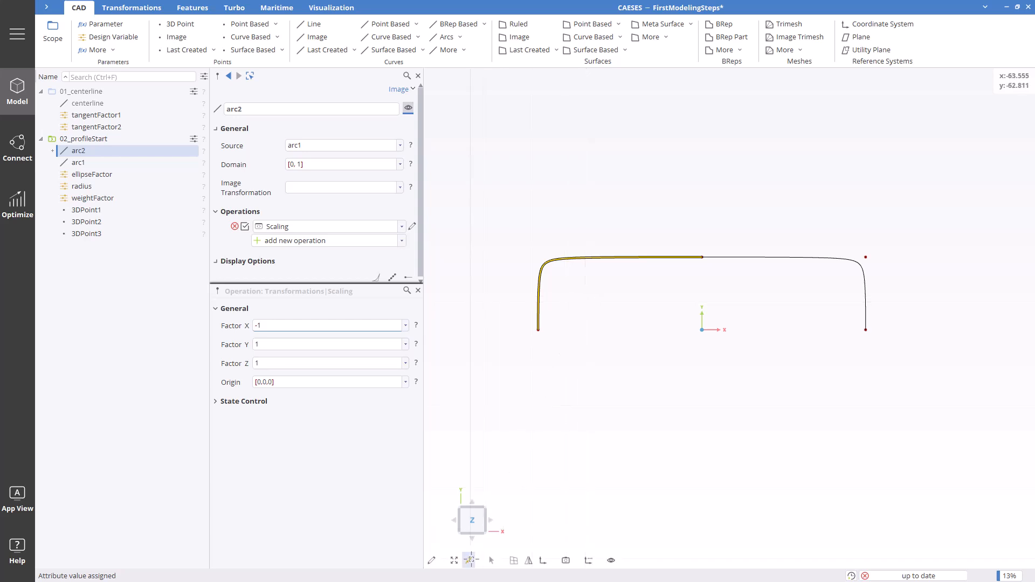
click(454, 560)
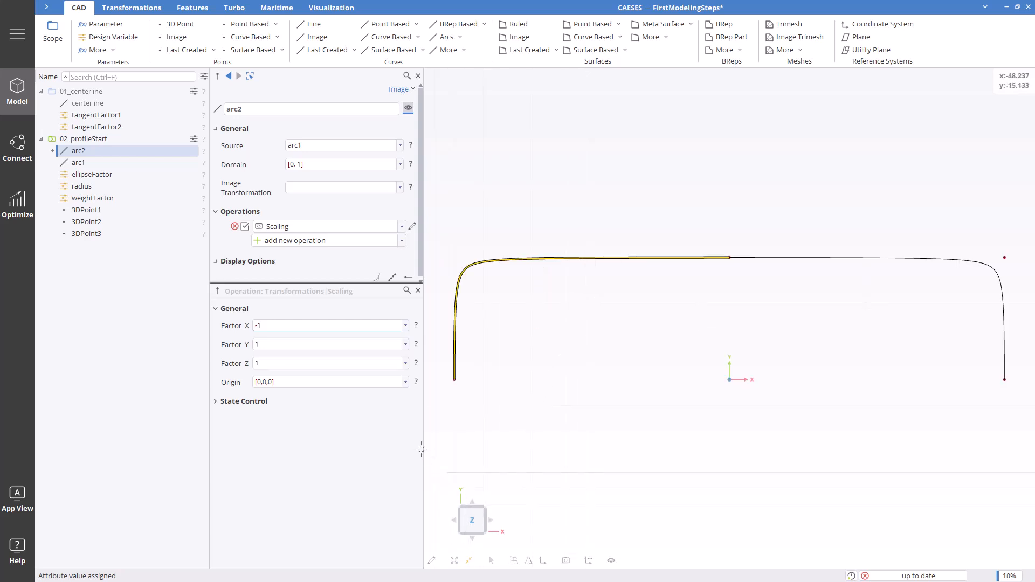
click(418, 290)
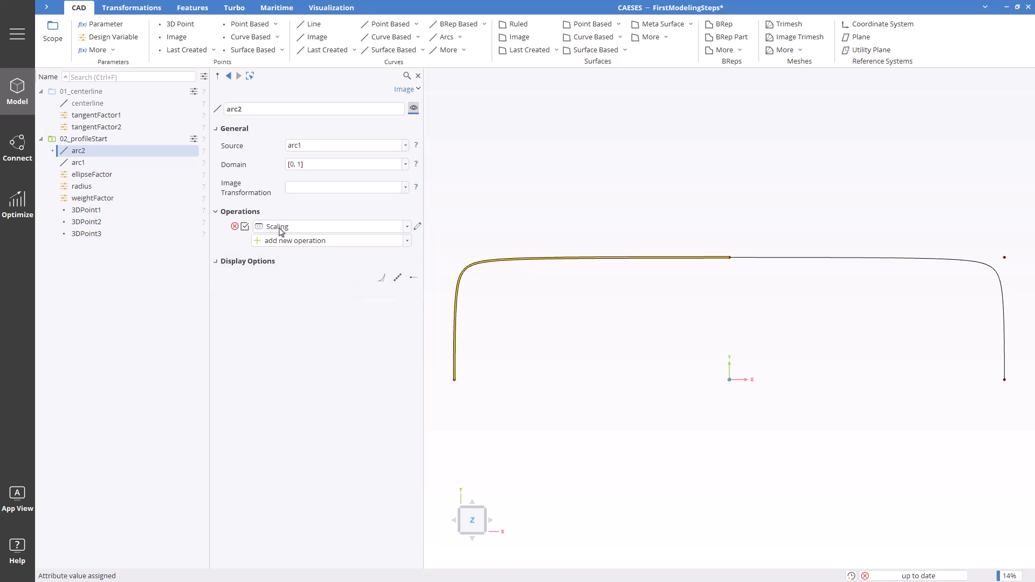
Duplicate arc2 within the 02_profileStart scope.
right_click(89, 153)
click(113, 171)
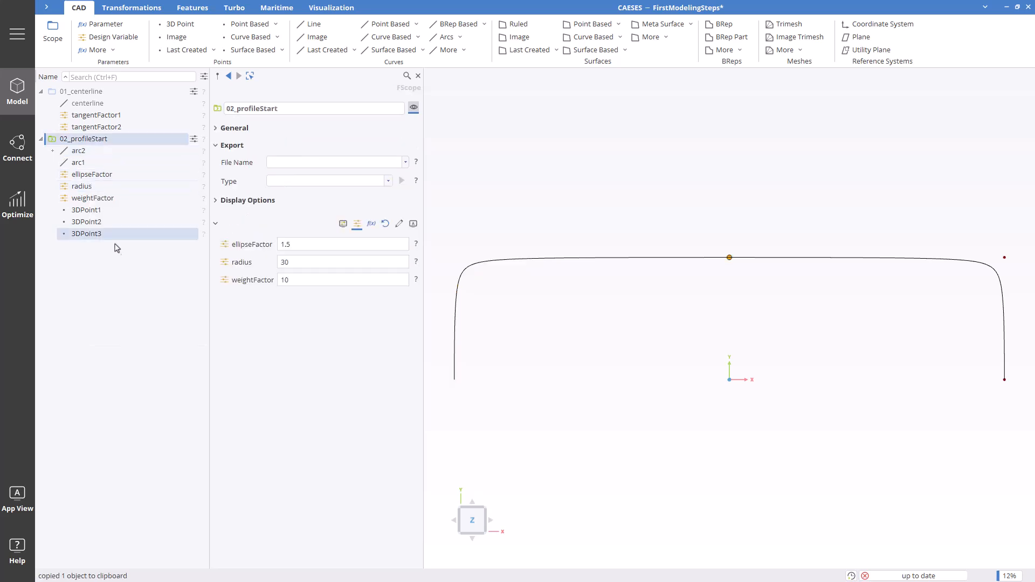
key(ctrl+v)
Set Factor Y of arc3's Scaling operation to -1 and fit the curves in the 3D window.
click(101, 163)
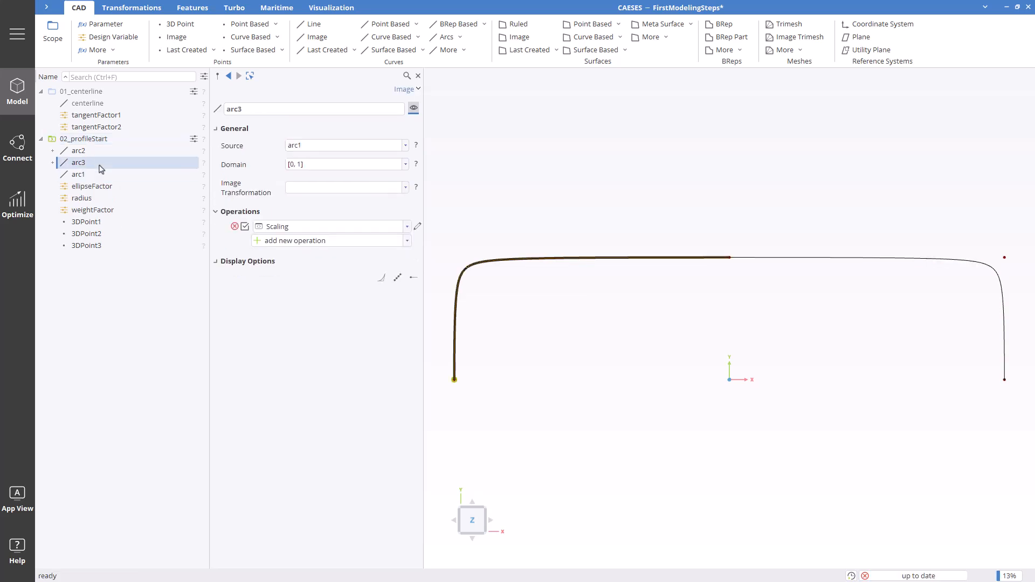
click(418, 227)
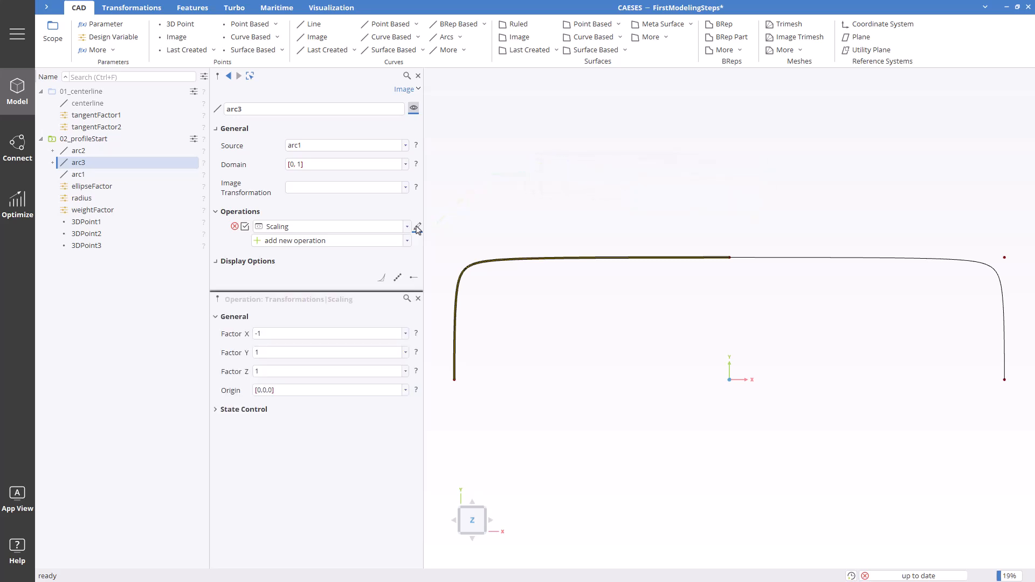
click(267, 351)
text(-)
key(Return)
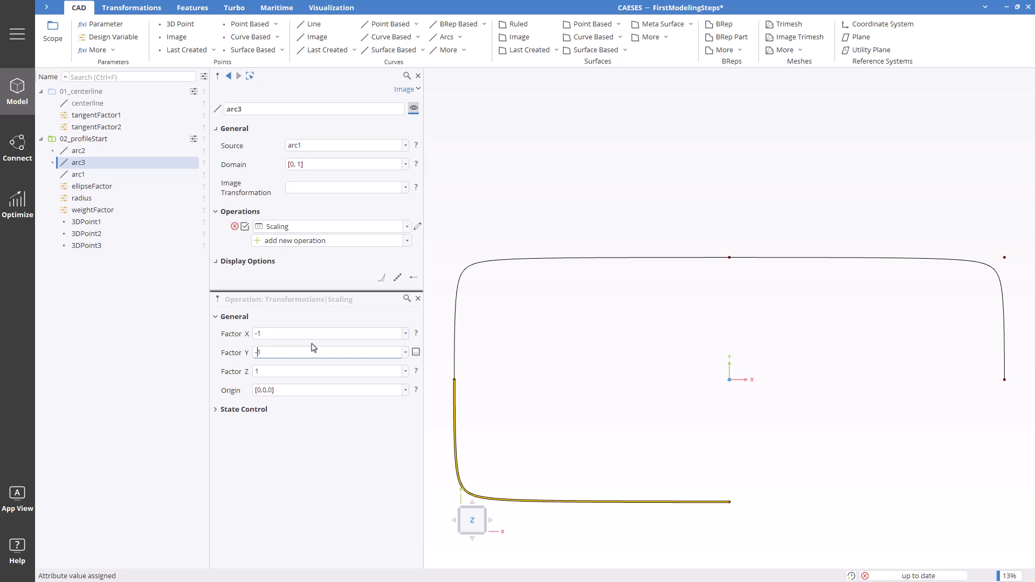
click(418, 299)
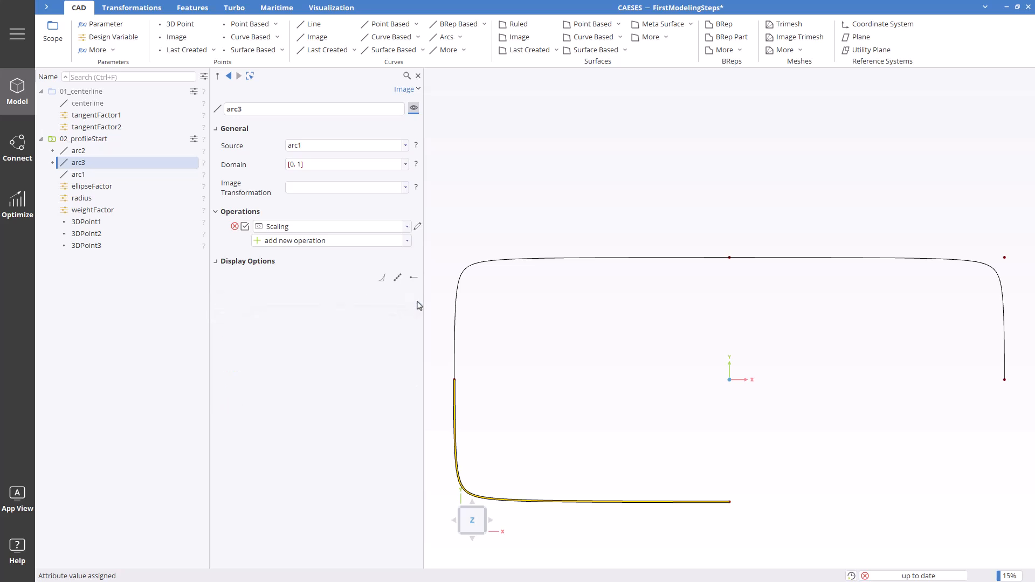
click(454, 560)
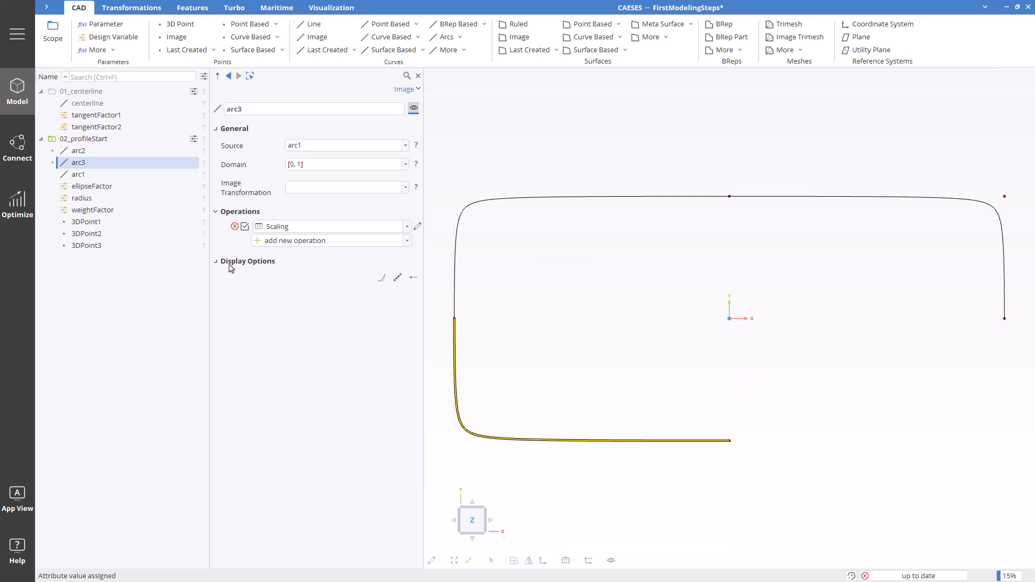
Duplicate arc3 within the 02_profileStart scope.
right_click(94, 168)
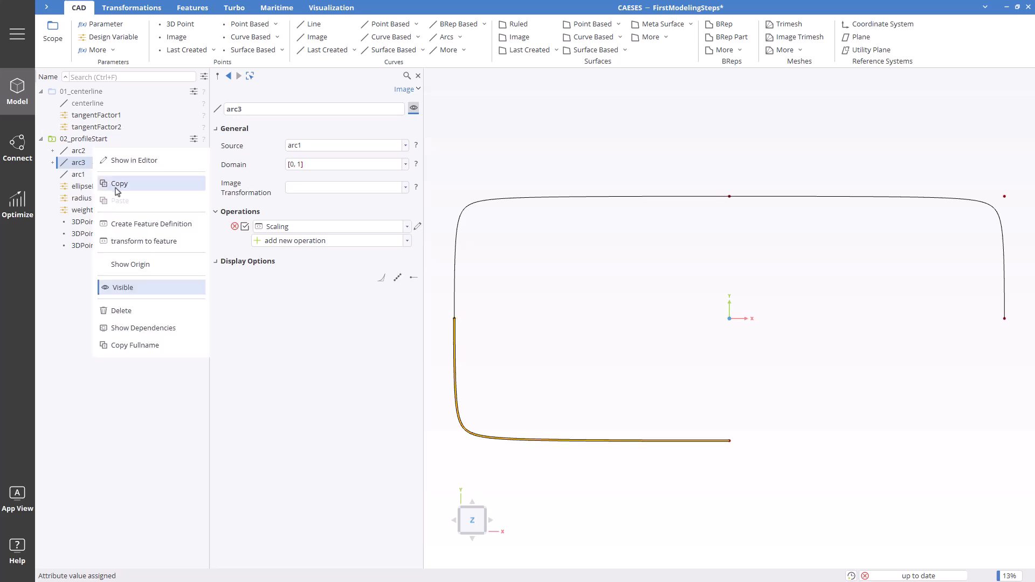
click(117, 188)
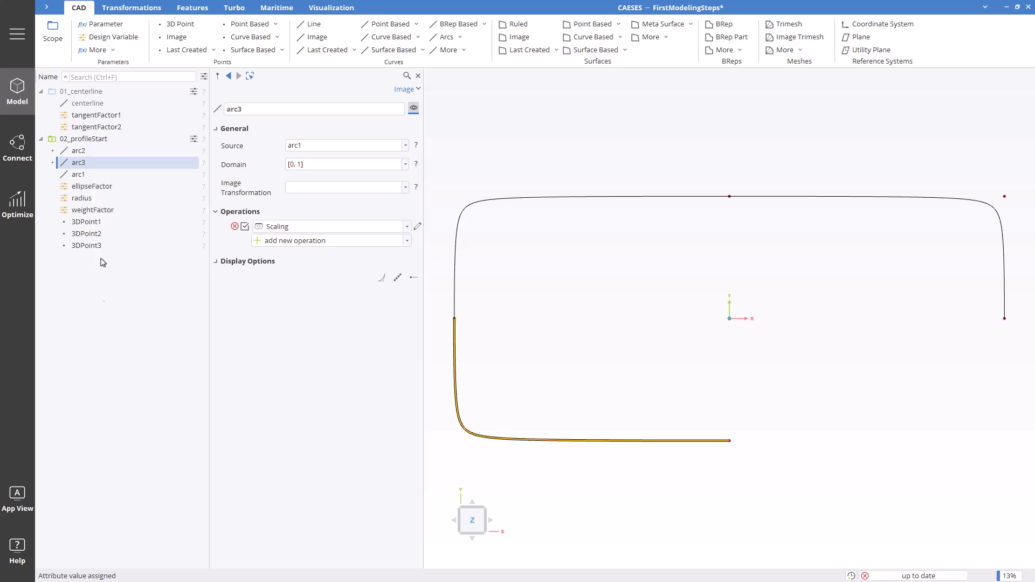
click(101, 323)
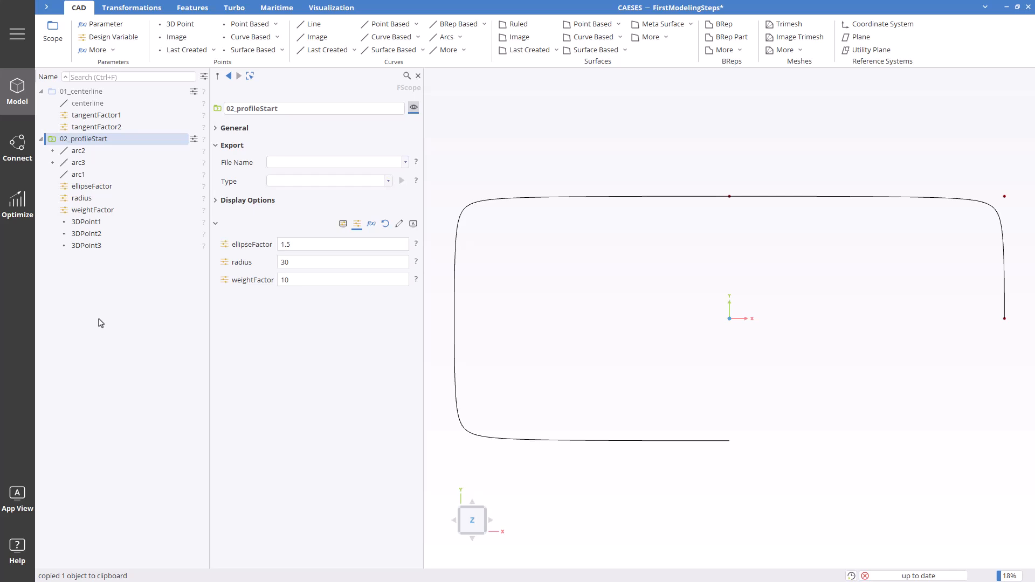
key(ctrl+v)
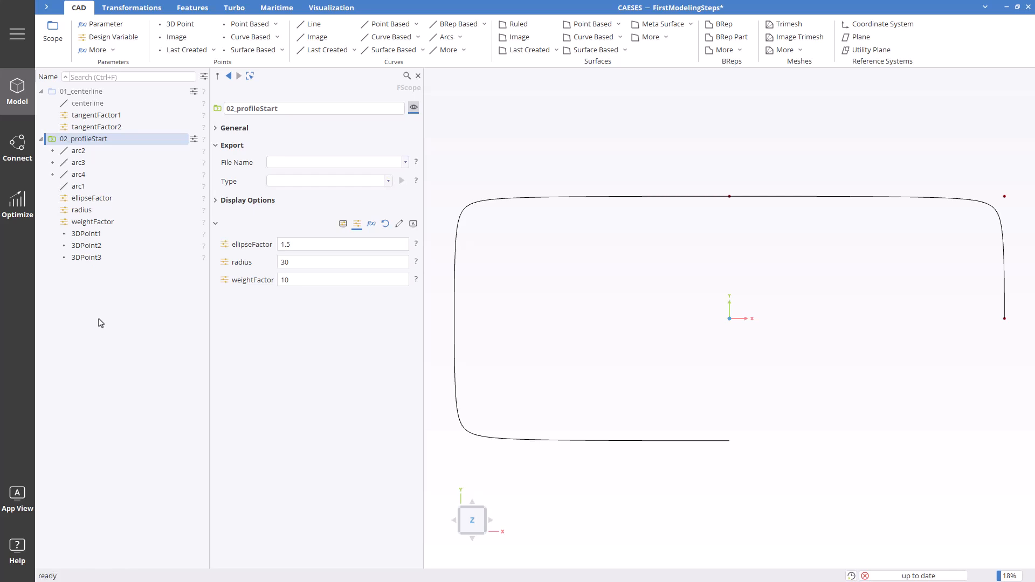
Set Factor X of arc4's Scaling operation to 1 and close the operation's settings.
click(92, 176)
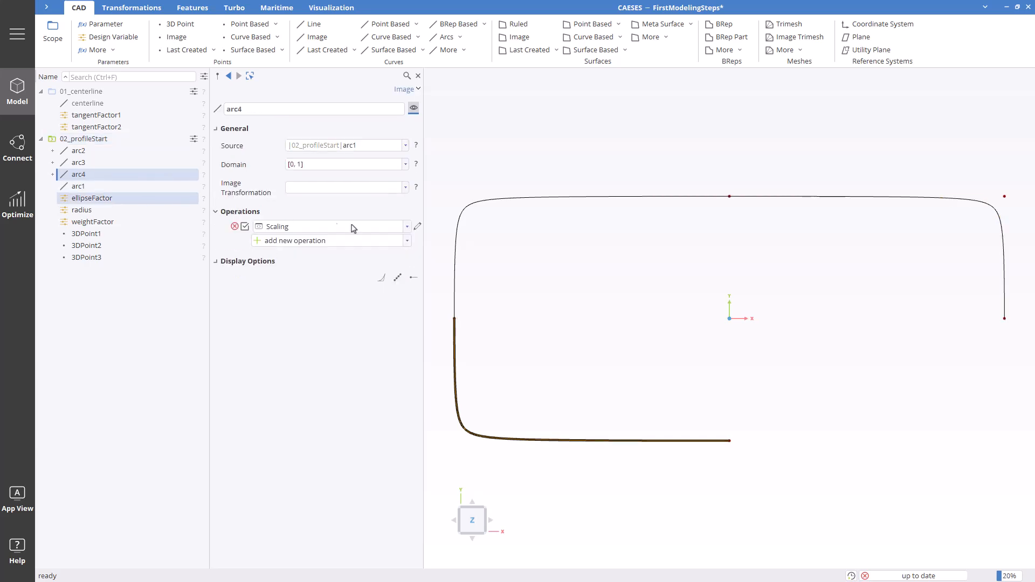
click(415, 229)
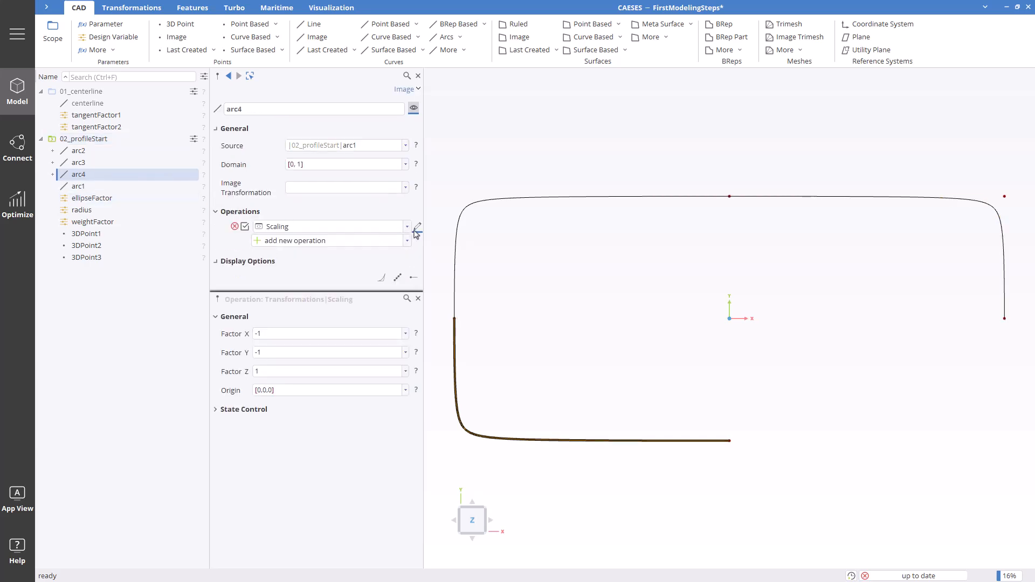
click(258, 335)
key(BackSpace)
key(Return)
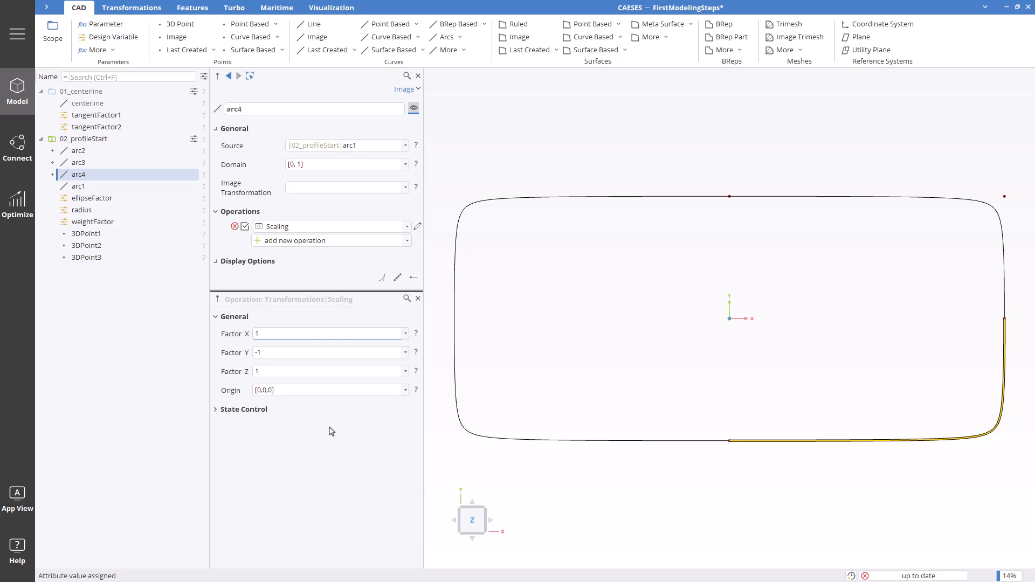
click(418, 300)
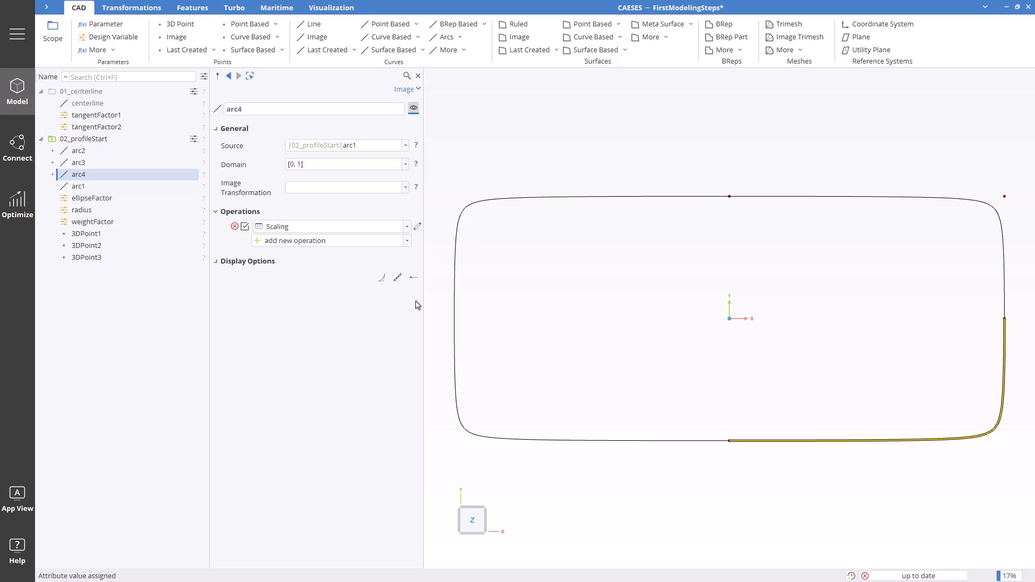
Create a Poly curve from arc1, arc2, arc3 and arc4 in the 02_profileStart scope.
ctrl+click(113, 187)
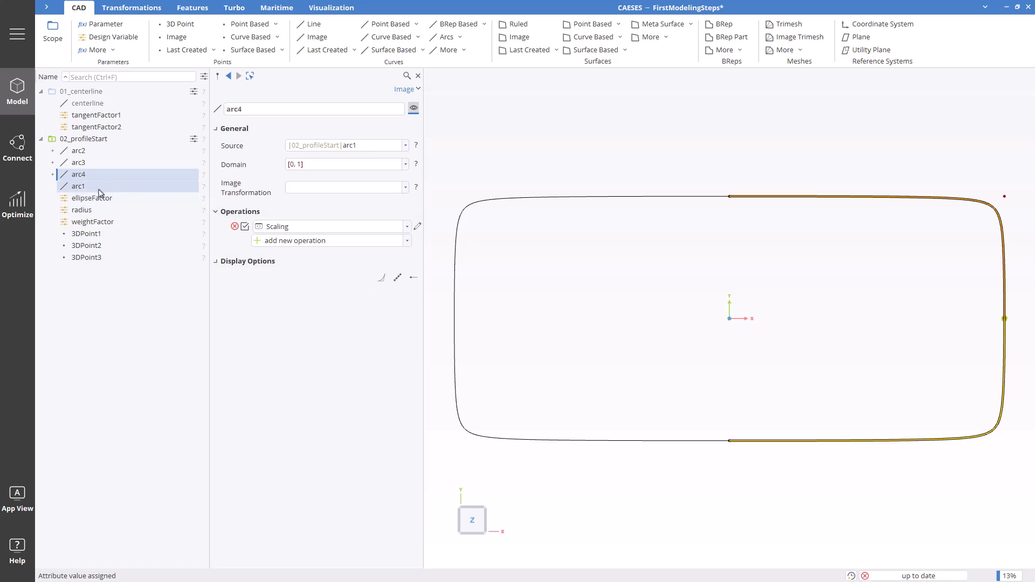
click(91, 186)
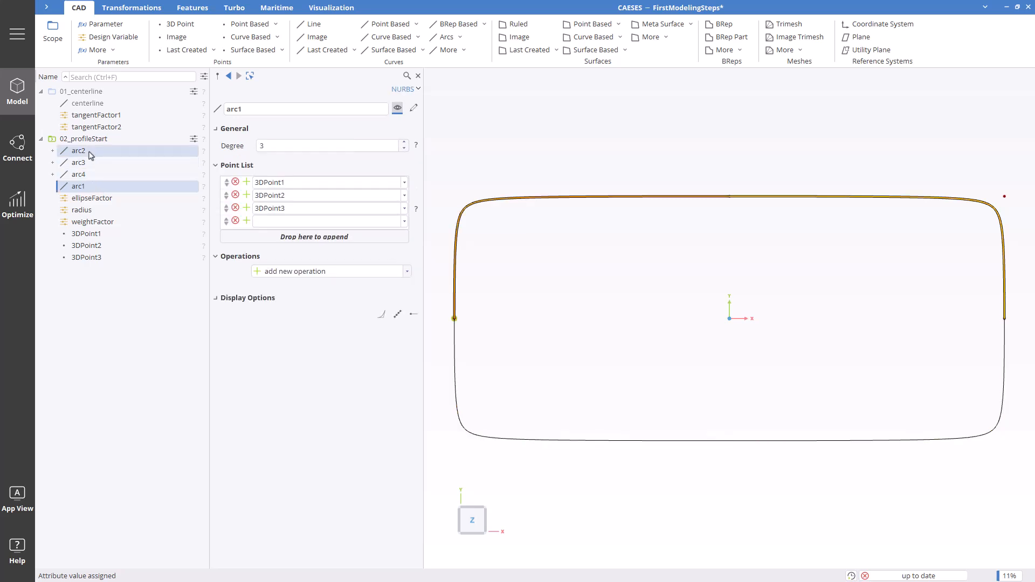
ctrl+click(92, 163)
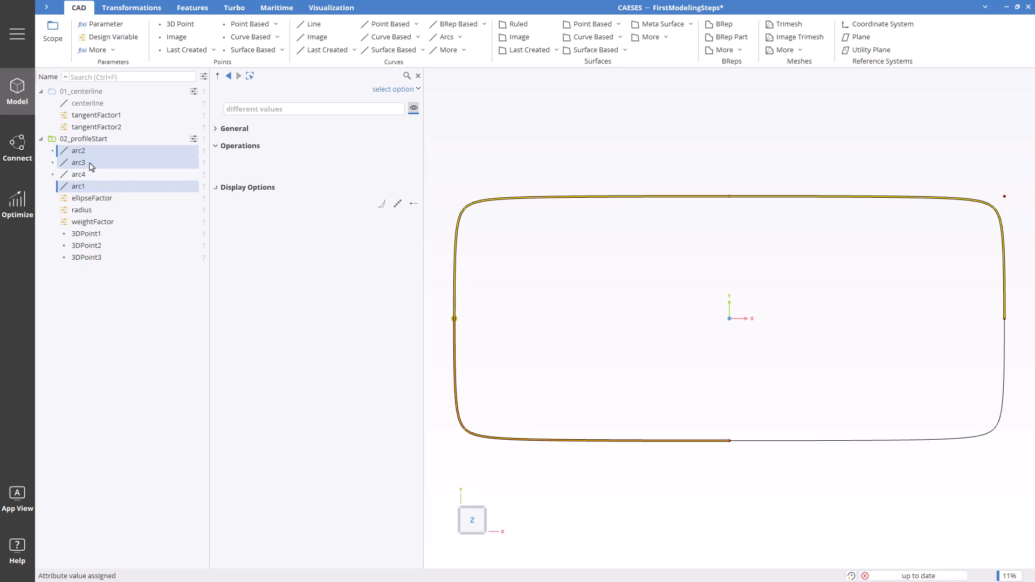
ctrl+click(91, 174)
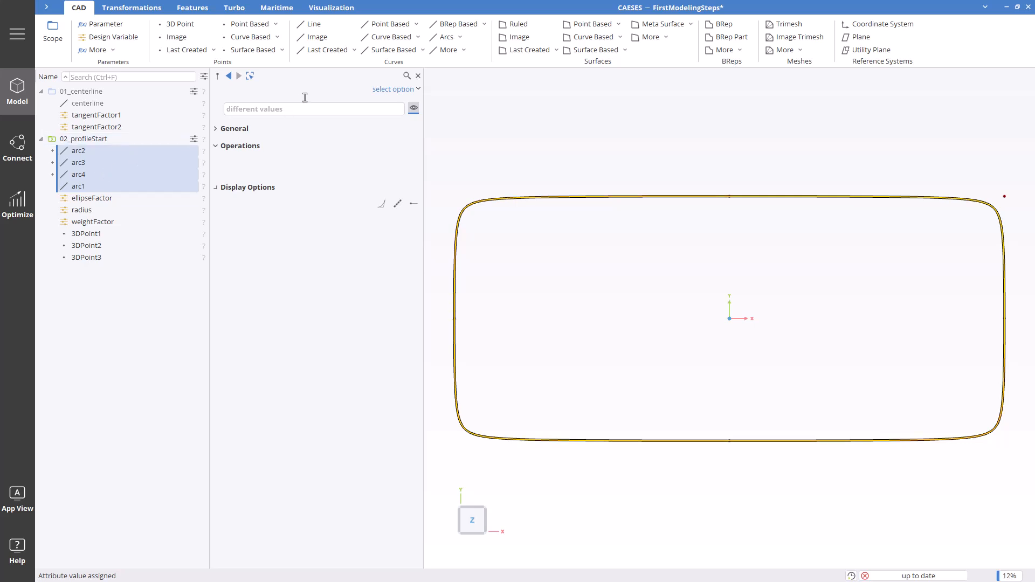
click(385, 39)
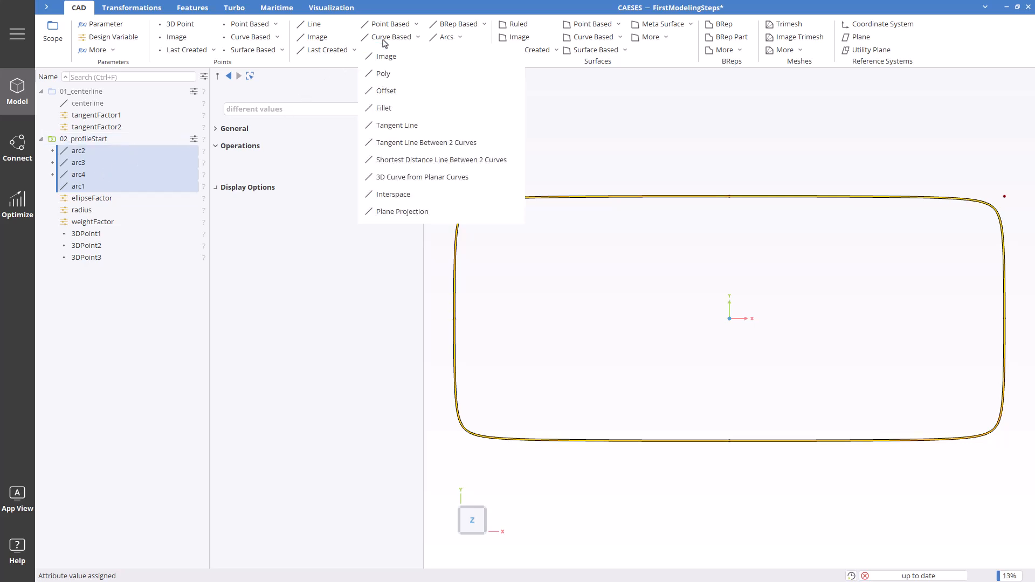
click(384, 74)
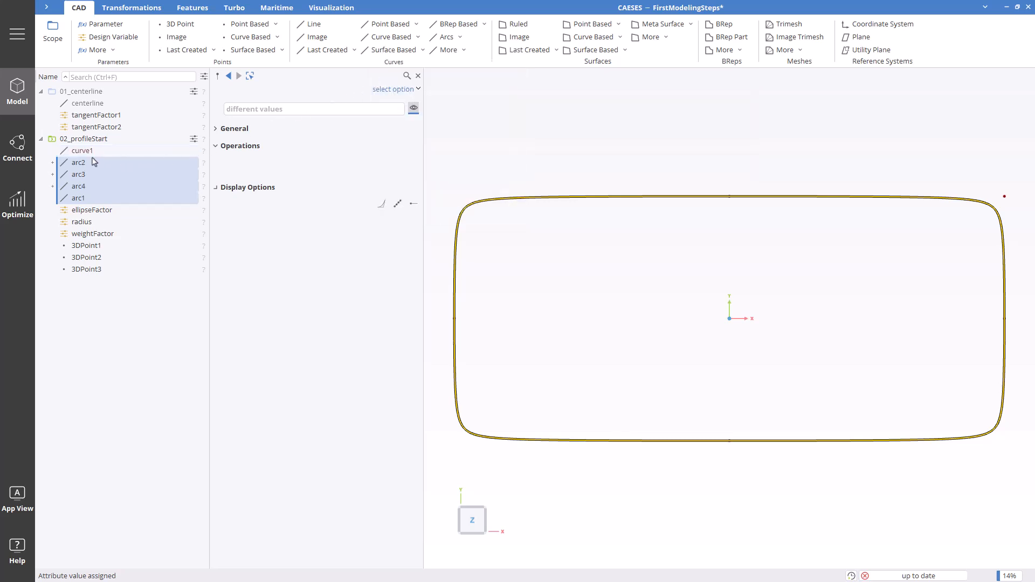
Rename the new poly curve to profile and enable its Auto-Orientation.
drag(95, 160, 89, 152)
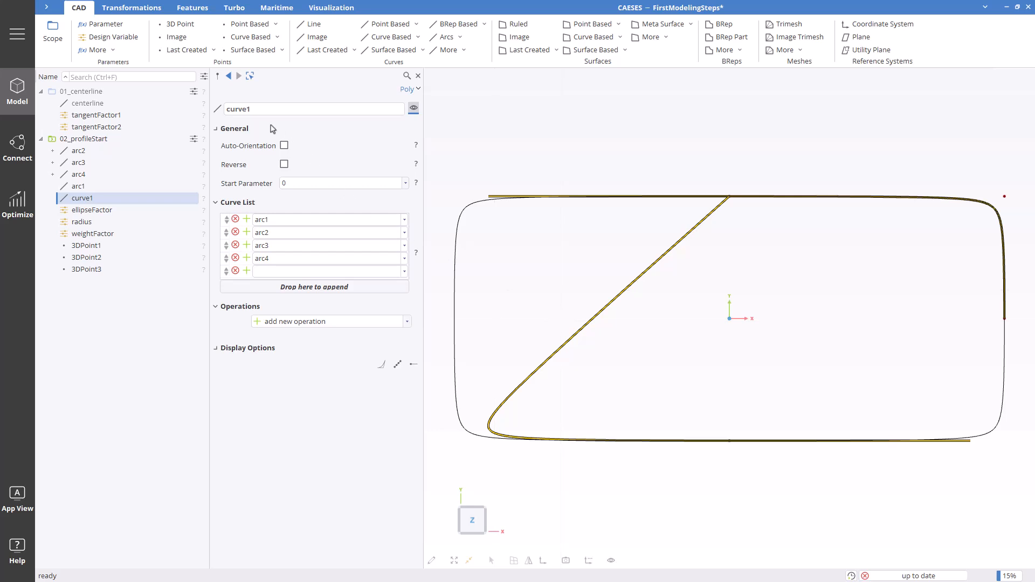
drag(255, 109, 217, 108)
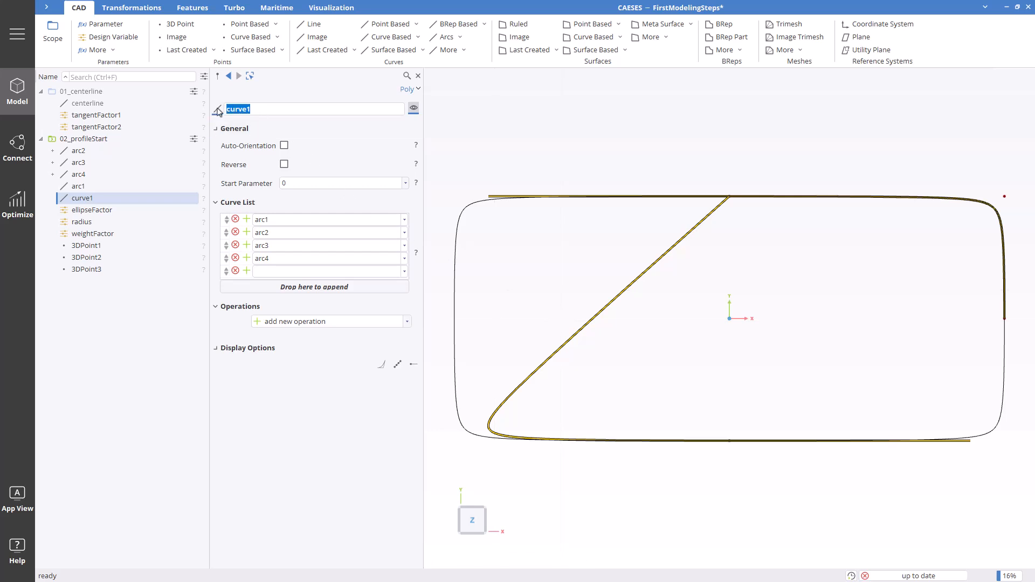
text(profile)
key(Return)
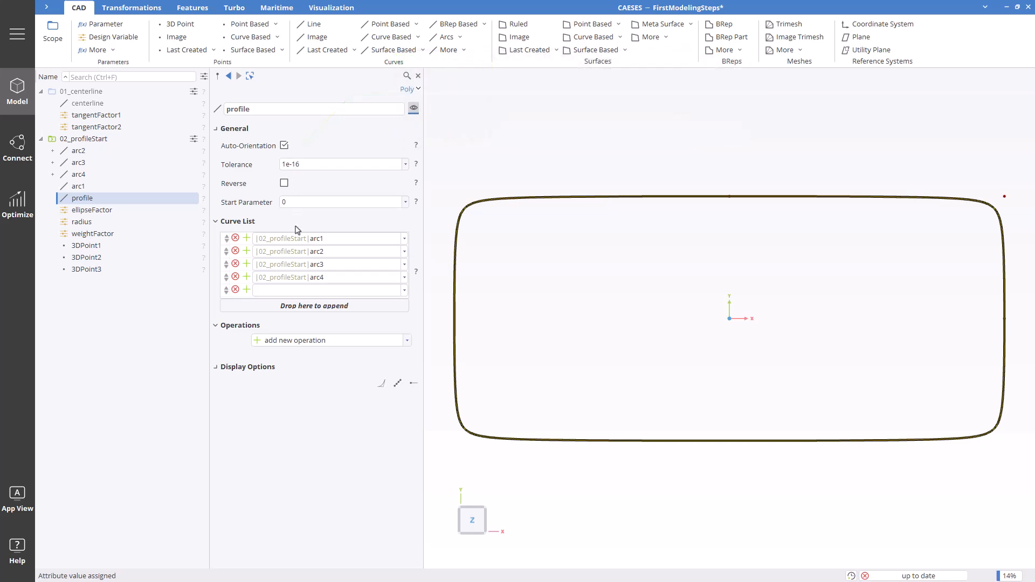
Add a Sweep transformation to the profile curve and reference centerline from 01_centerline as its path.
click(302, 345)
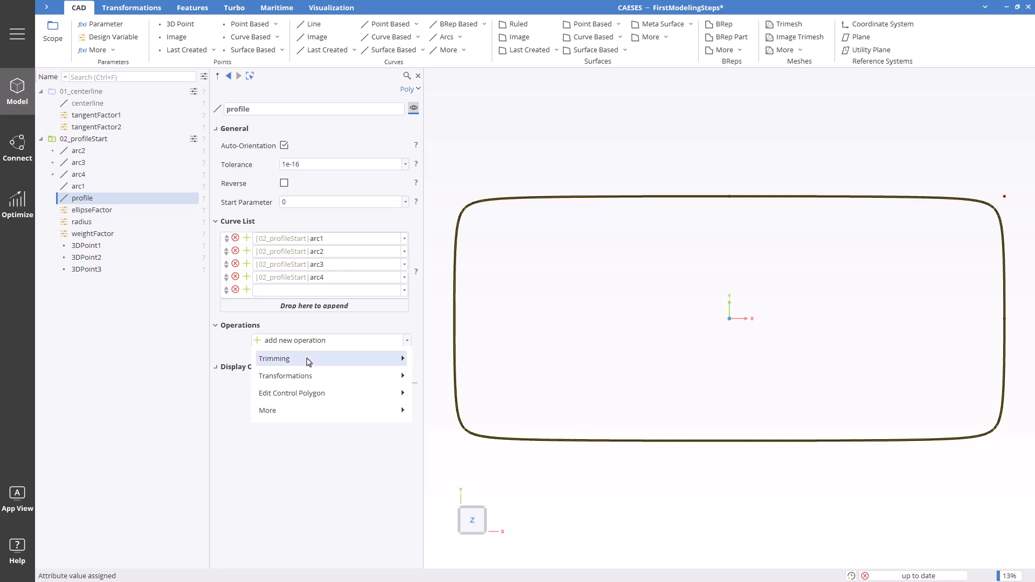
mouse_move(309, 361)
mouse_move(317, 379)
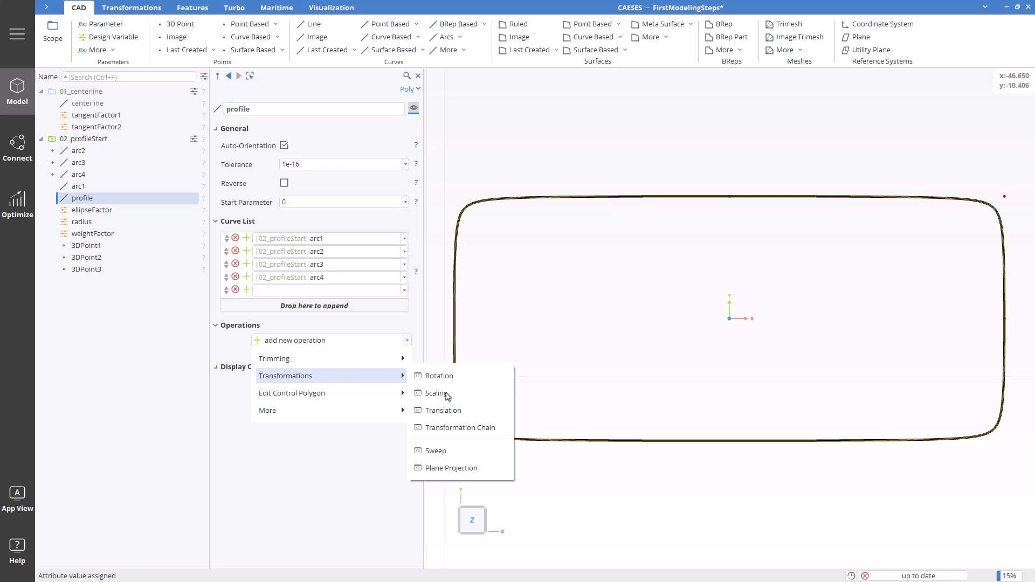
key(Escape)
key(Escape)
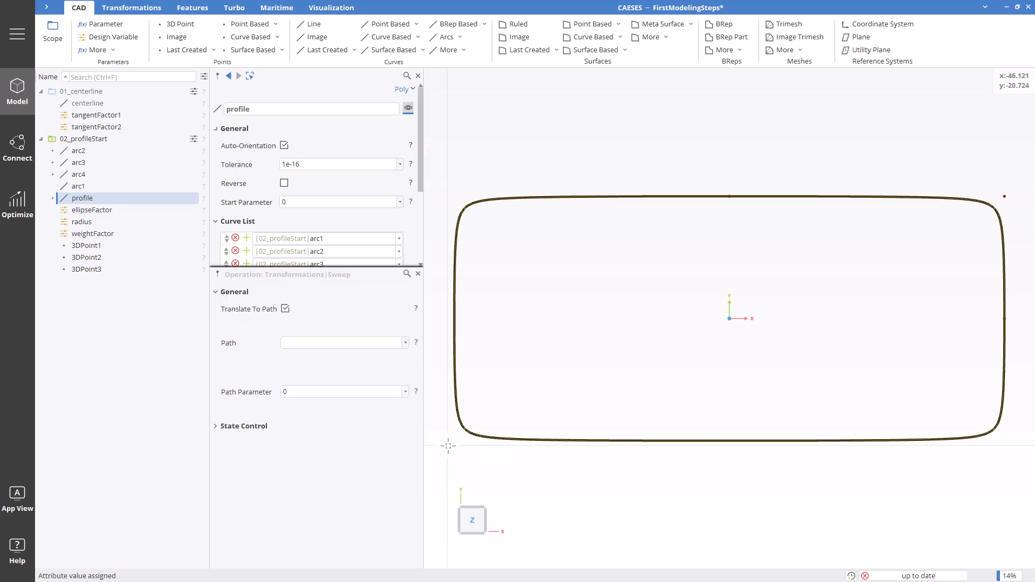
click(289, 329)
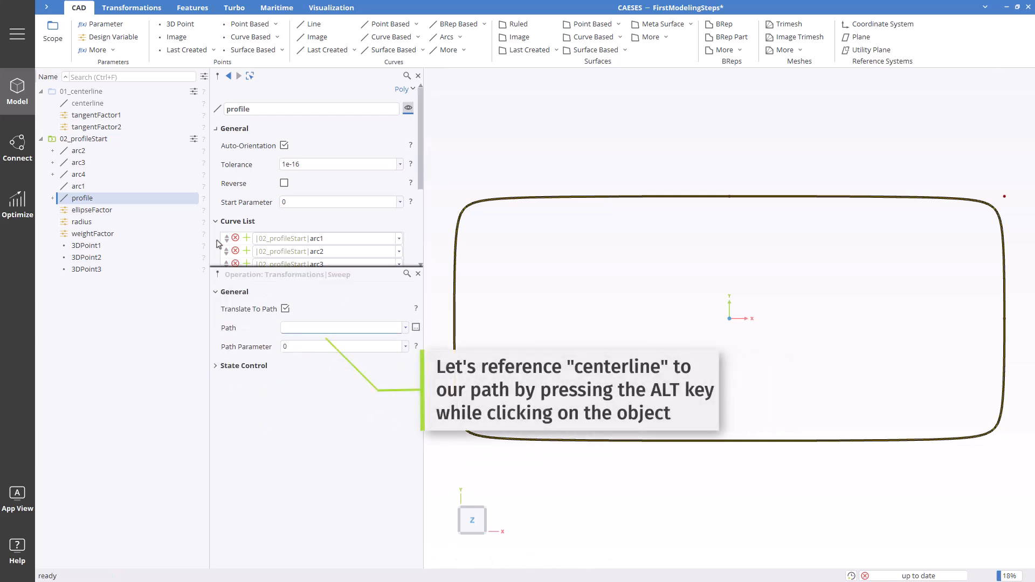
alt+click(82, 103)
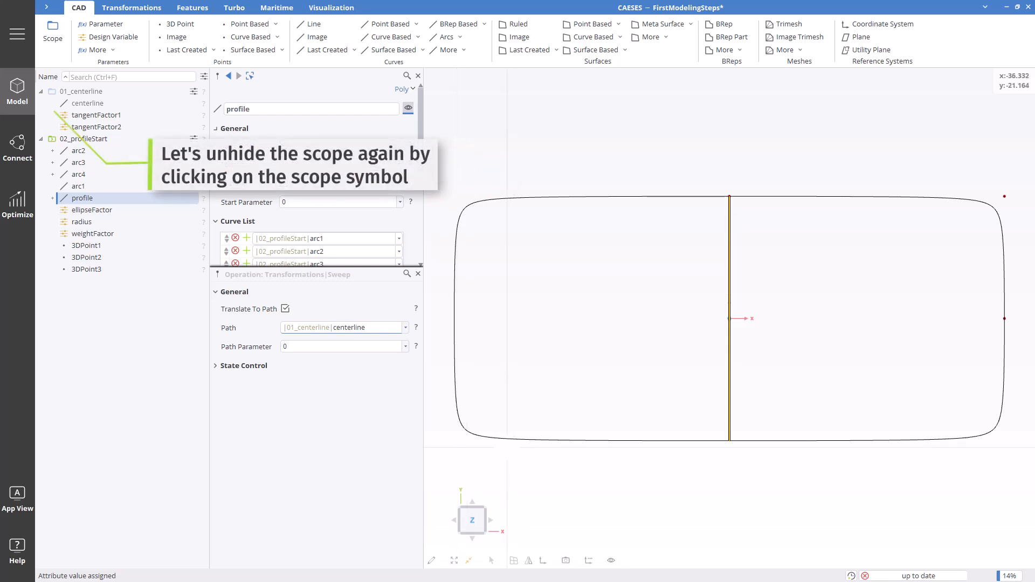
Unhide the 01_centerline scope, fit the whole model in the 3D window and switch to an isometric view.
click(52, 93)
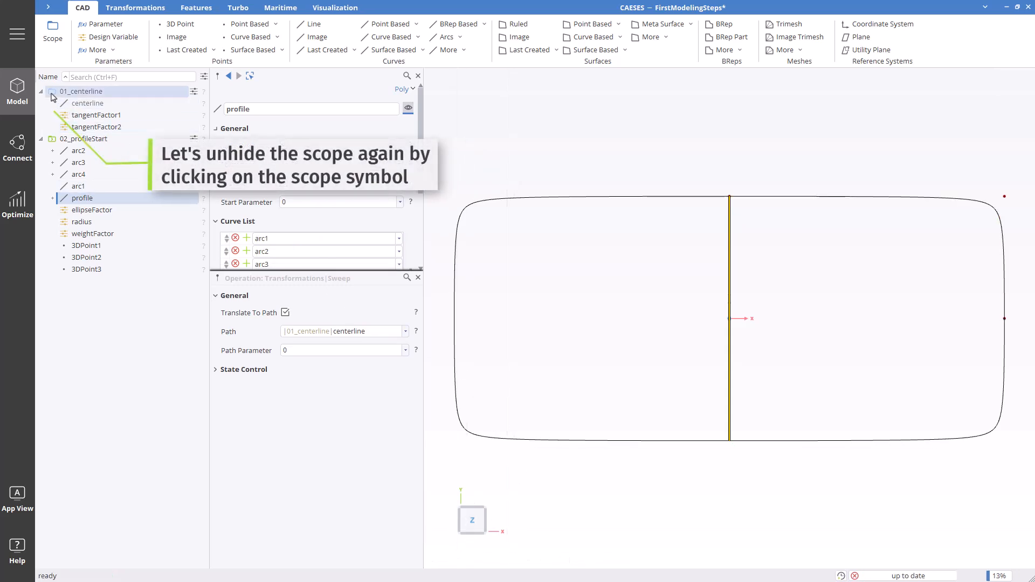
click(53, 94)
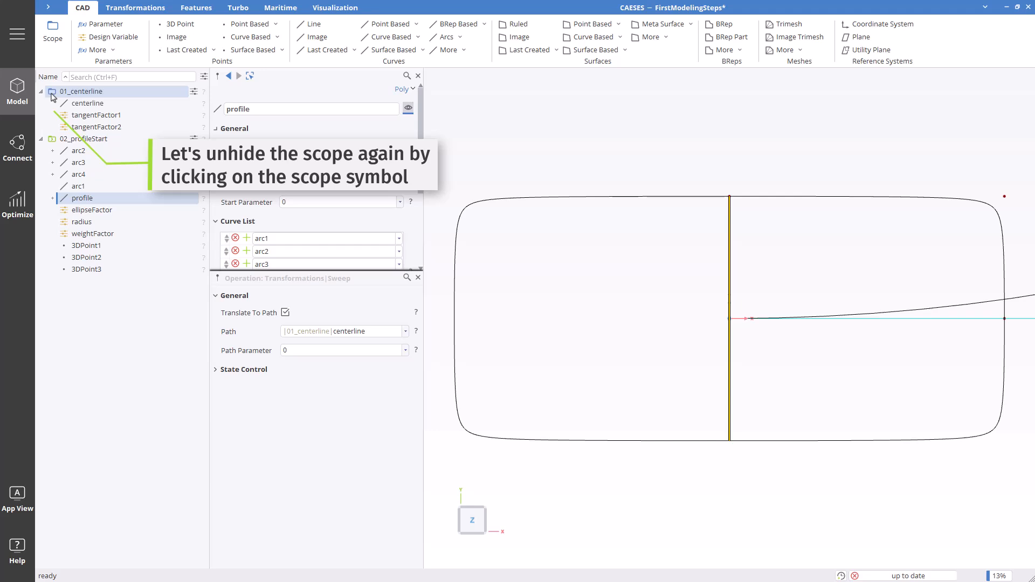
click(88, 321)
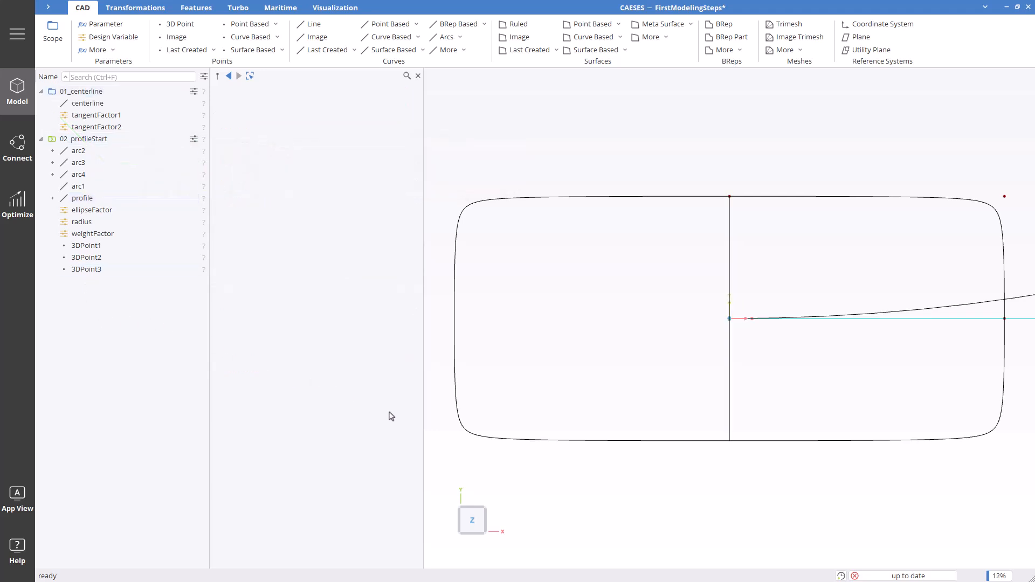
click(455, 560)
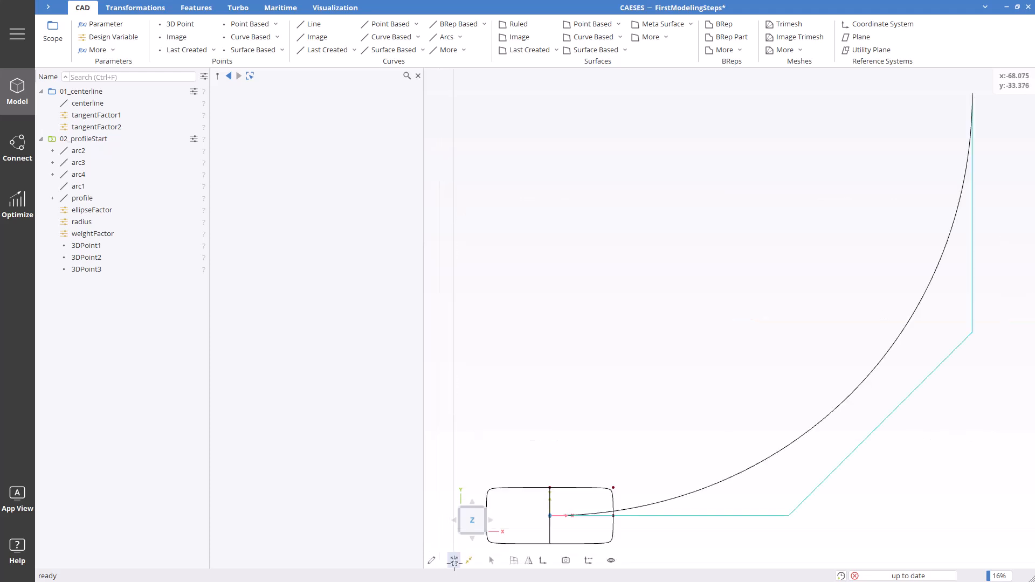
scroll(647, 418, down, 4)
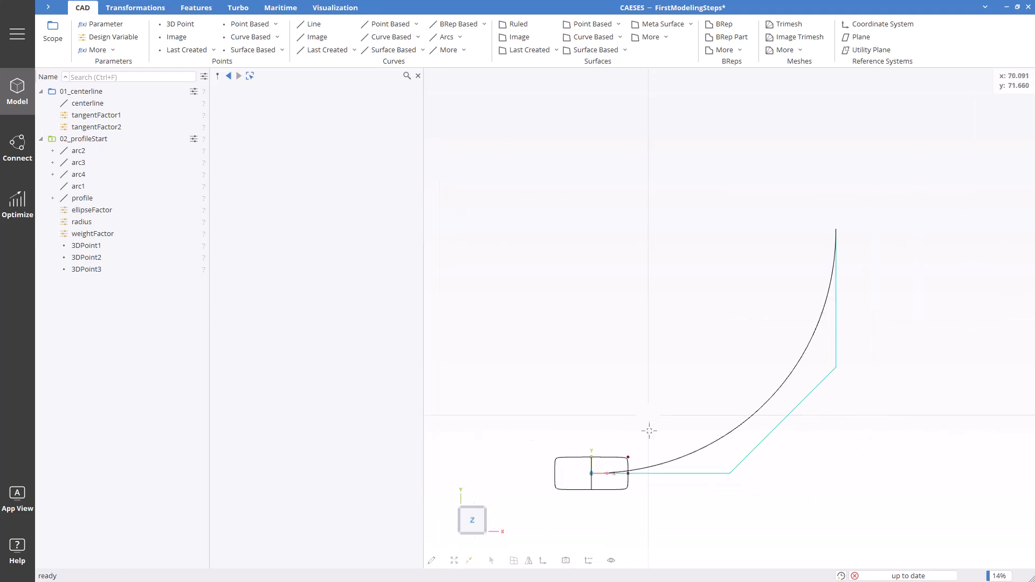
drag(657, 435, 681, 449)
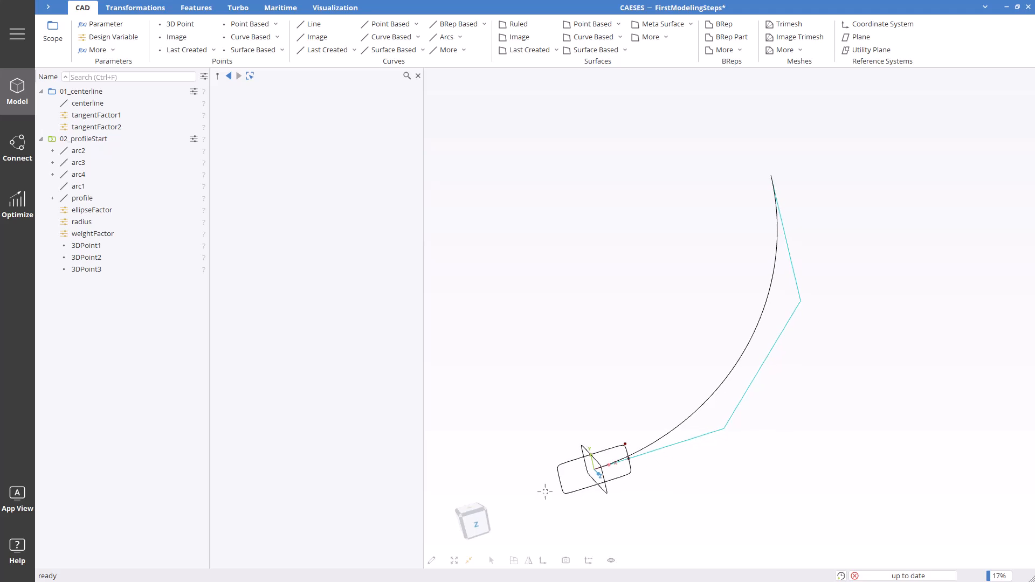
click(461, 516)
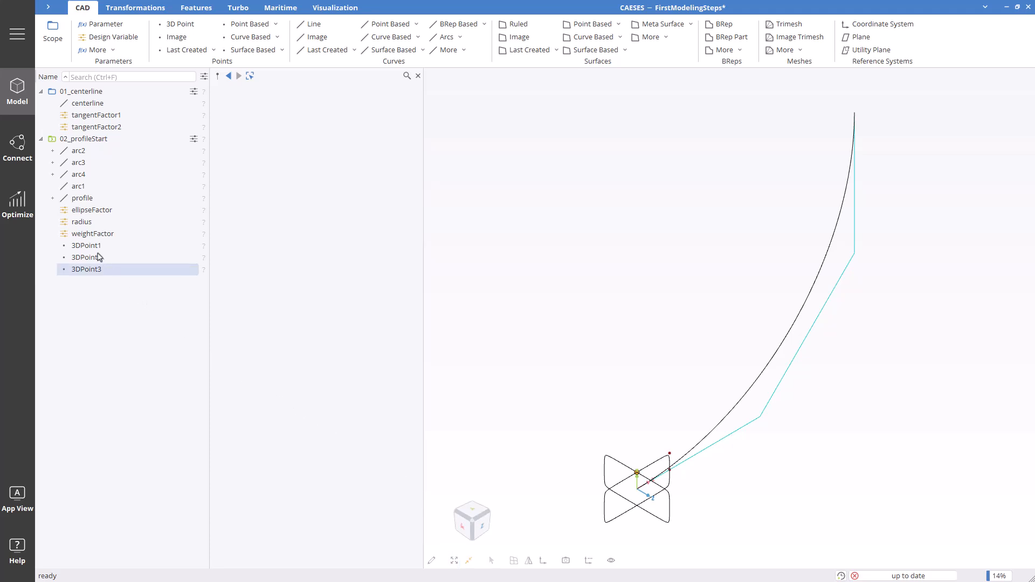
Create a parameter named sweepPos with value 0 for the Path Parameter of the profile curve's Sweep operation.
click(87, 205)
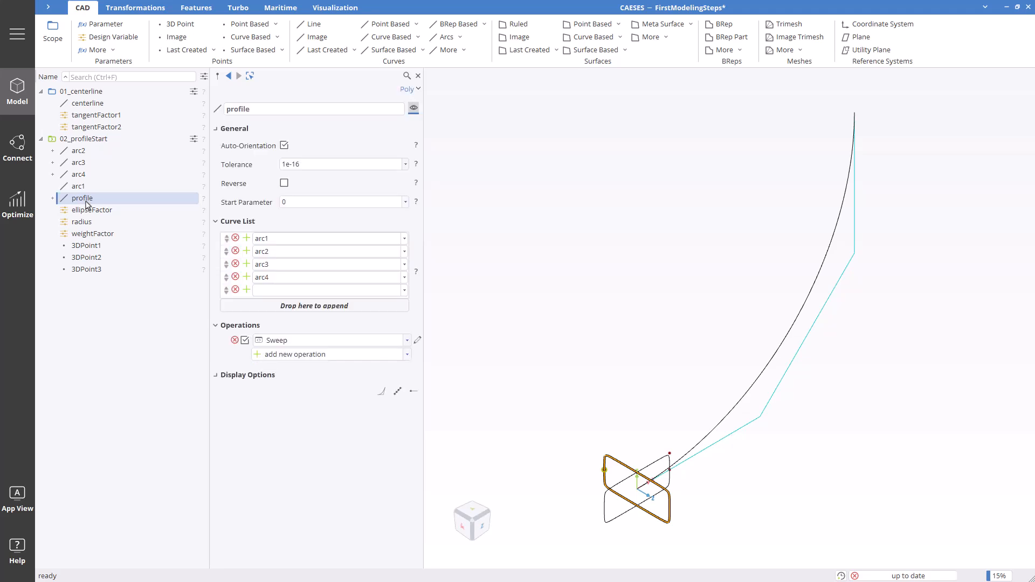
click(417, 342)
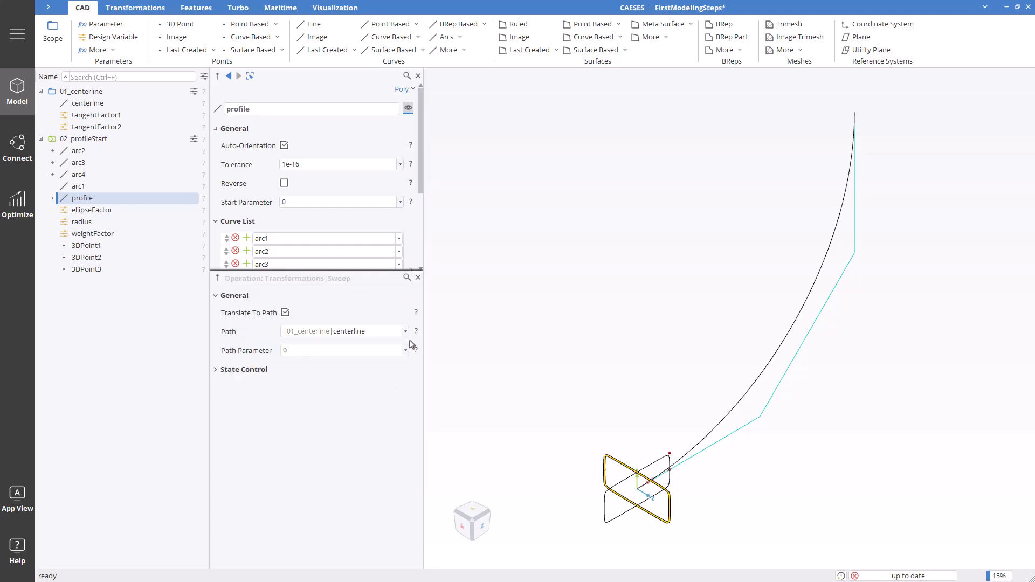
click(310, 351)
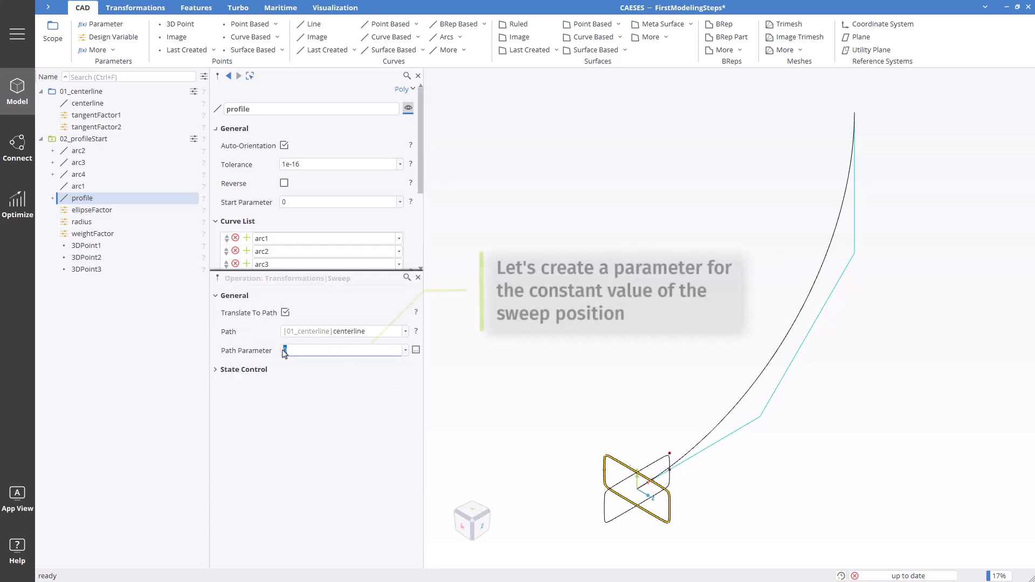
right_click(285, 351)
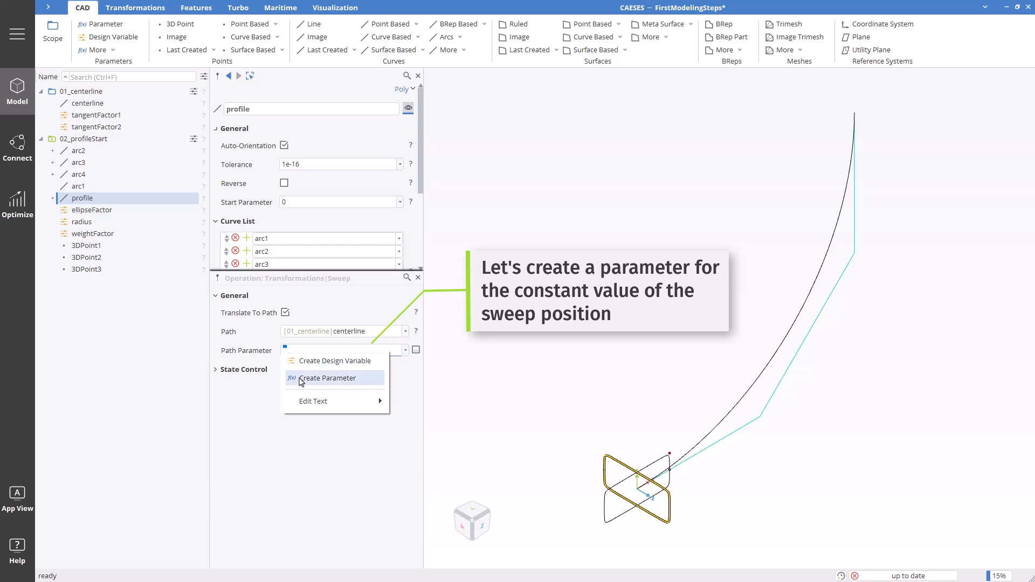
click(301, 380)
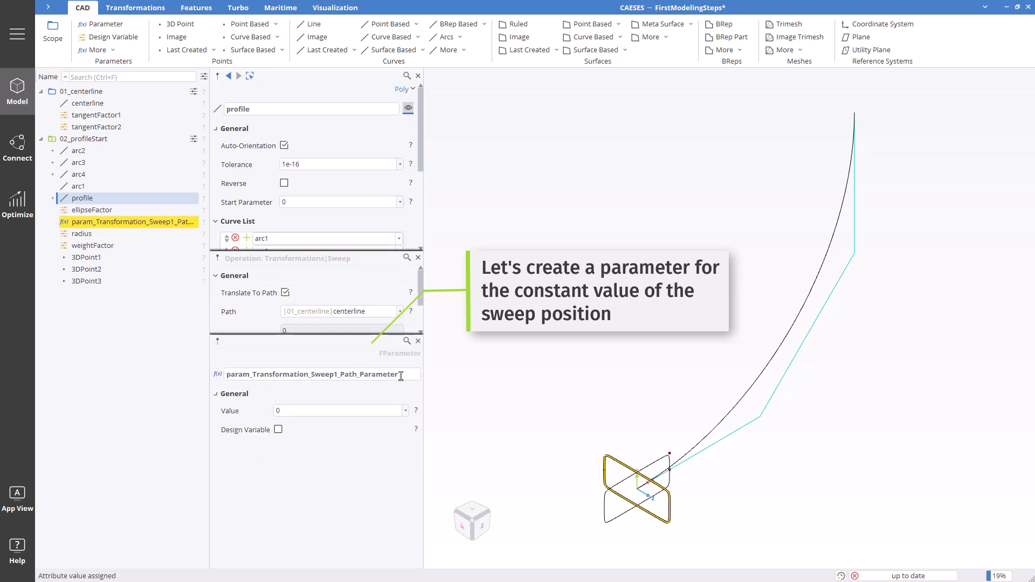
drag(398, 376, 216, 376)
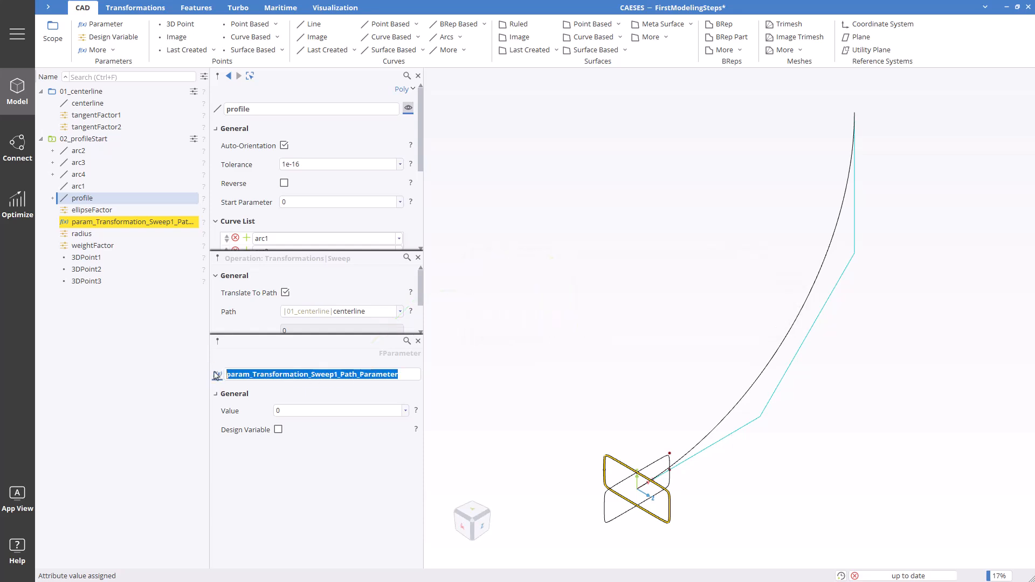
text(sweepPos)
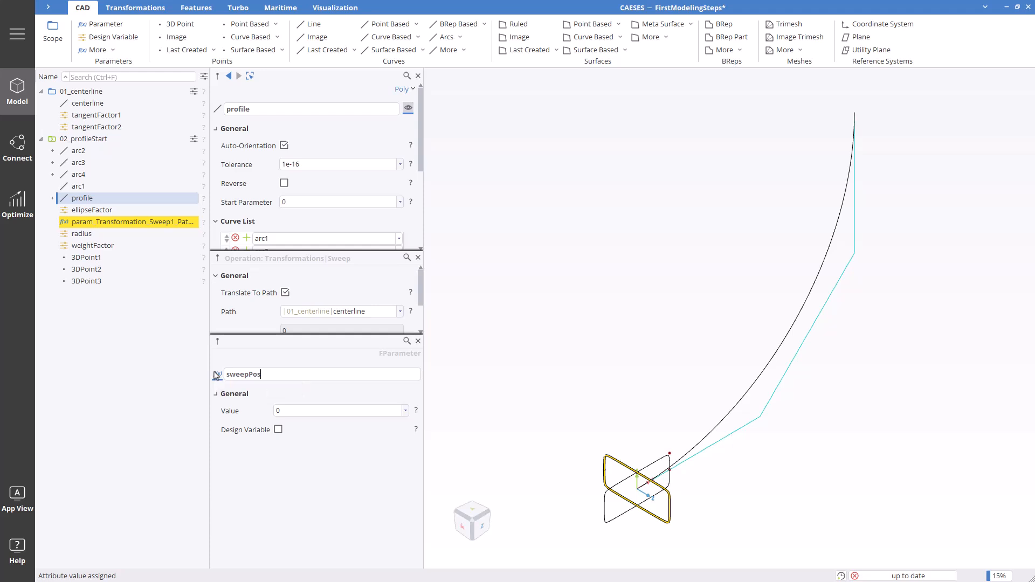
key(Return)
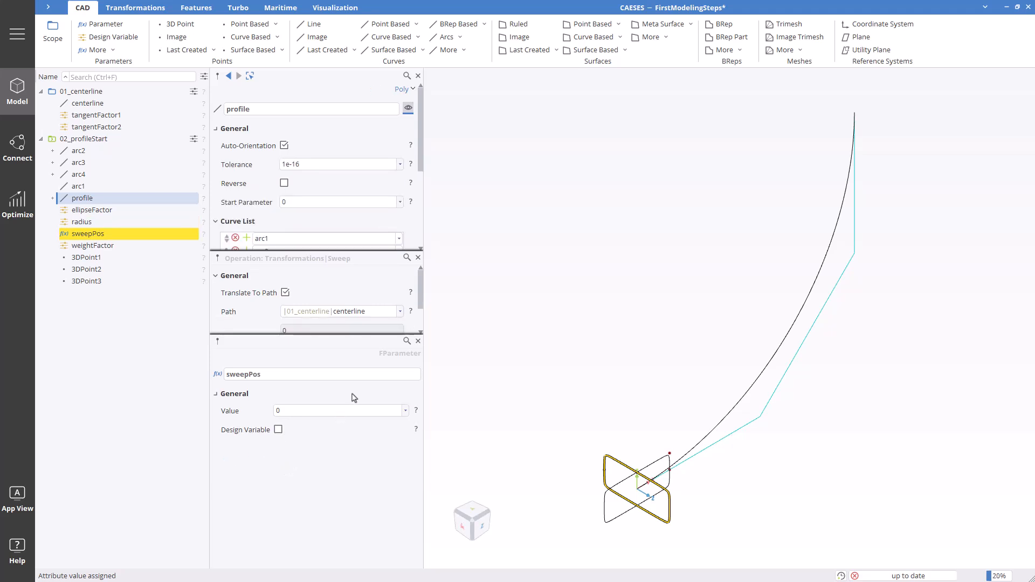
click(419, 343)
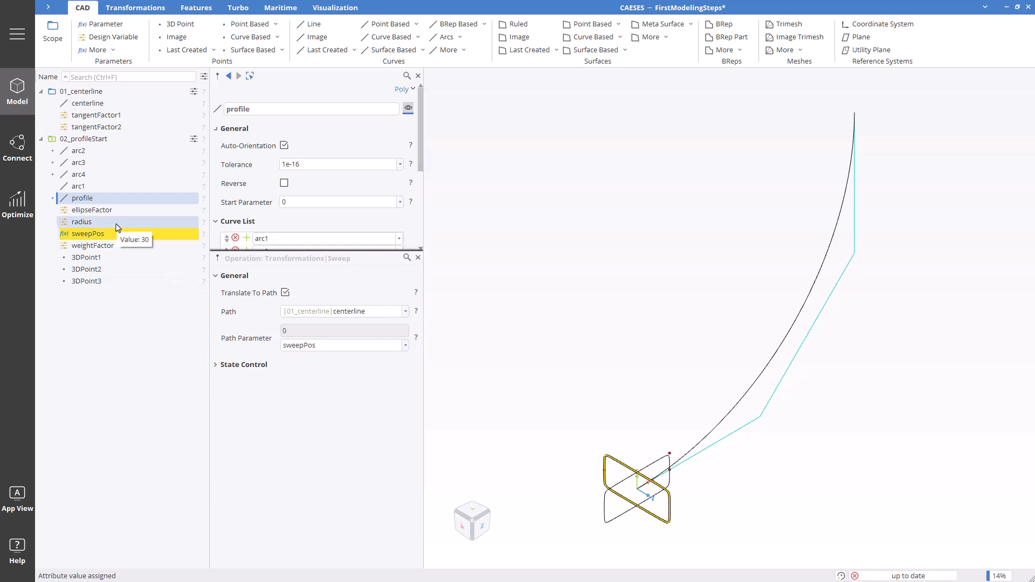
Give the radius design variable in 02_profileStart a lower bound of 25 and an upper bound of 35.
click(82, 222)
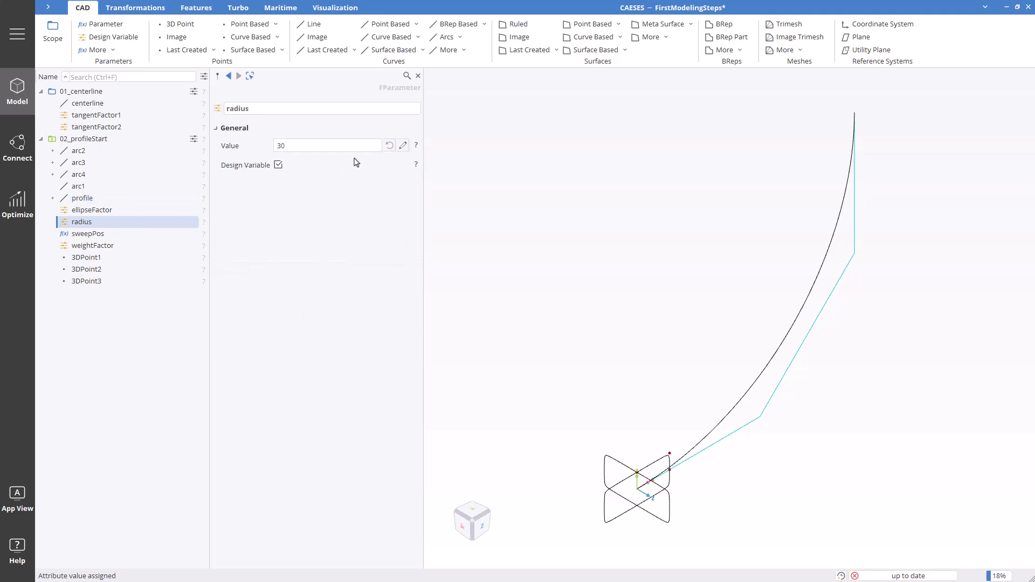
click(402, 145)
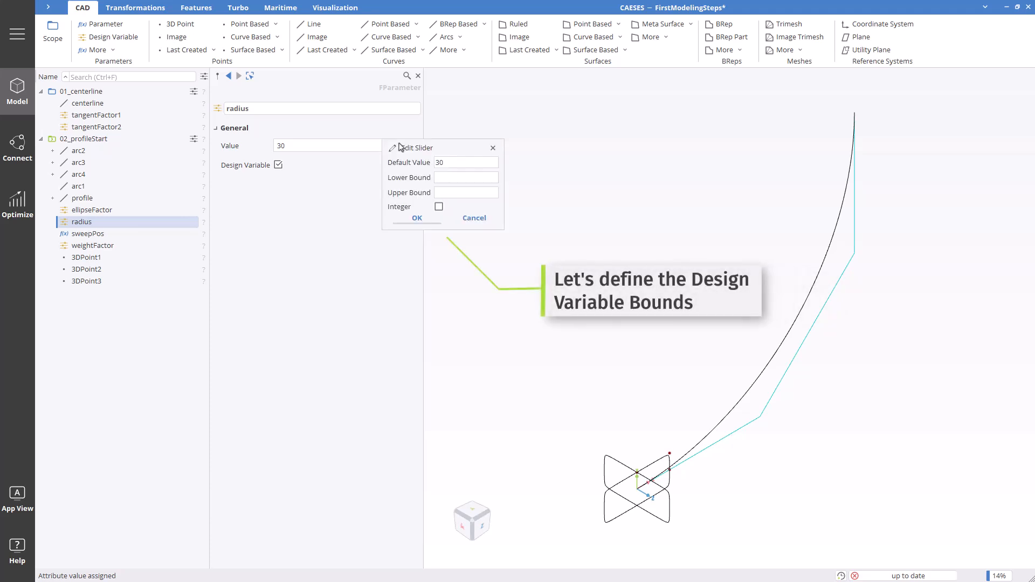
click(441, 177)
key(Tab)
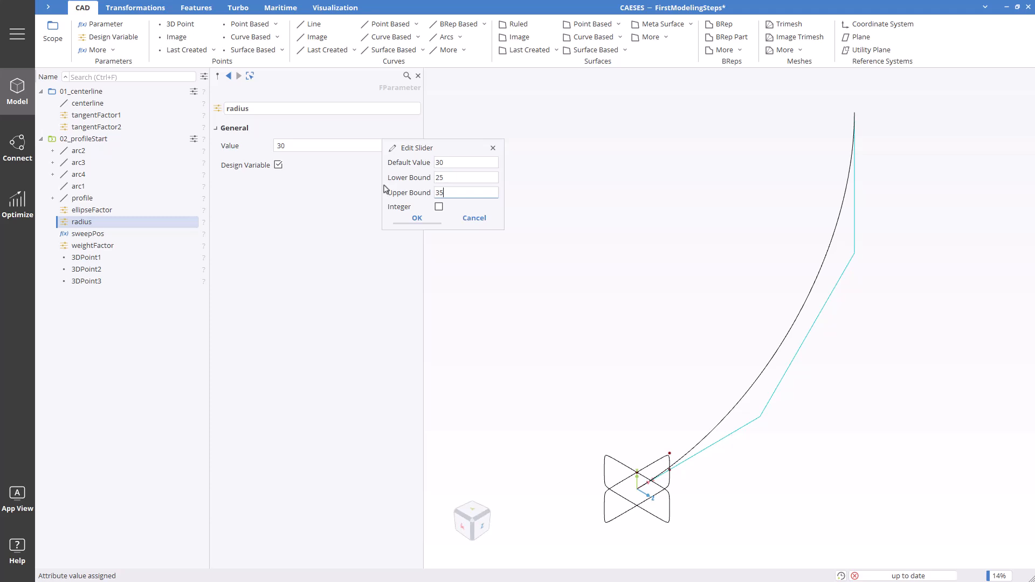
click(416, 221)
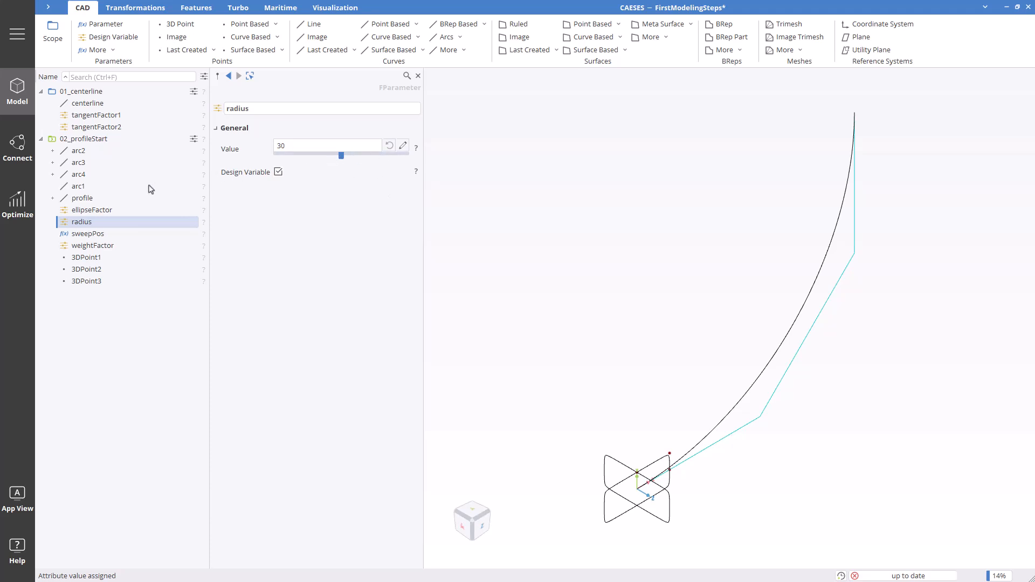
Give the ellipseFactor design variable in 02_profileStart a lower bound of 1 and an upper bound of 1.7.
mouse_move(112, 214)
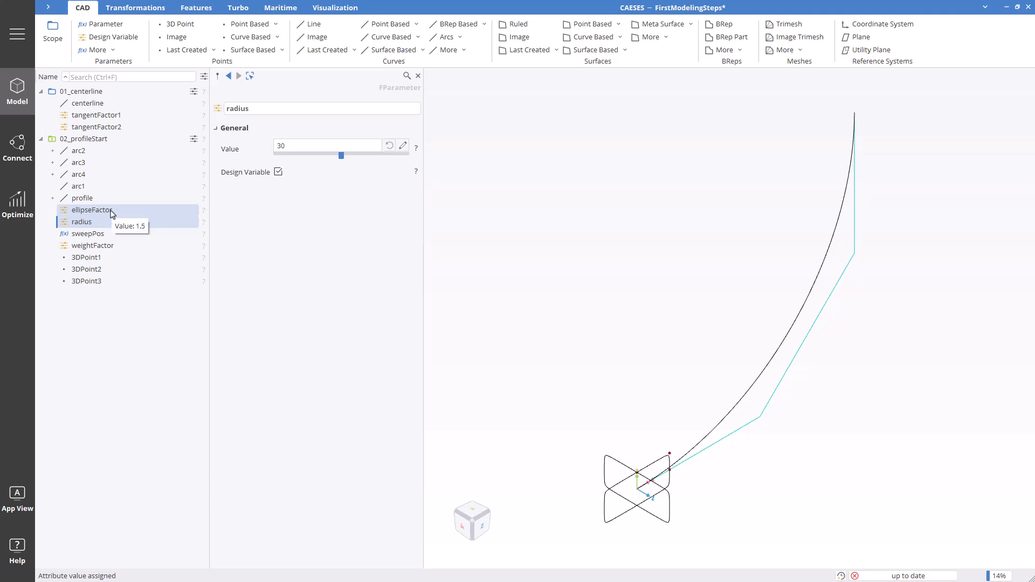
click(113, 214)
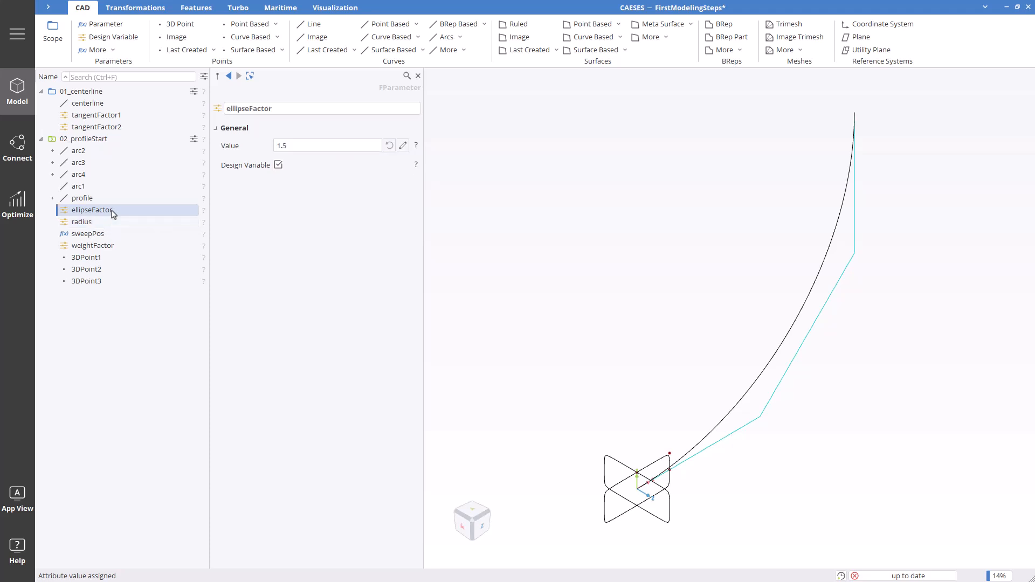
click(403, 147)
click(442, 178)
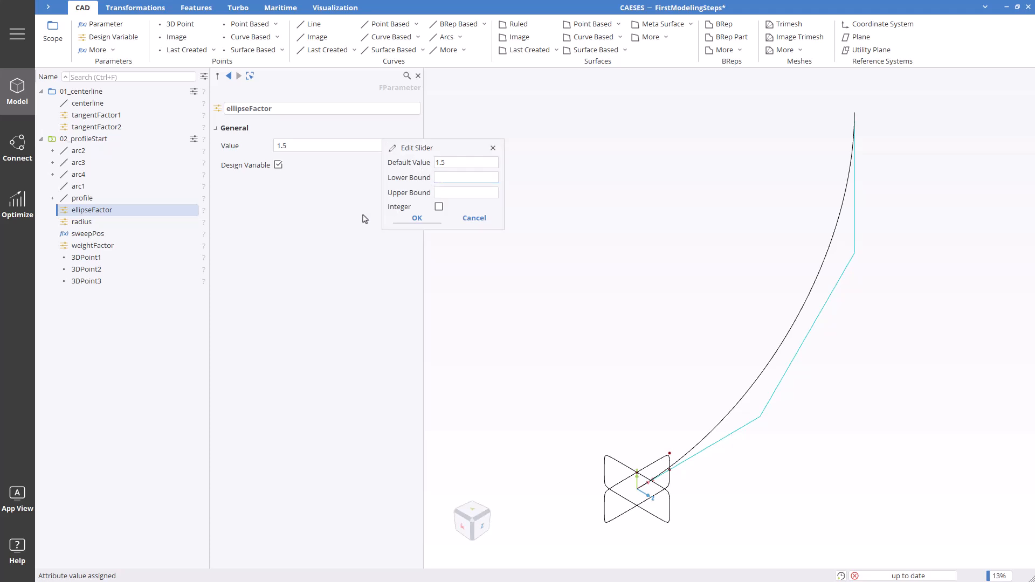
key(Tab)
click(412, 221)
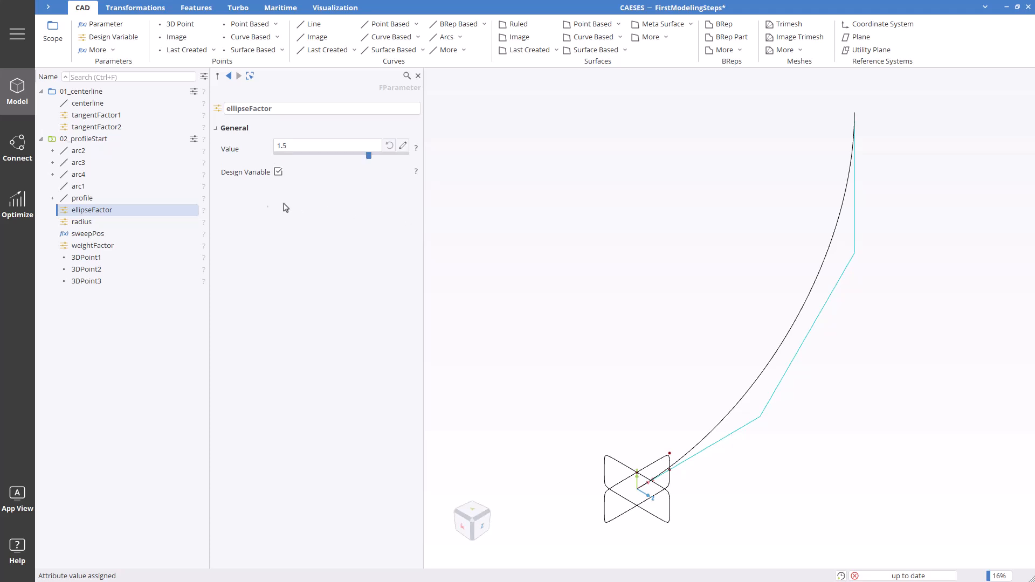
Give the weightFactor design variable in 02_profileStart a lower bound of 2 and an upper bound of 10.
click(166, 252)
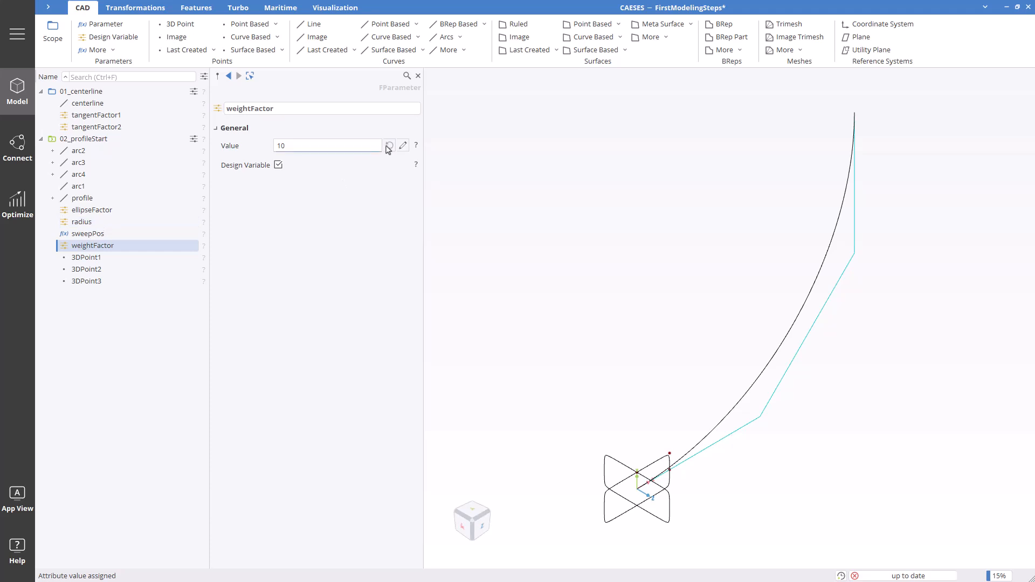
click(404, 147)
click(452, 177)
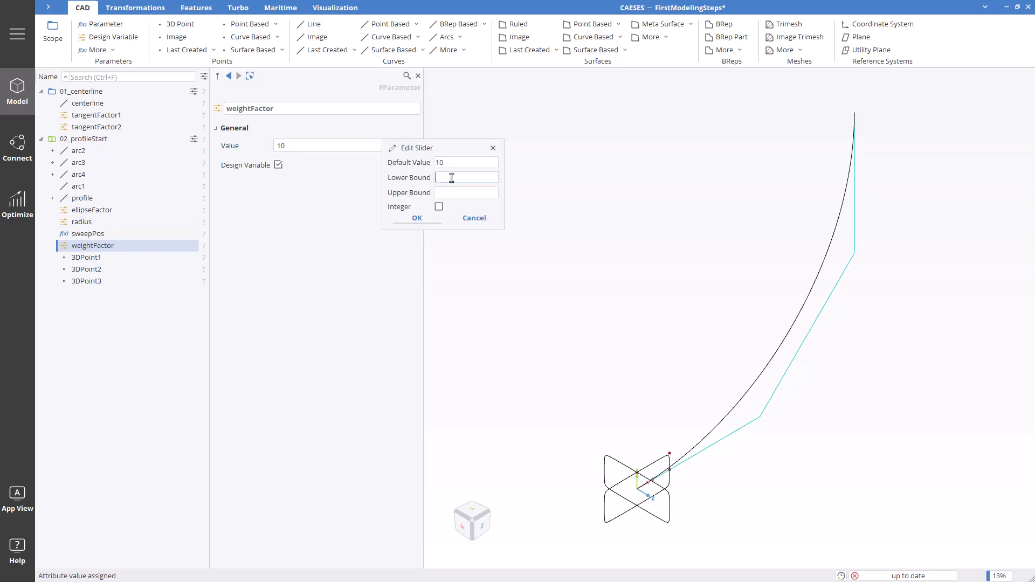
key(Tab)
click(429, 222)
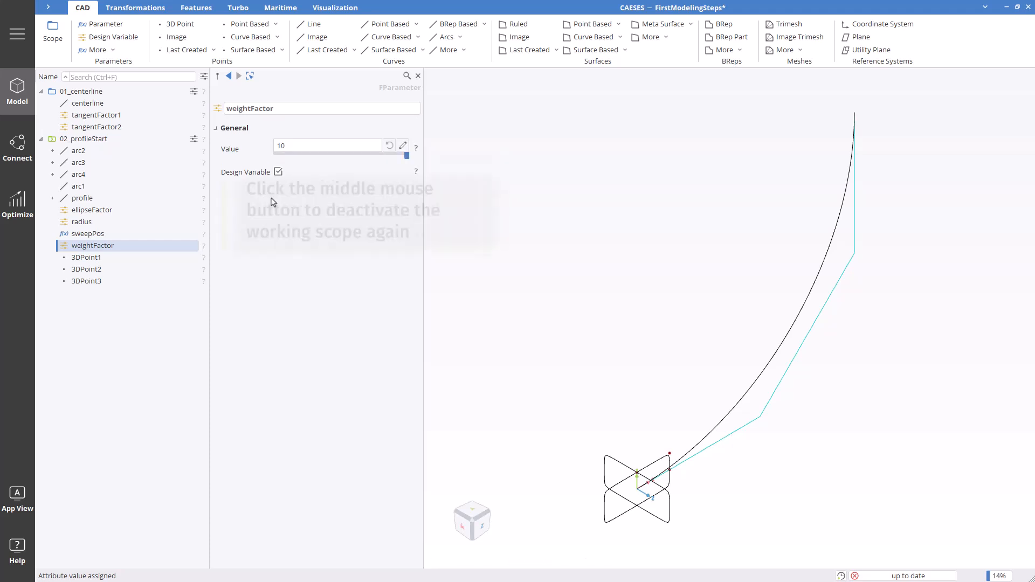
Deactivate 02_profileStart as the working scope and duplicate the whole scope at the top level of the object tree.
middle_click(66, 139)
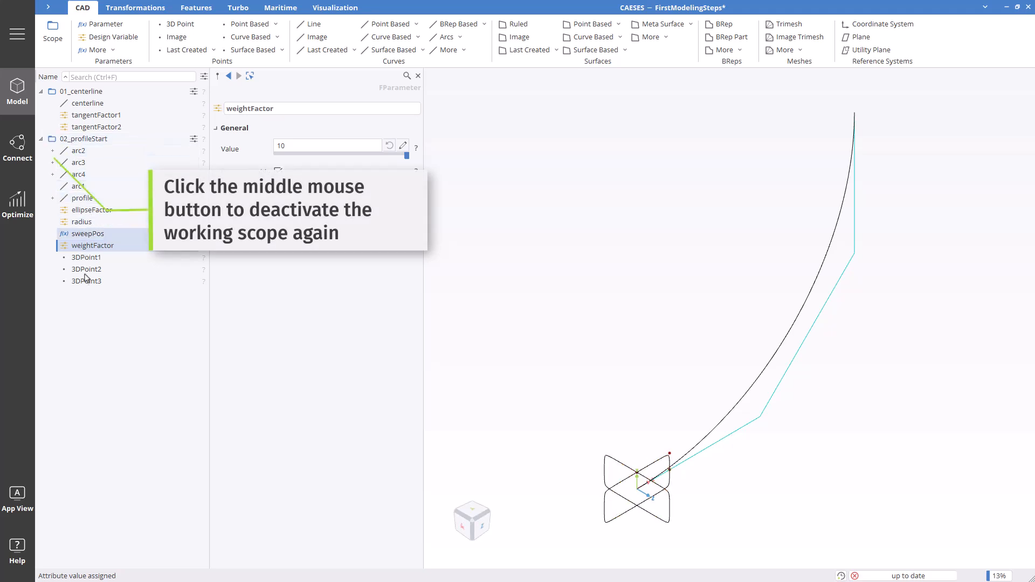
click(84, 301)
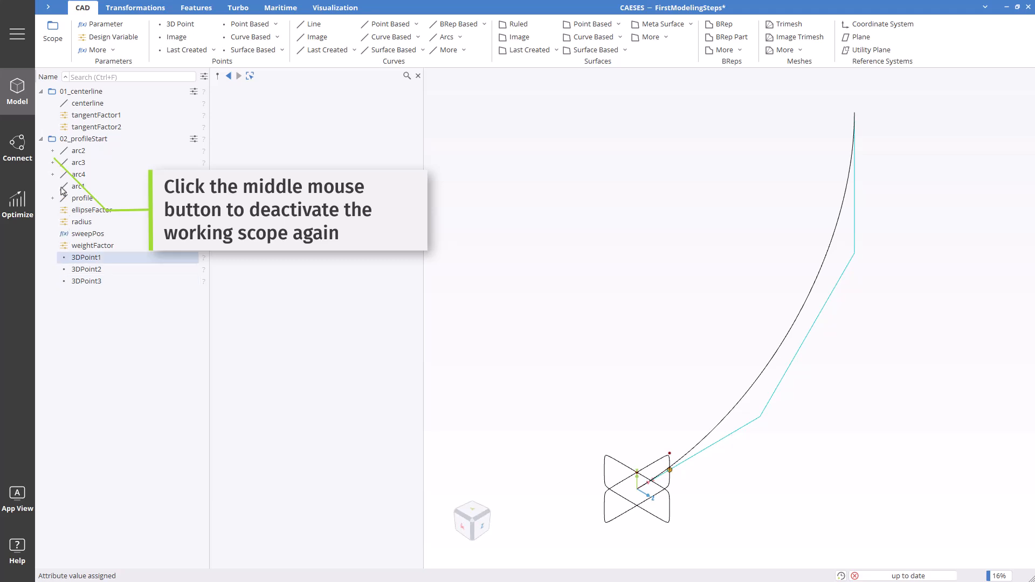
click(64, 141)
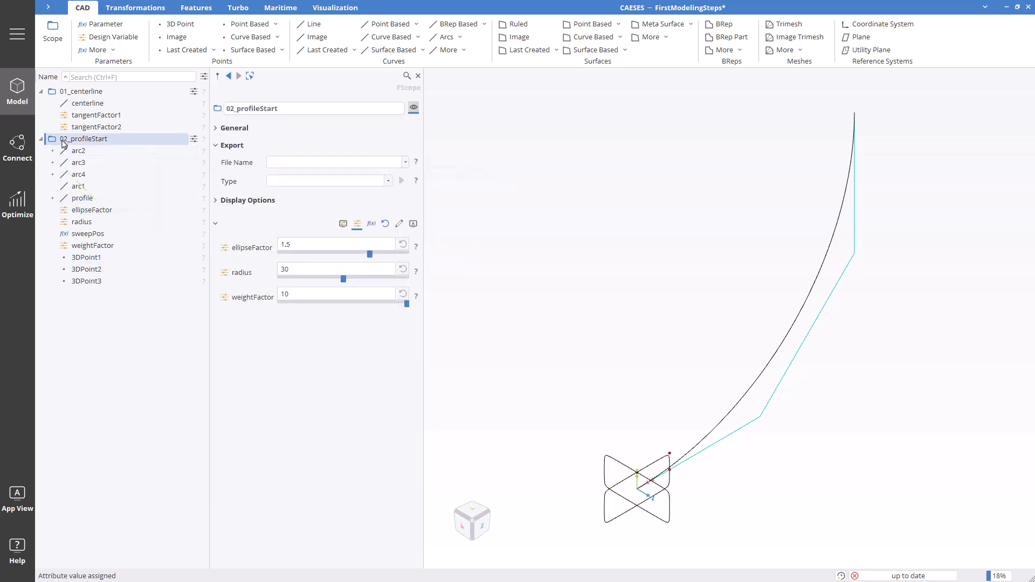
key(ctrl+c)
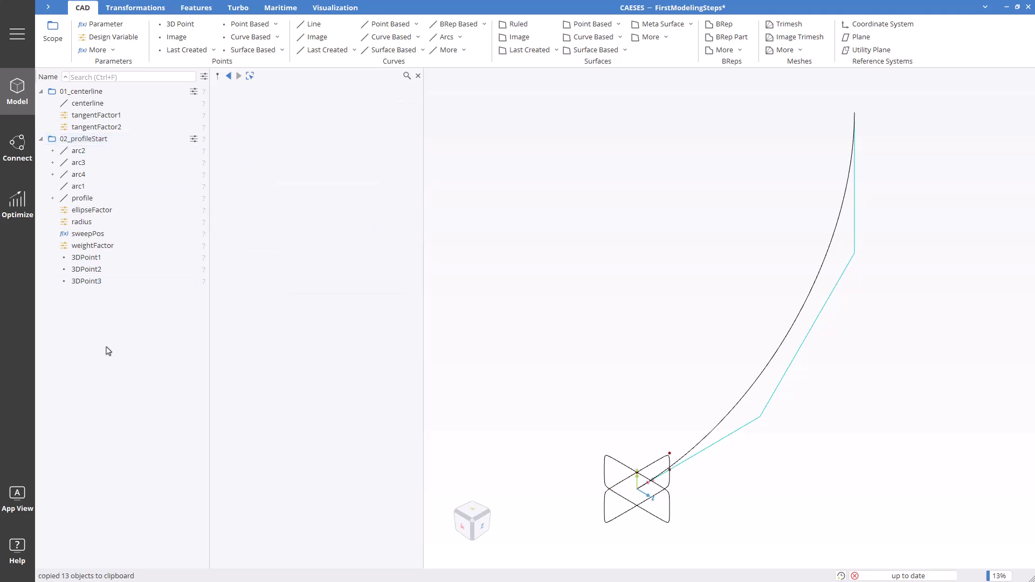
key(ctrl+v)
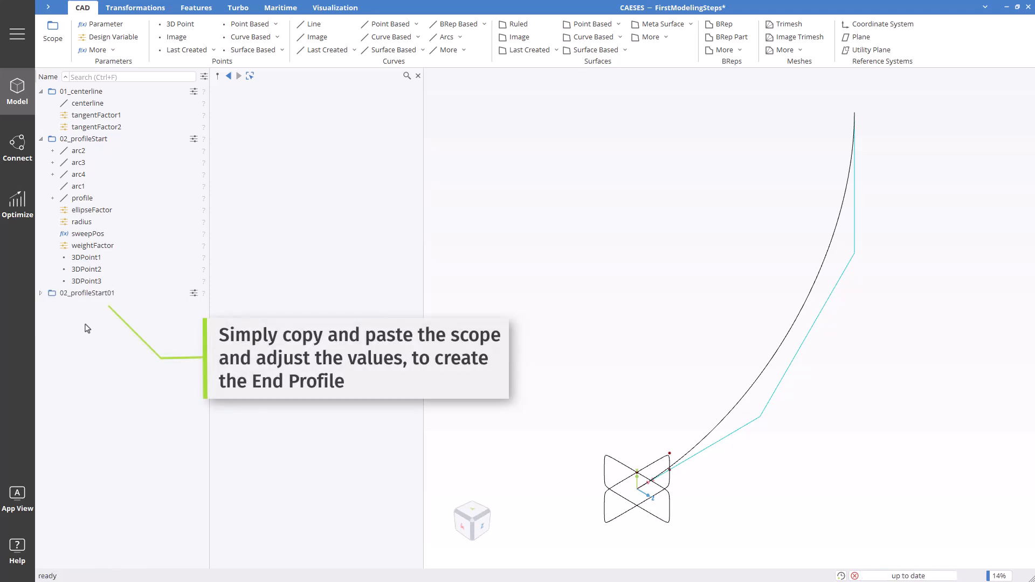
Rename the duplicated scope to 03_profileEnd and make it the working scope.
click(72, 294)
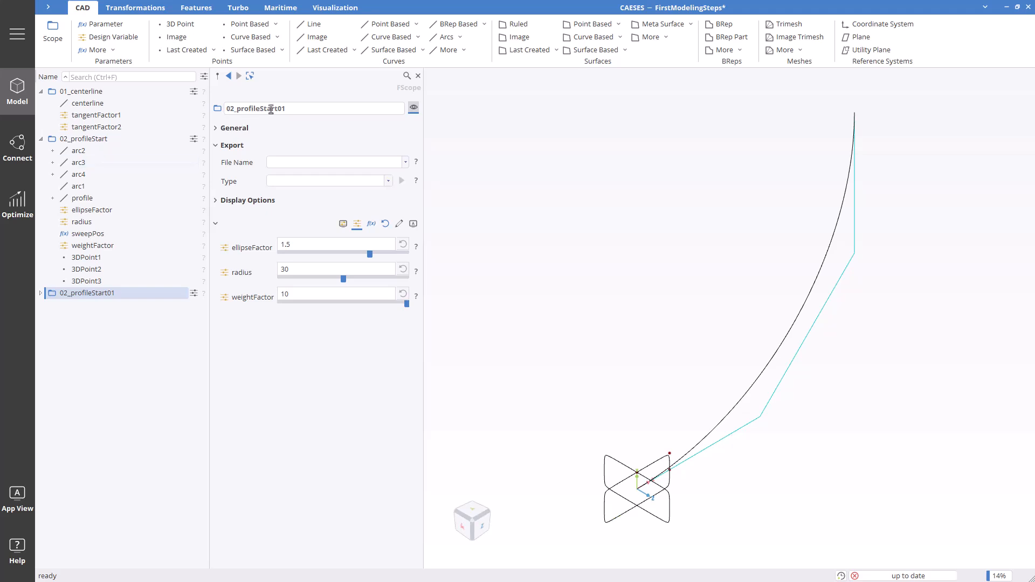
double_click(224, 110)
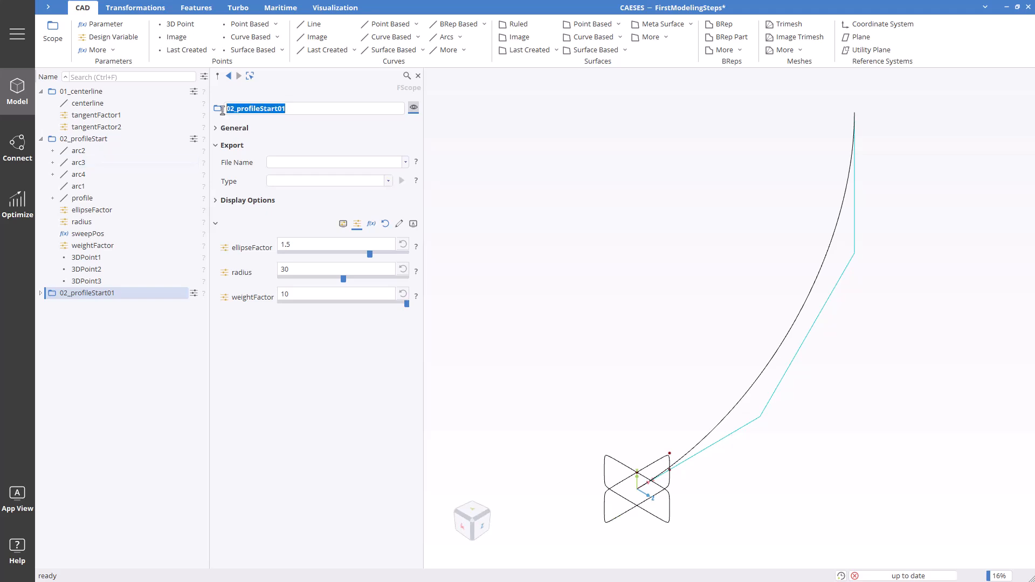
text(03)
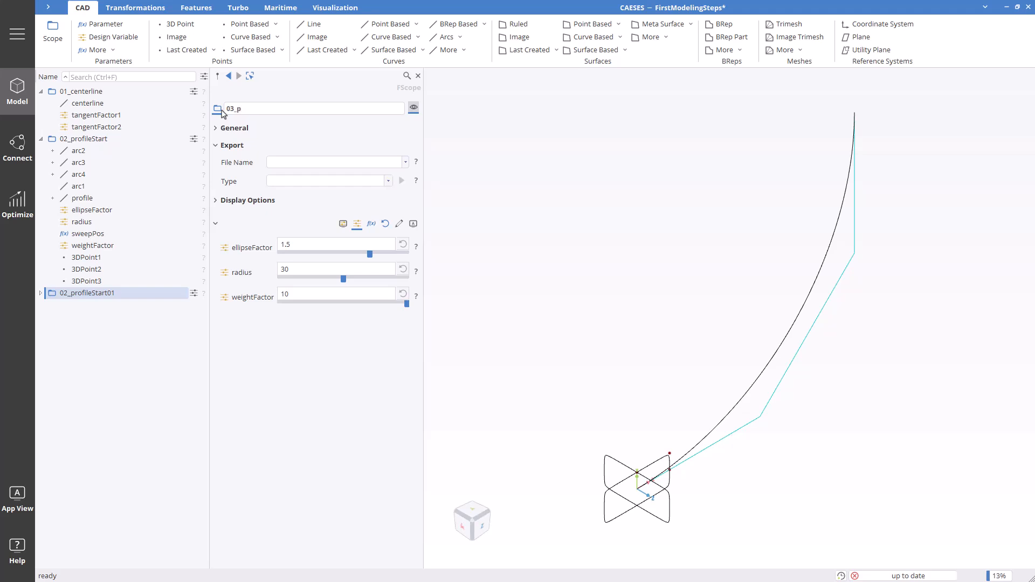
key(Return)
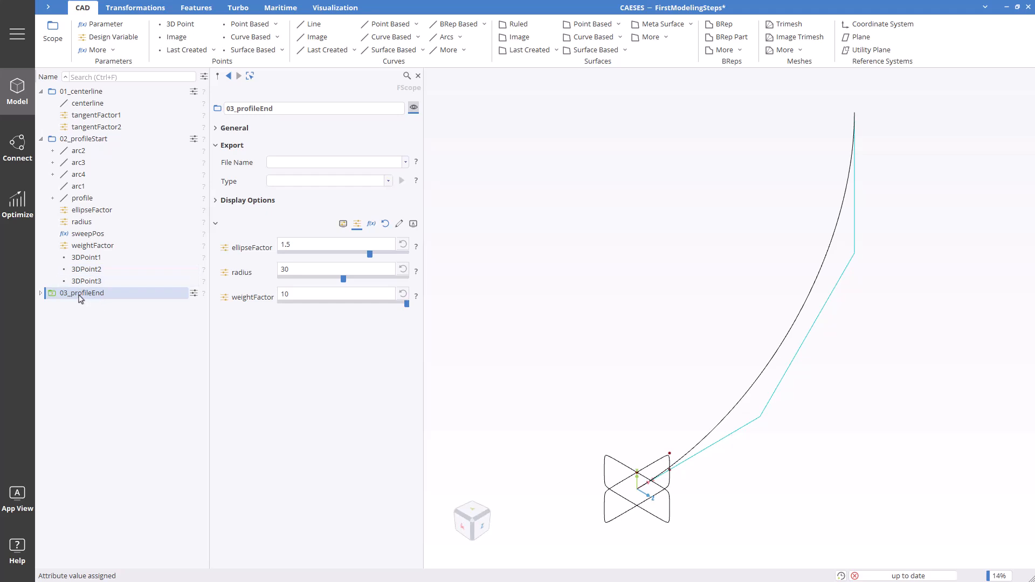
Expand 03_profileEnd and set its sweepPos parameter to 1.
click(40, 293)
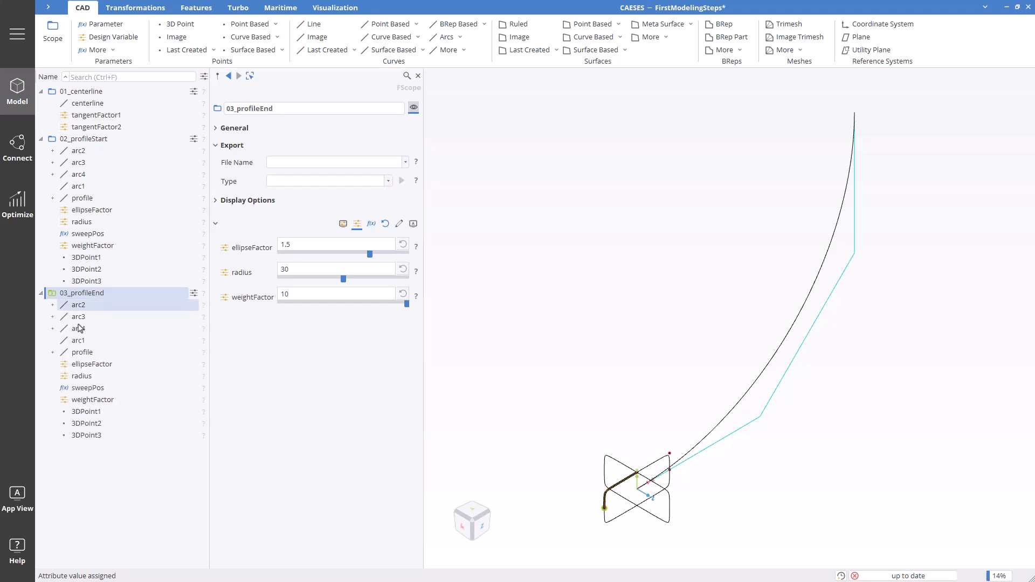
click(77, 394)
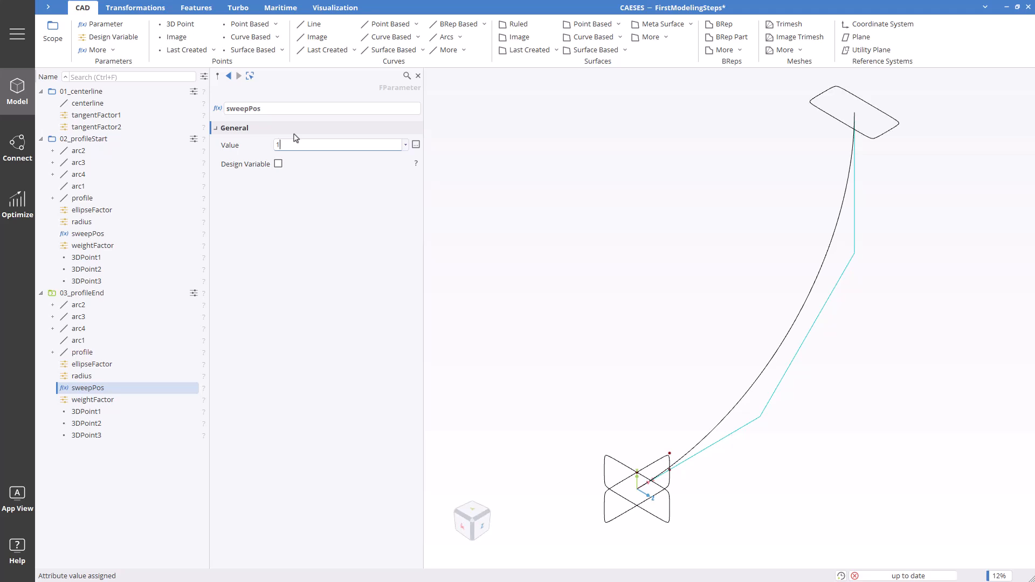
click(292, 216)
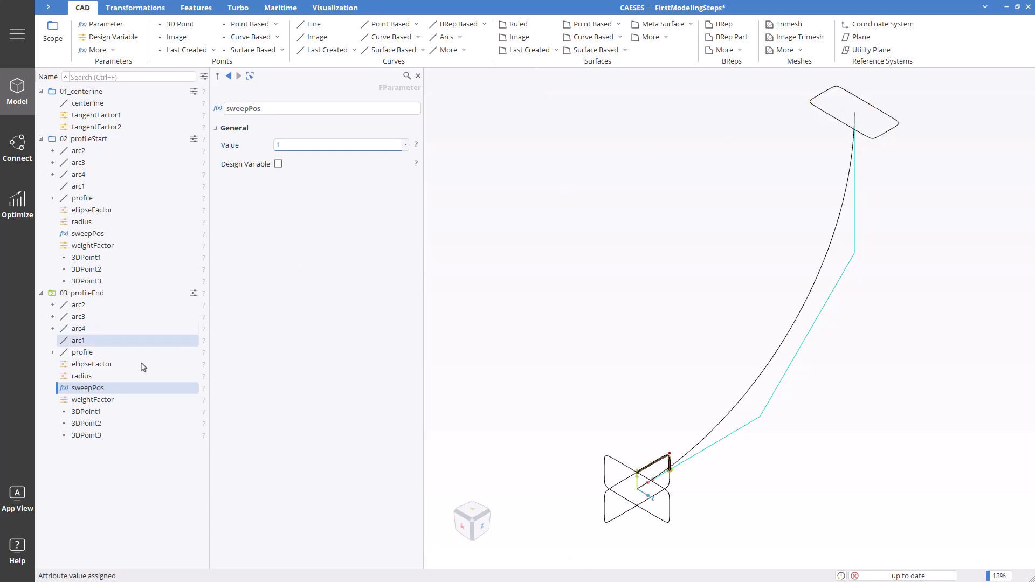
Set the 03_profileEnd radius slider to default 50 with bounds 45 and 55, and reset the radius to its default.
click(132, 381)
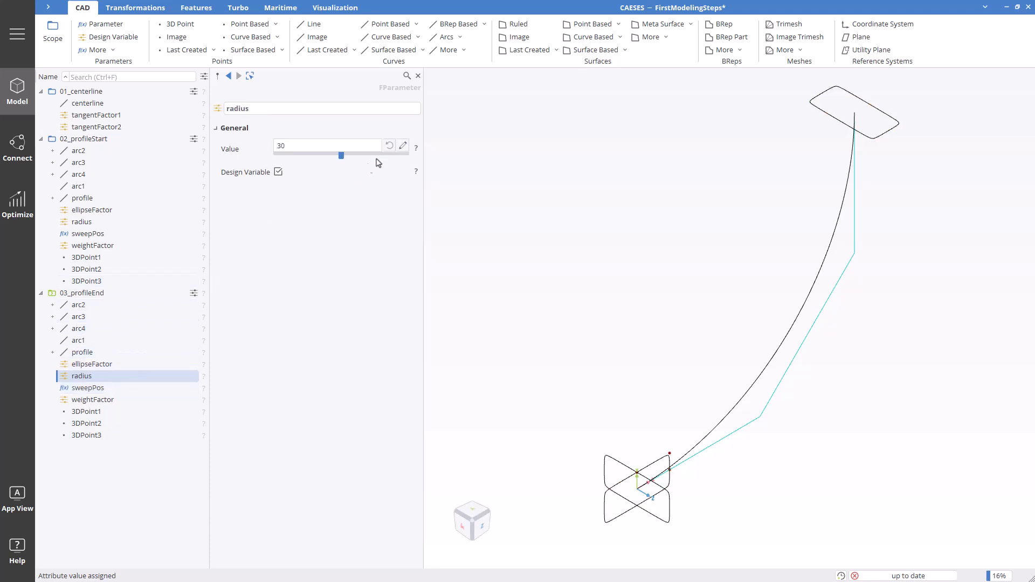
click(403, 148)
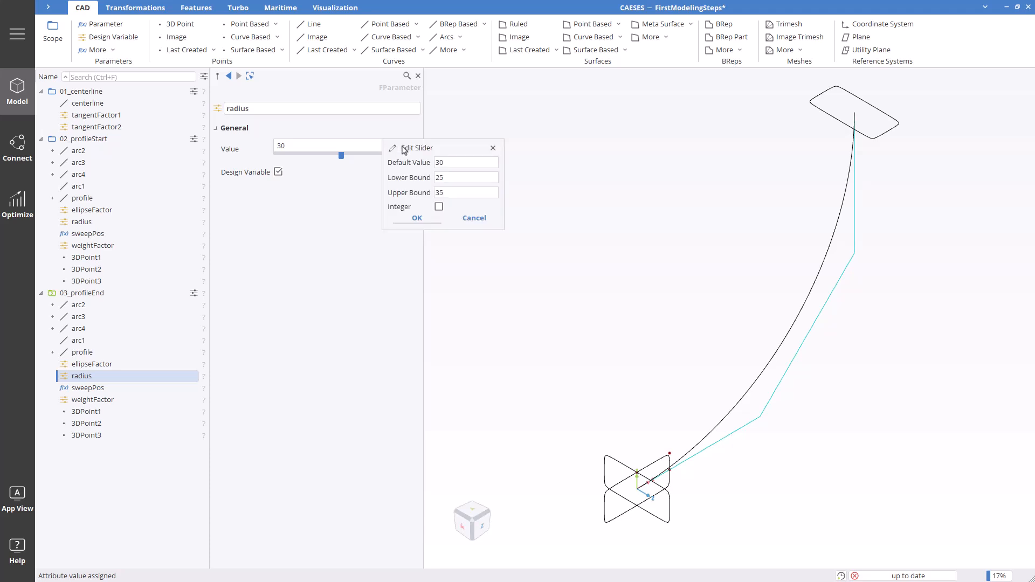
drag(455, 161, 429, 161)
text(50)
key(Tab)
text(45)
key(Tab)
text(55)
click(416, 220)
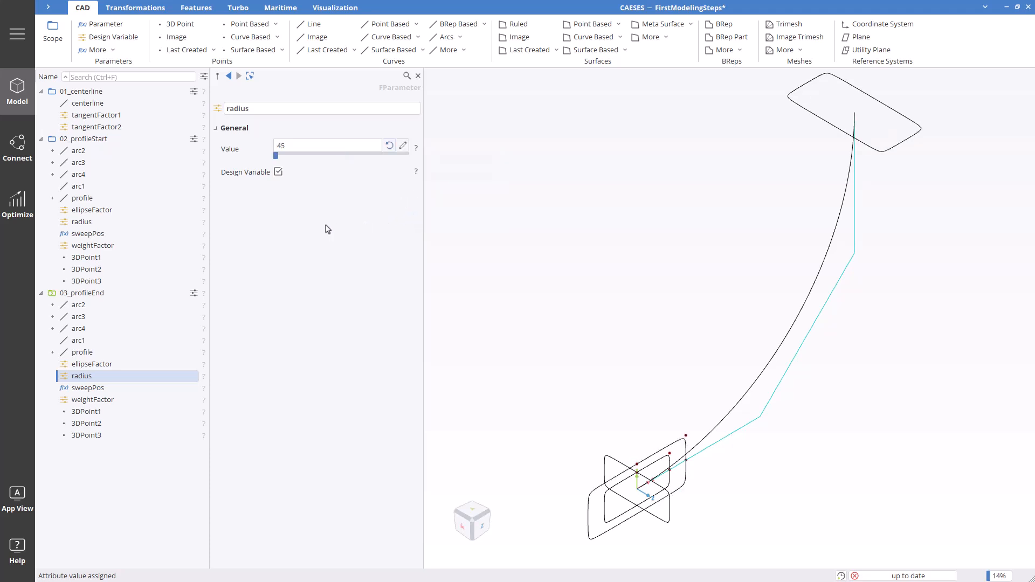
click(389, 149)
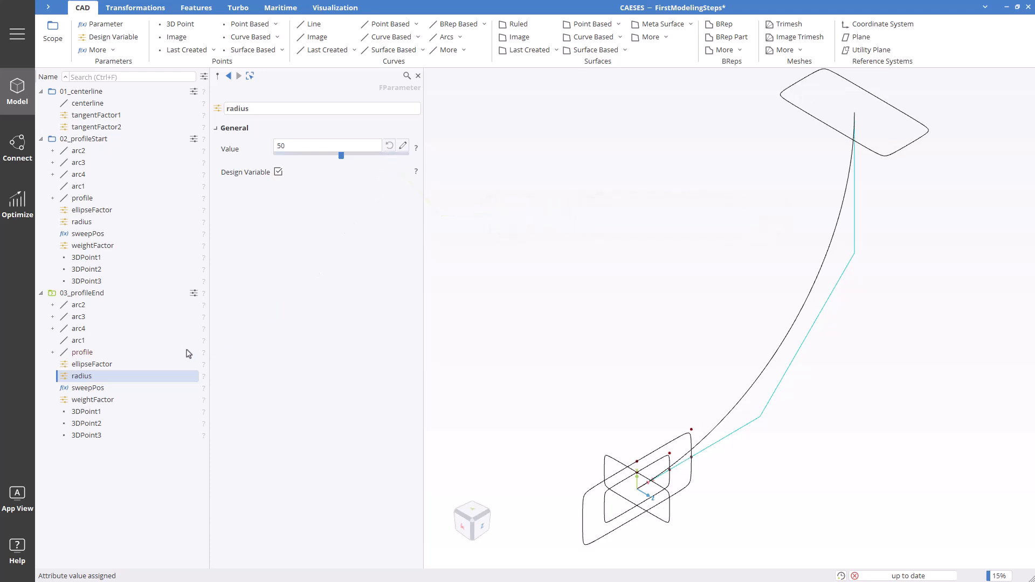
Set the 03_profileEnd ellipseFactor slider to default 1 with bounds 1 and 1.2, and reset the factor to its default.
ctrl+click(138, 366)
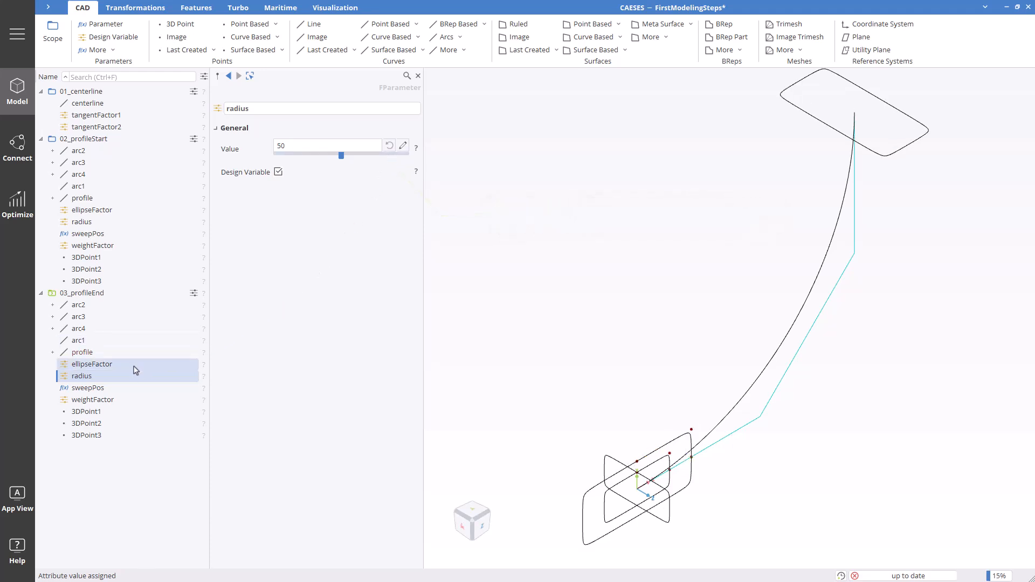
click(134, 366)
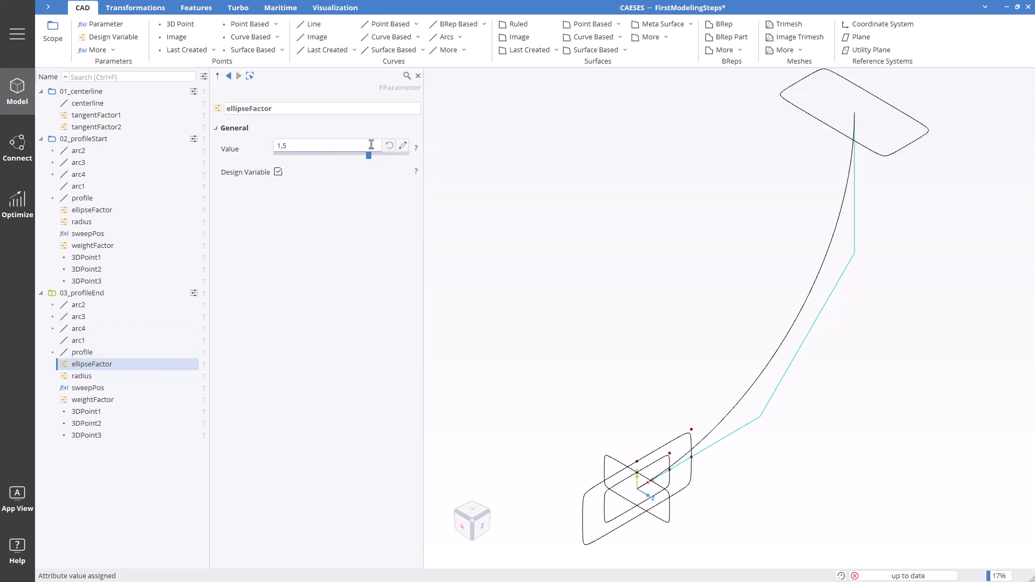
click(403, 147)
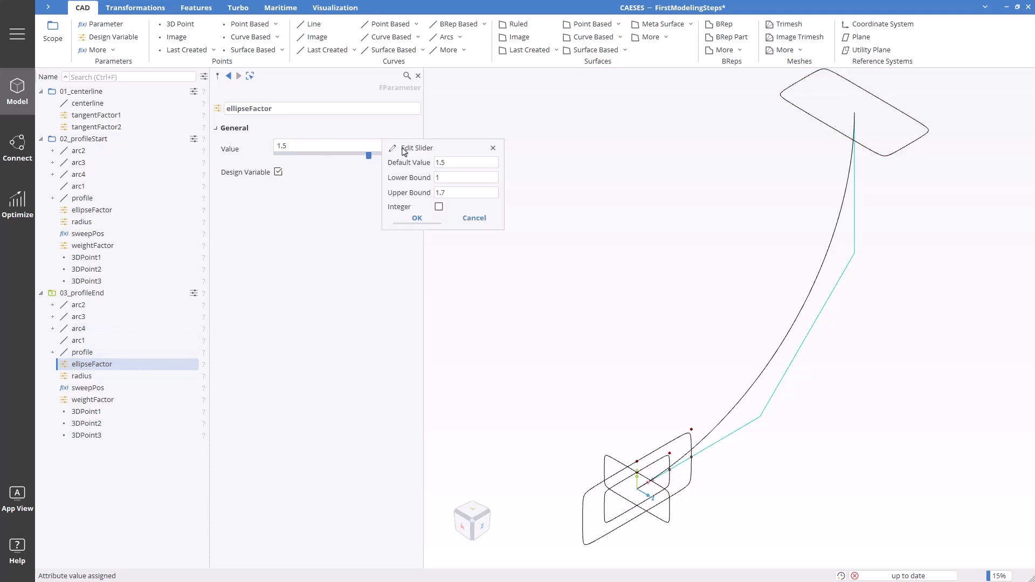
click(459, 165)
key(Tab)
key(Tab)
key(Right)
key(Return)
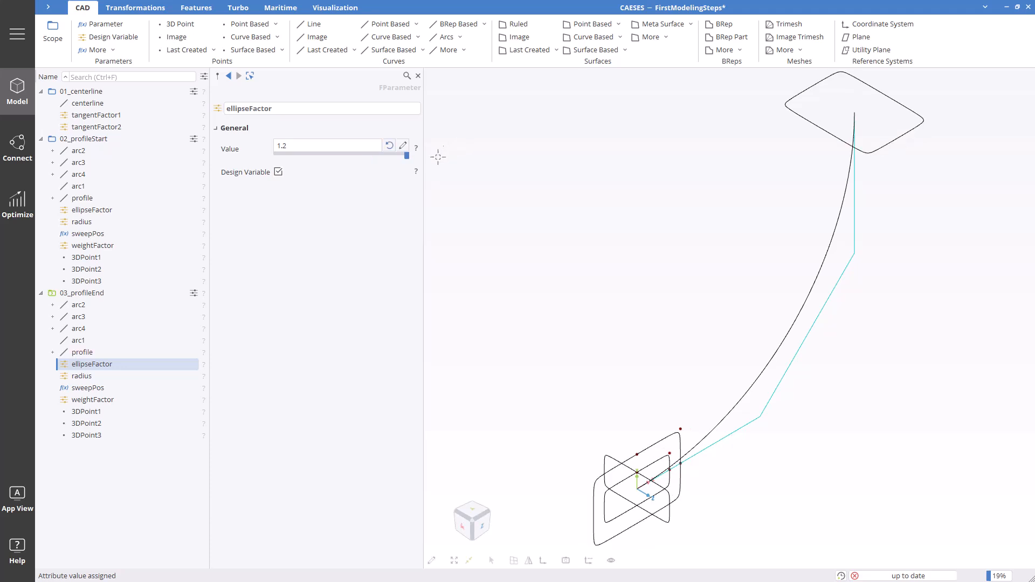
click(390, 151)
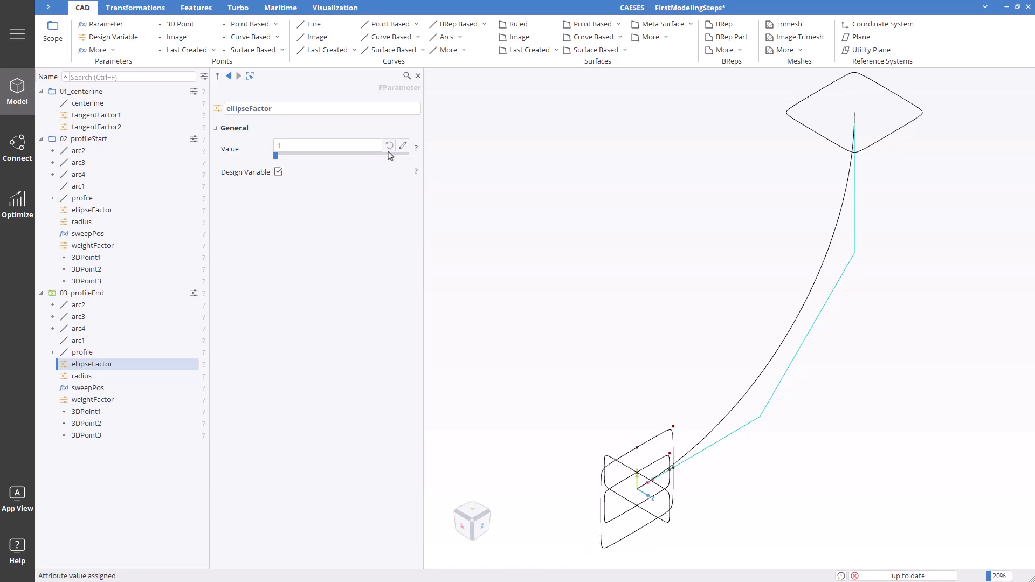
Set the 03_profileEnd weightFactor slider to a default value of 1 and an upper bound of 5.
click(128, 406)
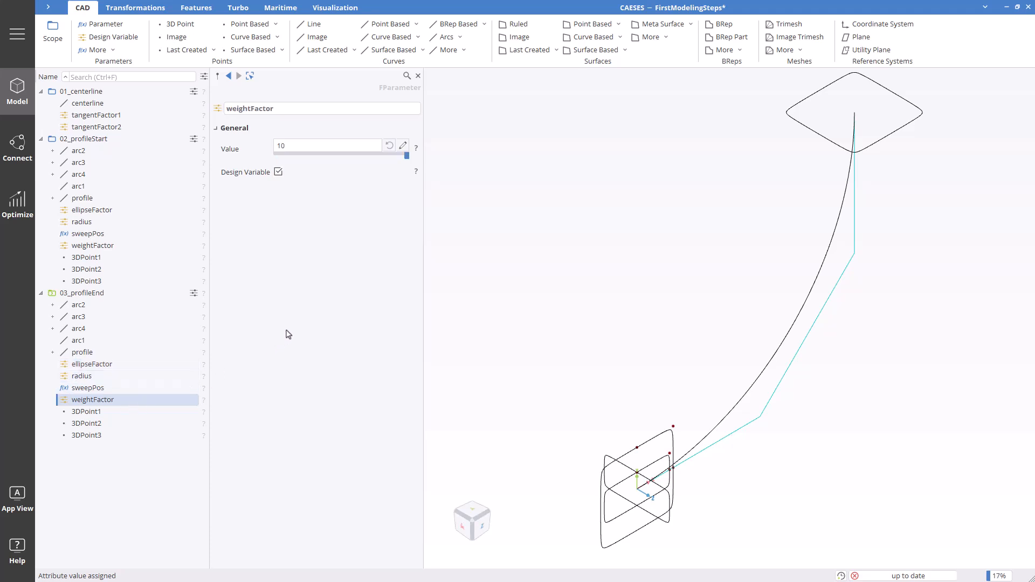
click(404, 146)
click(453, 163)
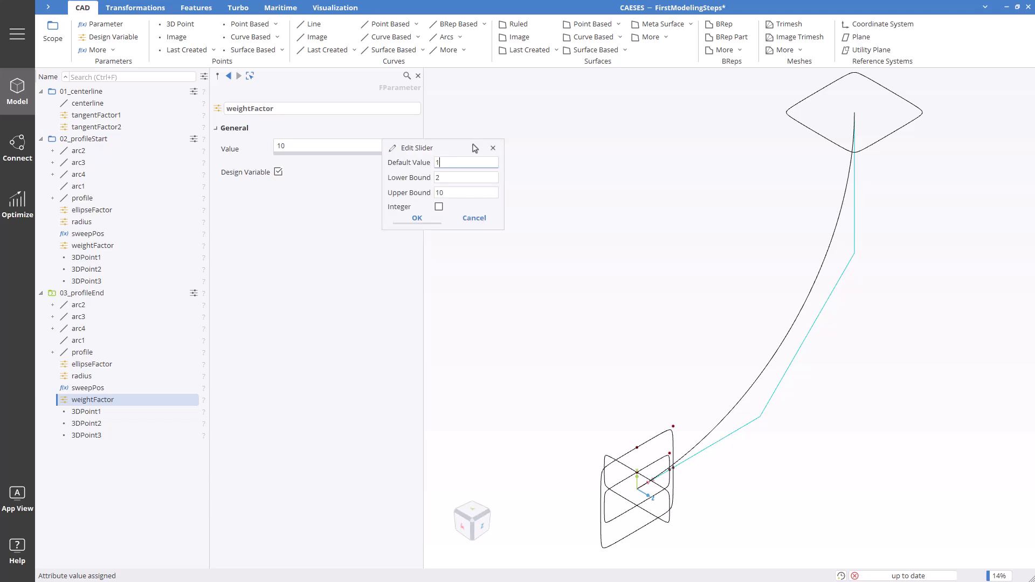
key(Tab)
key(Tab)
text(5)
click(425, 218)
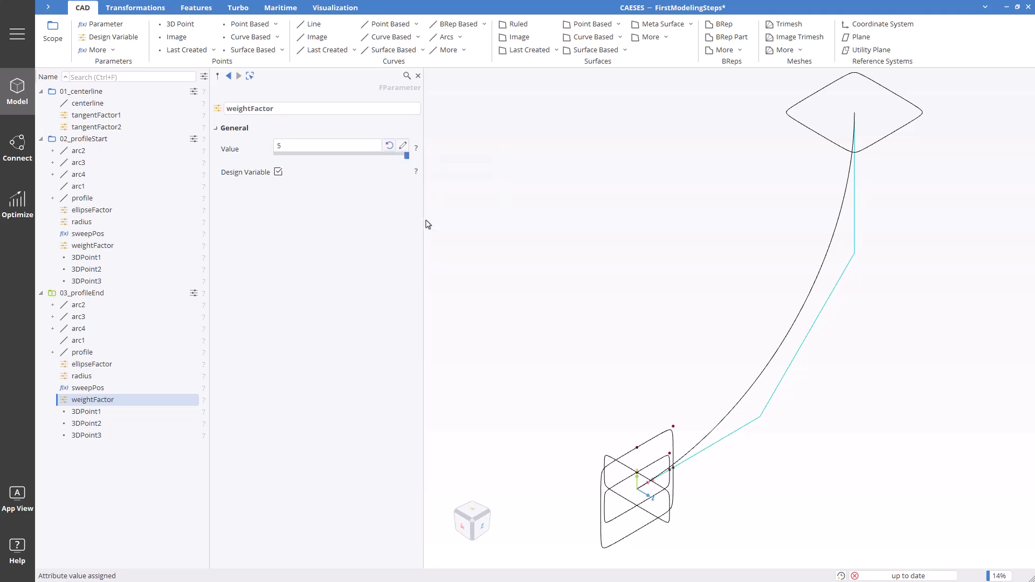
Reset the 03_profileEnd weightFactor to its default value and collapse the 01_centerline, 02_profileStart and 03_profileEnd scopes.
click(390, 146)
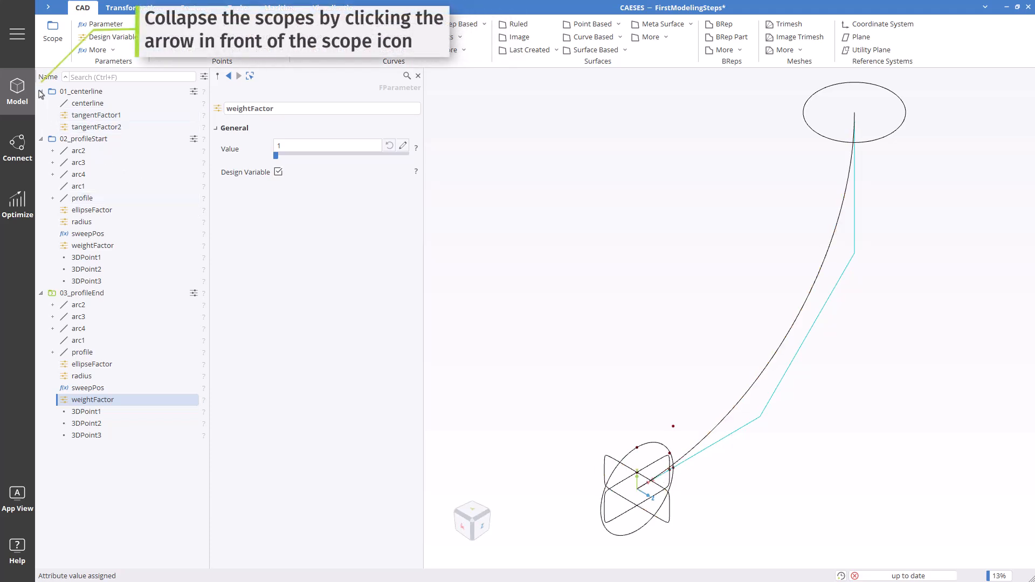
click(40, 91)
click(41, 104)
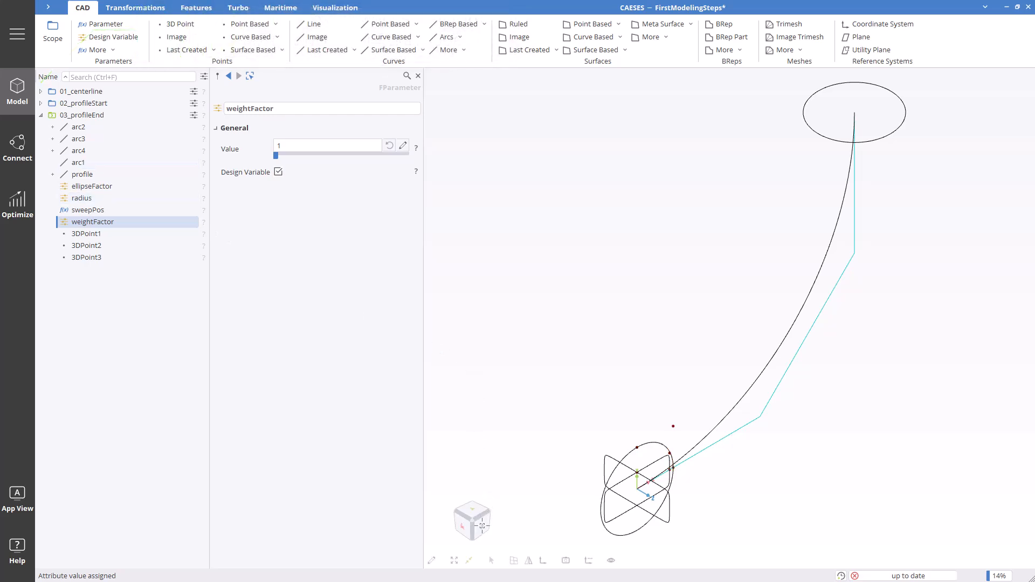
click(483, 526)
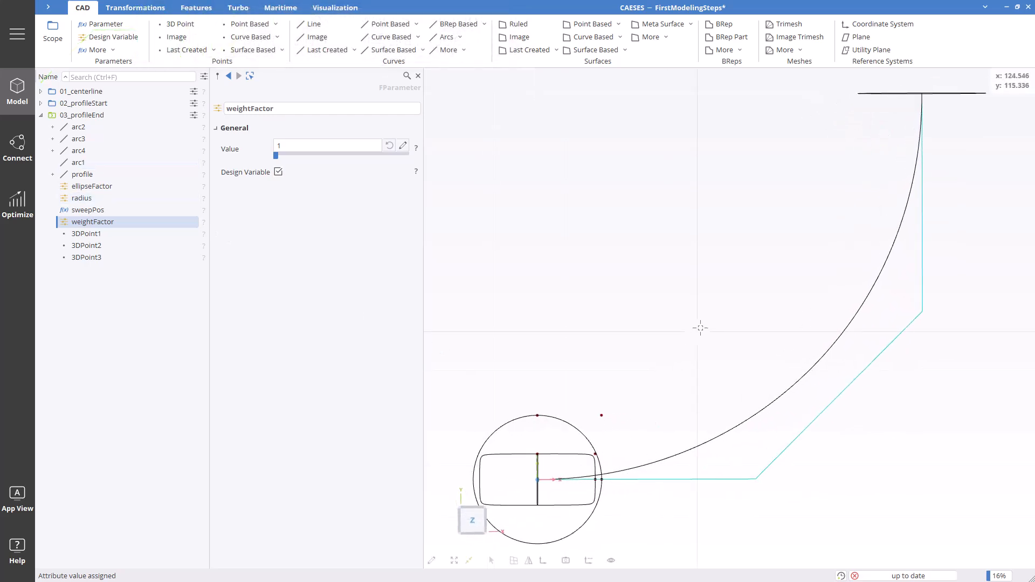
scroll(702, 326, down, 3)
drag(721, 355, 779, 356)
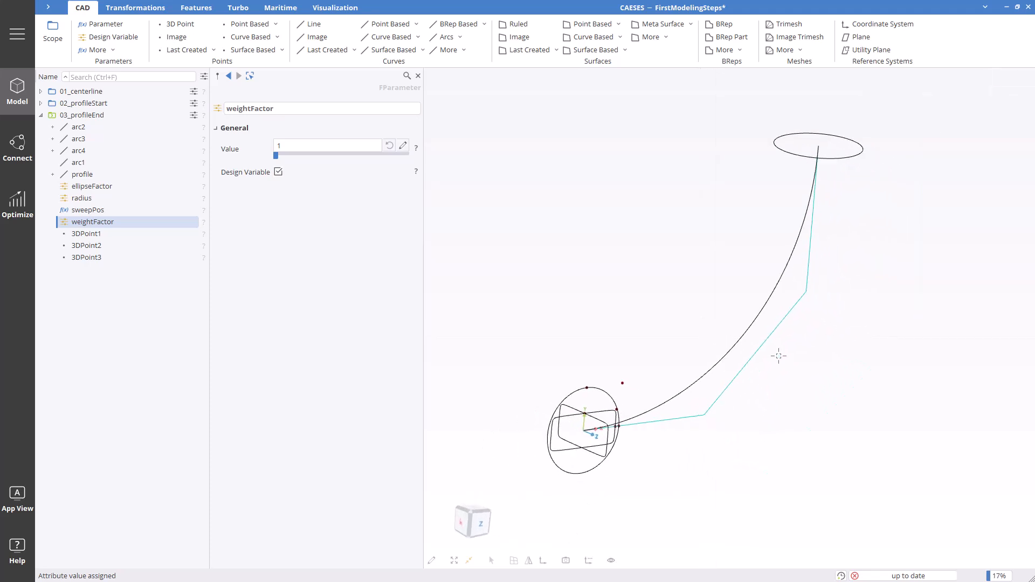
click(471, 513)
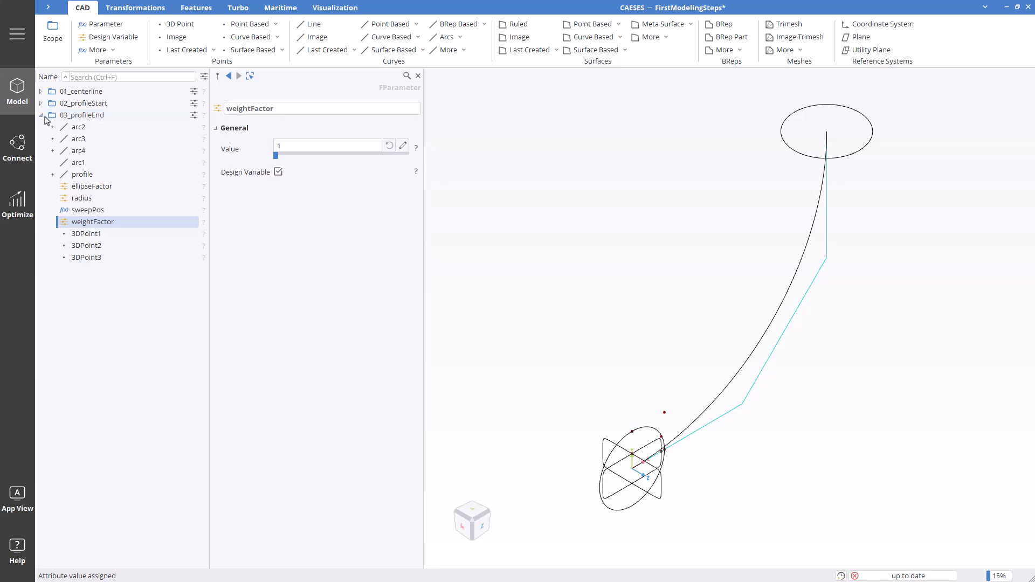
click(42, 115)
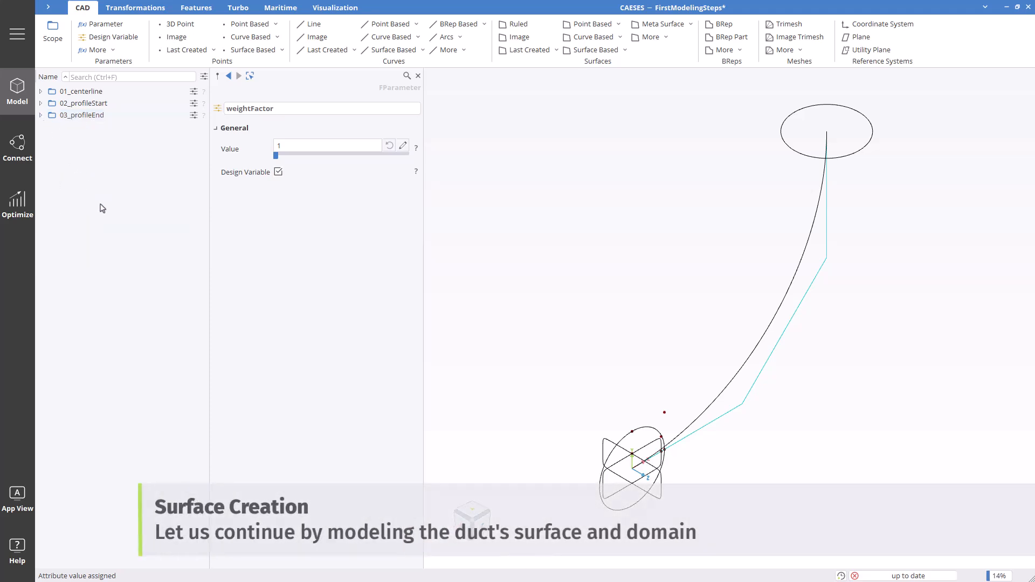
Create a scope named 04_mainDuct and make it the current working scope.
click(49, 42)
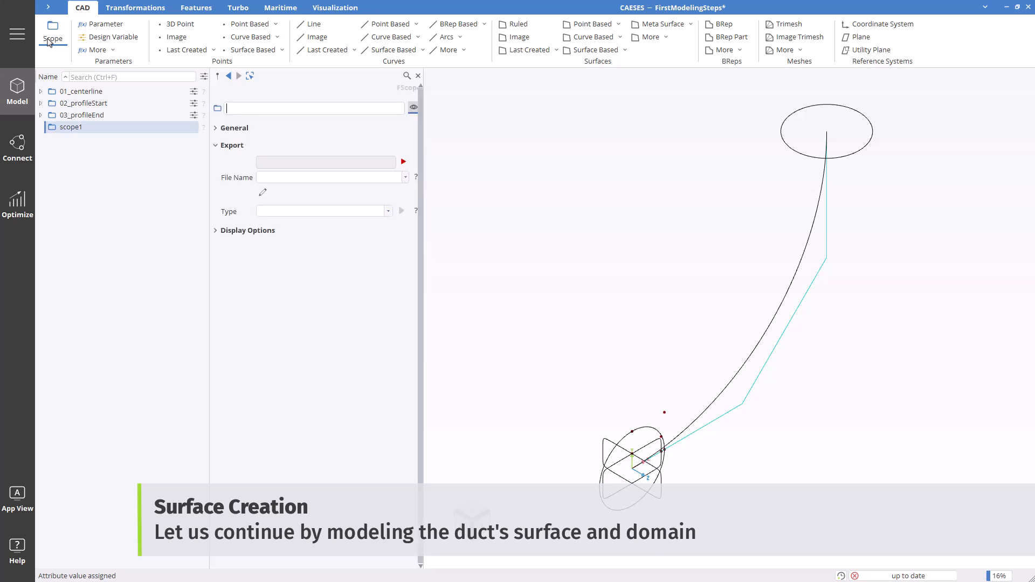
drag(252, 109, 225, 108)
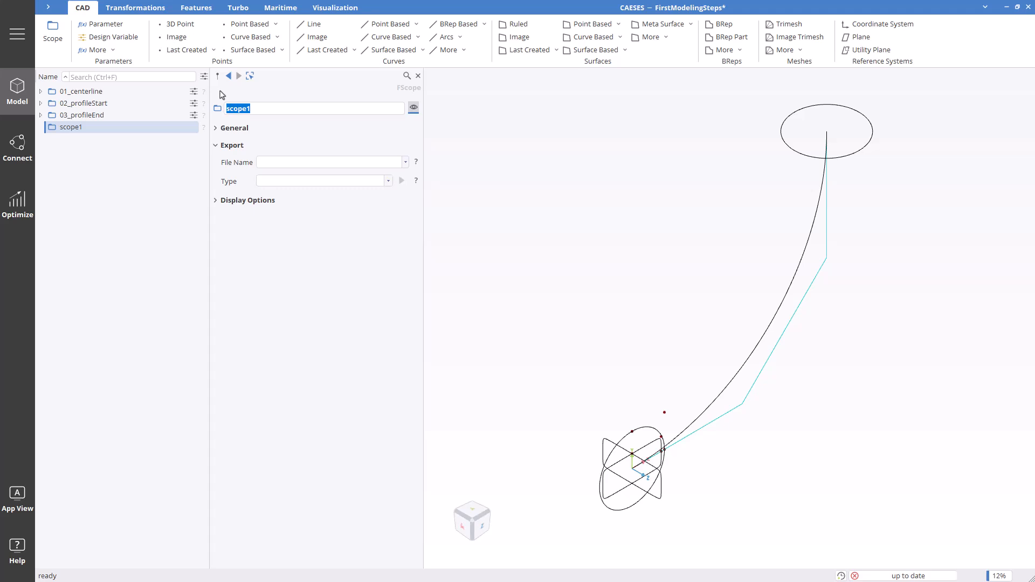
text(04_mainDuct)
key(Return)
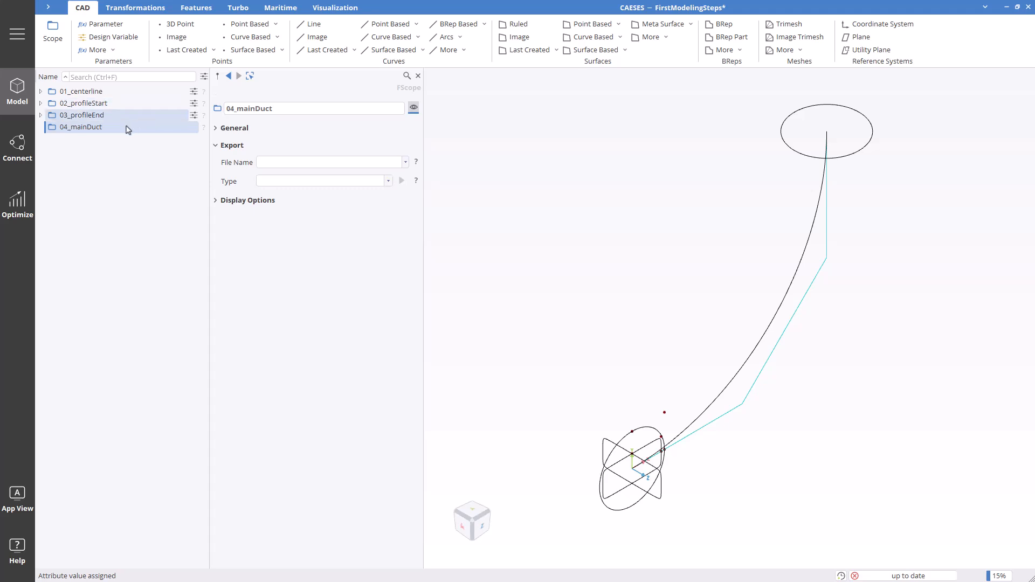
double_click(68, 132)
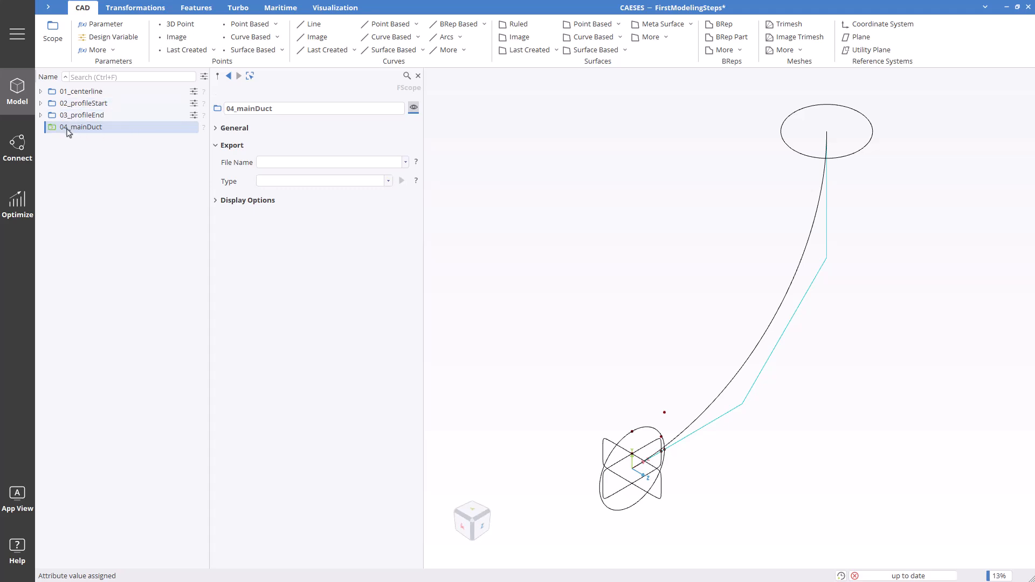
click(98, 151)
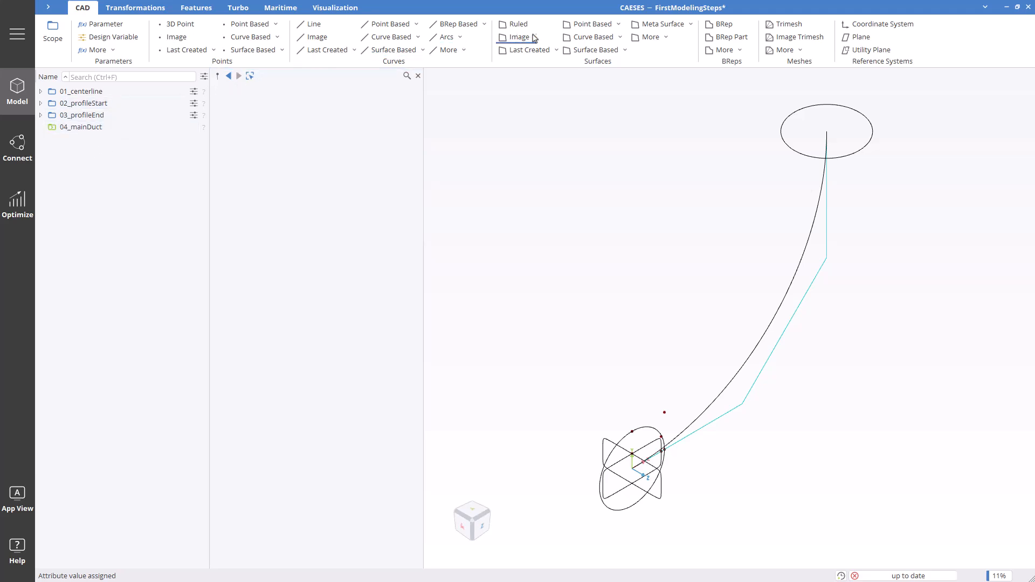
Create a curve-based Sweep surface named duct in the 04_mainDuct scope.
click(592, 37)
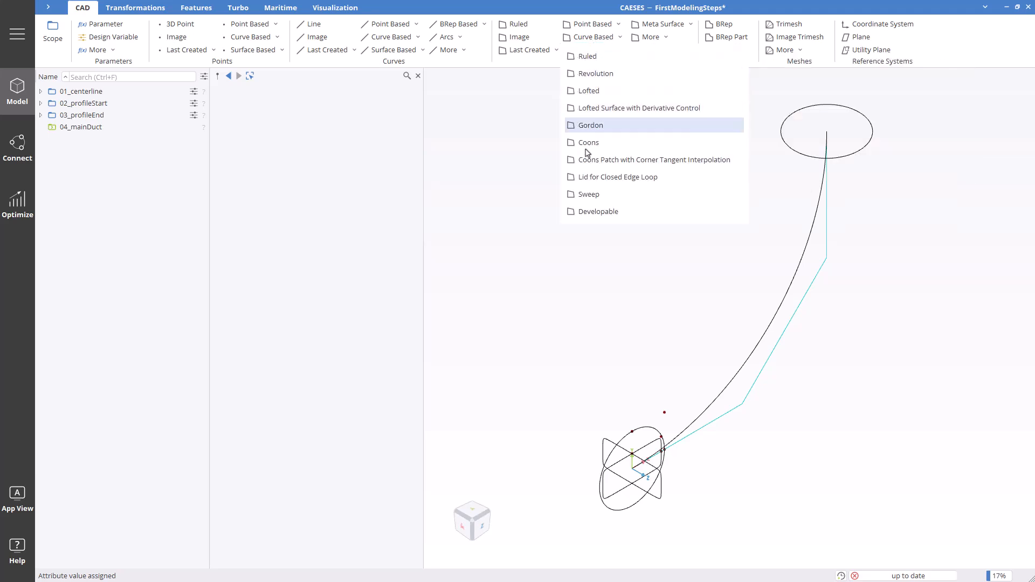
click(588, 194)
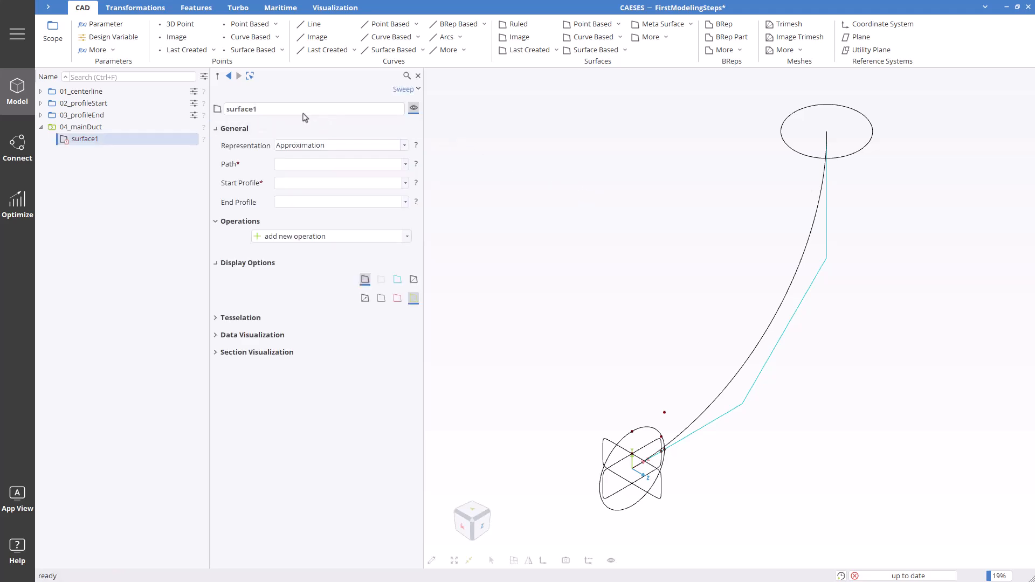
drag(264, 106, 231, 111)
text(duct)
key(Return)
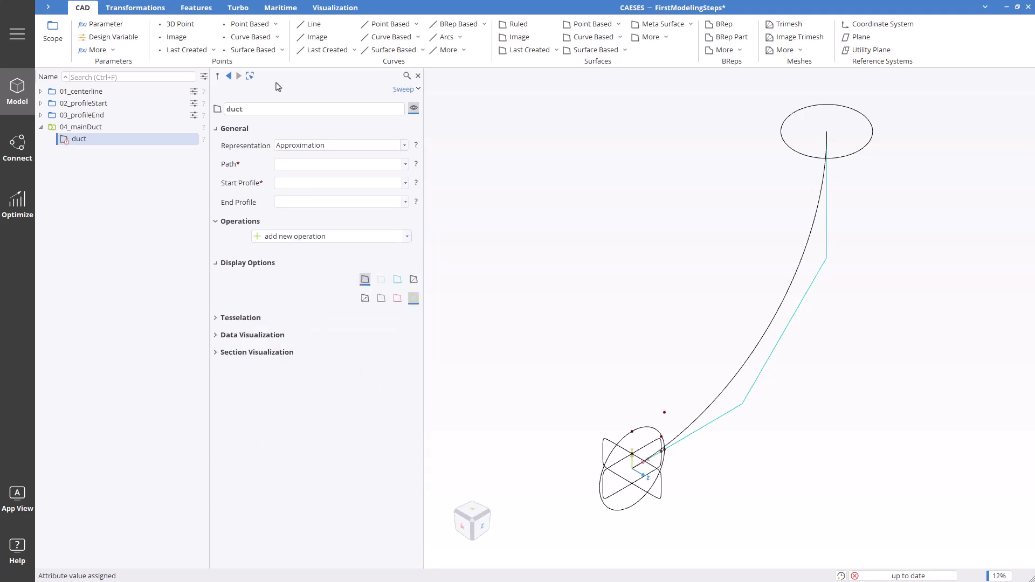
Expand the centerline and both profile scopes and set the duct surface's sweep path to the 01_centerline centerline.
click(42, 91)
click(41, 139)
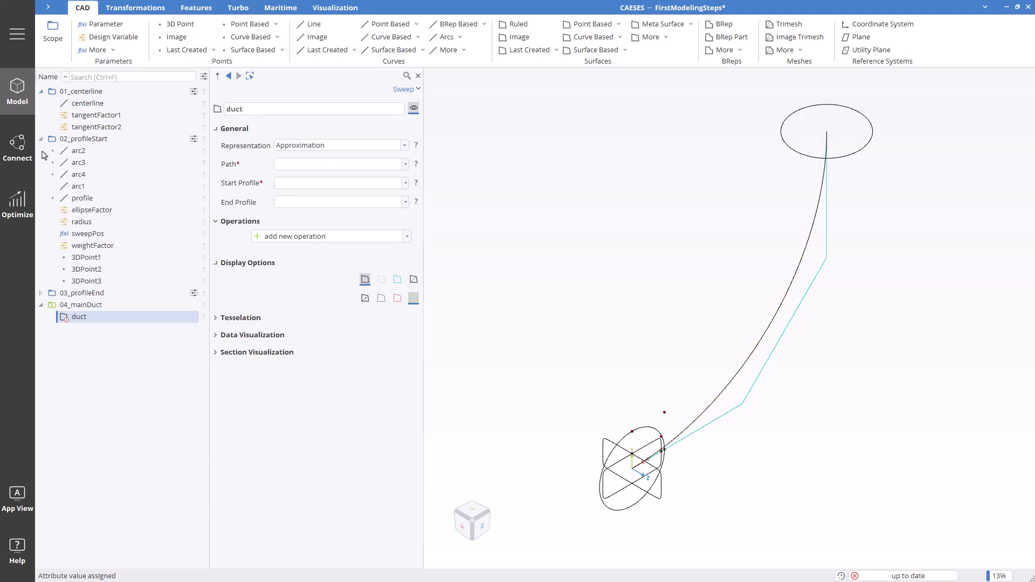
click(41, 293)
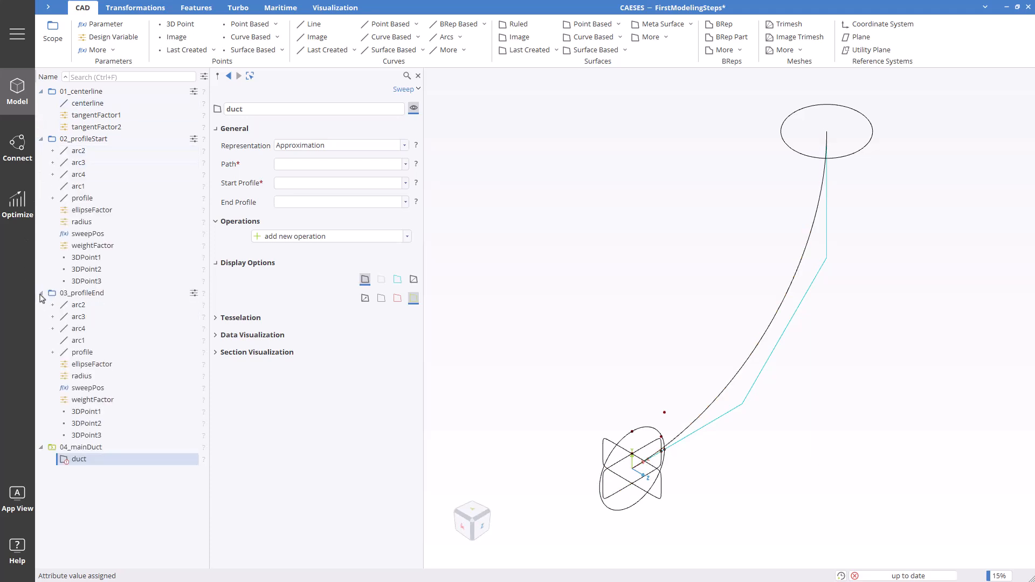
click(280, 164)
click(122, 106)
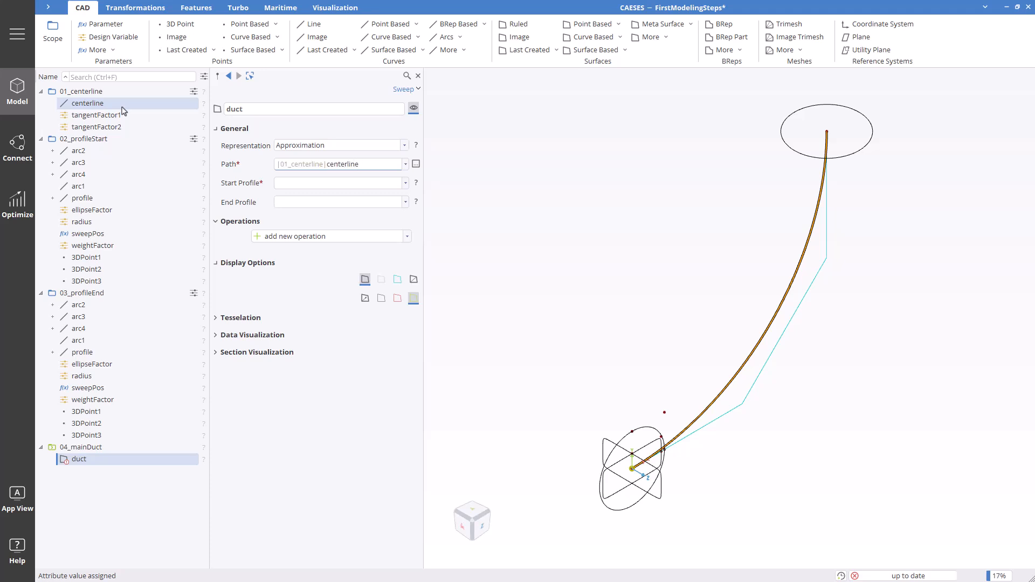
Assign the 02_profileStart profile as the duct's start profile and the 03_profileEnd profile as its end profile.
click(289, 185)
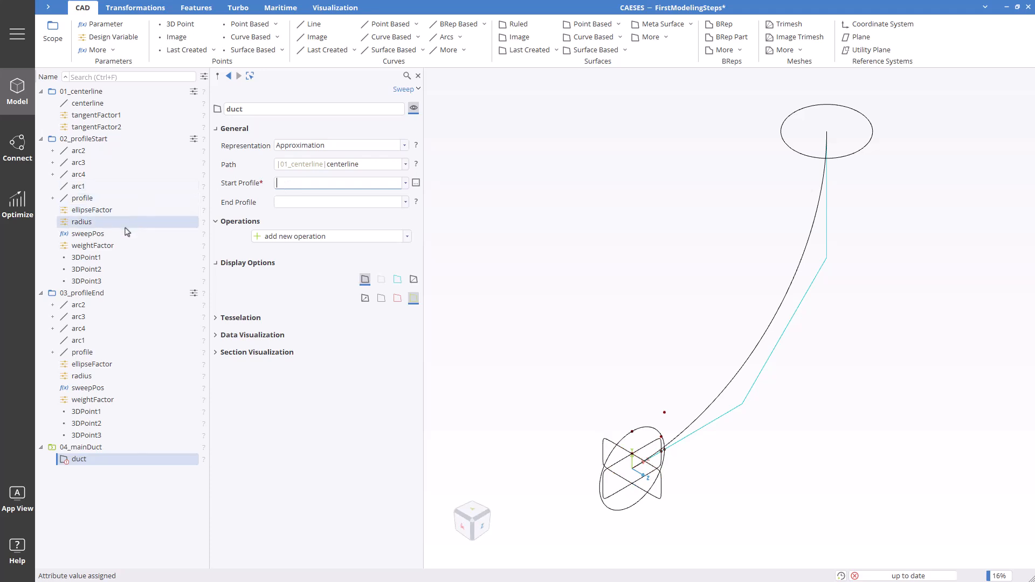
drag(125, 201, 296, 187)
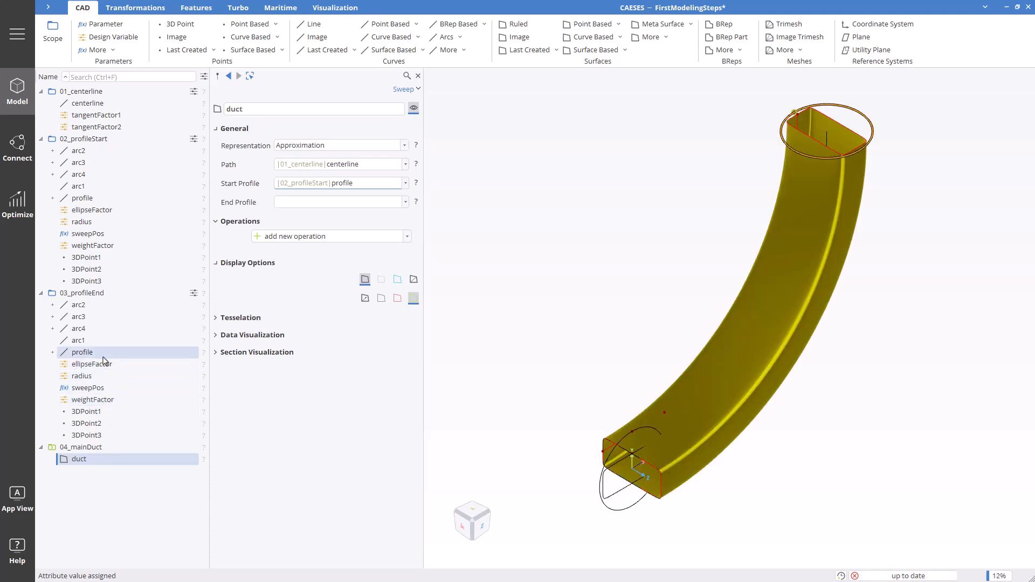
drag(101, 357, 301, 202)
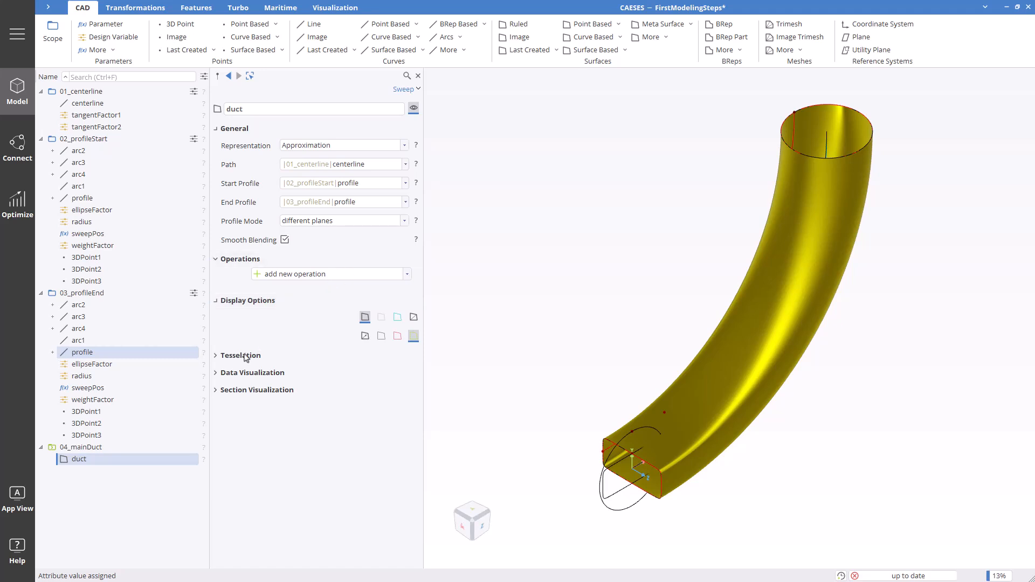
Create a BRep from the duct surface and name it ductClosed.
click(139, 461)
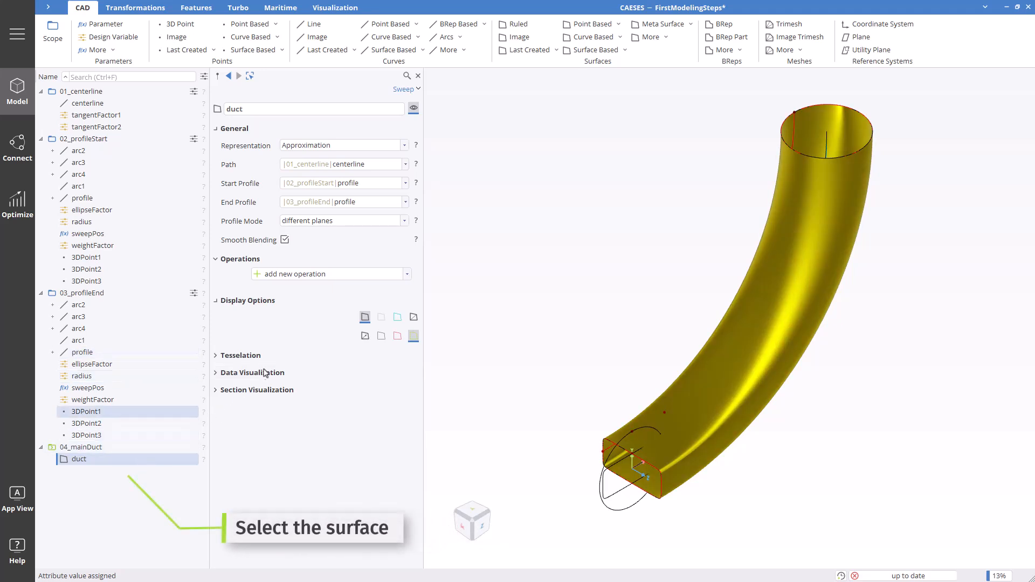
click(720, 26)
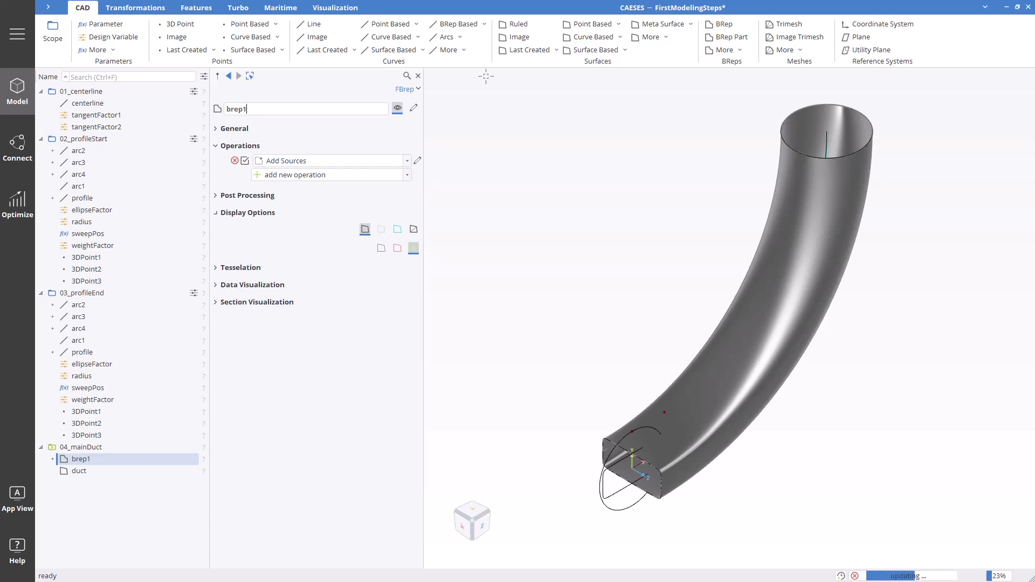
drag(284, 111, 224, 110)
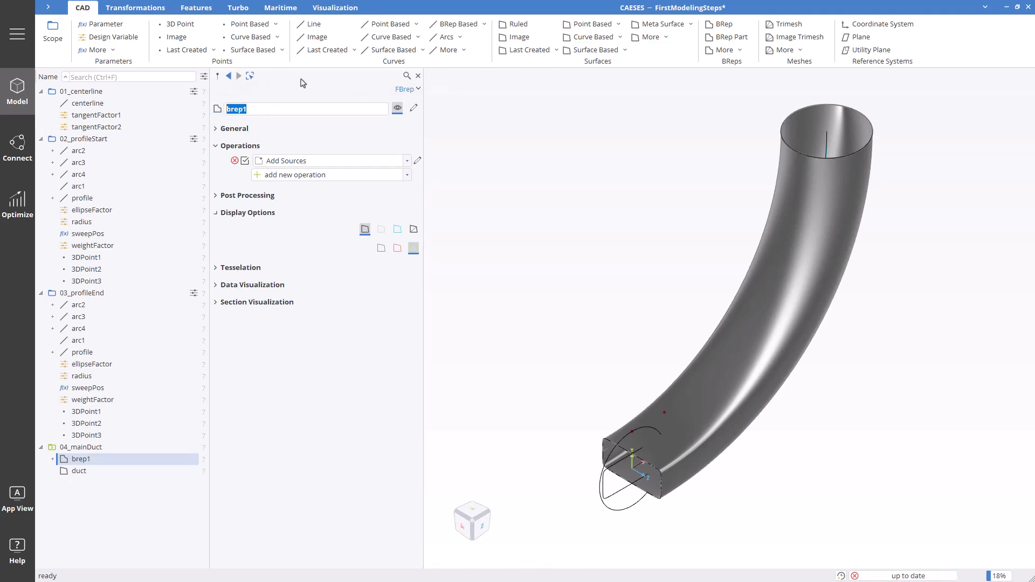
text(duct)
key(Return)
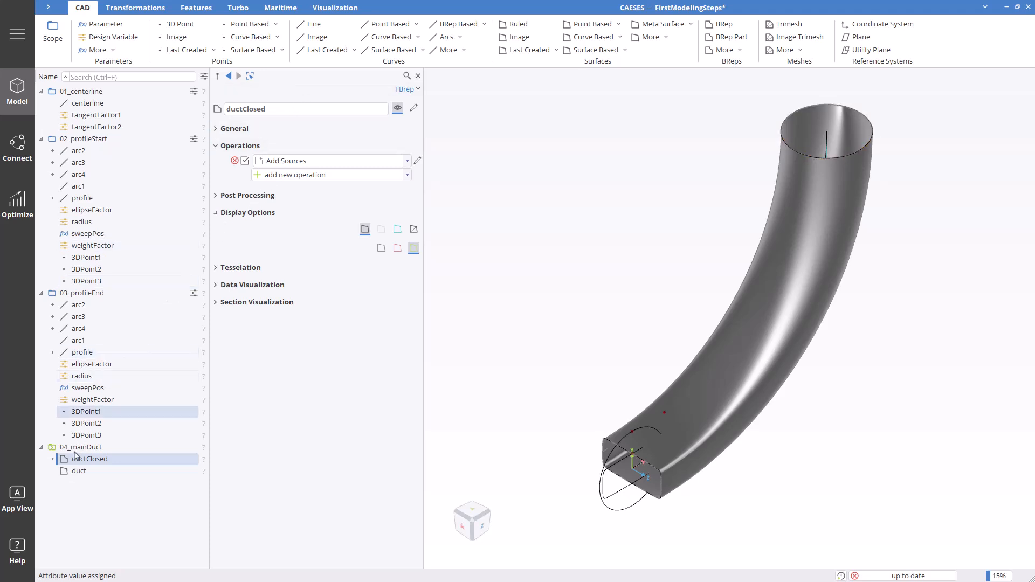
Hide the duct surface in the 04_mainDuct scope and clear the selection.
ctrl+click(64, 474)
click(63, 472)
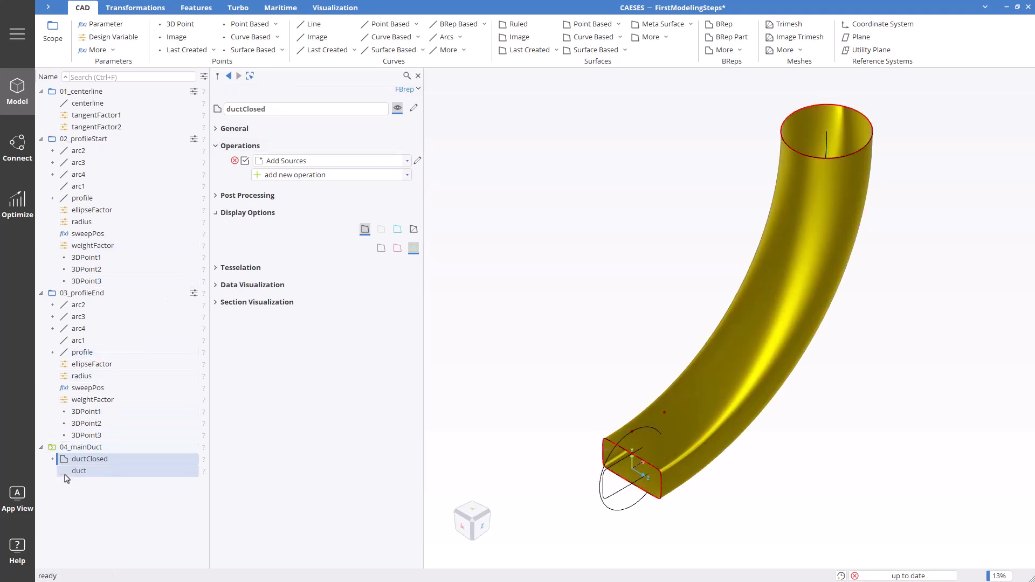
click(101, 499)
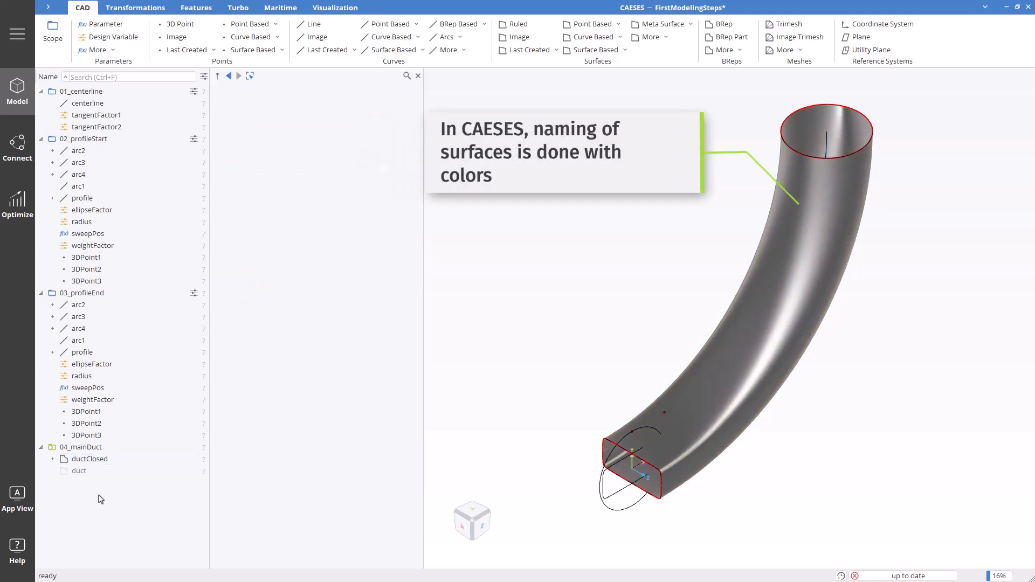
Create a new white color named ductWall for the sources in ductClosed's Add Sources operation.
click(106, 461)
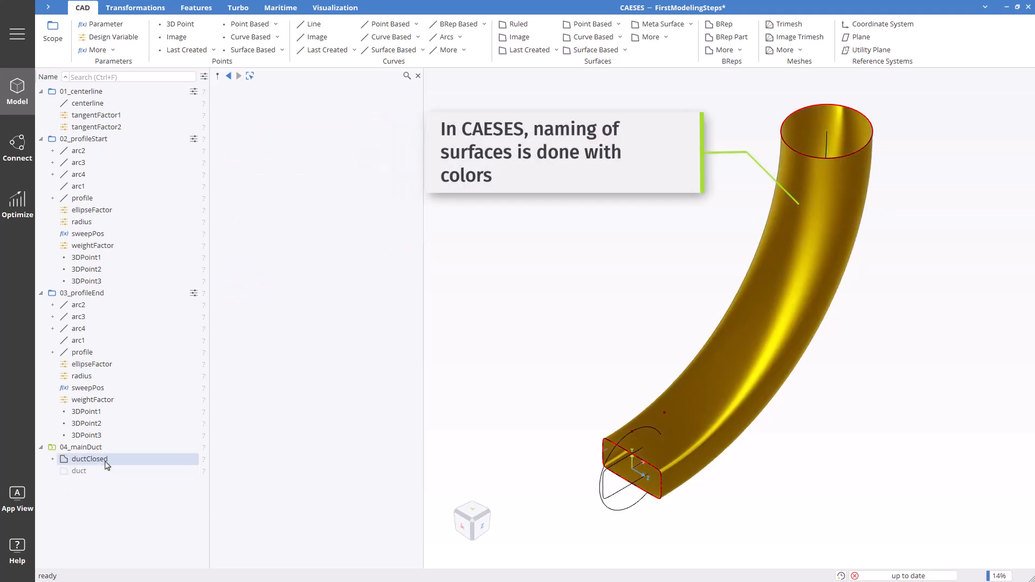
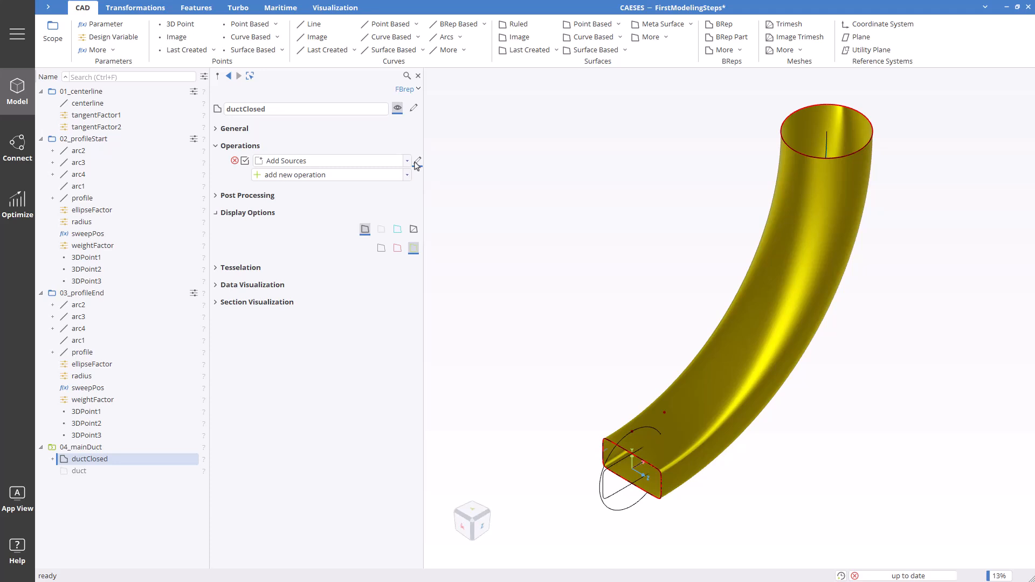
click(416, 162)
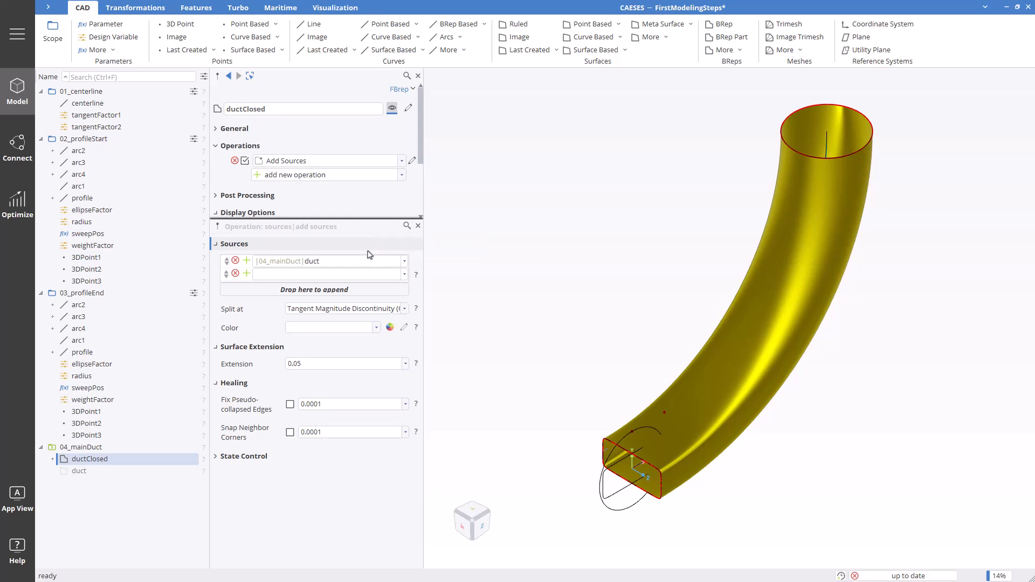
click(390, 329)
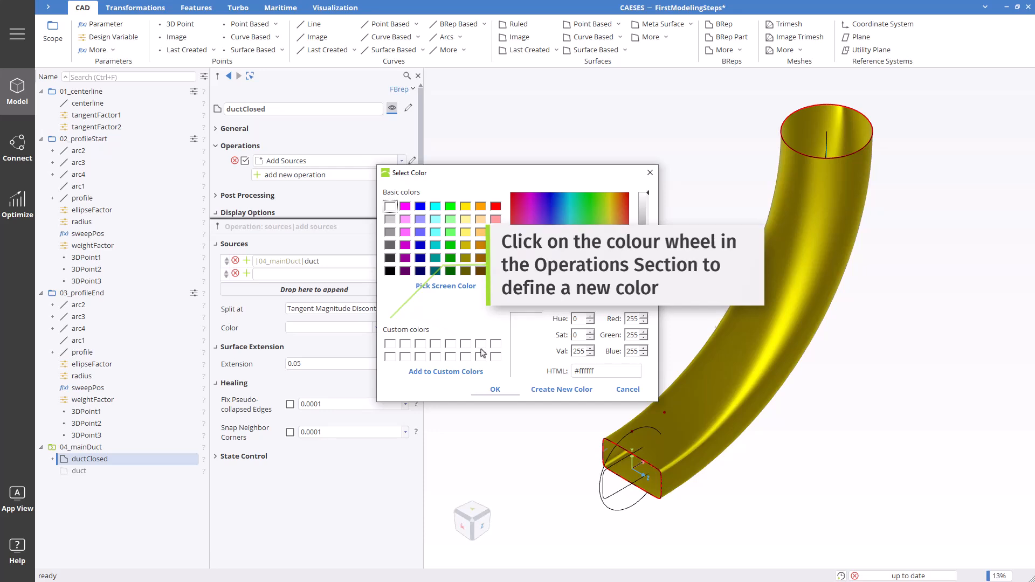
click(541, 396)
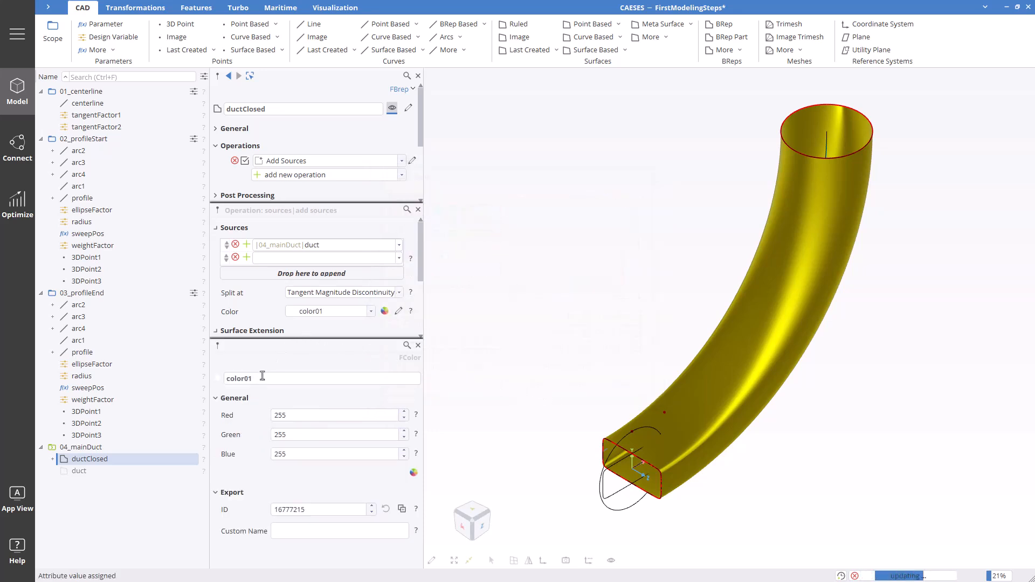
double_click(241, 379)
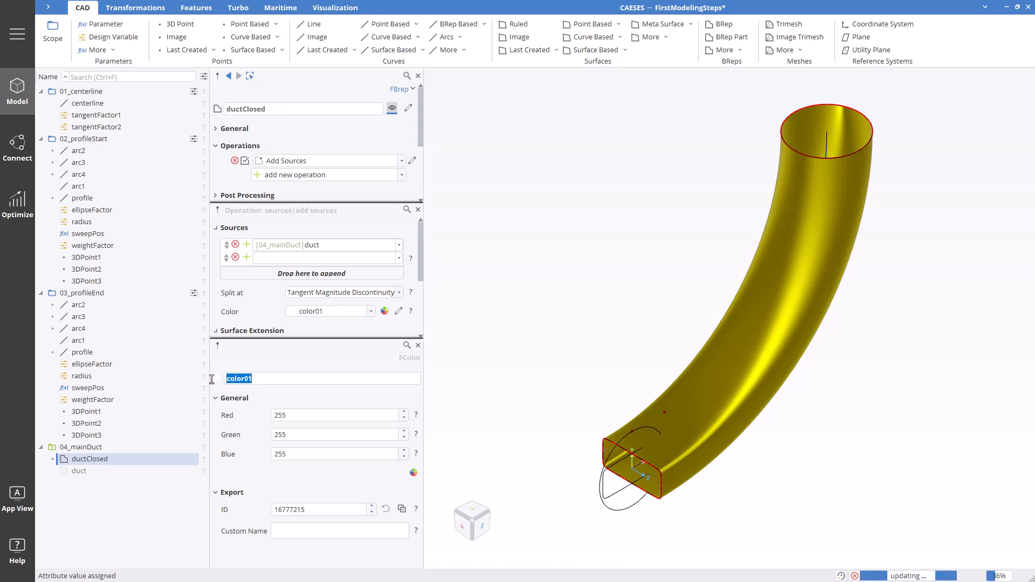
text(ductWall)
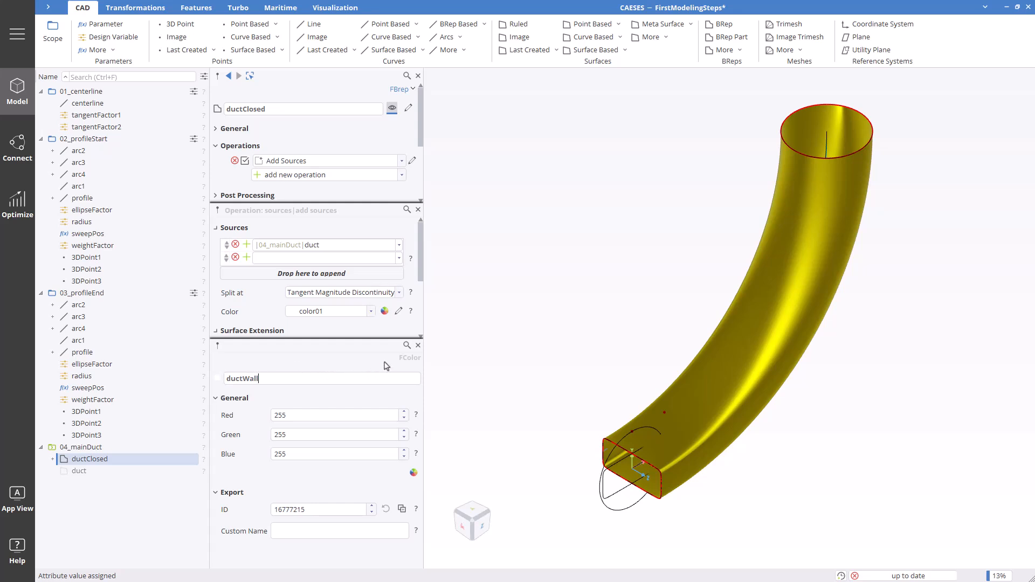
key(Return)
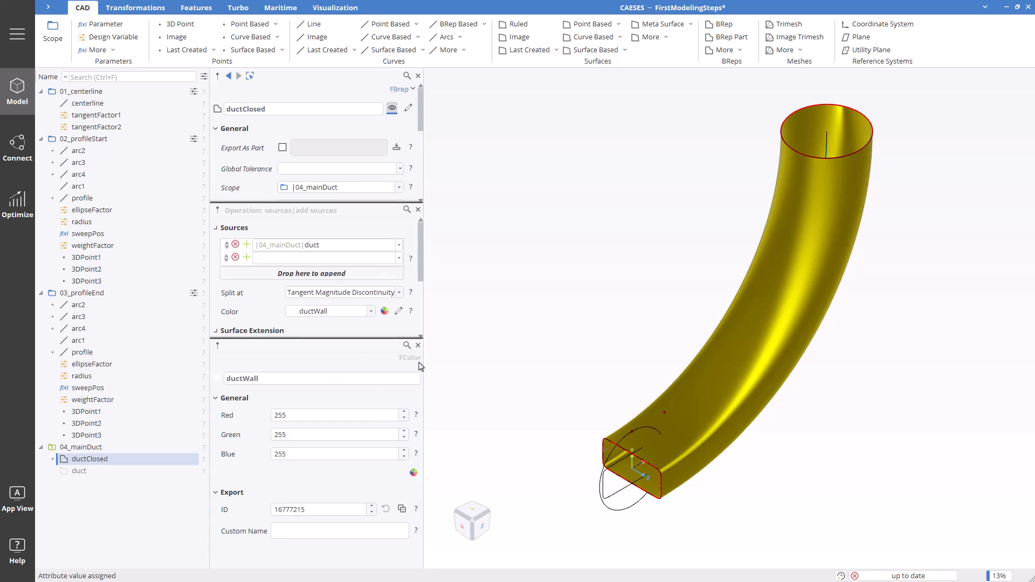
click(418, 346)
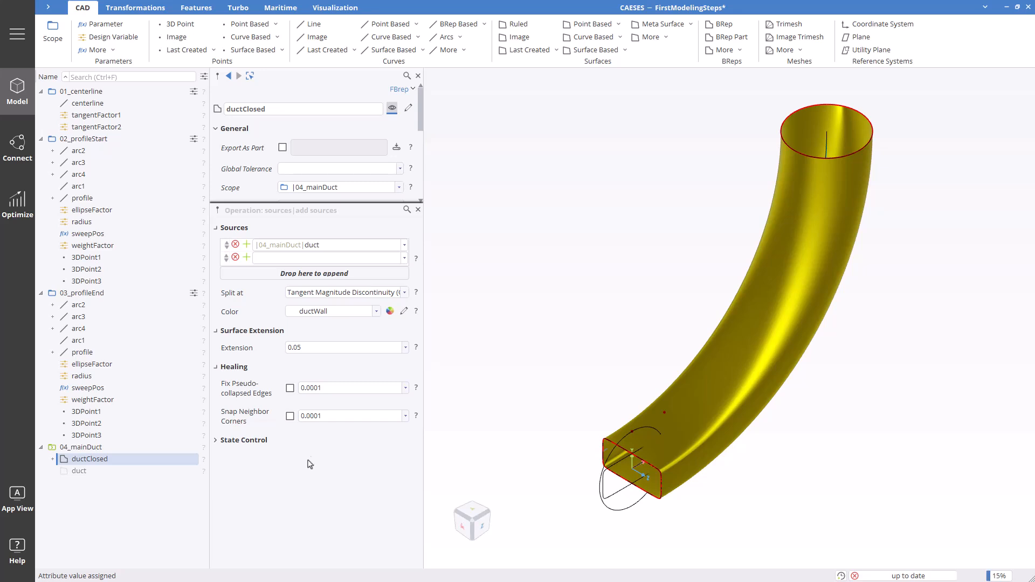
Add a Faces from Planar Curves operation to ductClosed with the 02_profileStart profile as its source.
click(419, 210)
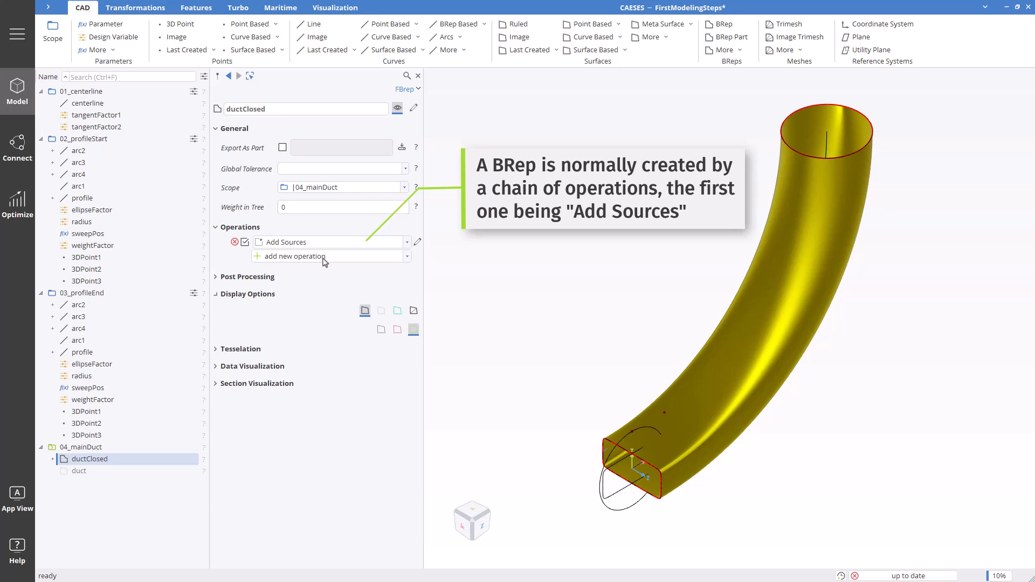
click(325, 259)
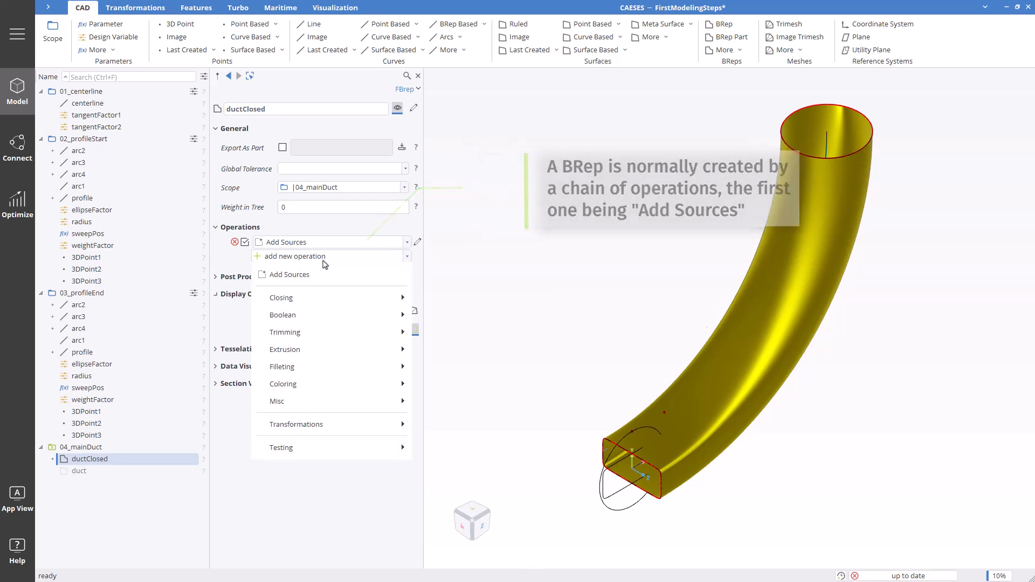
mouse_move(326, 303)
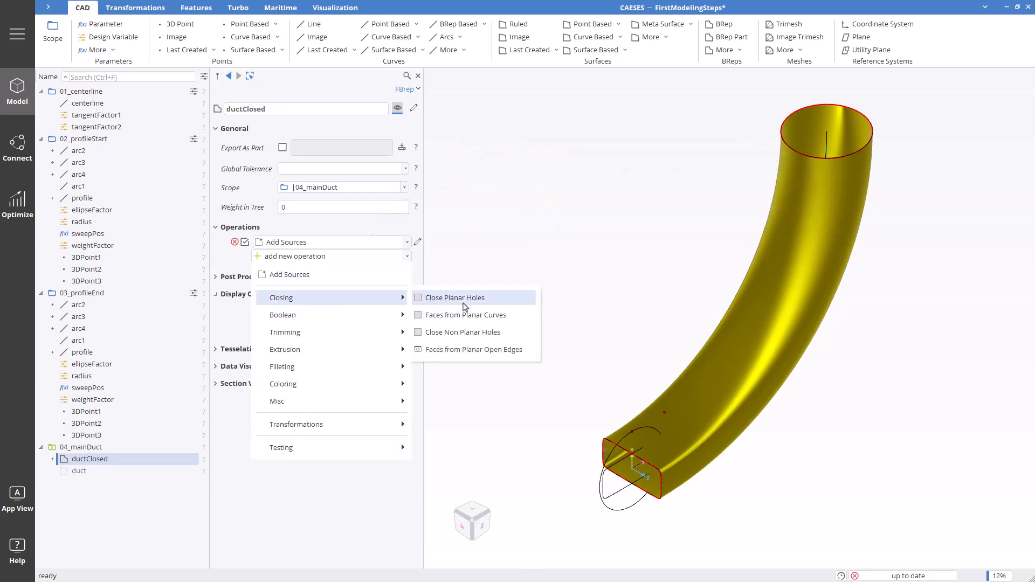
click(466, 317)
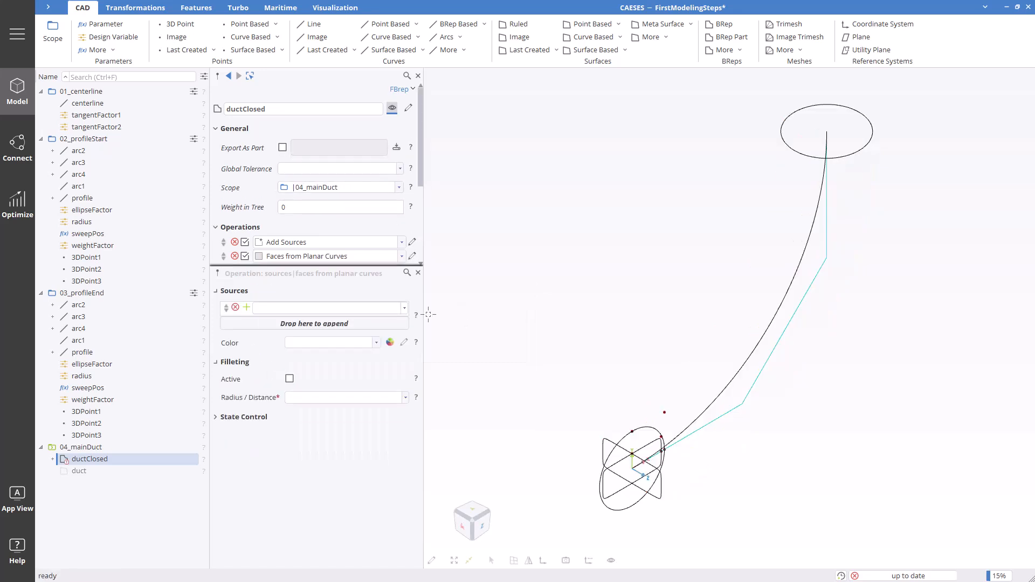
click(309, 308)
click(106, 203)
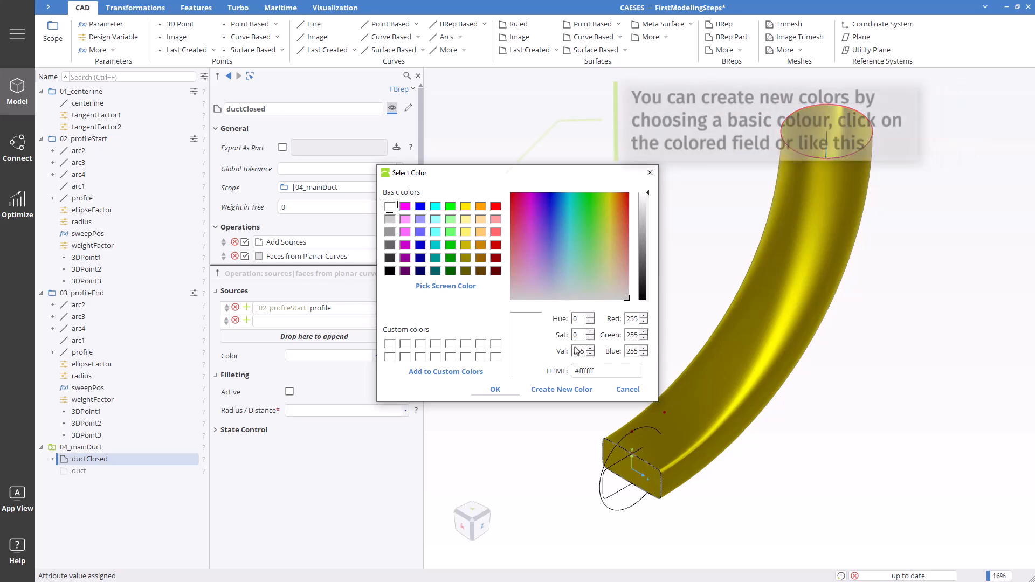
Create a new color #82dc0f named ductInlet for the start profile's face operation and clear the selection.
drag(594, 372, 575, 372)
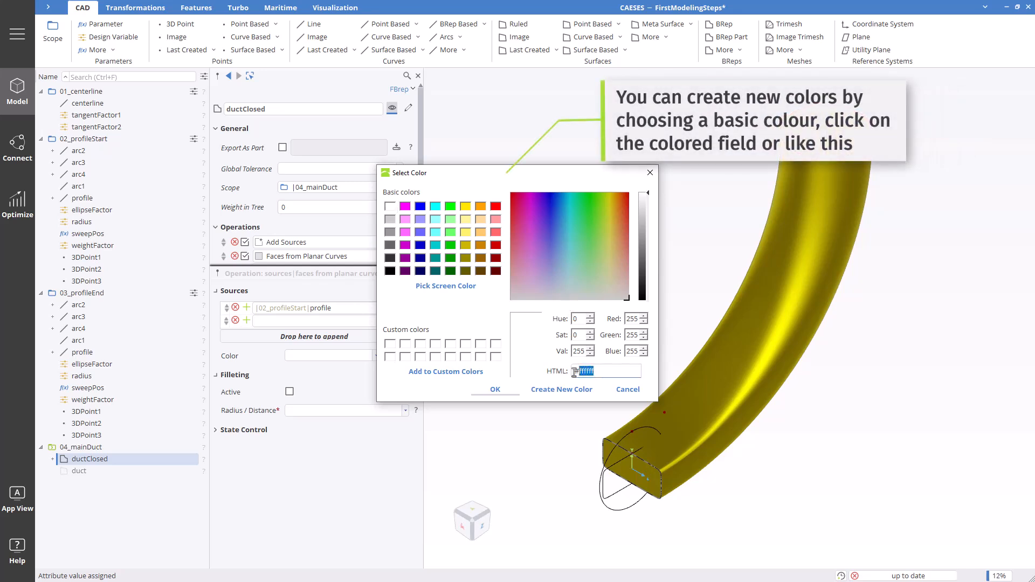
text(82dc)
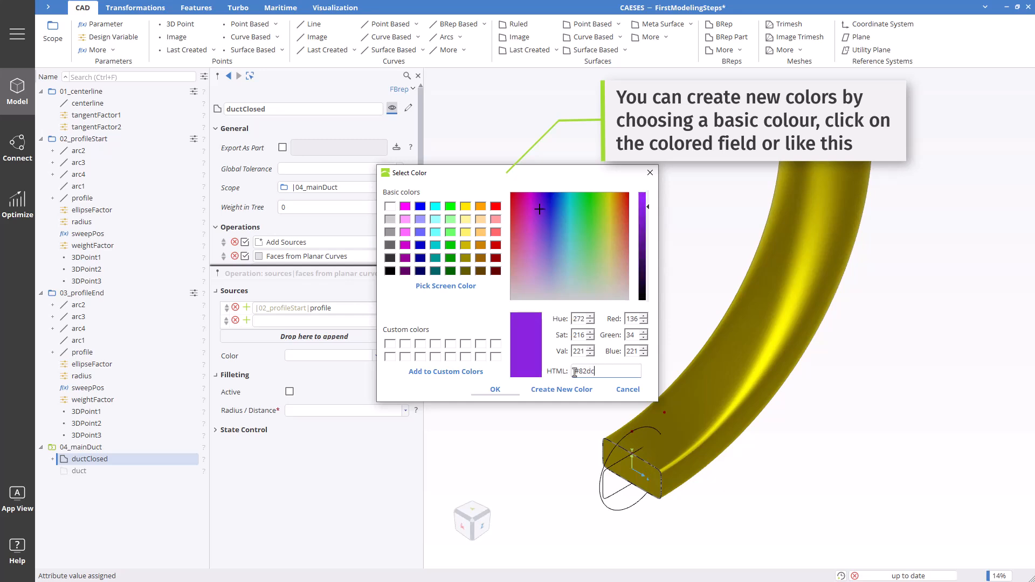
text(0f)
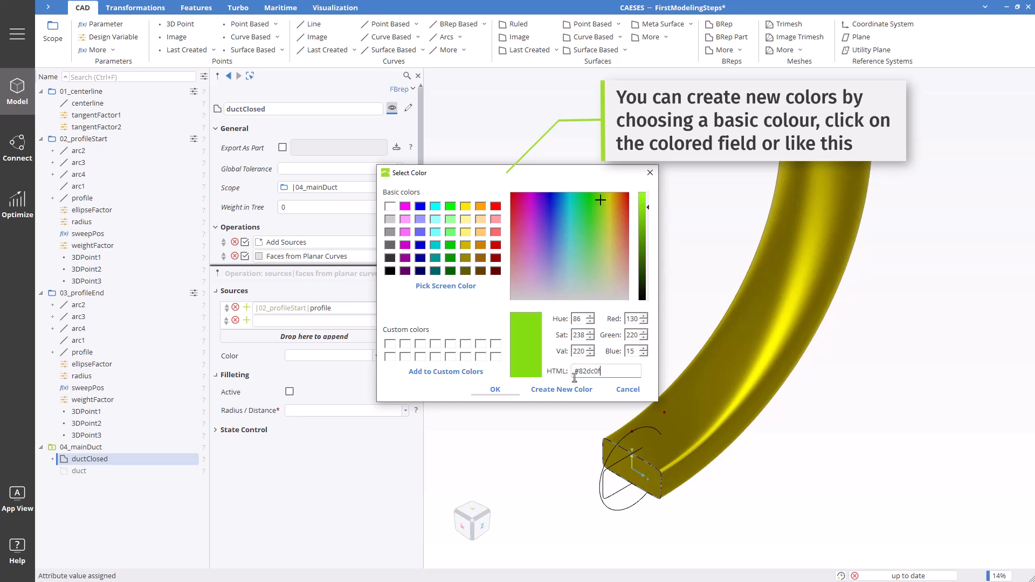
click(568, 394)
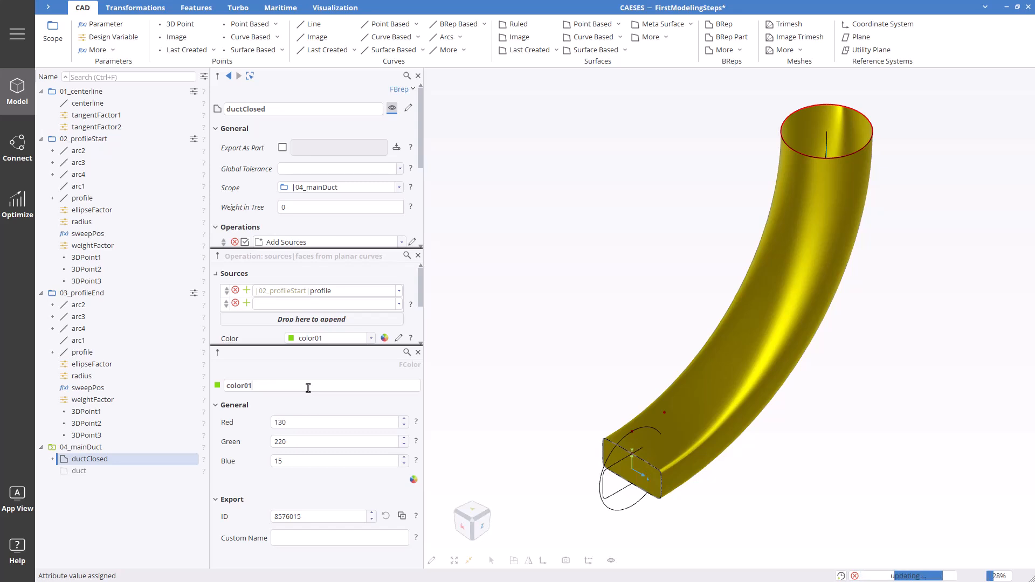
drag(280, 386, 216, 387)
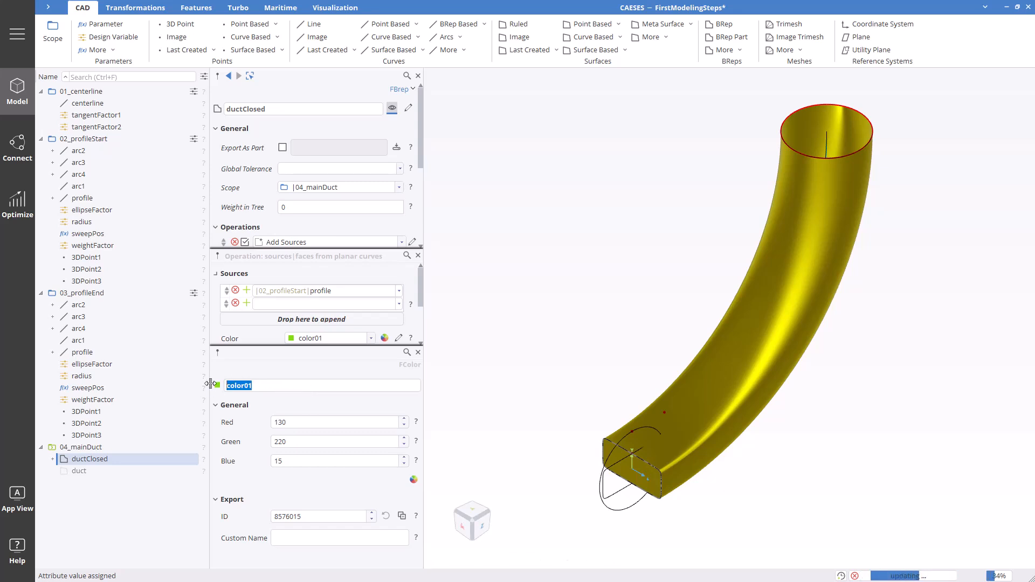
text(ductInlet)
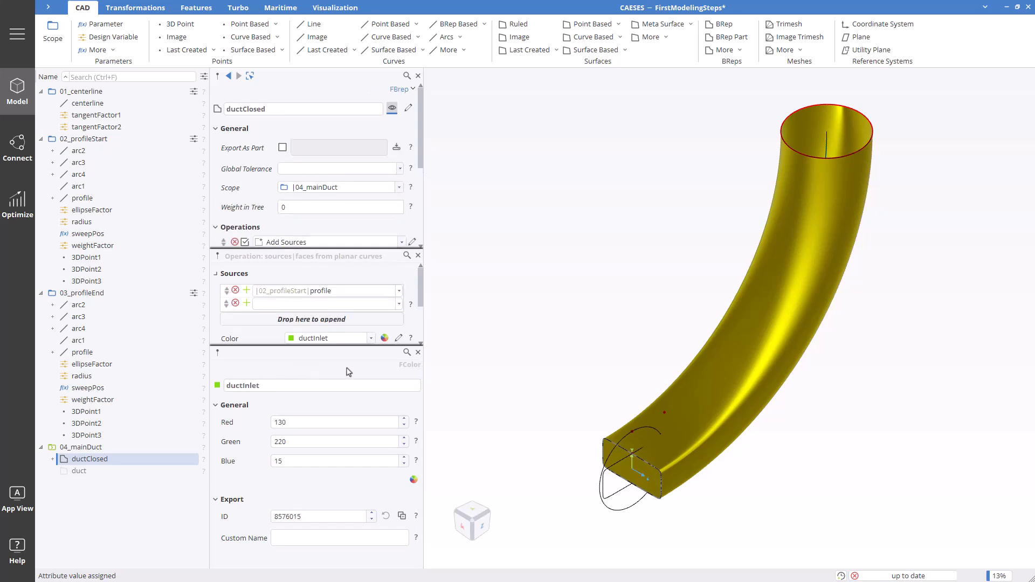
click(419, 353)
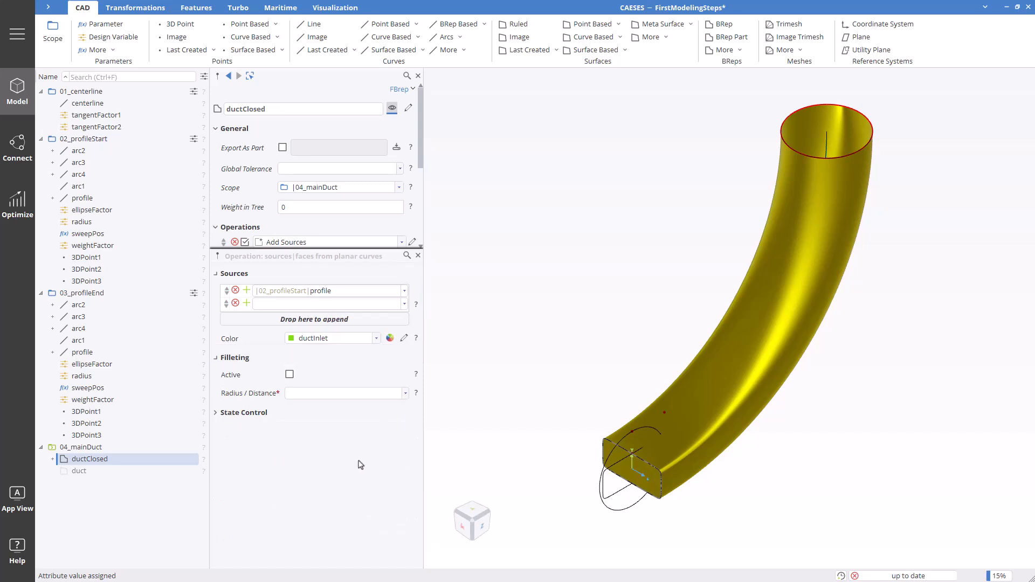
click(480, 402)
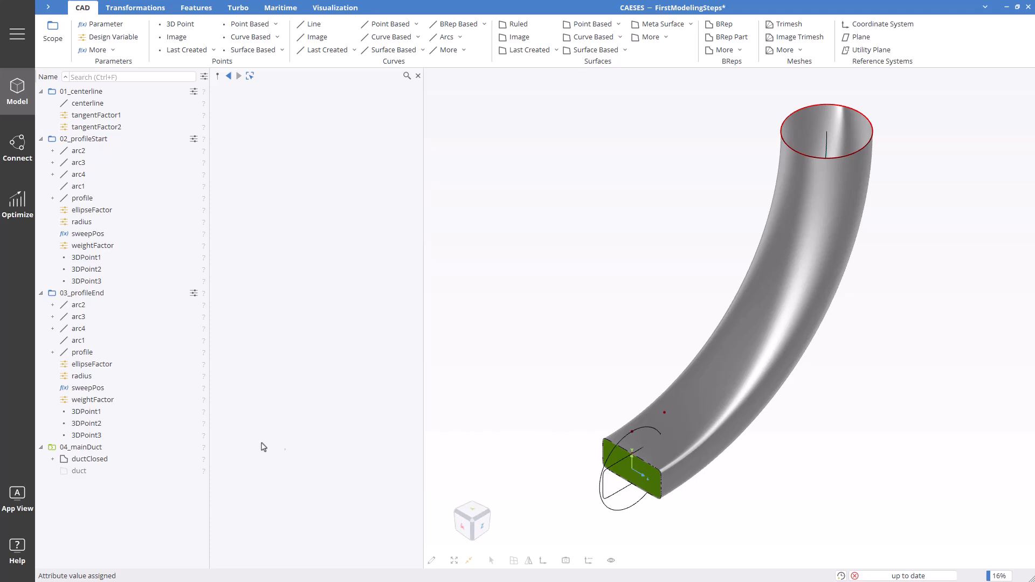
Add a second Faces from Planar Curves operation to ductClosed with the 03_profileEnd profile as its source.
click(99, 465)
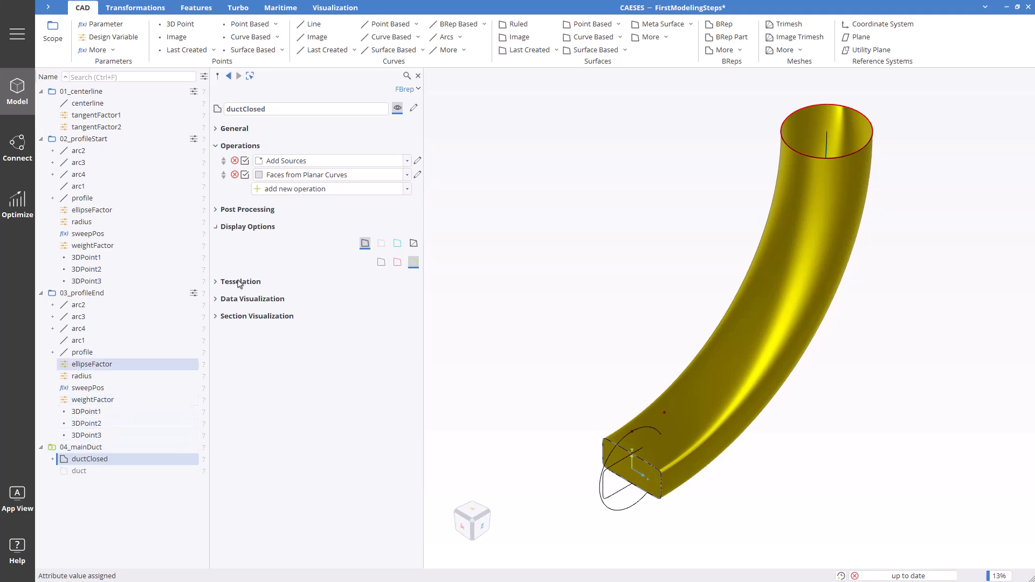
click(295, 193)
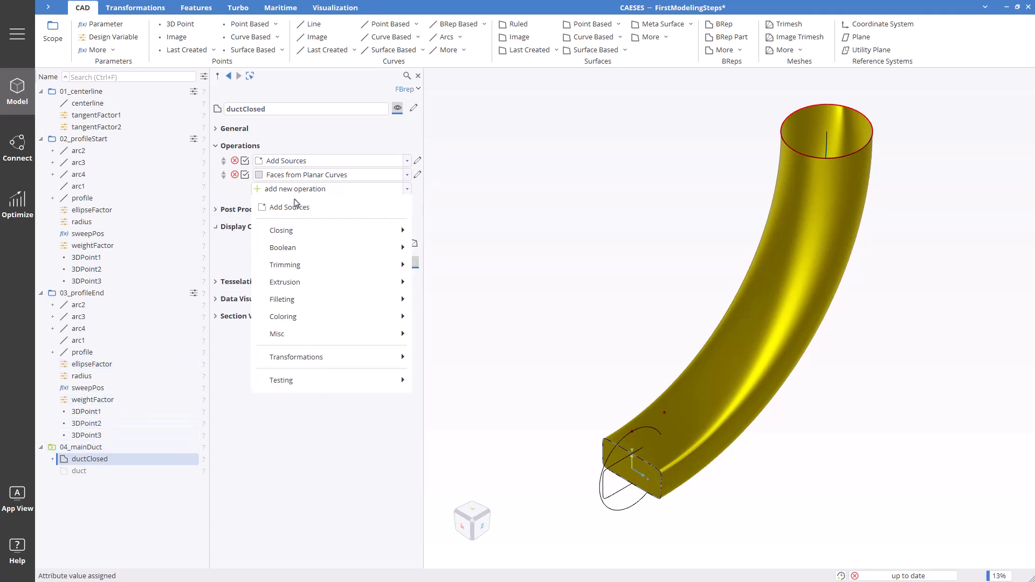
mouse_move(313, 233)
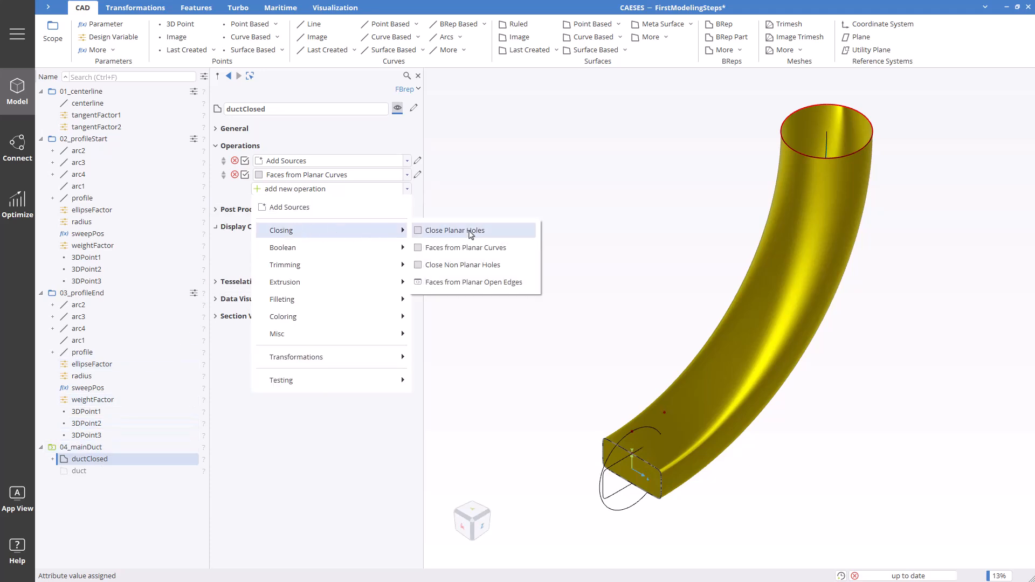
click(469, 249)
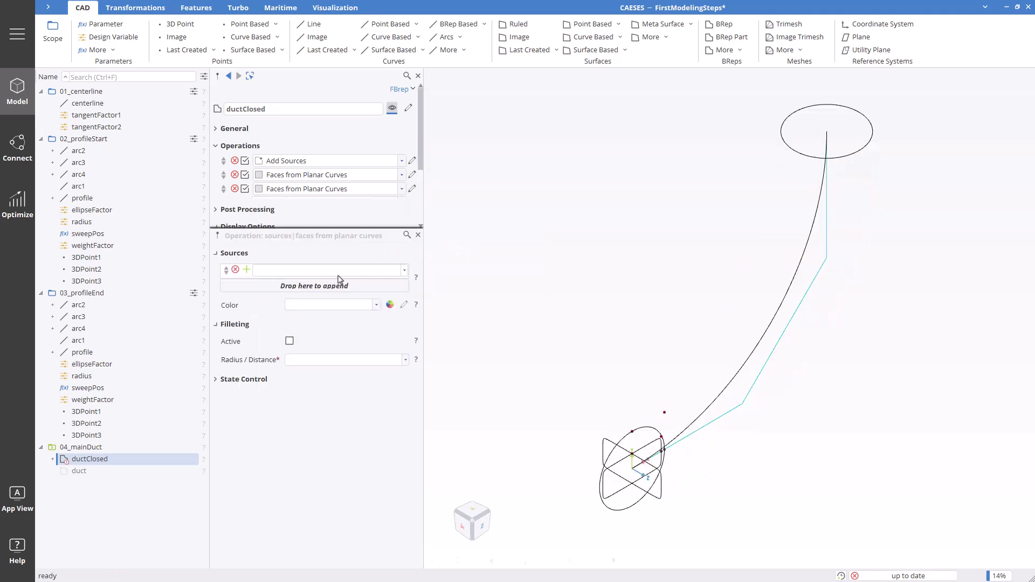
click(277, 270)
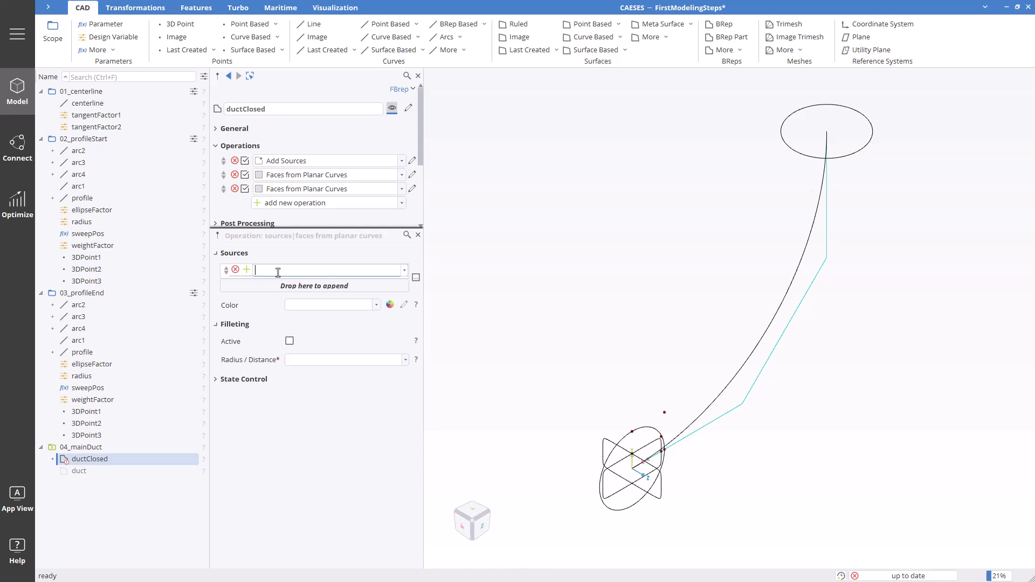
click(104, 359)
key(Return)
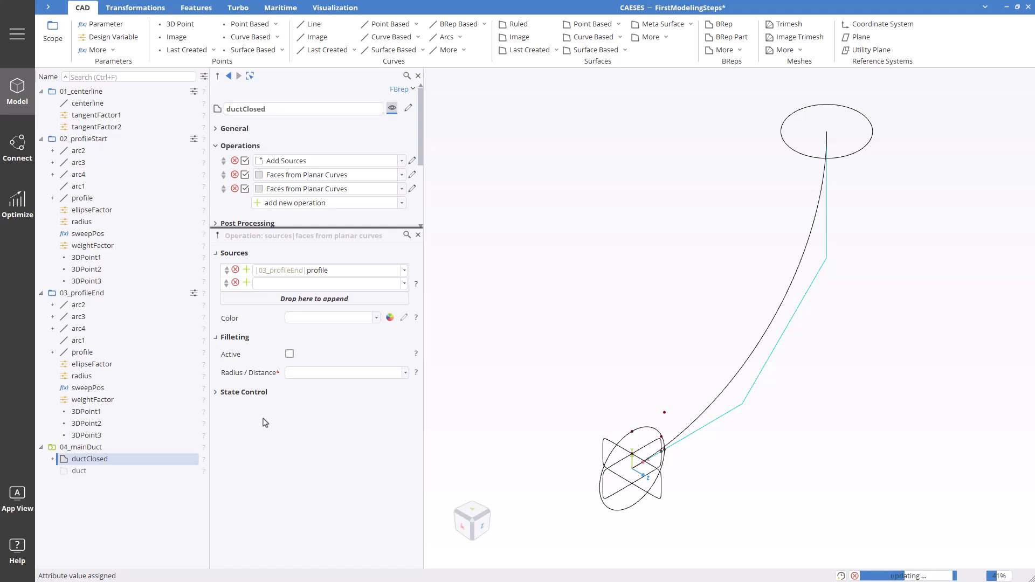
Create a new color #6495ed named ductOutlet for the end profile's face operation and clear the selection.
click(390, 319)
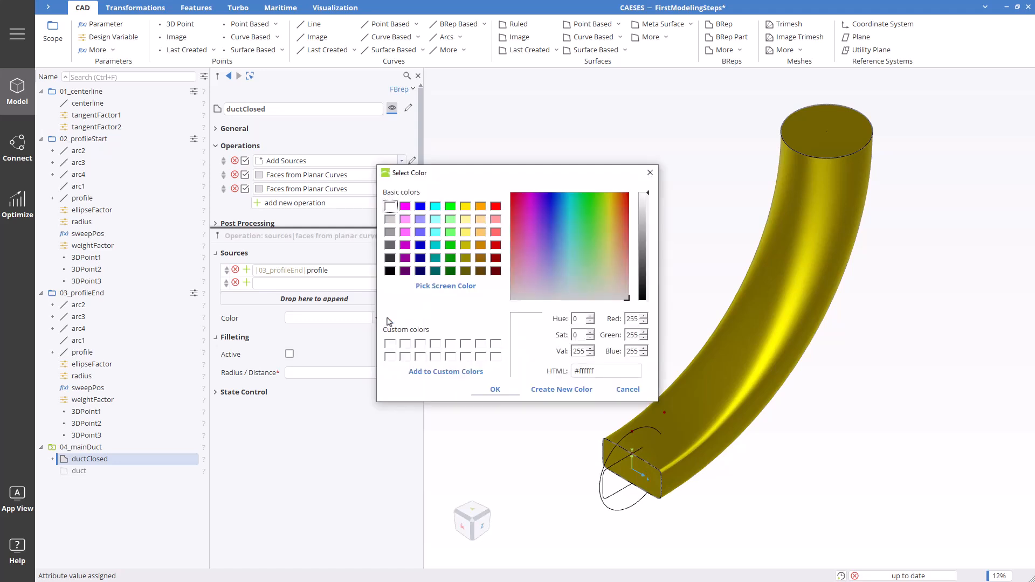
drag(615, 372, 579, 372)
text(649)
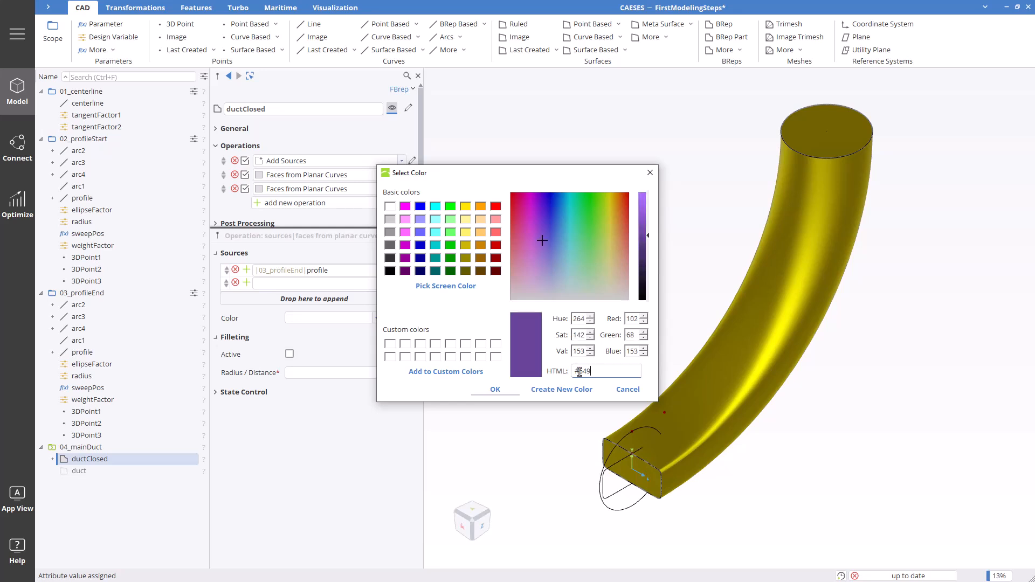
text(5ed)
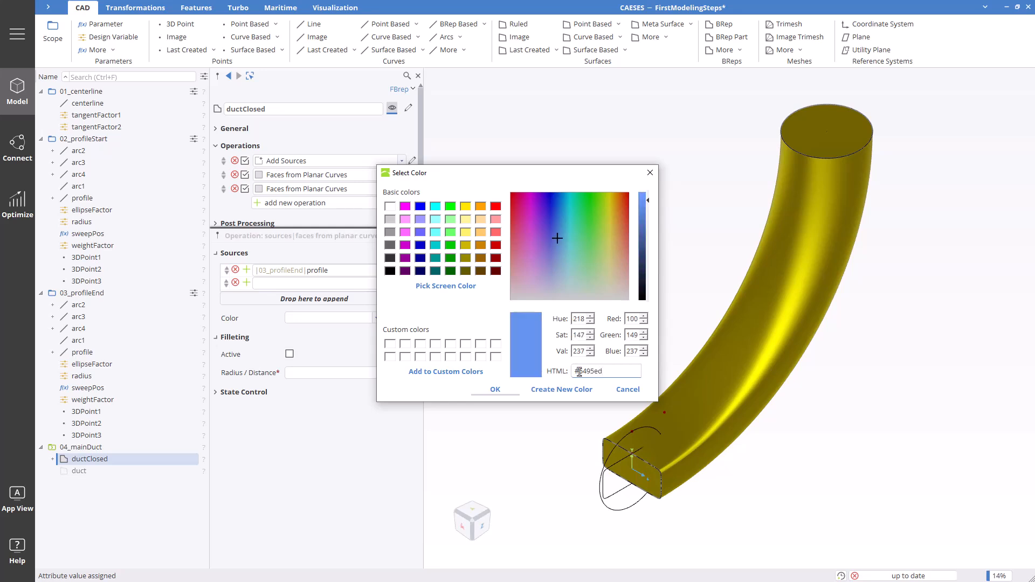
click(573, 395)
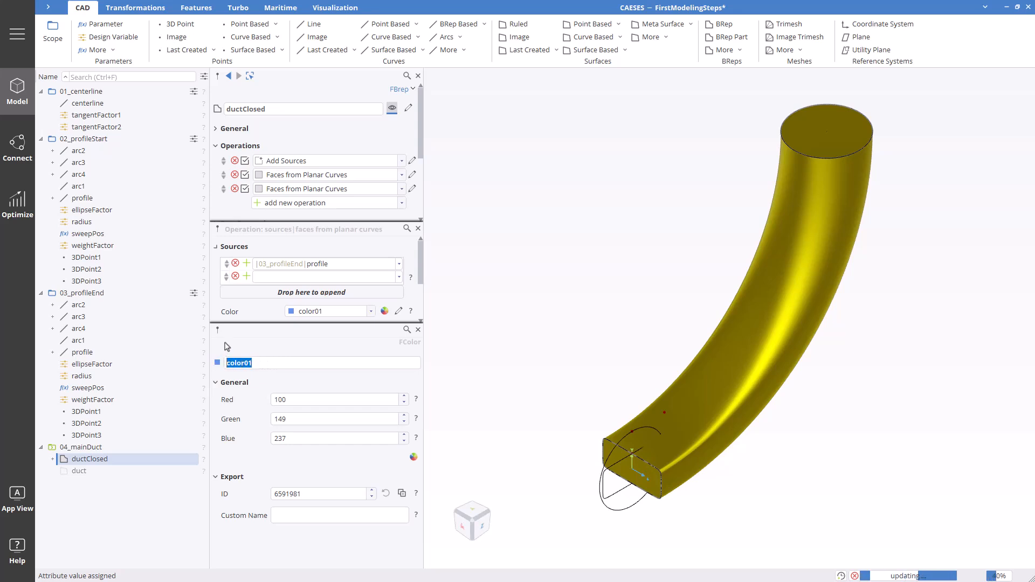
text(duc)
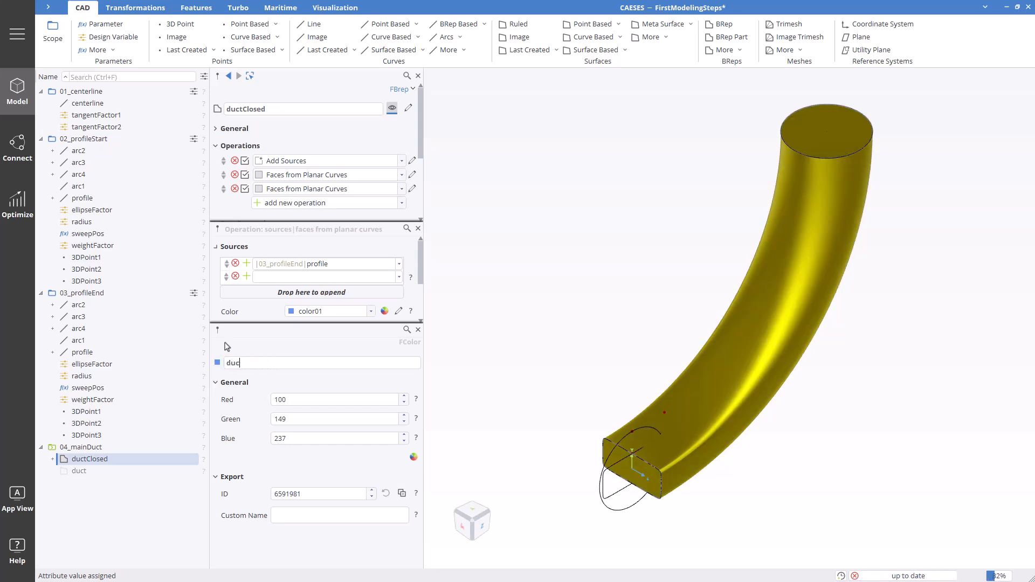
text(tOutlet)
key(Return)
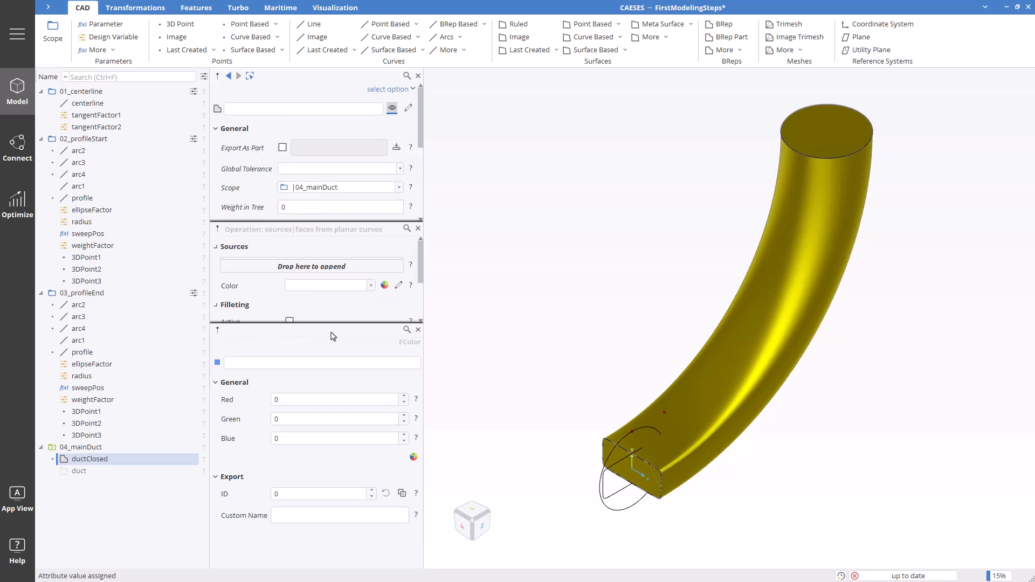
click(418, 331)
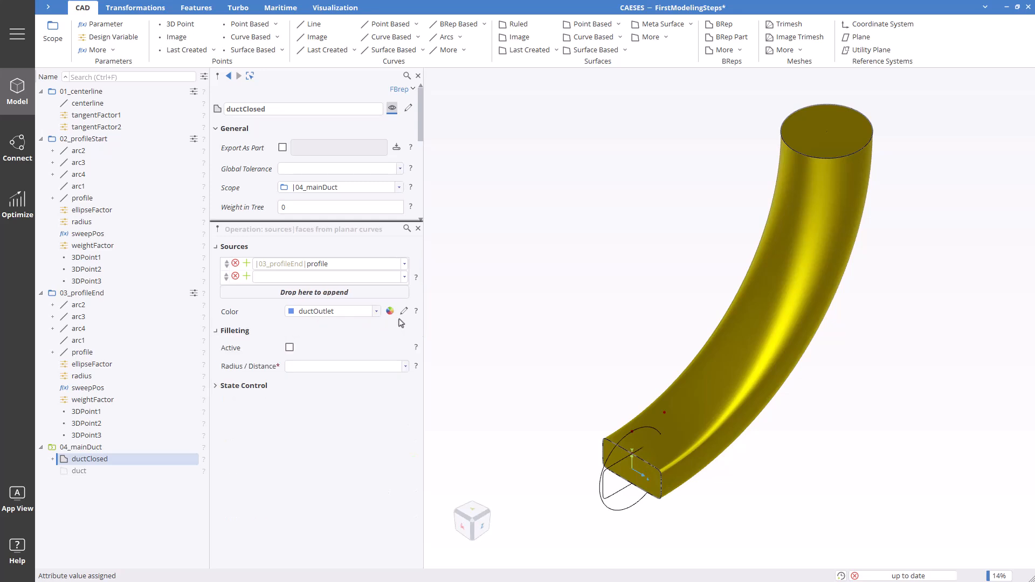
click(155, 519)
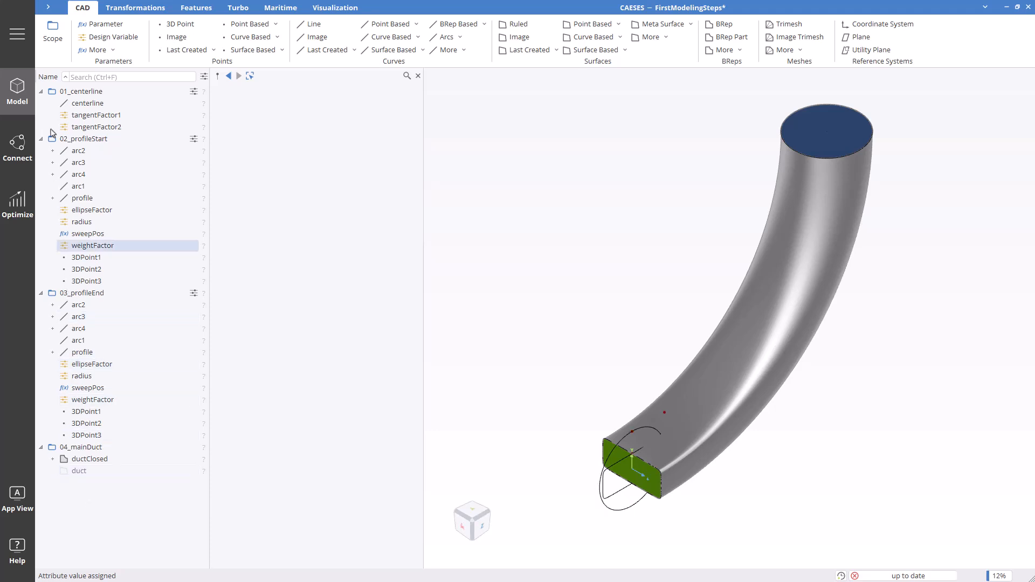
Create a new scope named 05_intakeCylinder and make it the active scope.
click(54, 32)
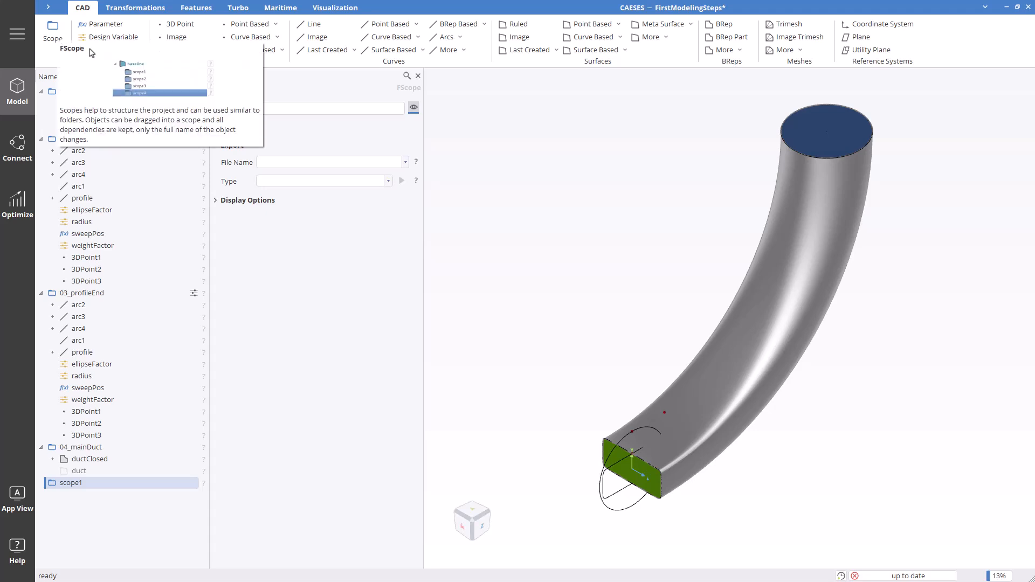
drag(256, 108, 221, 108)
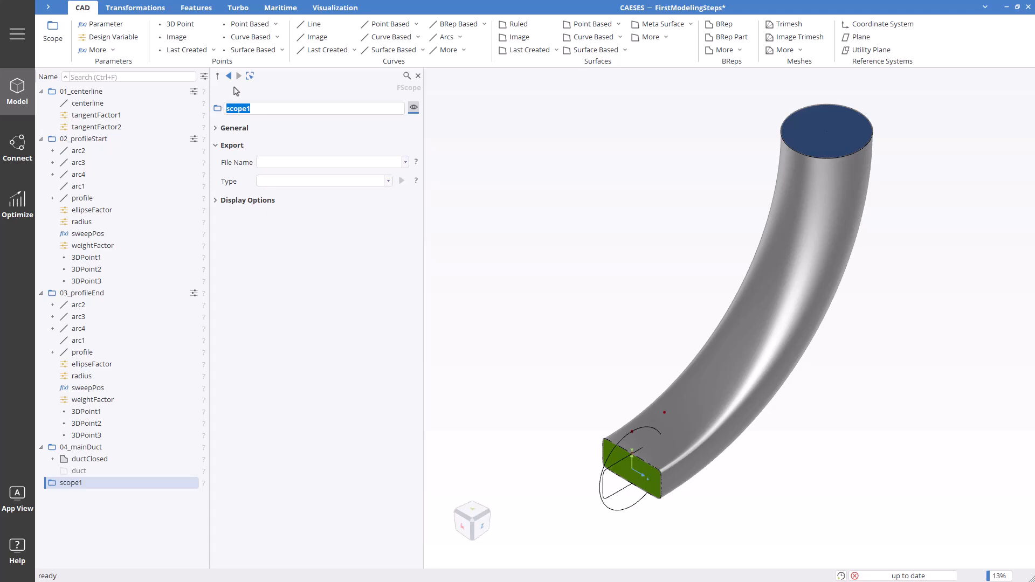
text(05_intakeCylinder)
key(Return)
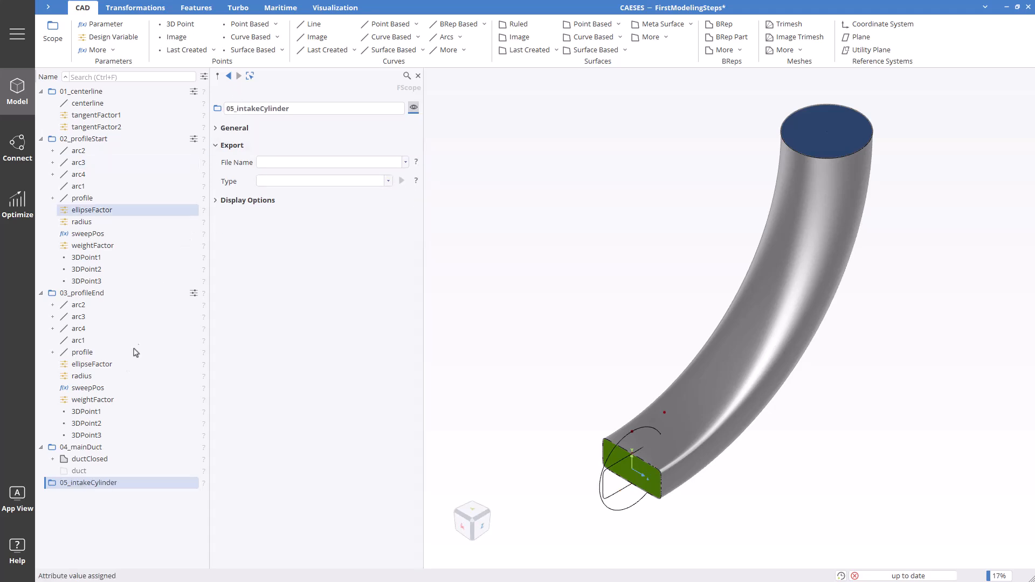
double_click(93, 488)
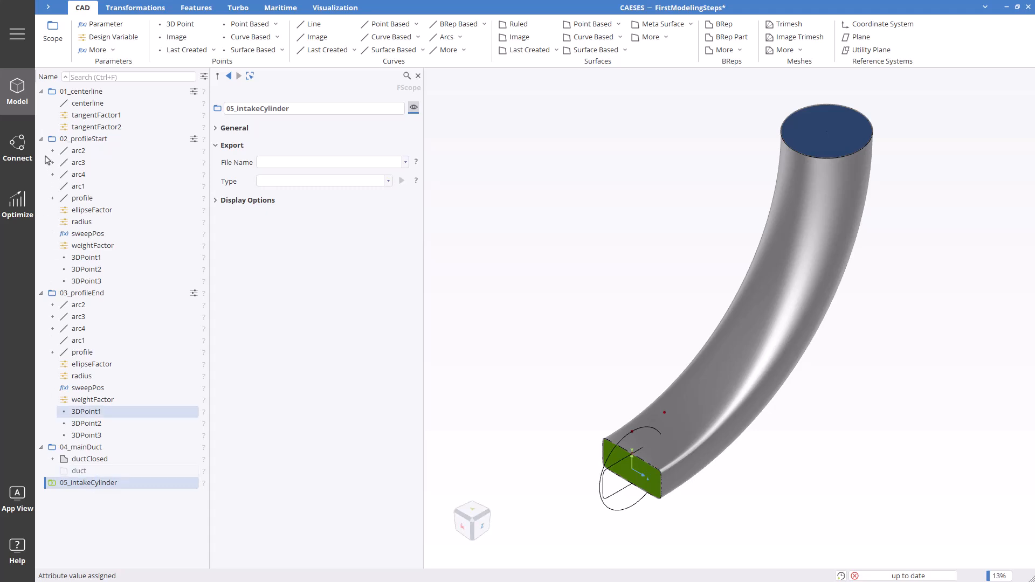
Collapse the 02_profileStart and 03_profileEnd scopes and hide both of them together with the 04_mainDuct scope.
click(41, 139)
click(41, 151)
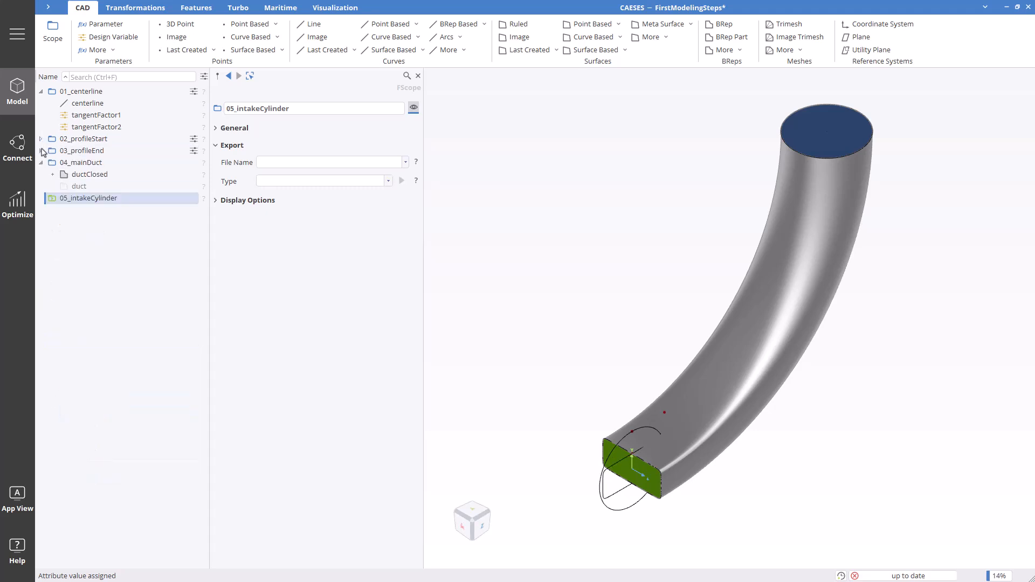
click(52, 139)
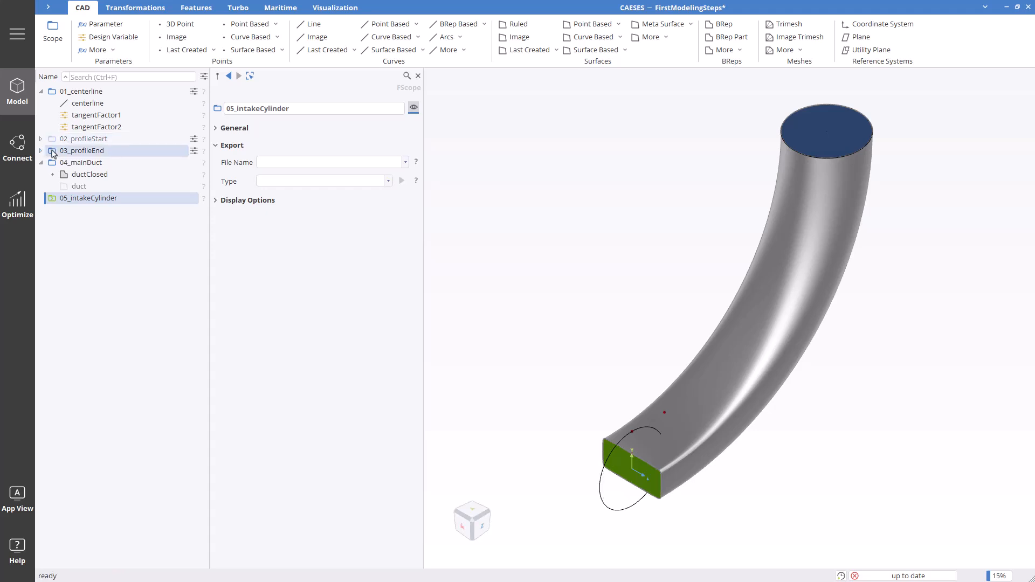
click(52, 151)
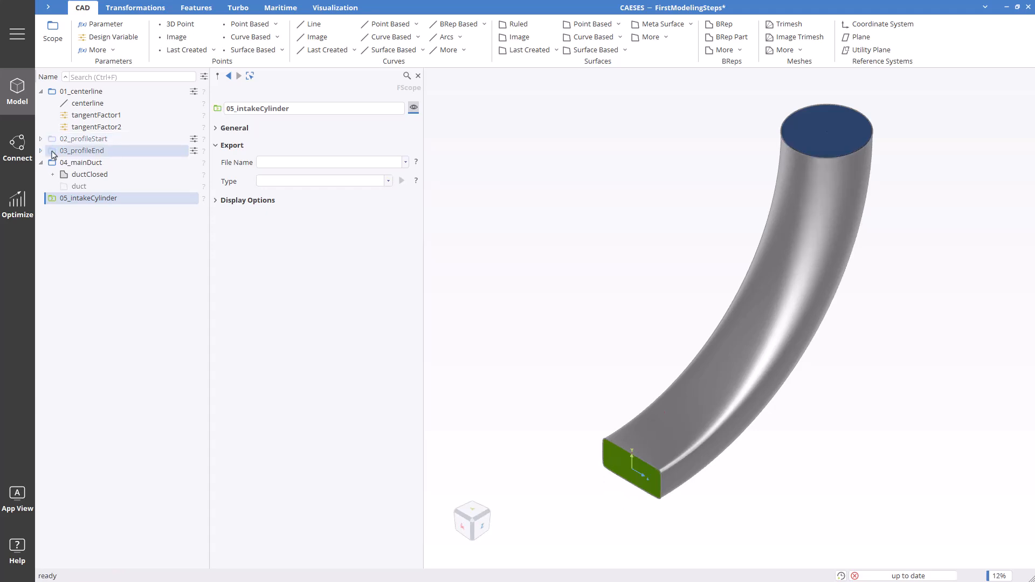
click(53, 163)
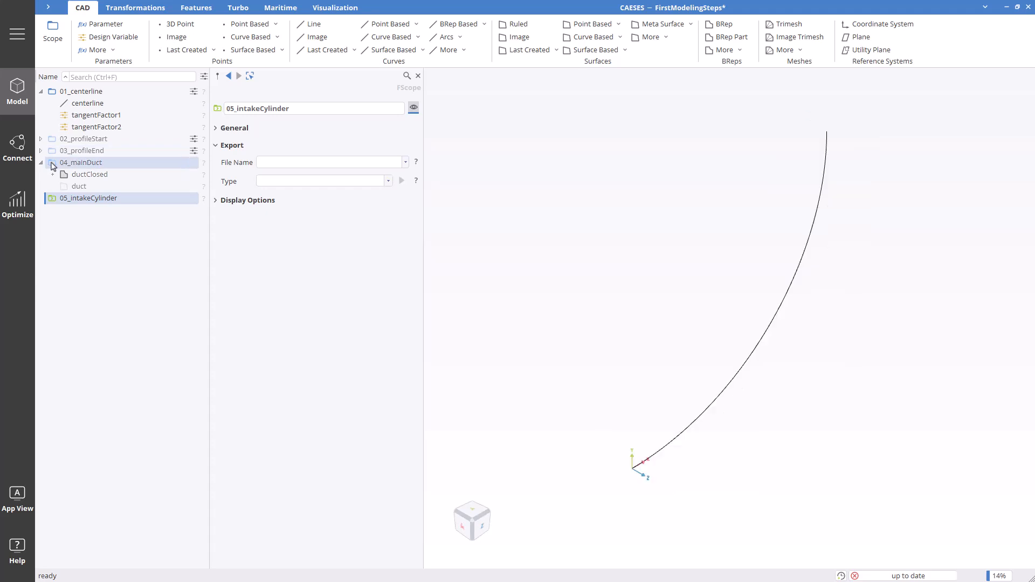
Create a Cylinder Domain BRep in the 05_intakeCylinder scope and name it intakeCylinder.
click(721, 51)
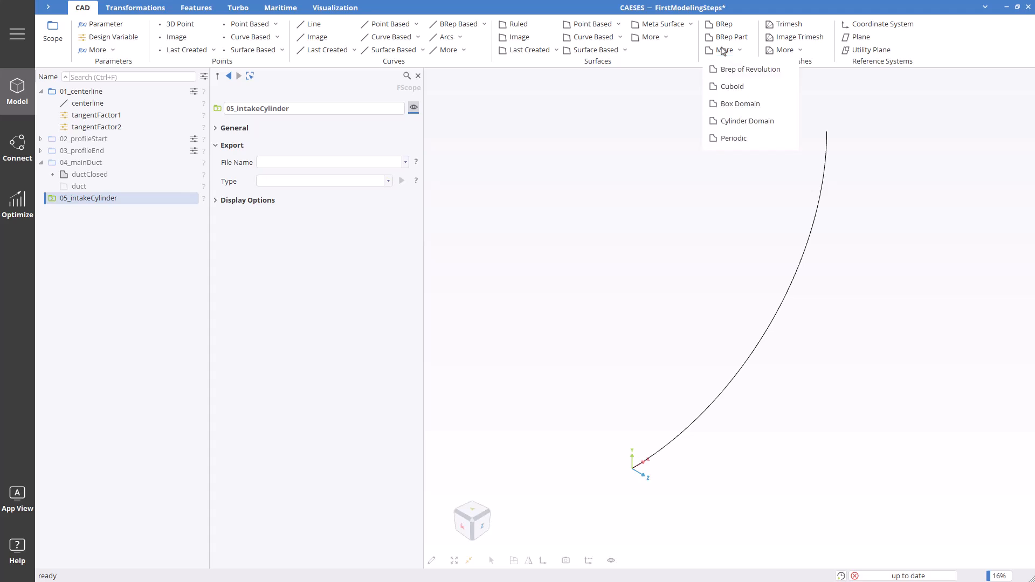
click(747, 121)
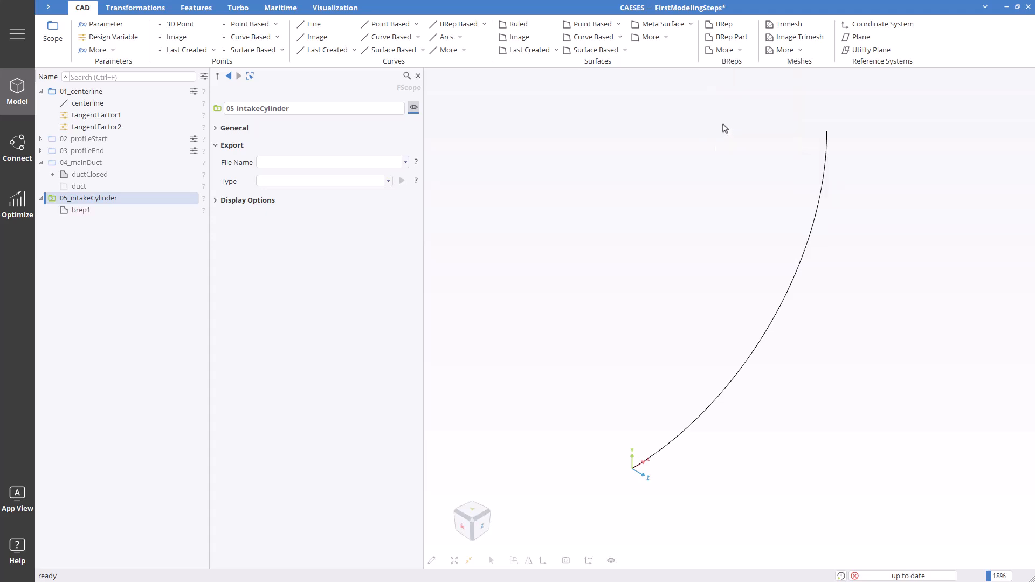
click(190, 212)
double_click(229, 108)
text(i)
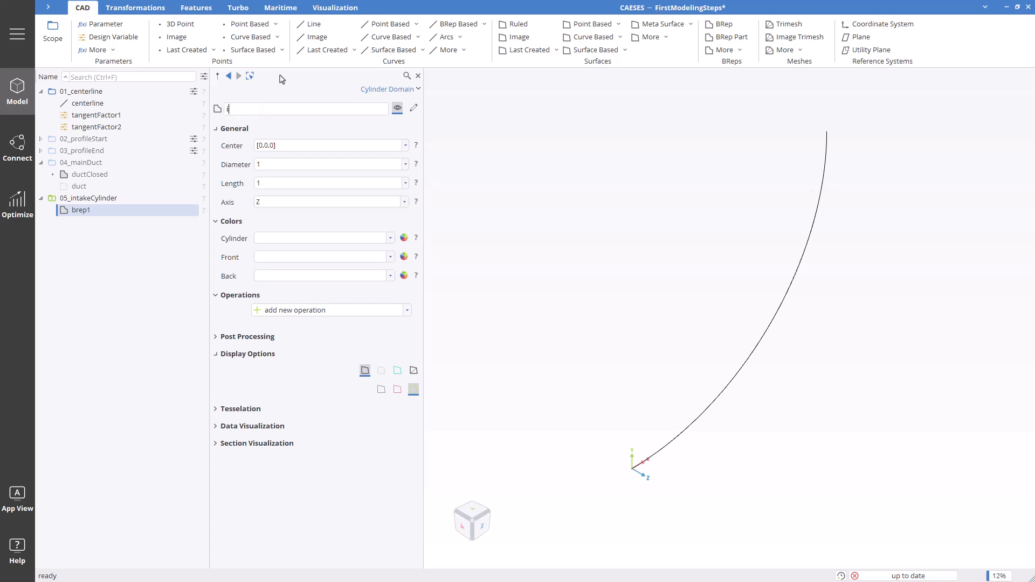
text(ntakeCylinder)
key(Return)
Set the center of intakeCylinder to the centerline position at parameter 0.3 with the expression centerline.getPos(0.3).
click(280, 146)
drag(264, 146, 256, 147)
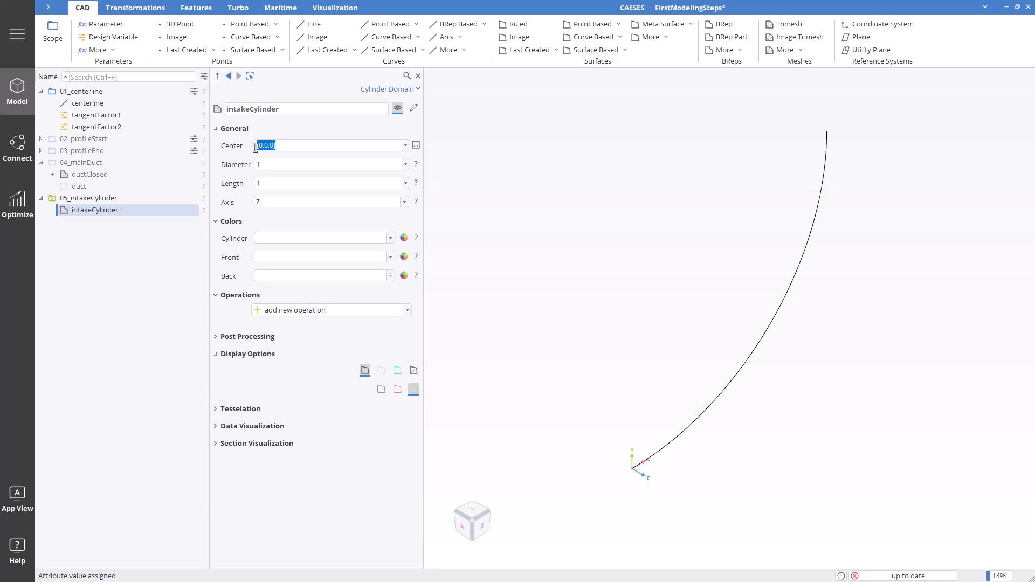
ctrl+click(126, 107)
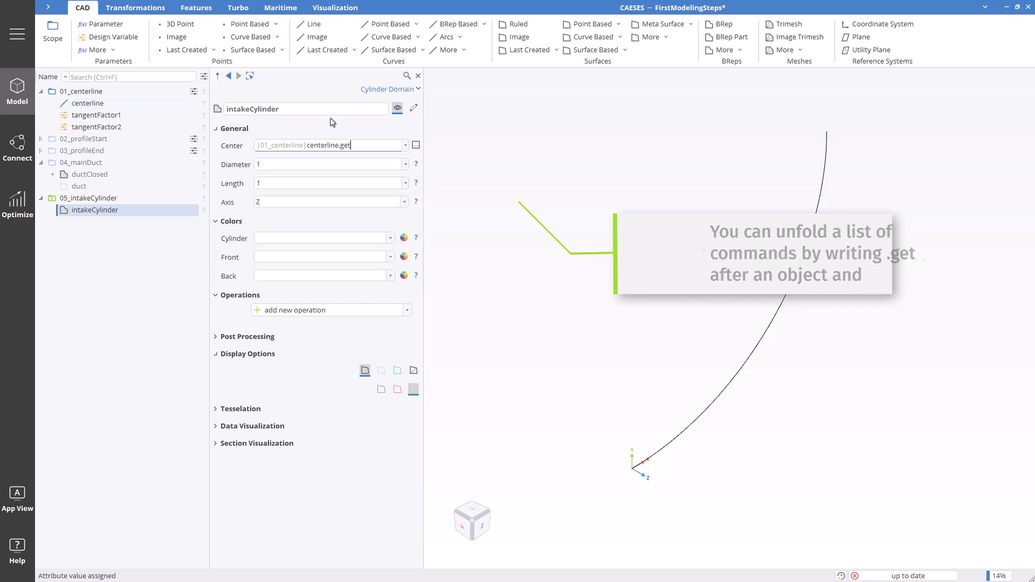
key(ctrl+space)
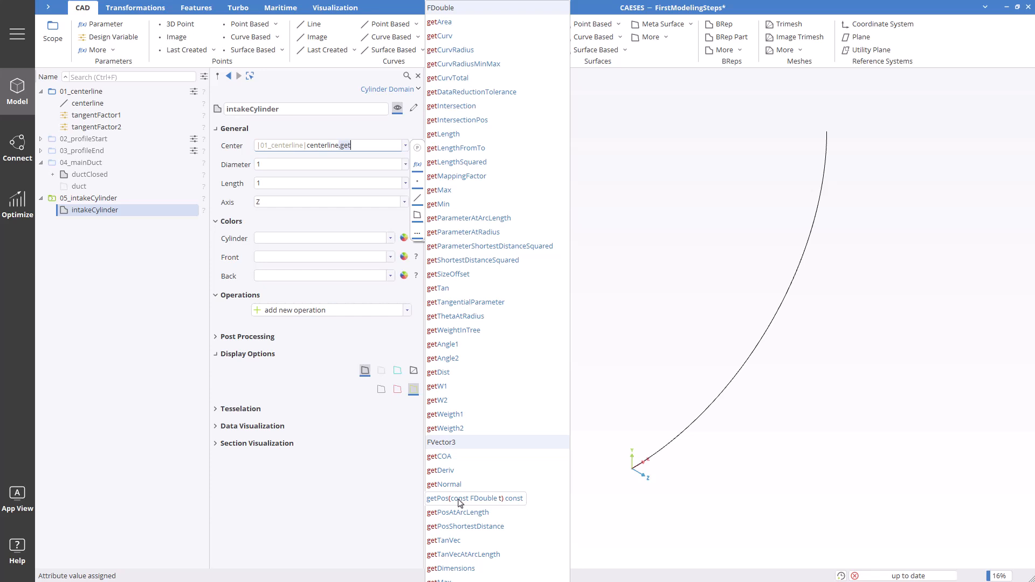
click(460, 498)
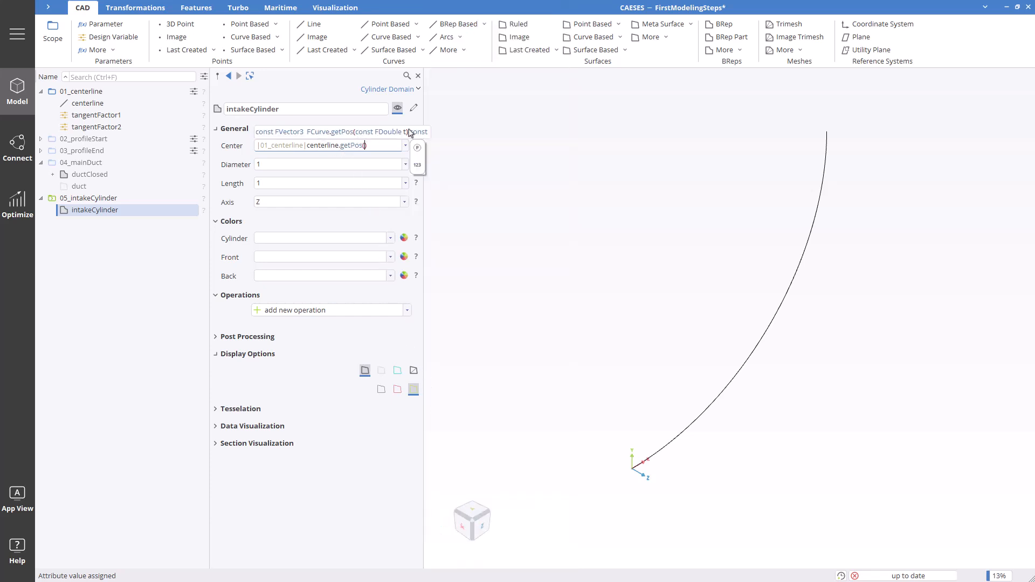
key(Return)
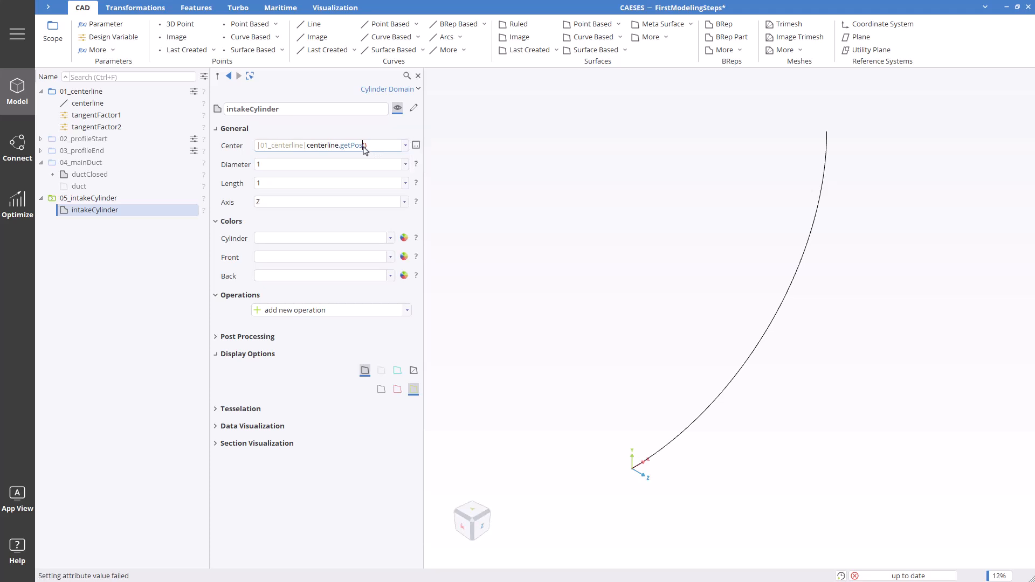
click(364, 146)
text(0.3))
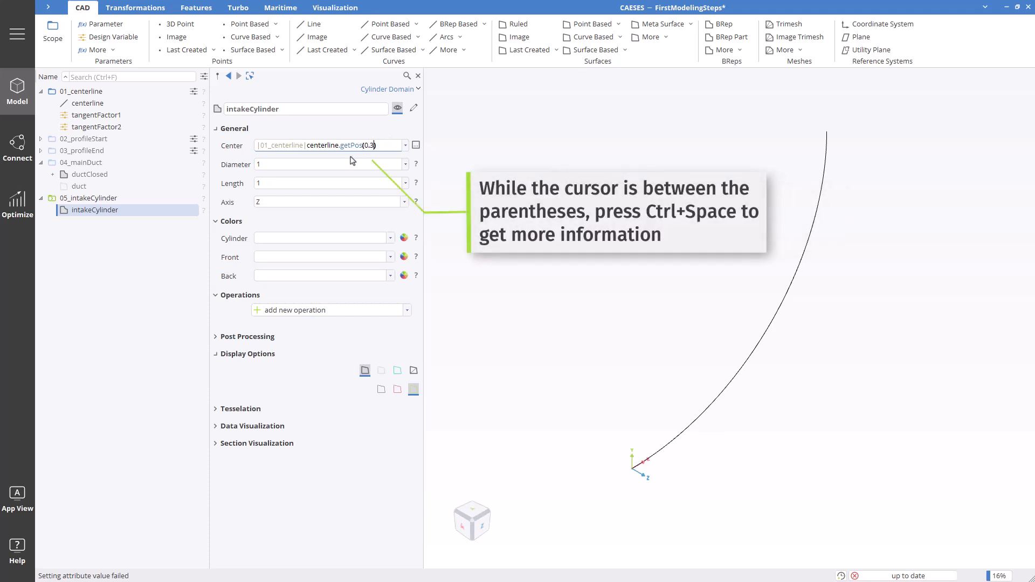
key(ctrl+space)
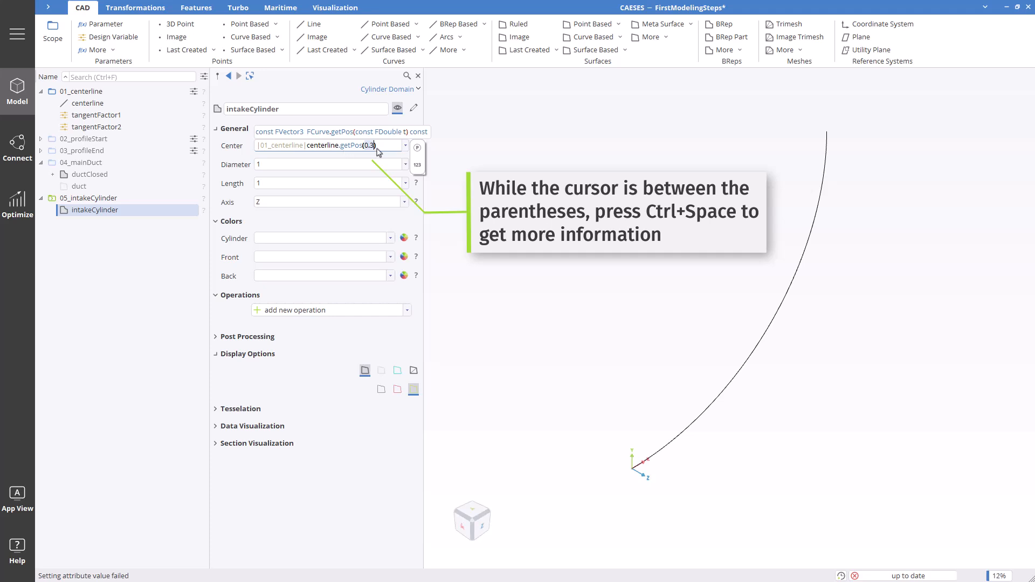
key(Return)
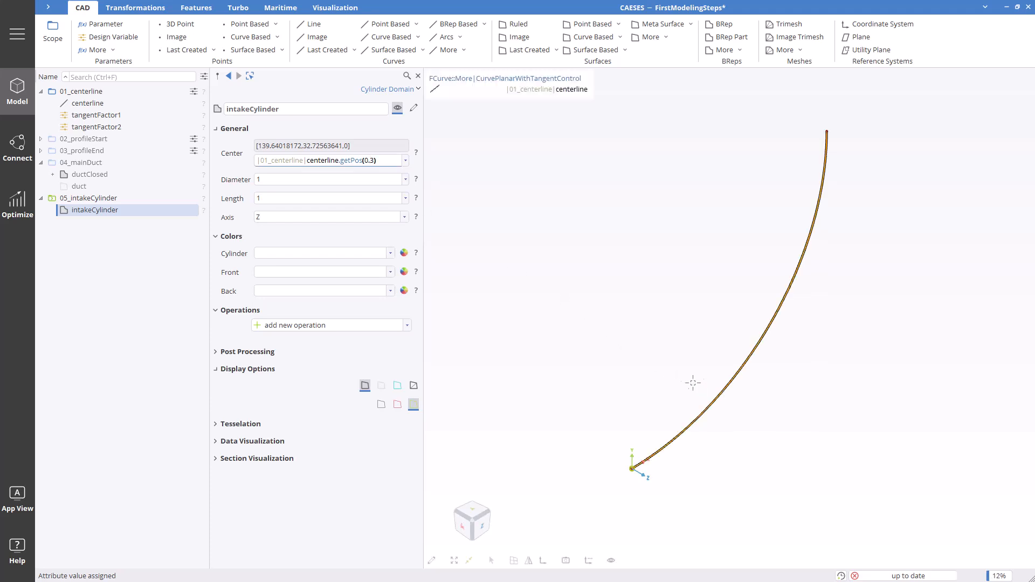
Turn the 0.3 in the cylinder's center expression into a design variable named intakePos.
drag(374, 162, 366, 163)
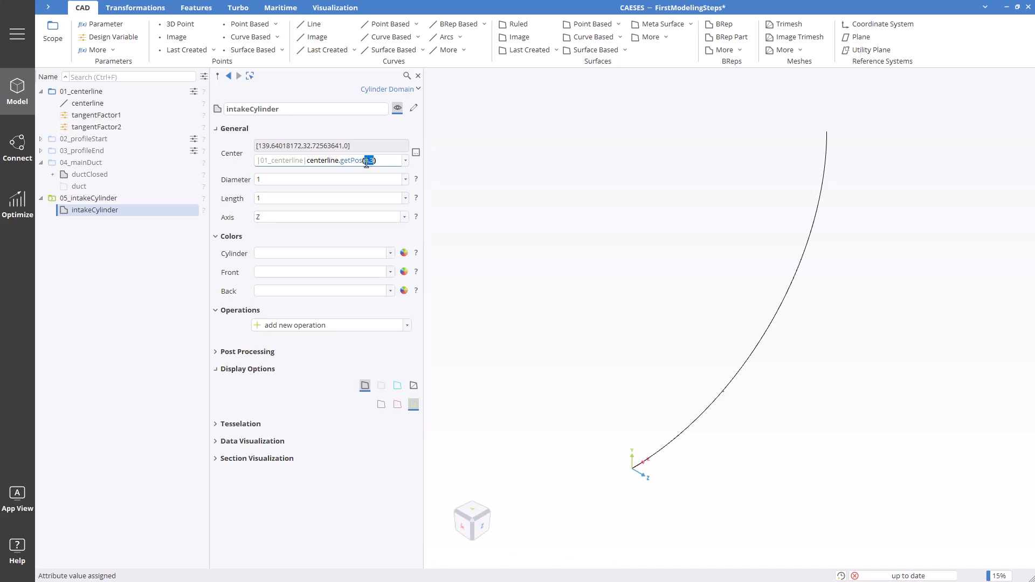
right_click(369, 162)
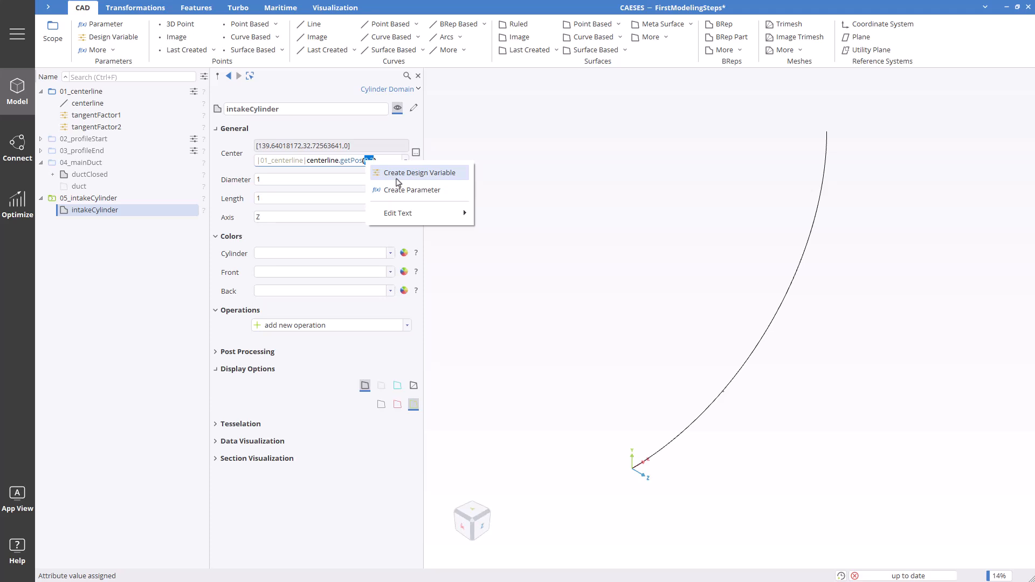
click(396, 178)
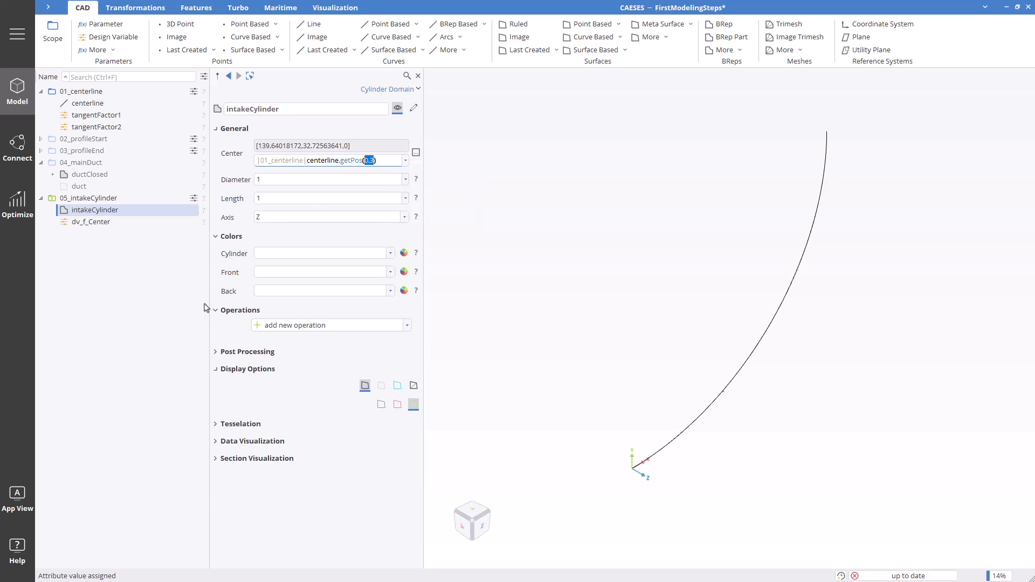
drag(273, 341, 221, 341)
text(intakePos)
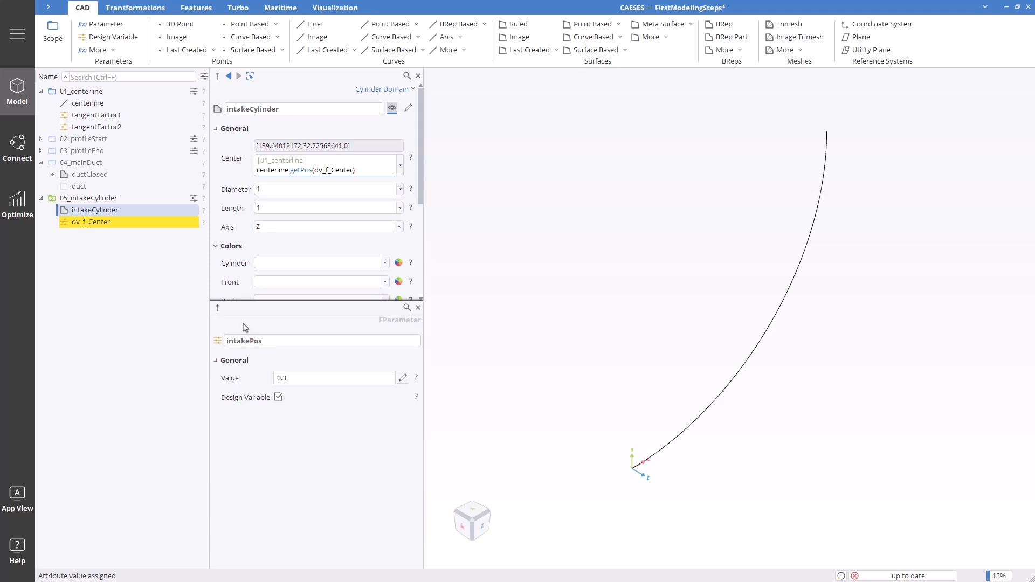
key(Return)
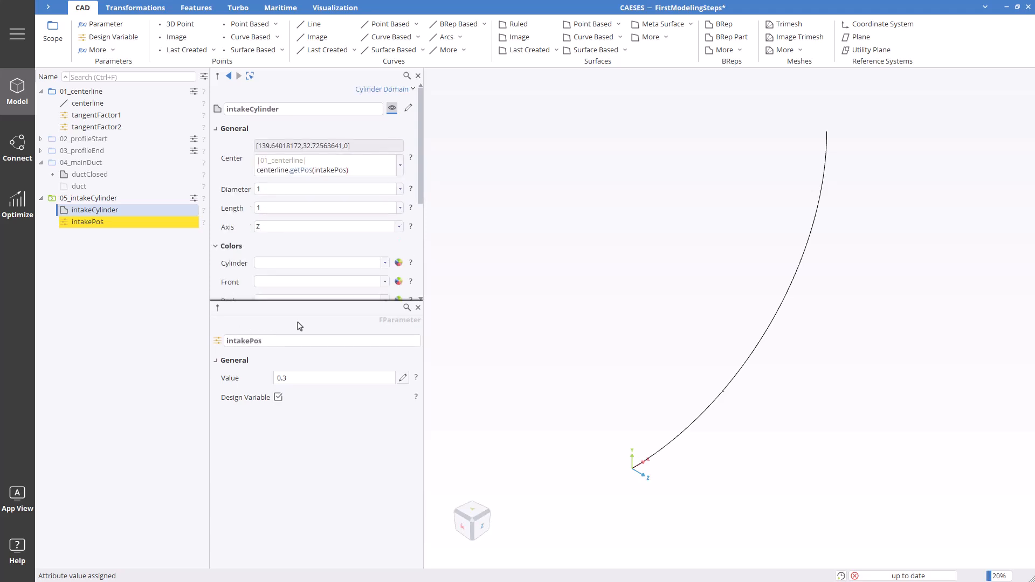
click(418, 308)
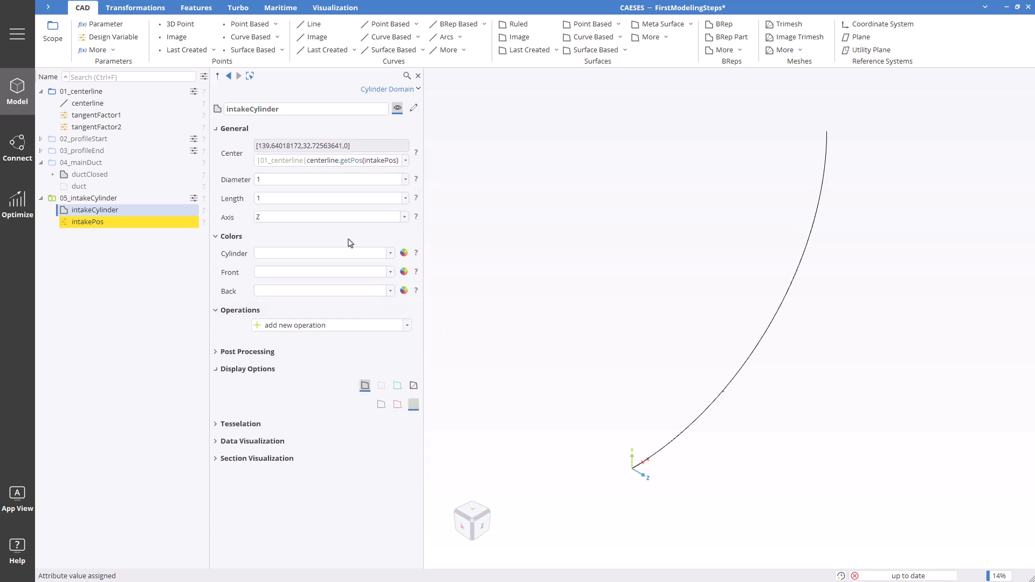
Set the cylinder's diameter to 30 and turn that value into a parameter named intakeDiameter.
click(268, 180)
text(30)
double_click(259, 179)
right_click(259, 179)
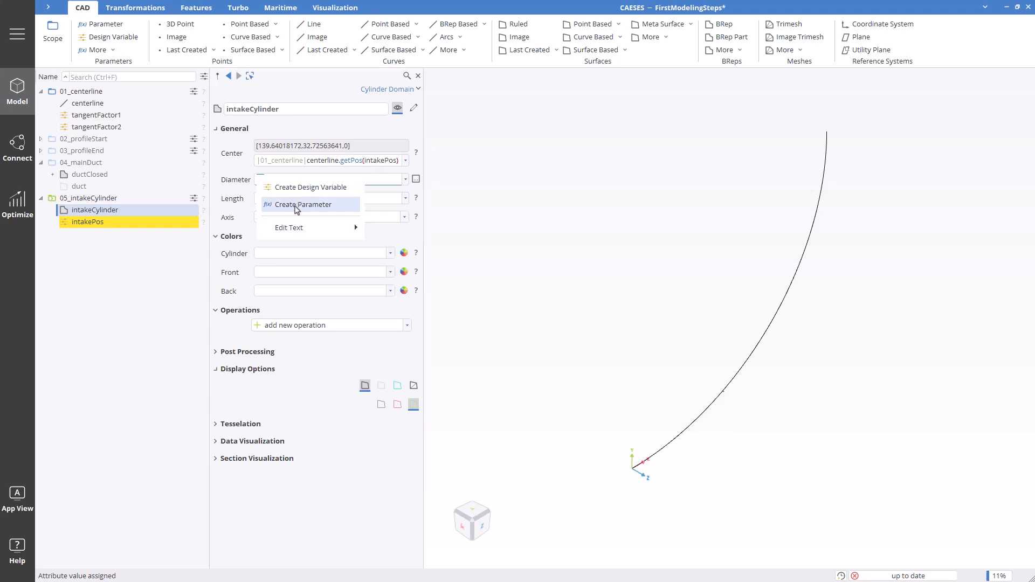
click(295, 206)
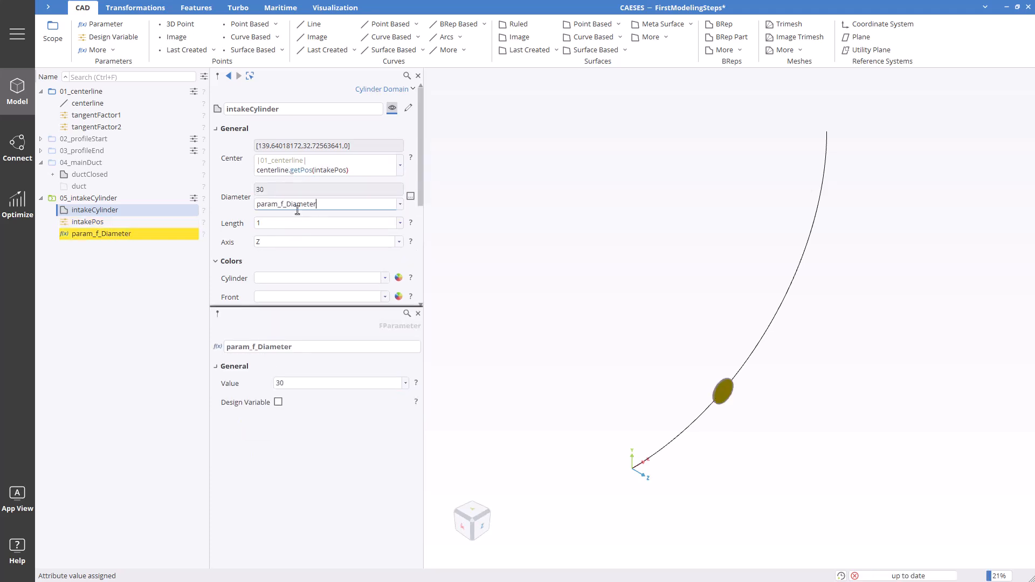
double_click(298, 347)
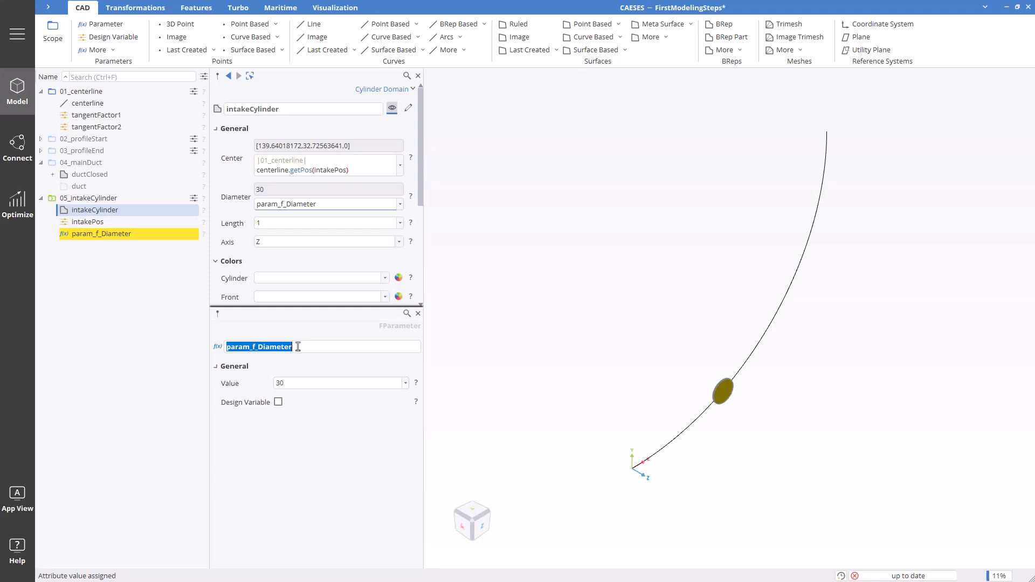
text(intakeDiameter)
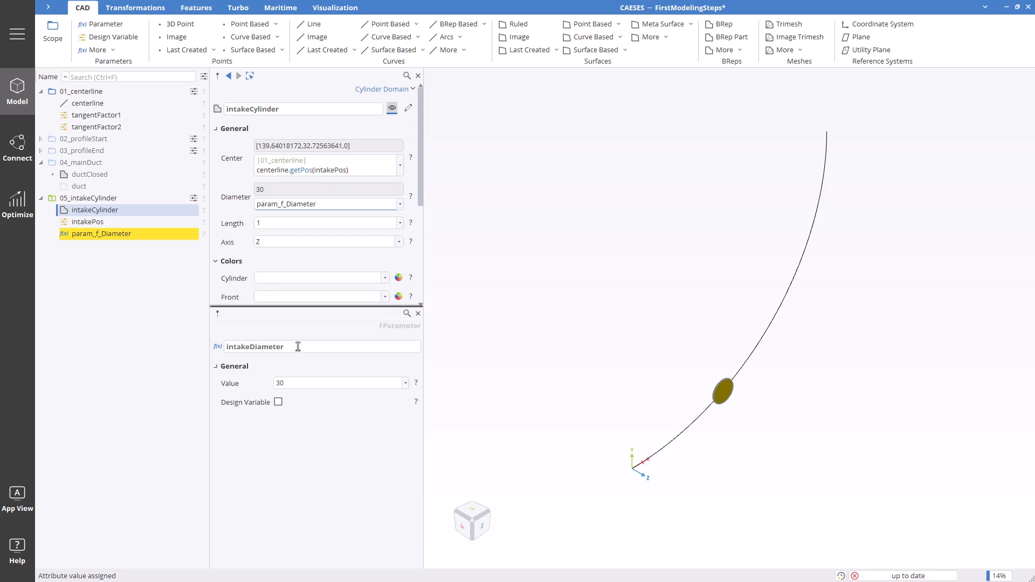
key(Return)
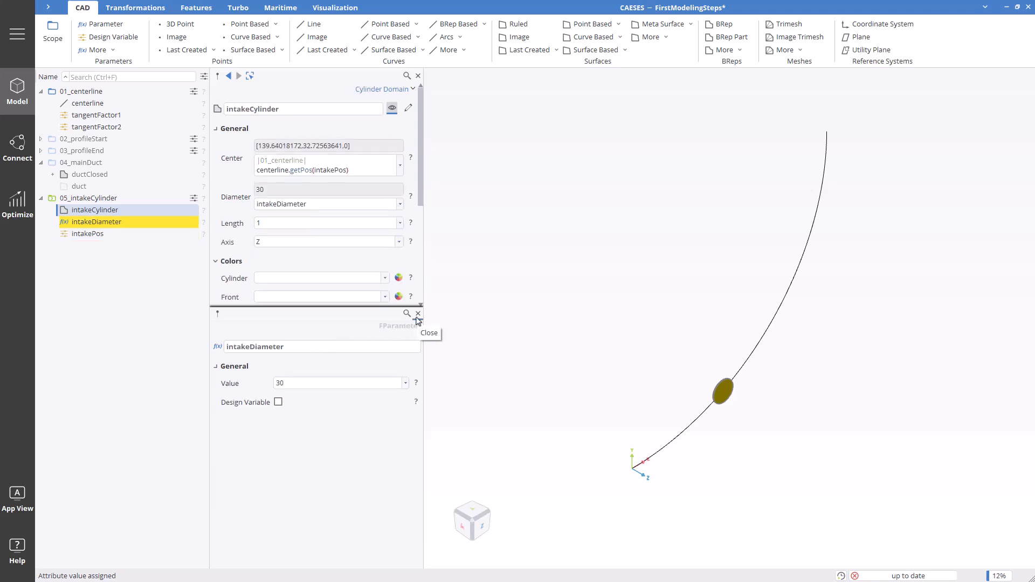
click(417, 314)
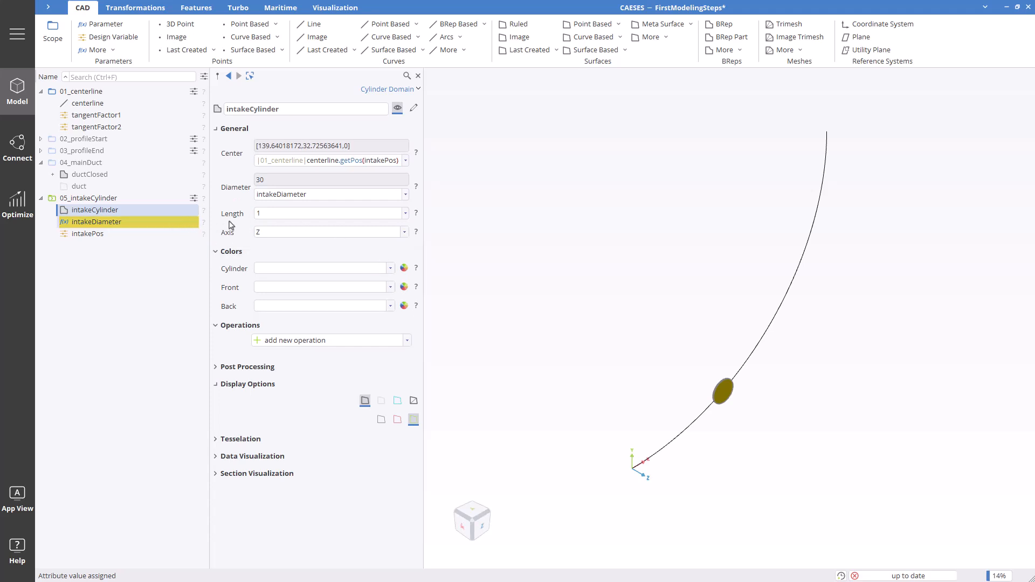
Set the length of intakeCylinder to 150 and its axis to Y.
click(274, 213)
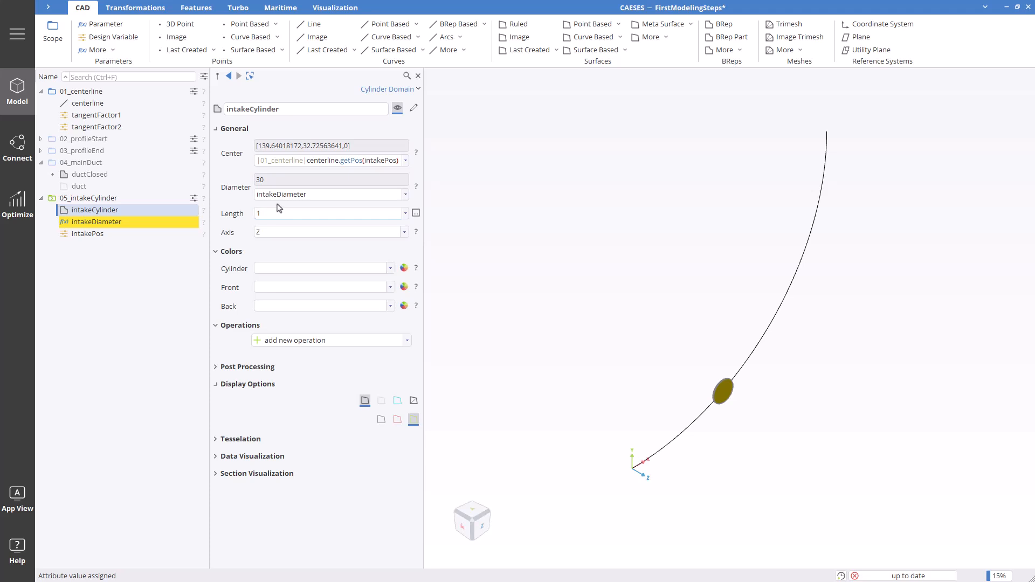
text(50)
click(285, 233)
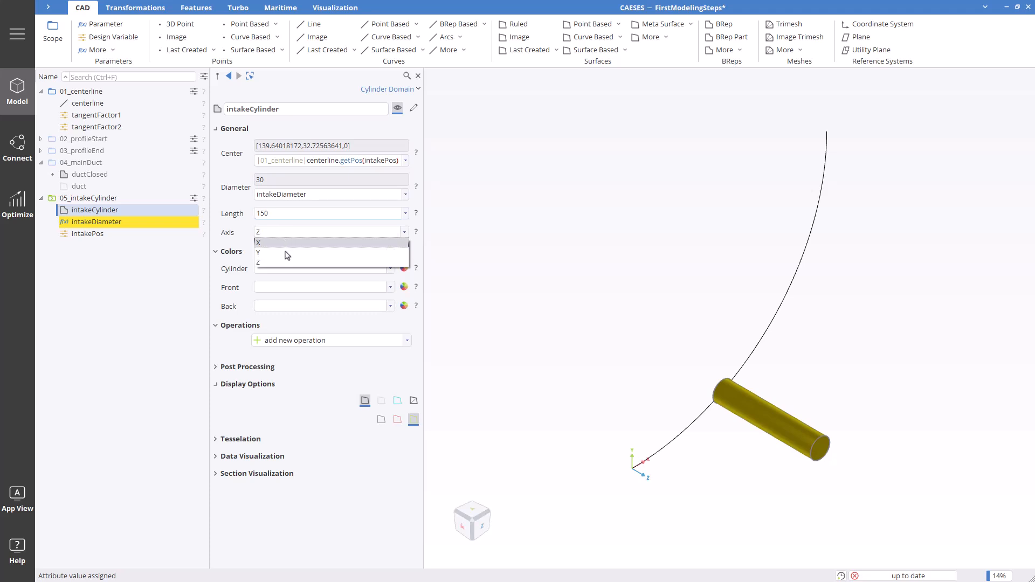
click(286, 253)
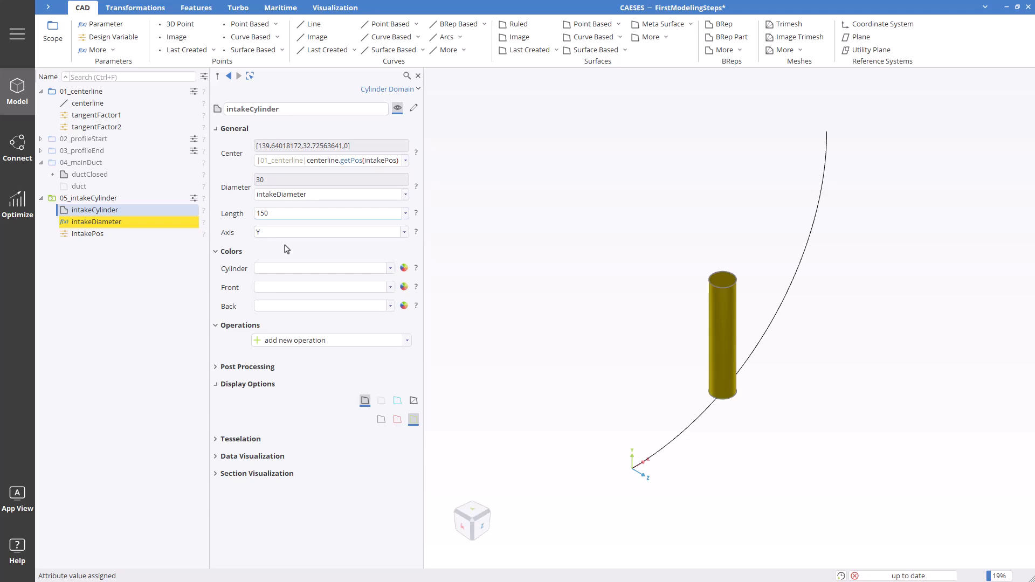
Assign ductWall to the cylinder's lateral face and a new orange color named intakeInlet to its back face, and clear the selection.
click(390, 269)
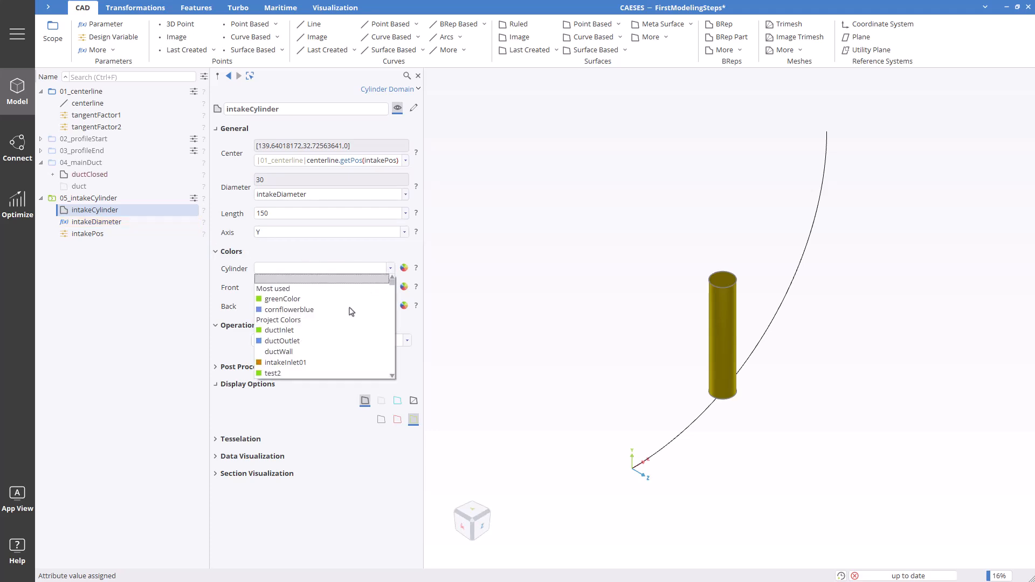
click(316, 353)
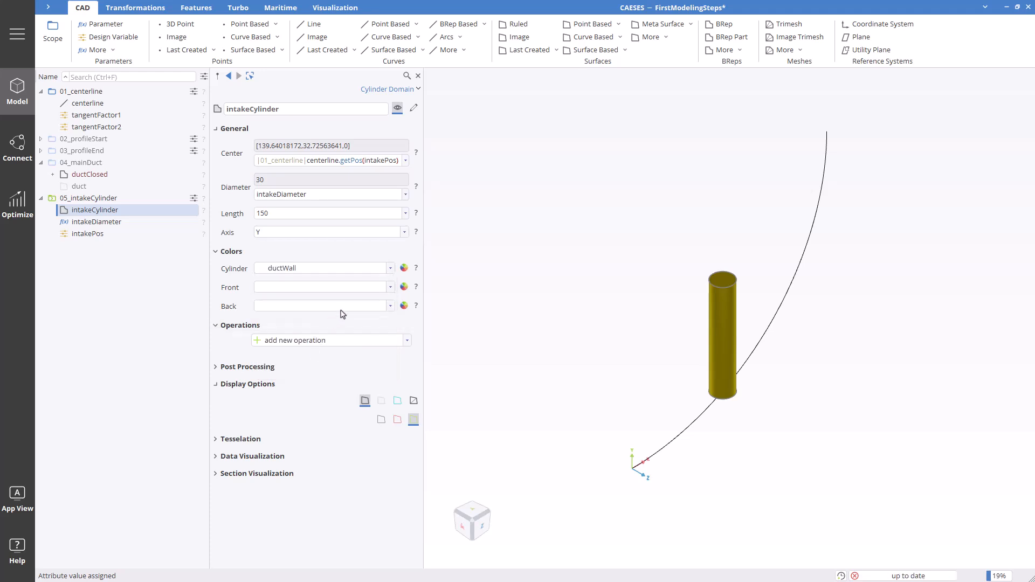
click(404, 306)
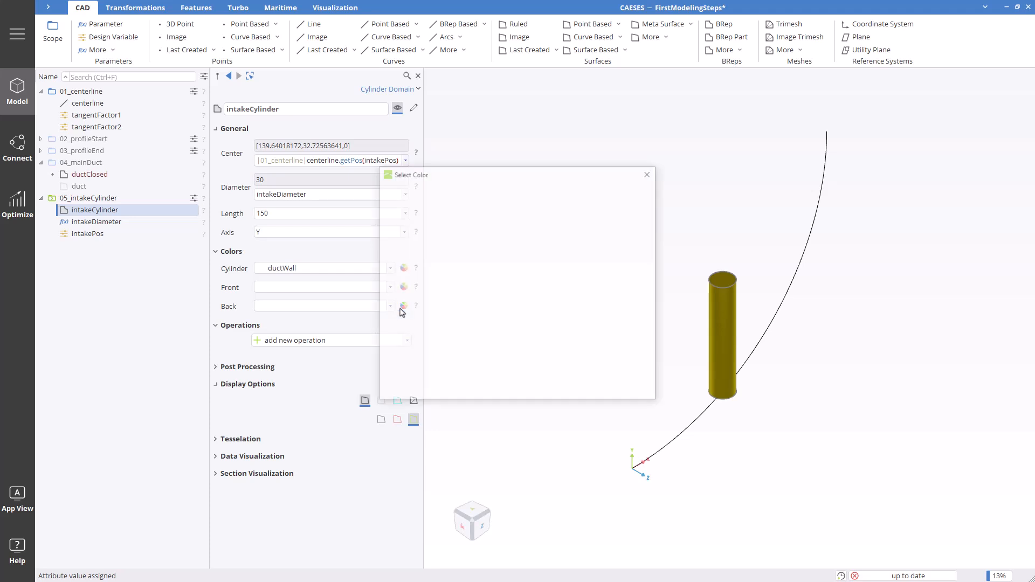
click(481, 206)
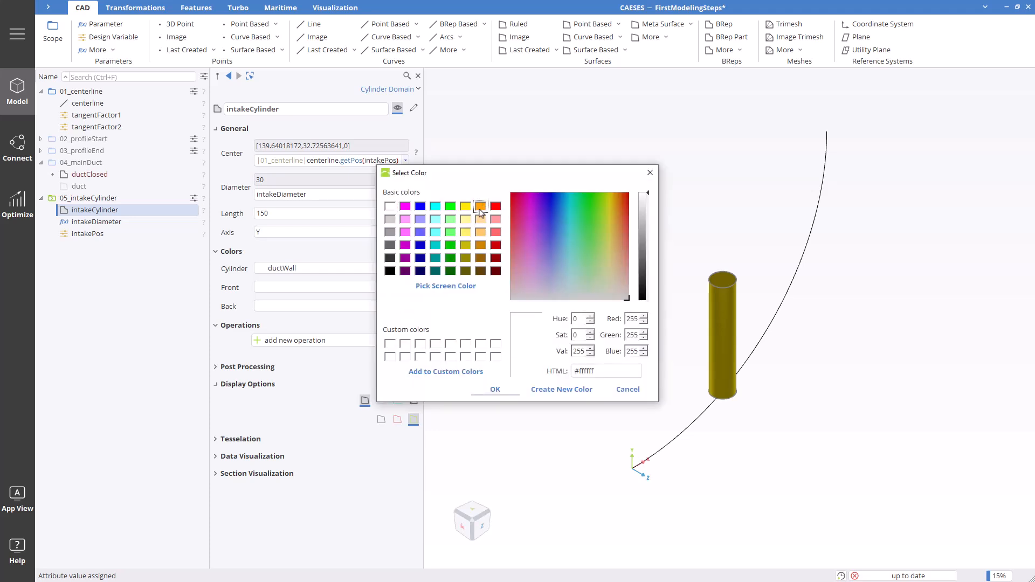
click(537, 396)
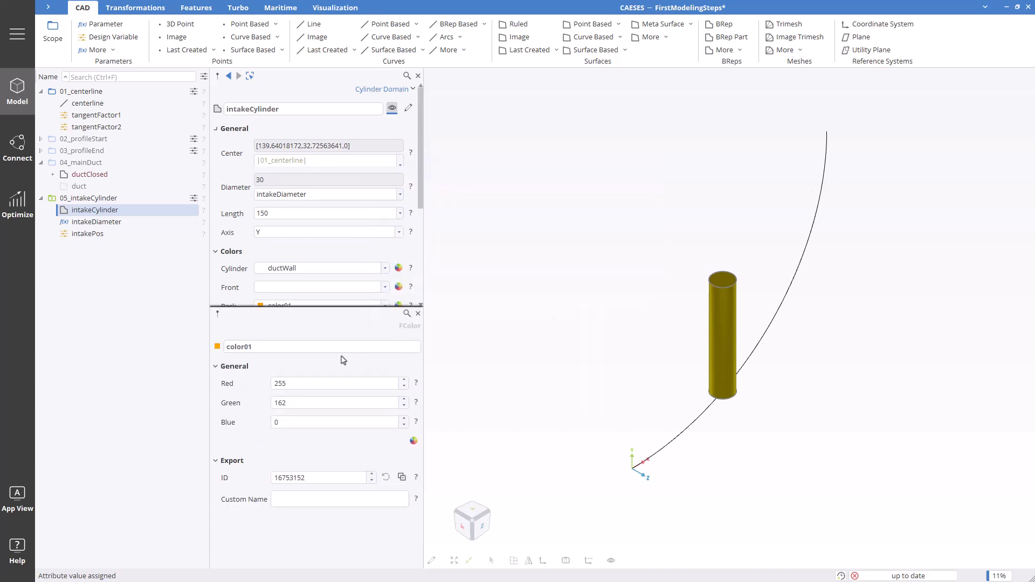
drag(268, 347, 216, 348)
text(intakeInlet)
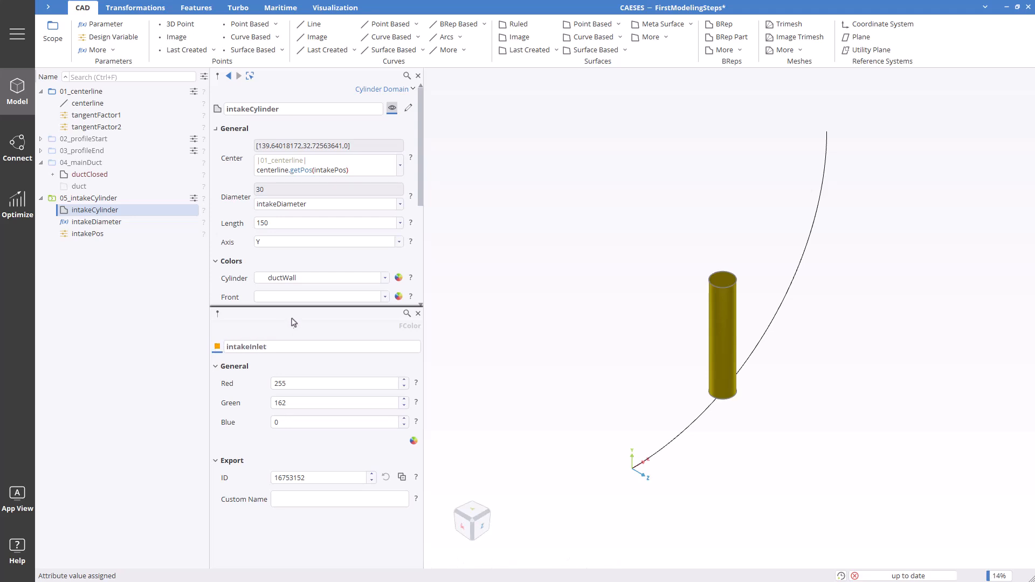
click(417, 314)
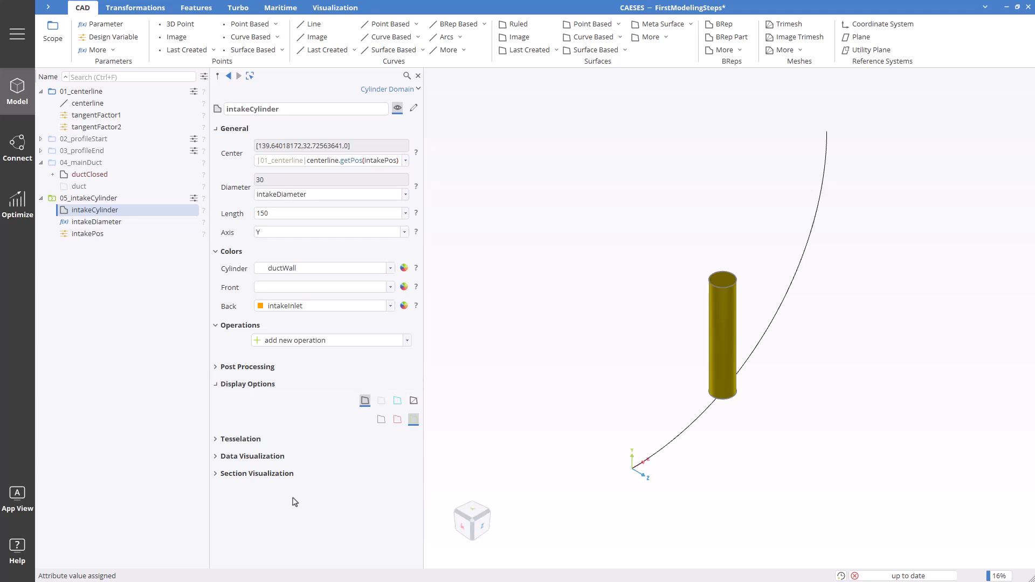
click(145, 467)
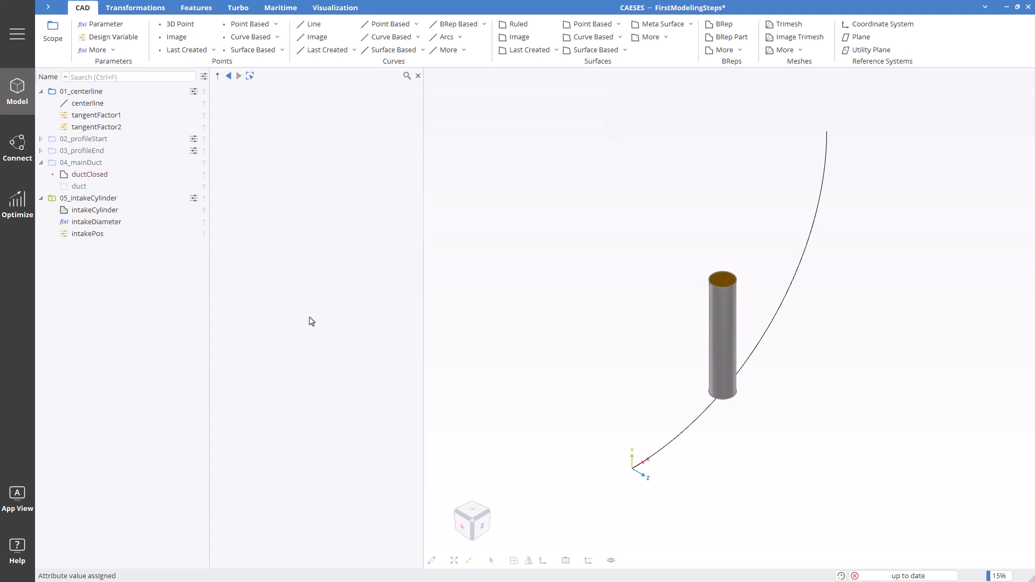
Define slider bounds for the intakePos design variable, with a lower bound of 0.2.
click(135, 237)
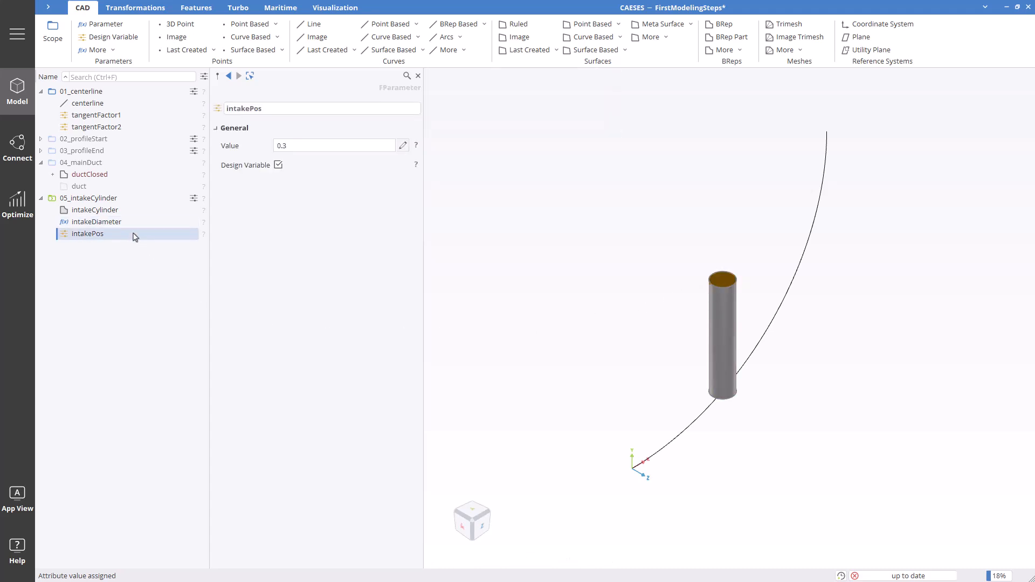
click(403, 146)
click(465, 177)
text(0.2)
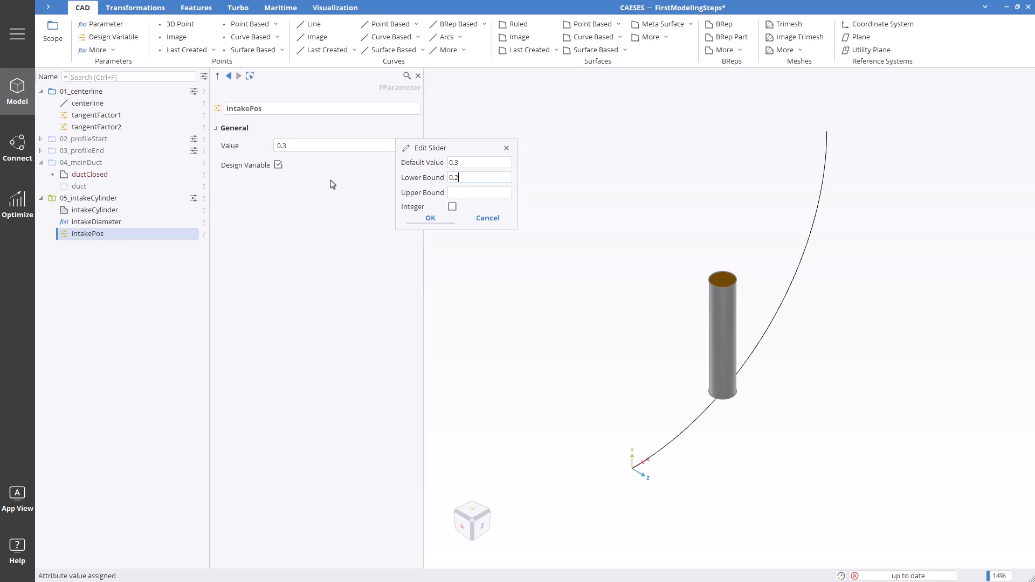
key(Tab)
key(Return)
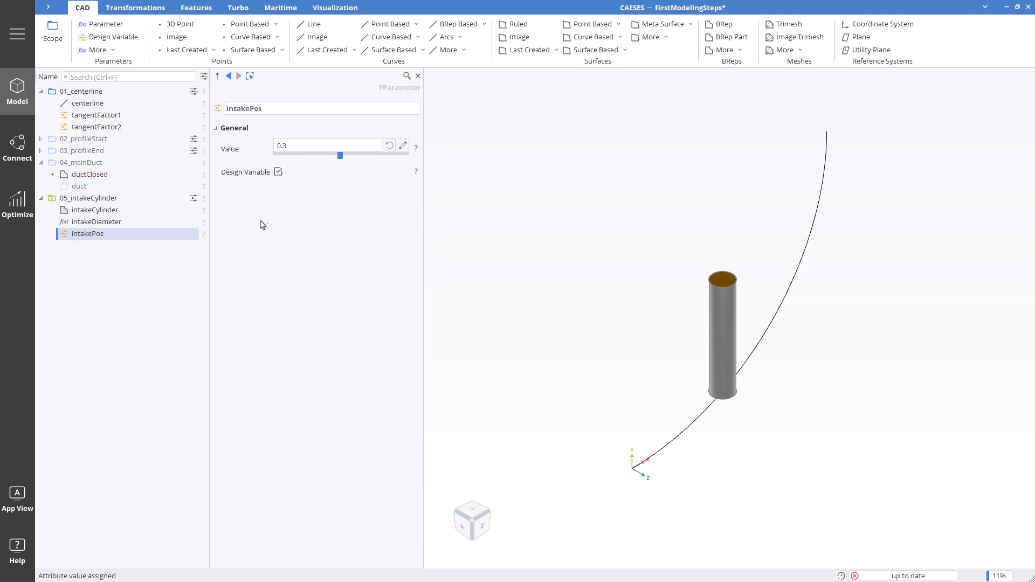
Deactivate 05_intakeCylinder as the working scope and create a separate scope named 06_finalDomain as the active one.
click(77, 199)
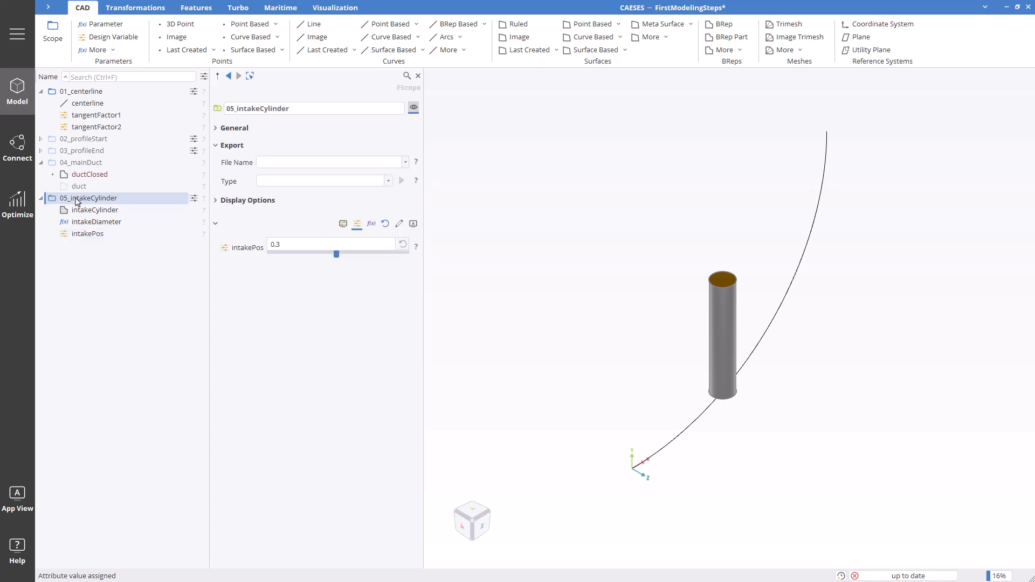
click(63, 277)
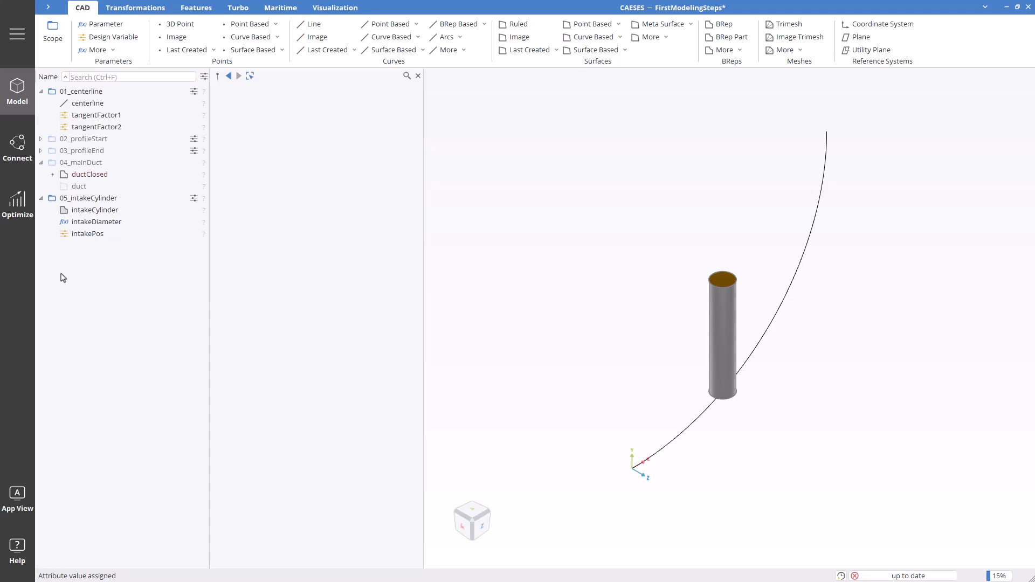
click(52, 34)
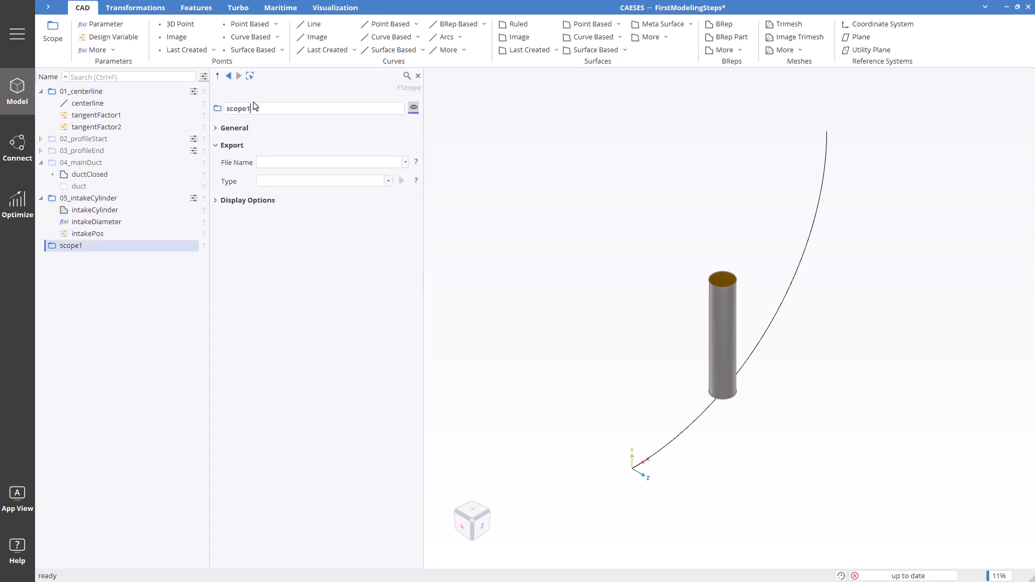
double_click(240, 108)
text(06_finalDomain)
key(Return)
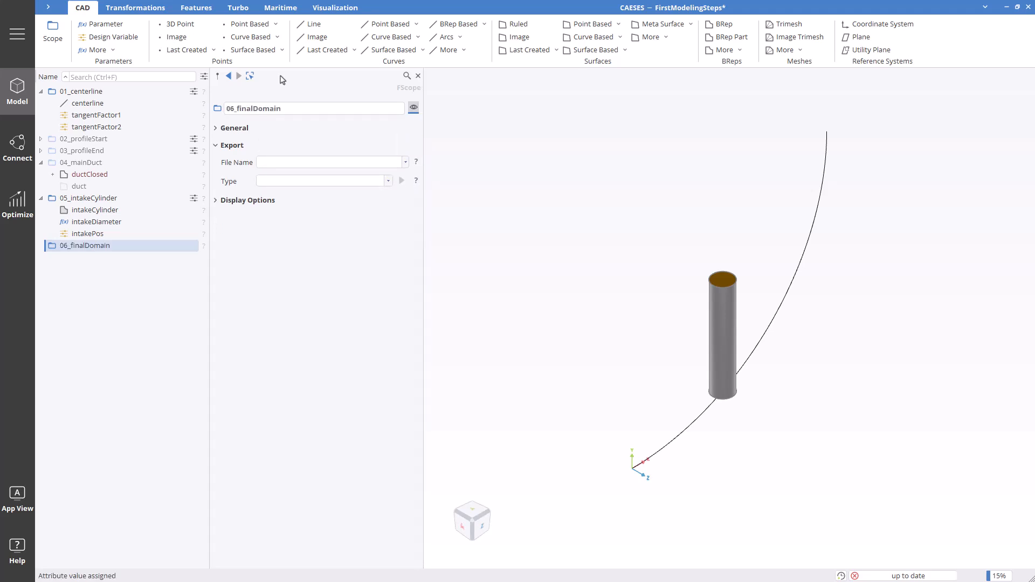
double_click(107, 251)
Create a BRep from ductClosed inside the 06_finalDomain scope and name it finalDomain.
click(90, 175)
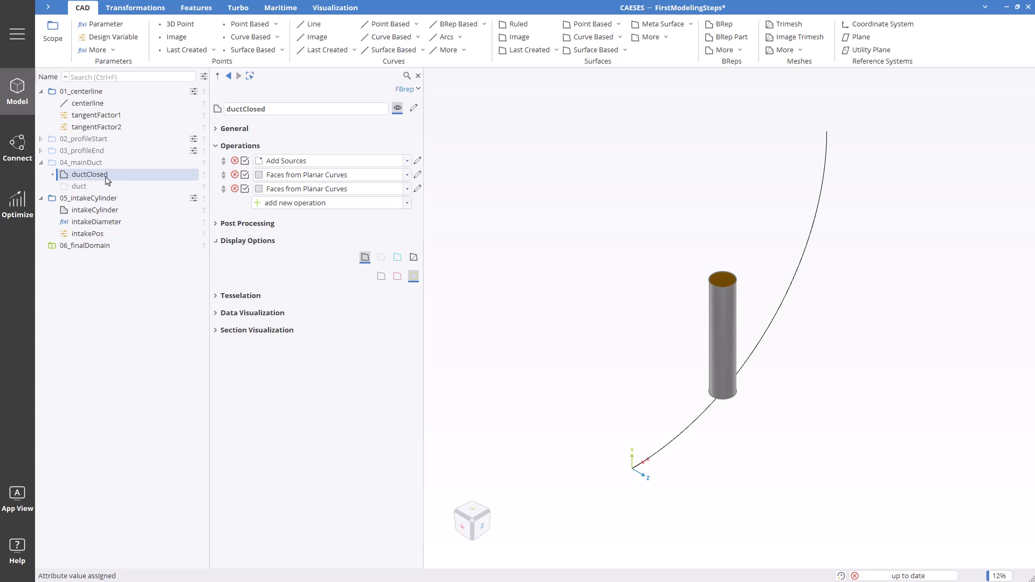
click(724, 25)
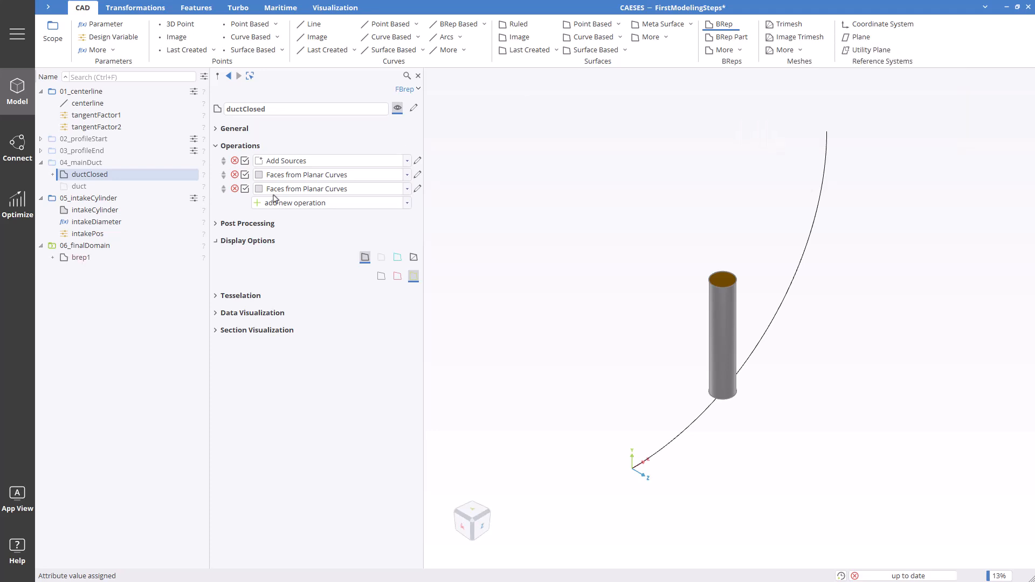
click(89, 262)
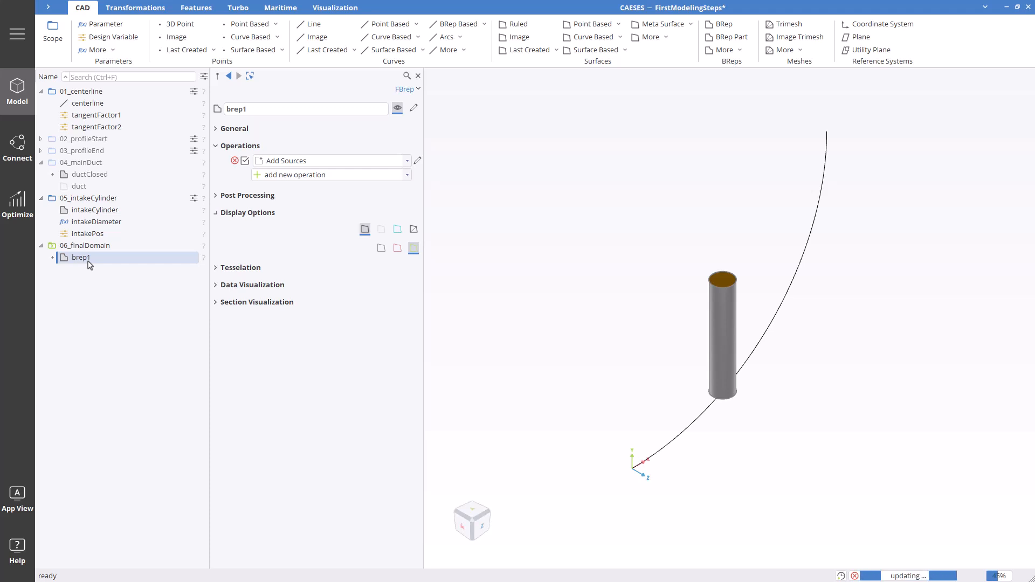
double_click(260, 110)
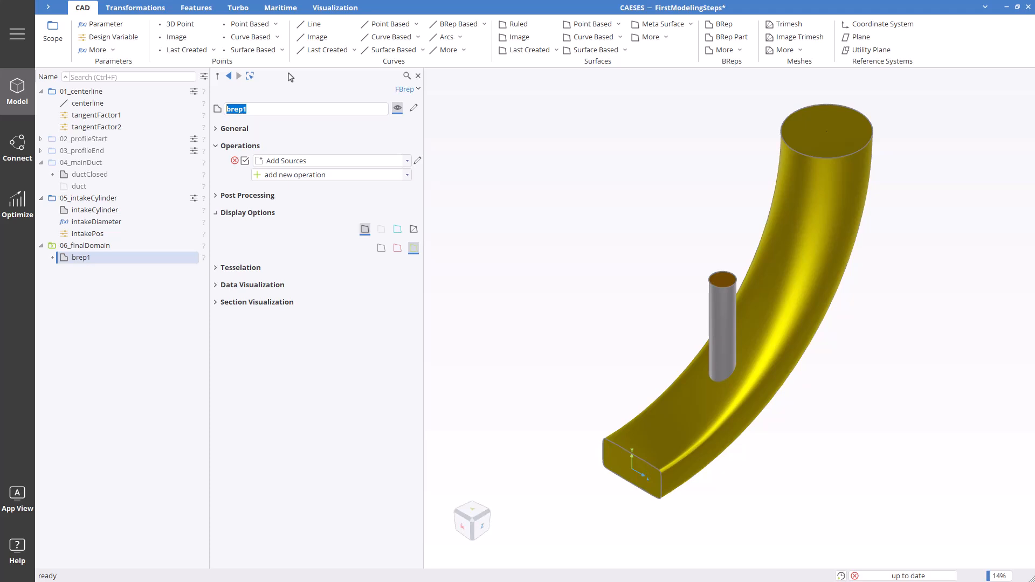
text(finalDomain)
key(Return)
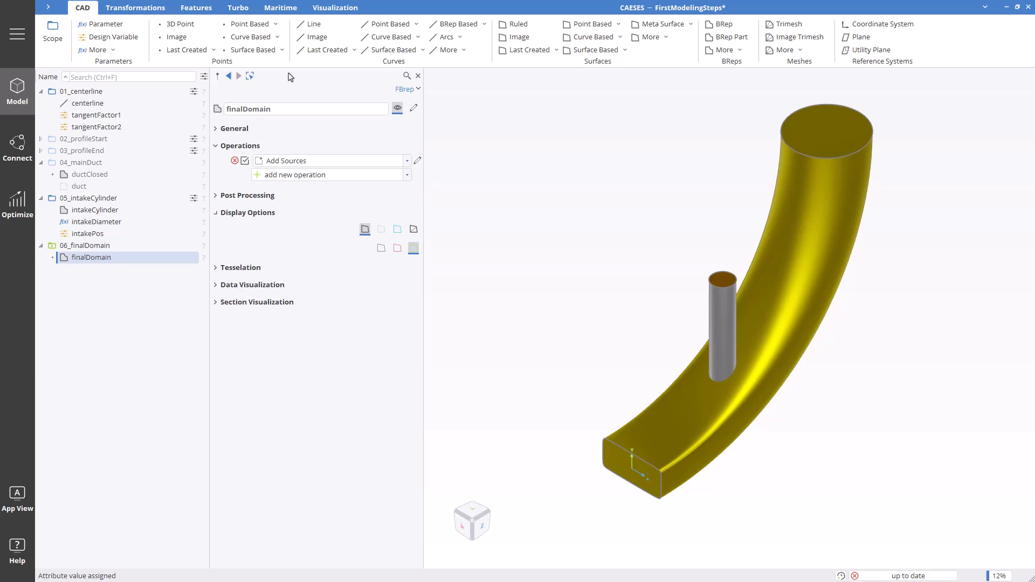
Add a Boolean Operation of type Union to finalDomain with intakeCylinder as its source.
click(295, 178)
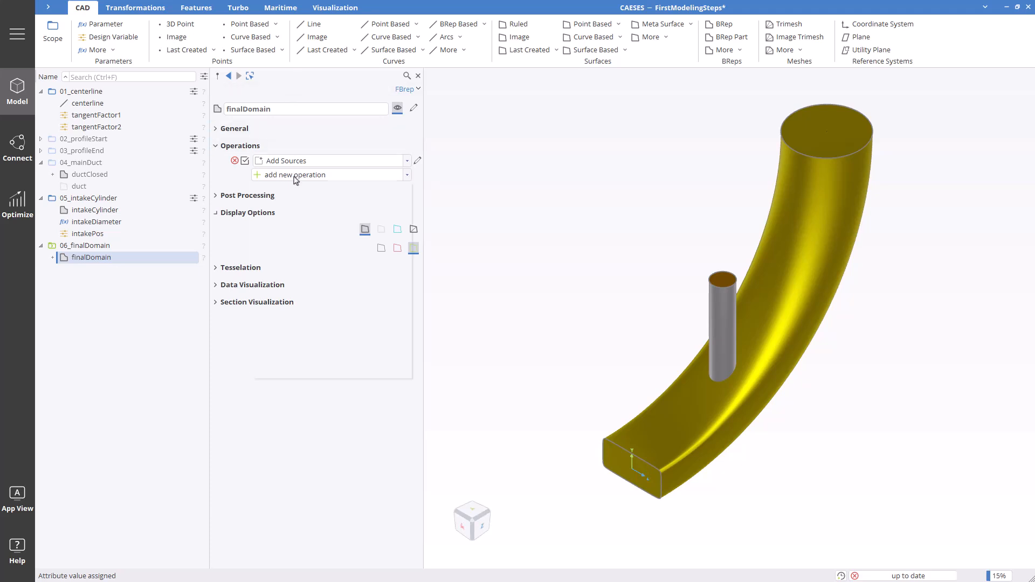
mouse_move(302, 236)
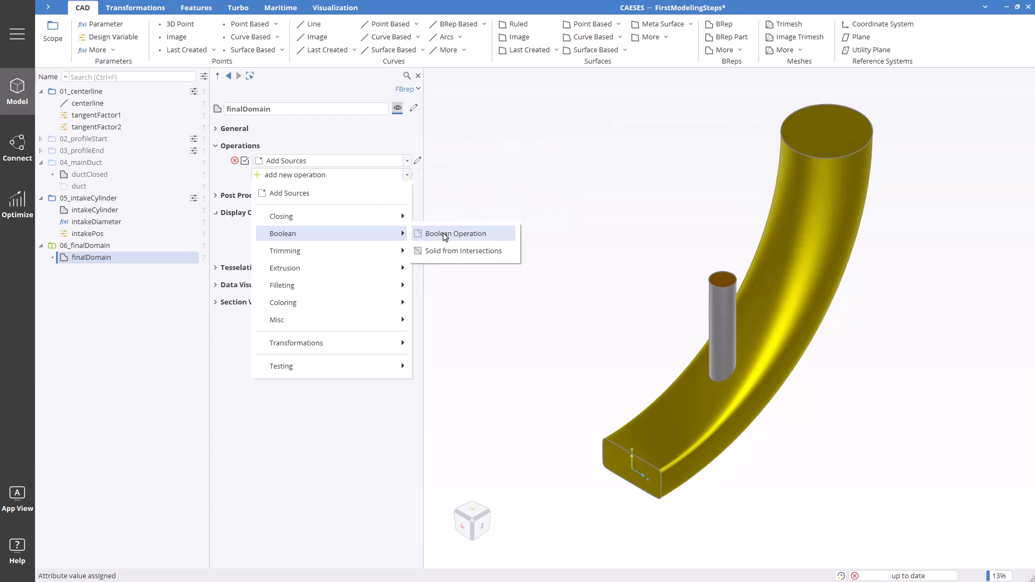
click(446, 235)
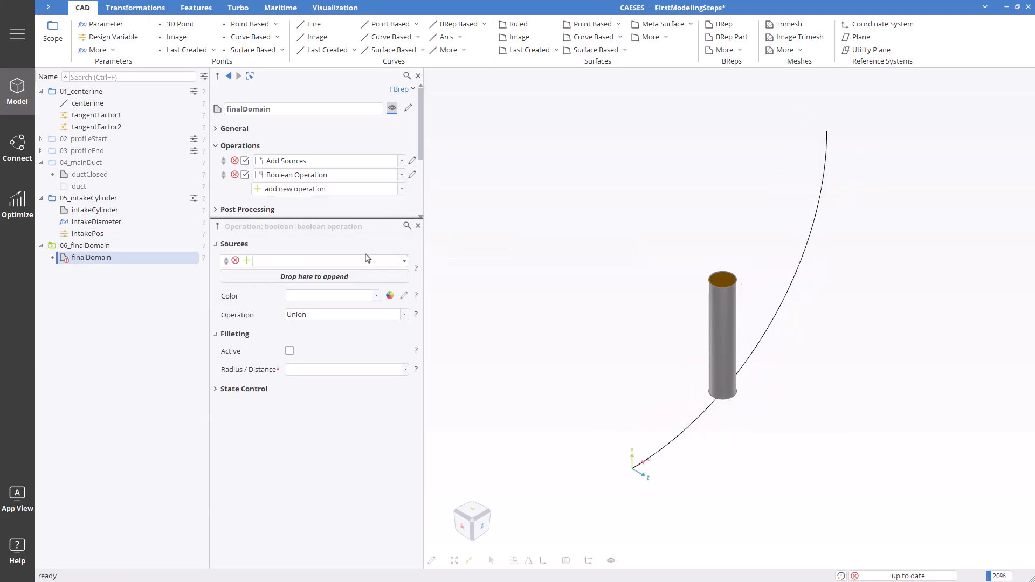
click(279, 262)
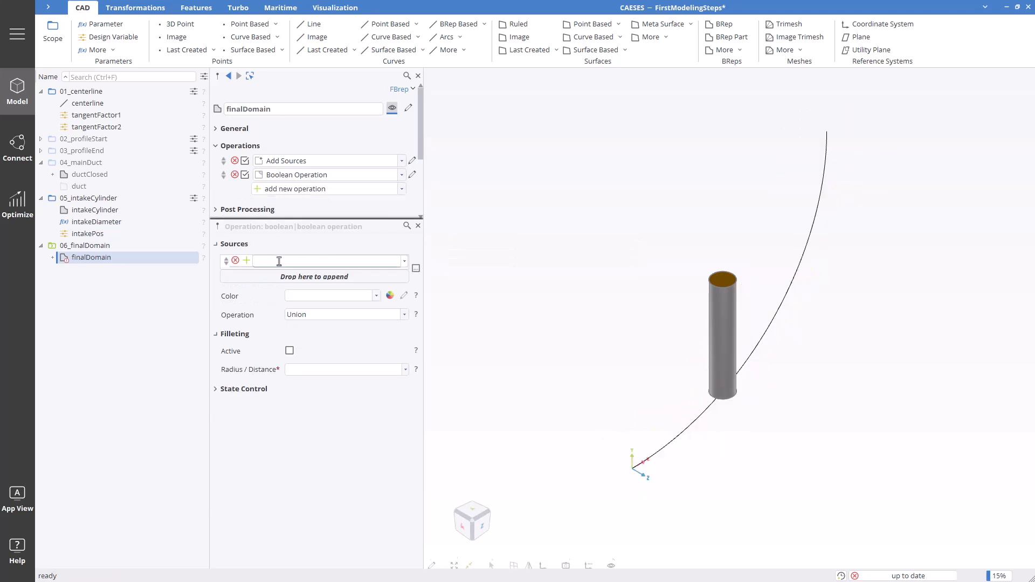
click(92, 216)
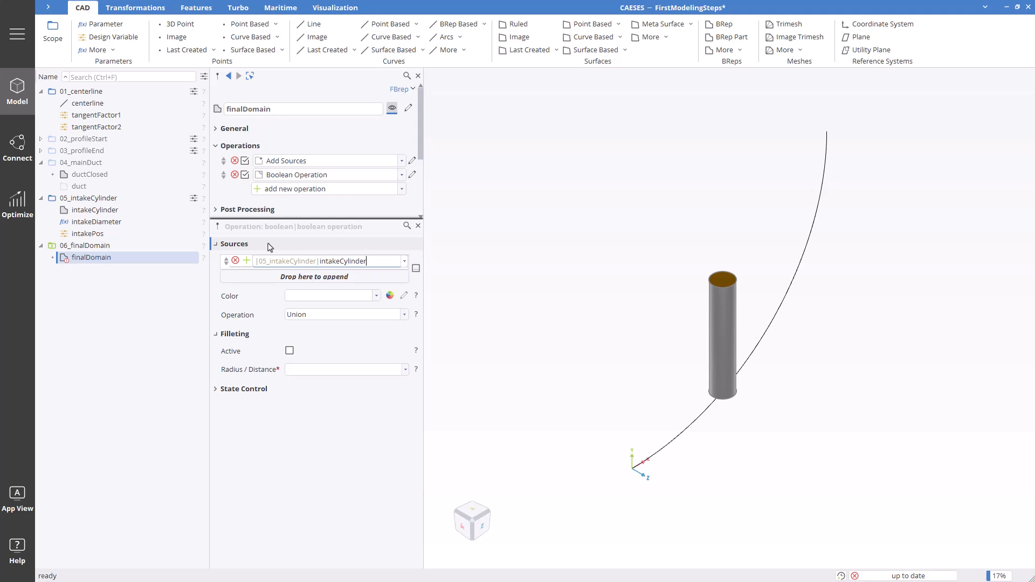
Activate filleting in the Boolean operation with a radius of 10.
click(289, 352)
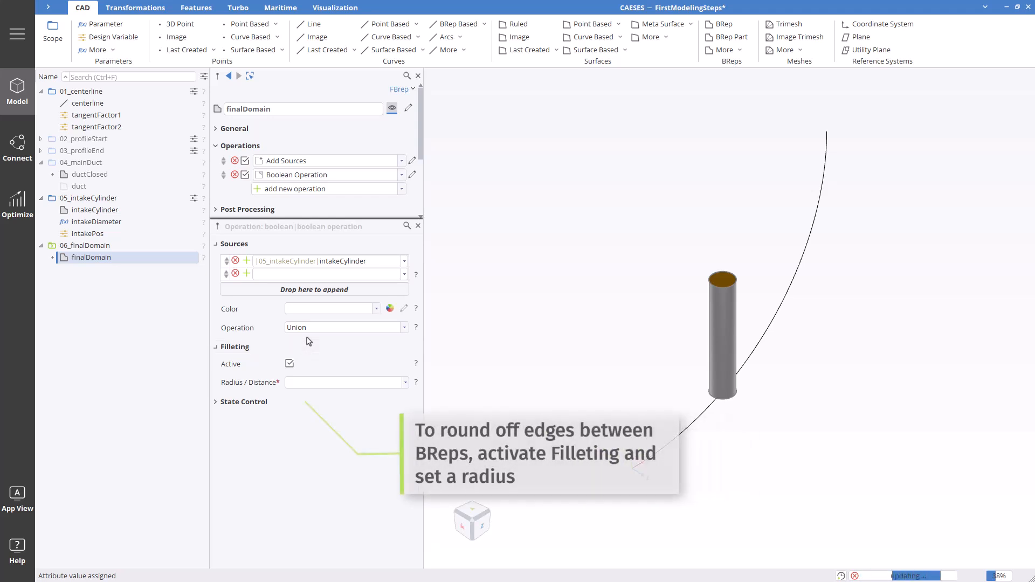
click(314, 381)
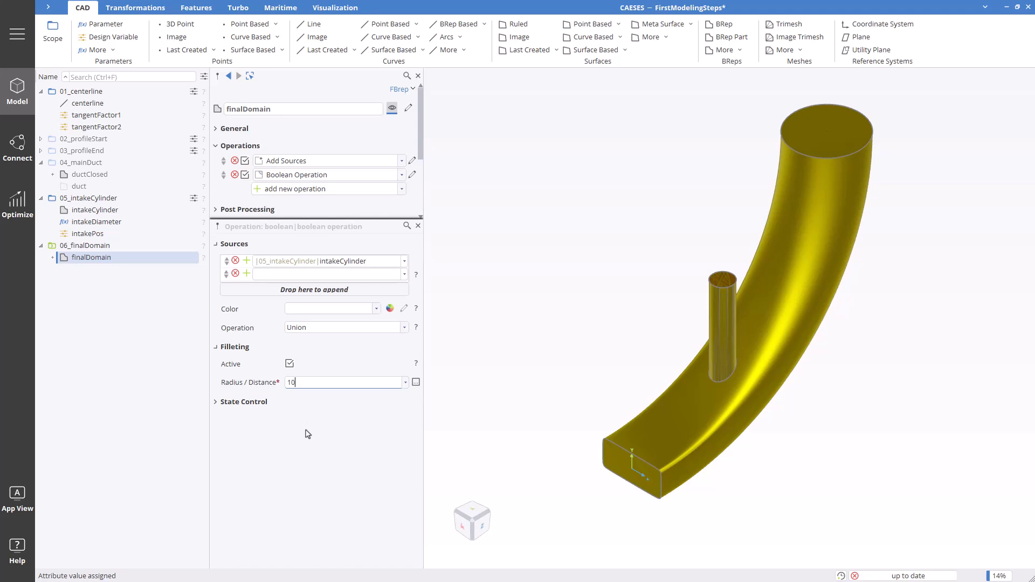
key(Return)
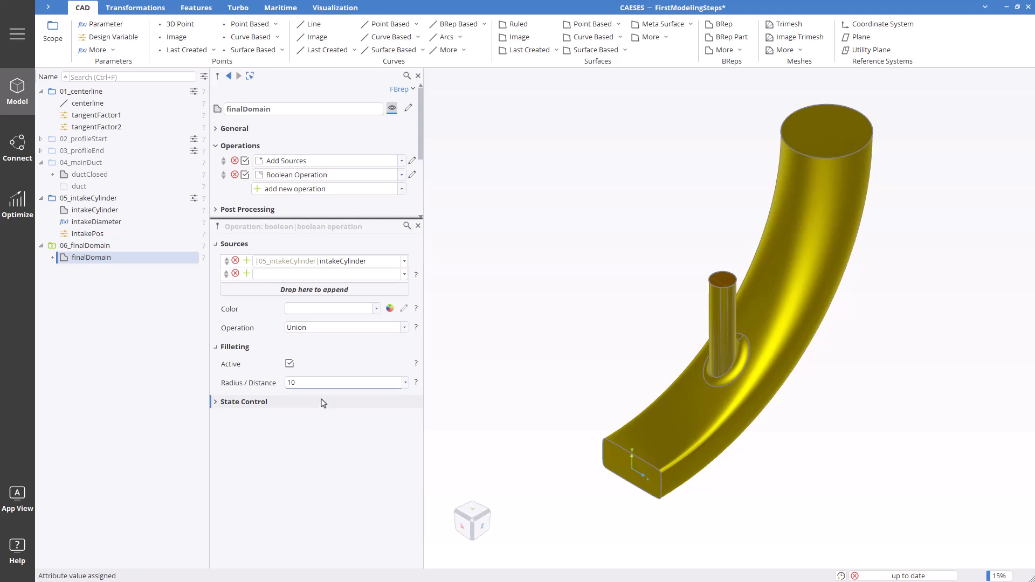
Create a new blue color #2e7ec3 for the fillet of the Boolean operation.
click(216, 349)
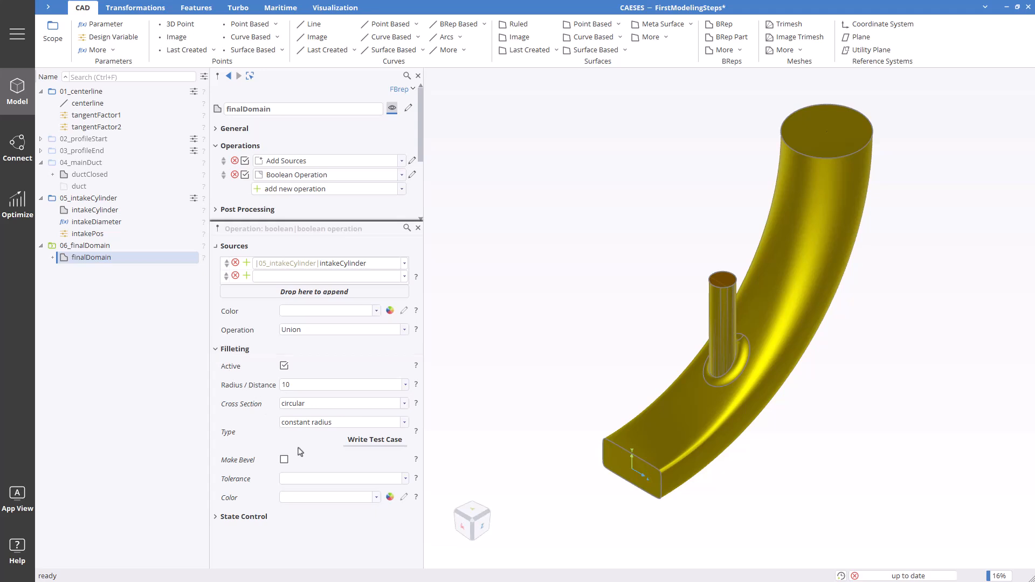
click(390, 498)
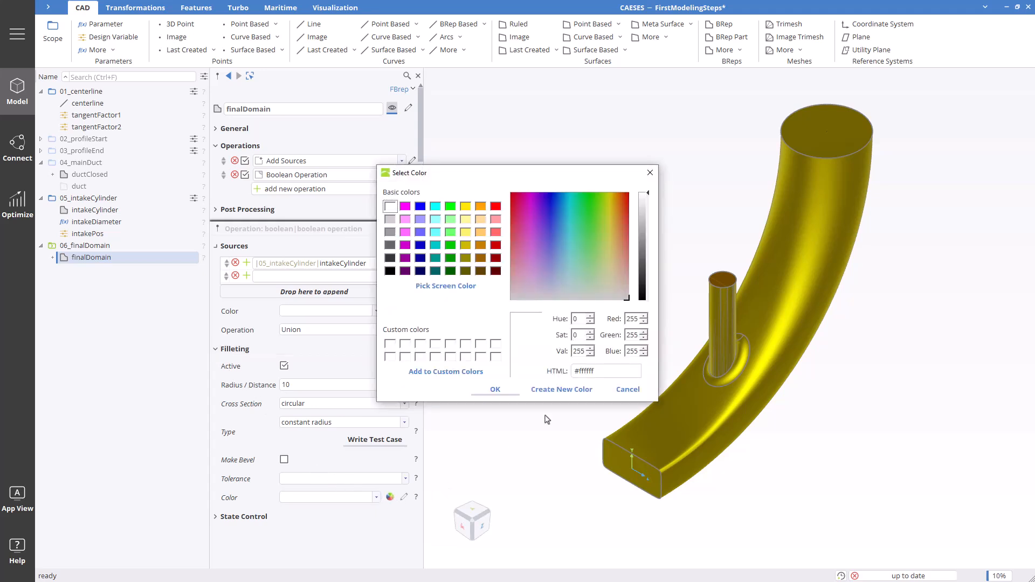
click(601, 371)
text(2e7e)
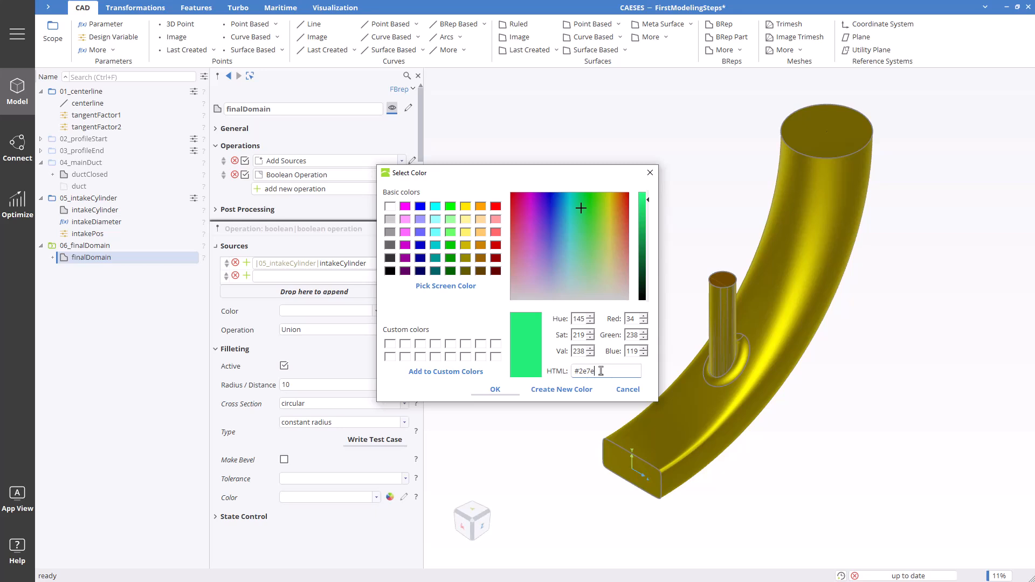
text(c3)
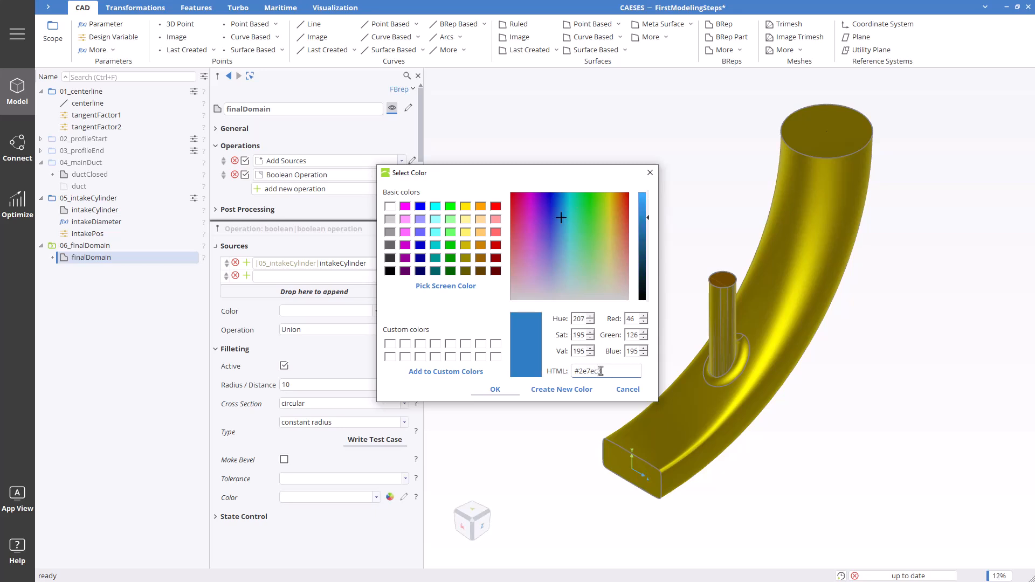
click(564, 391)
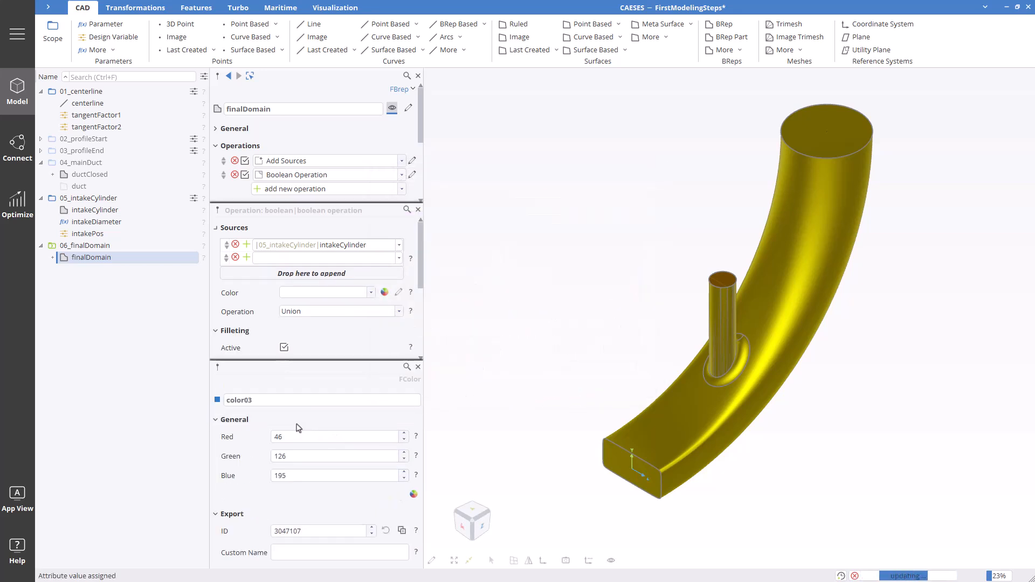
Rename the new fillet color ductFillet, close its settings and clear the selection.
click(264, 400)
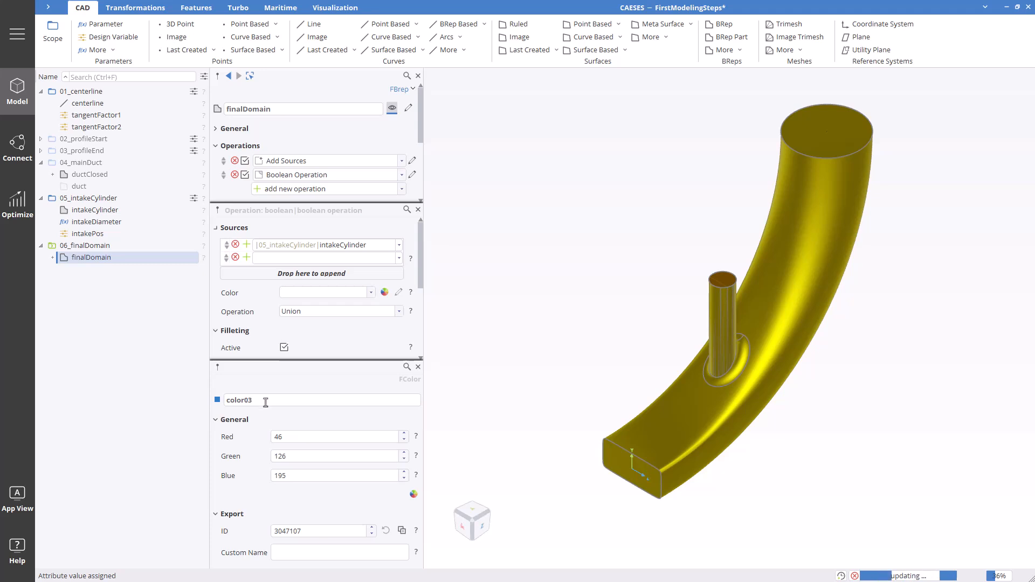
key(BackSpace)
key(BackSpace)
key(BackSpace)
key(BackSpace)
key(BackSpace)
key(BackSpace)
key(BackSpace)
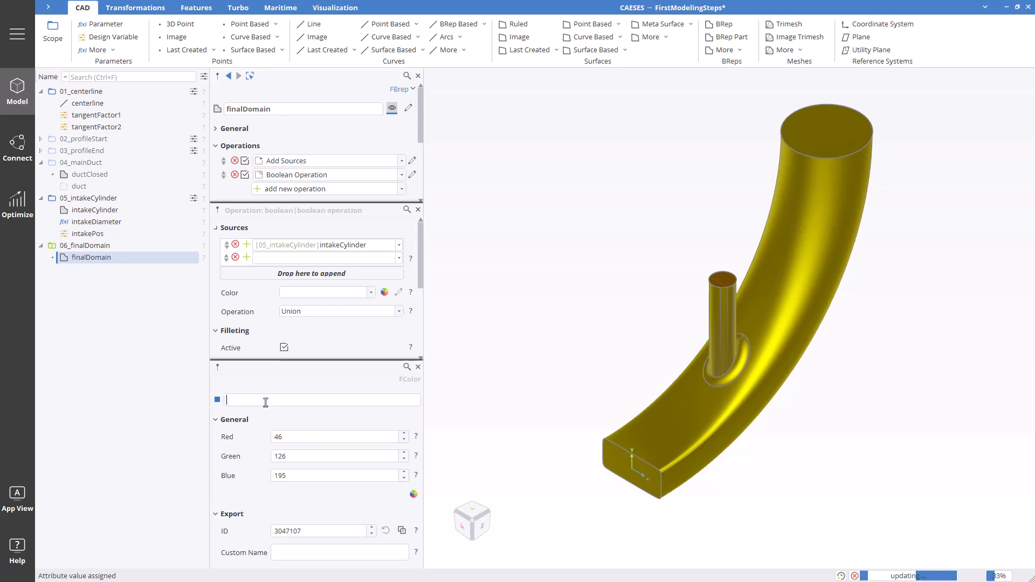
text(ductFillet)
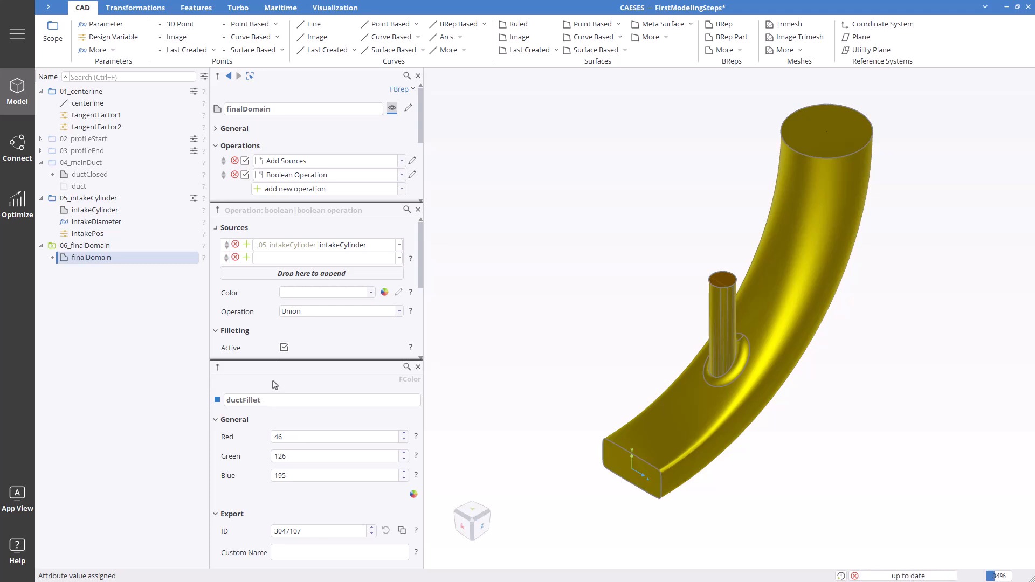
click(418, 366)
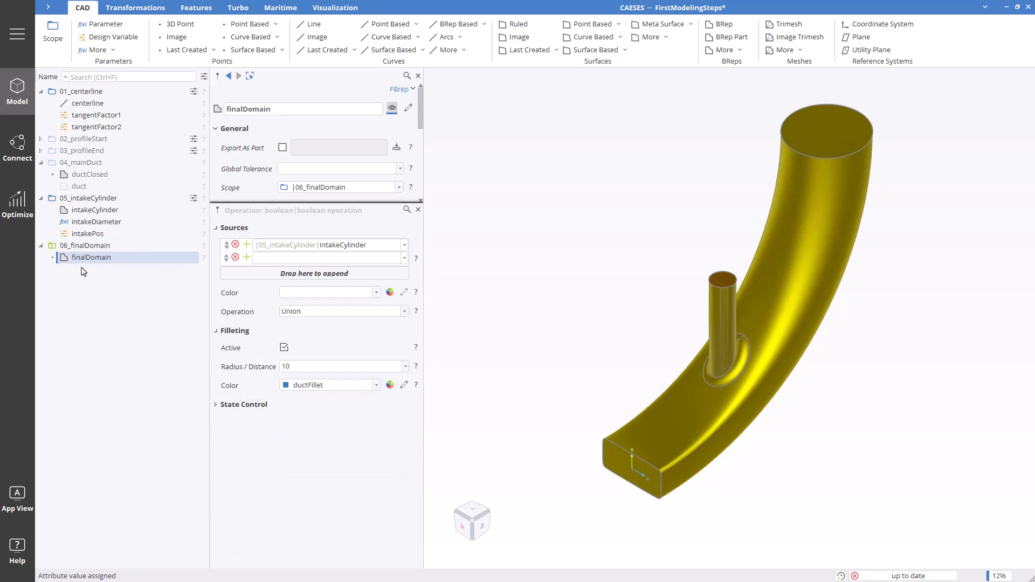
click(74, 313)
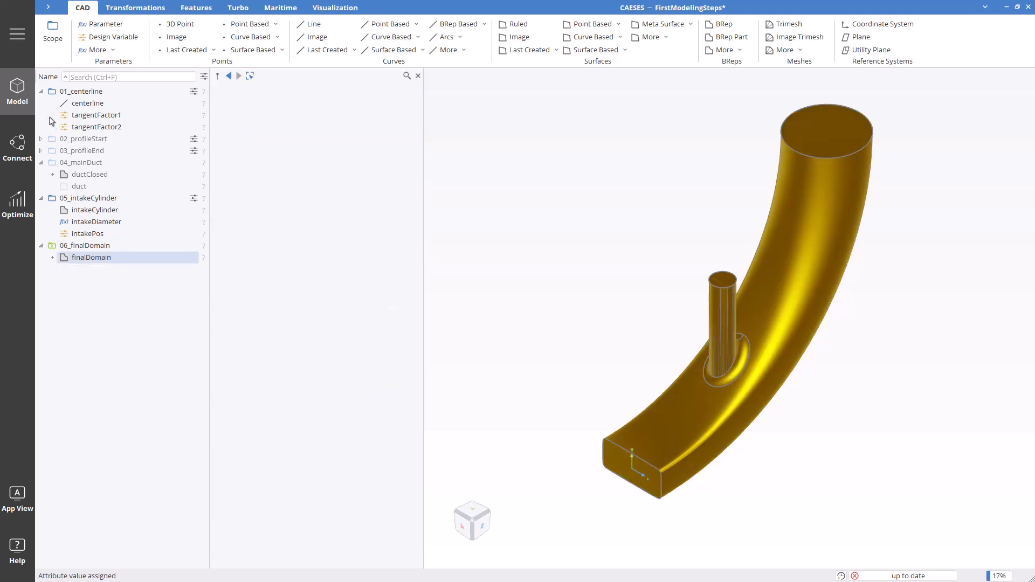
Collapse the 01_centerline, 05_intakeCylinder and 04_mainDuct scopes and hide 01_centerline and 05_intakeCylinder.
click(42, 92)
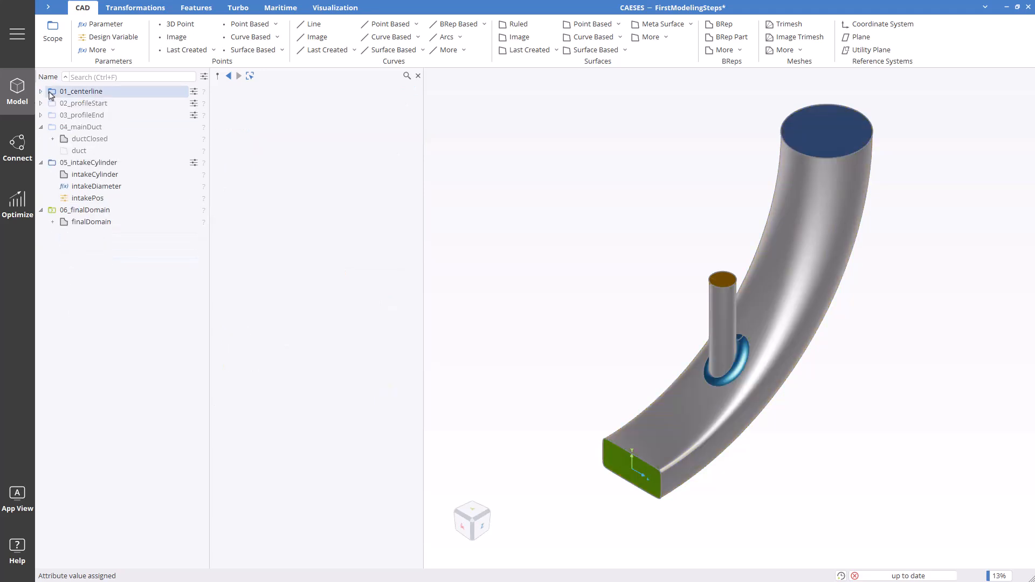
click(41, 163)
click(41, 128)
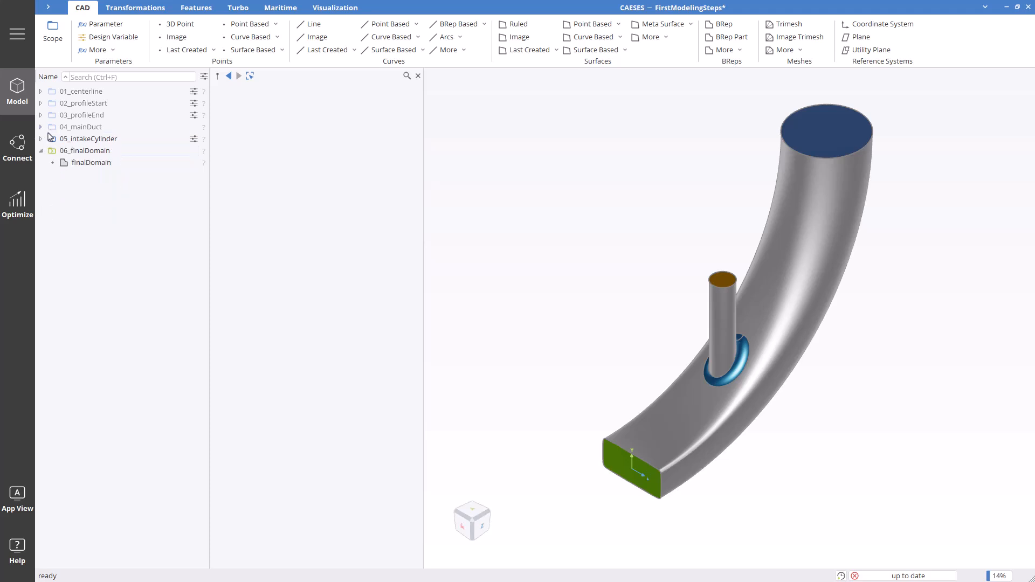
Turn off the edge line display of finalDomain and clear the selection.
click(92, 167)
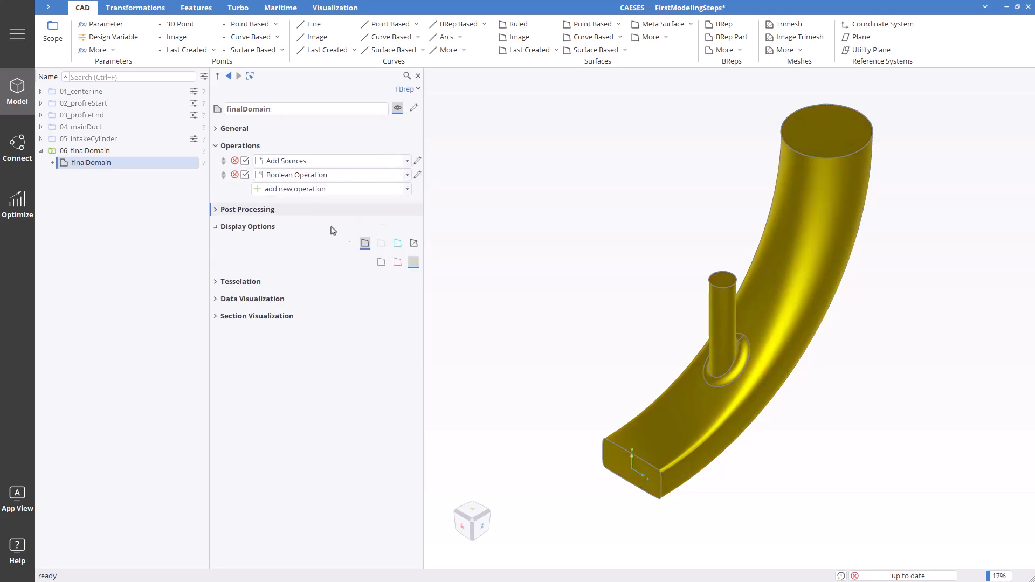
click(413, 263)
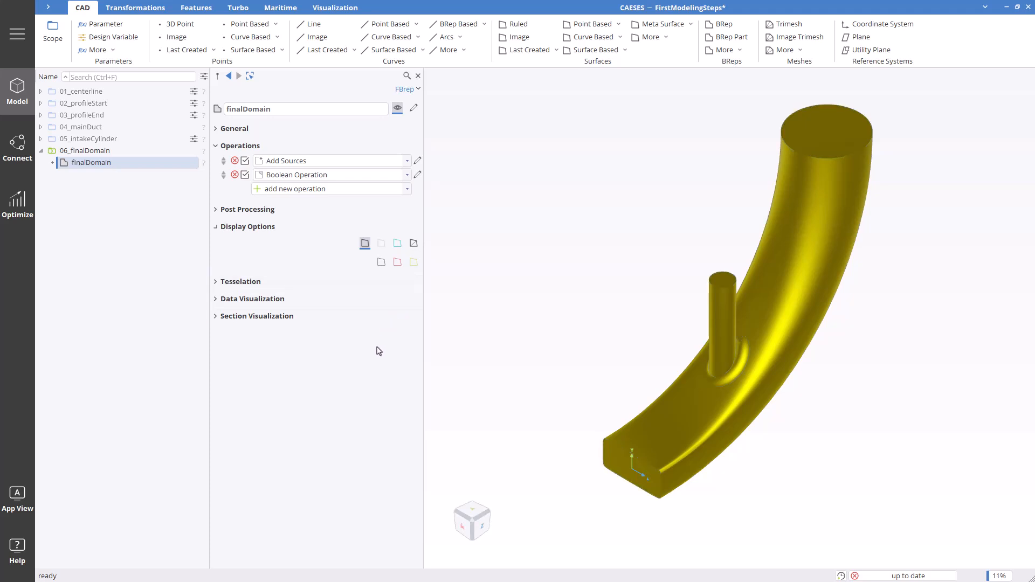
click(169, 339)
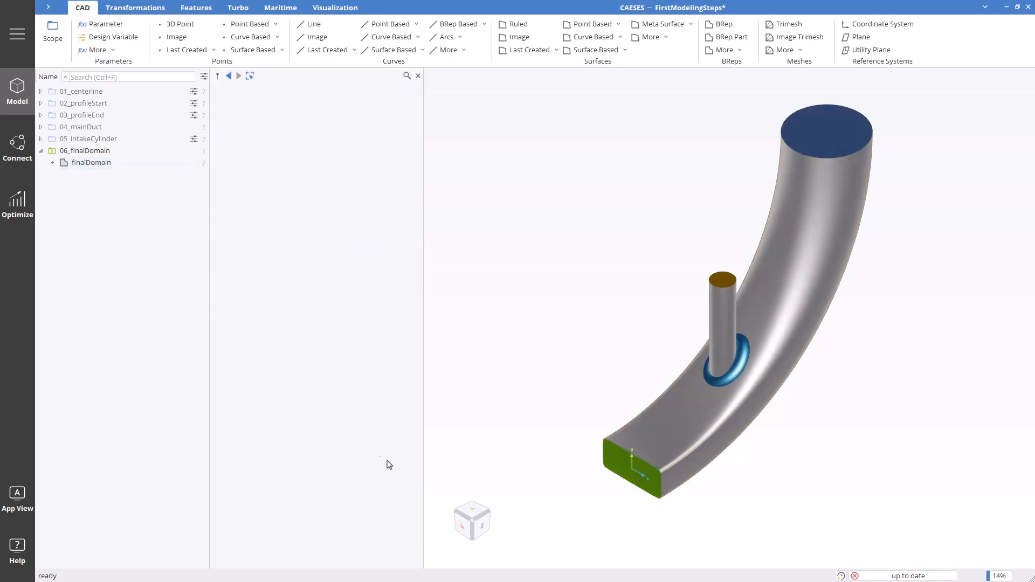
Examine the filleted intake junction of the final domain from the Z direction and in a fitted 3D view.
click(484, 530)
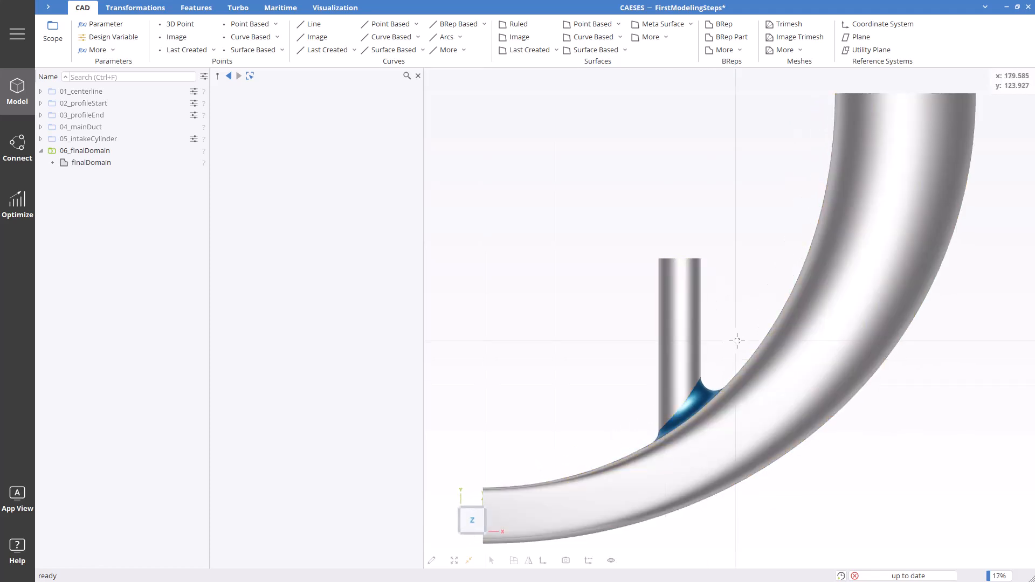
scroll(721, 371, down, 3)
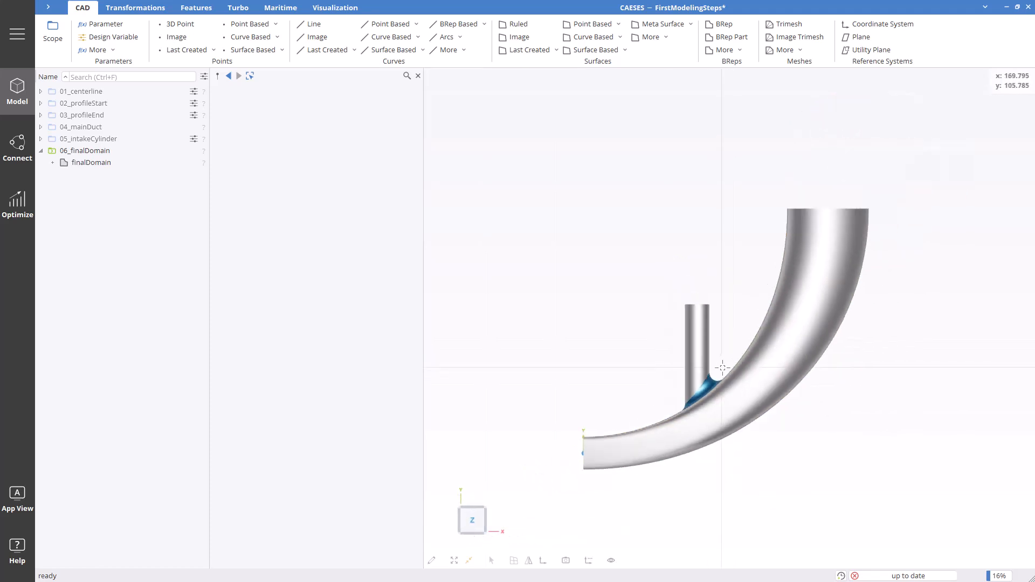
drag(687, 384, 740, 425)
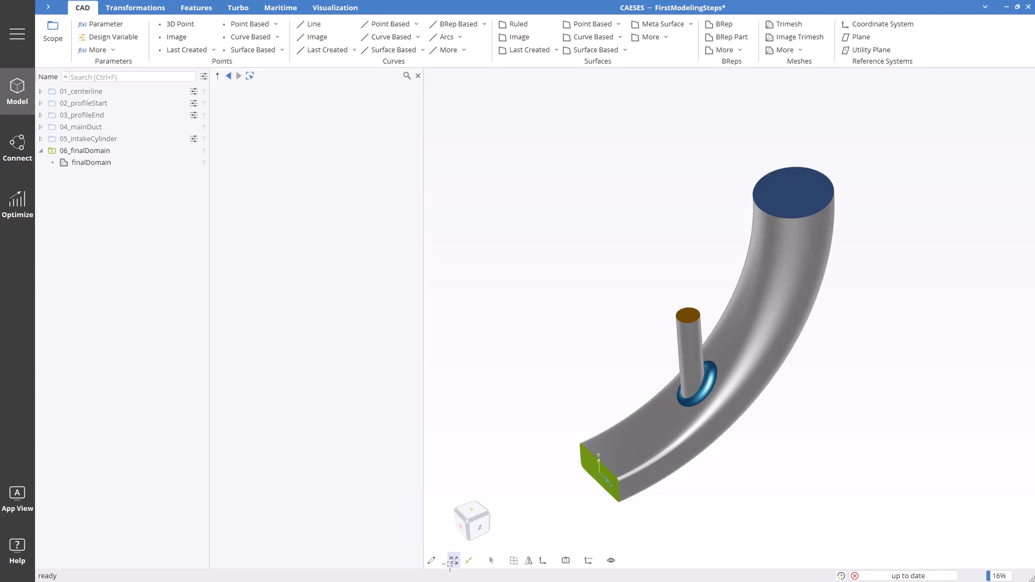
click(451, 562)
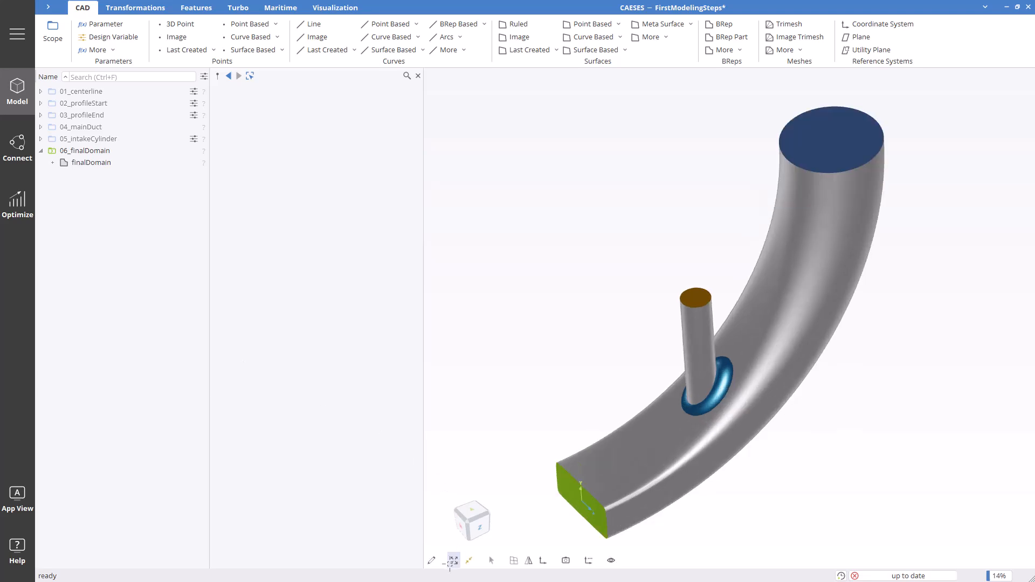